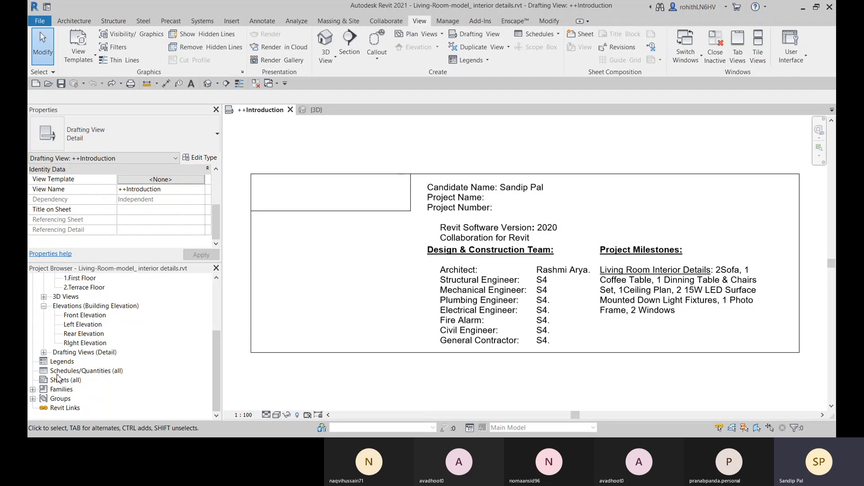
Create a new sheet using the A1 metric titleblock
left_click(56, 381)
right_click(57, 383)
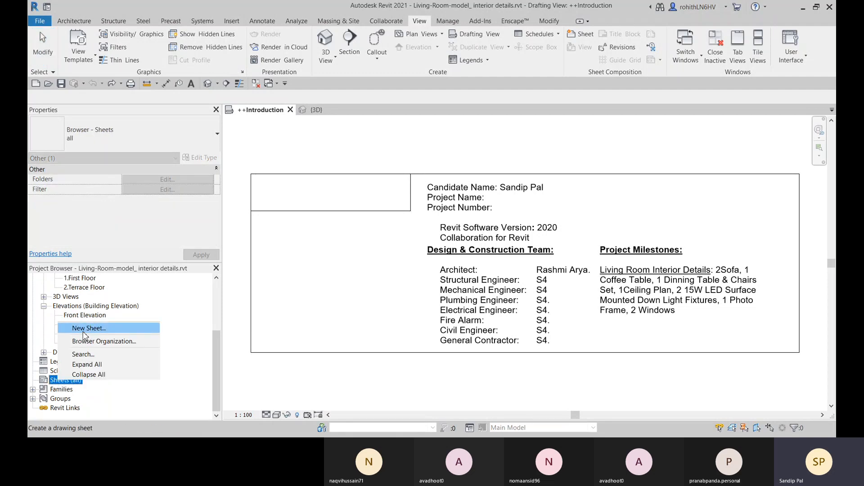
left_click(83, 334)
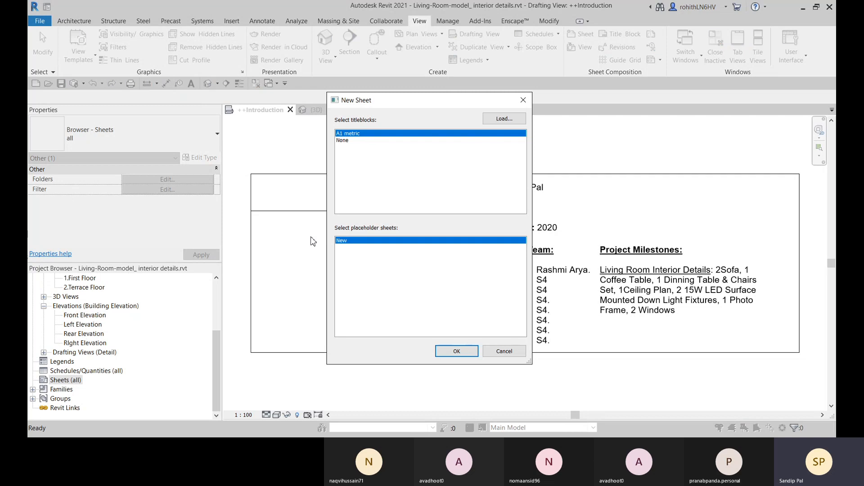
left_click(457, 351)
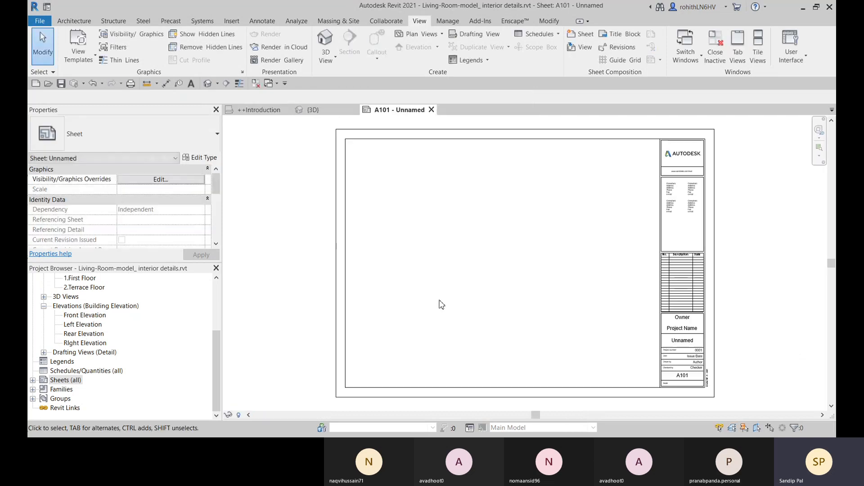
middle_click_drag(474, 247, 460, 264)
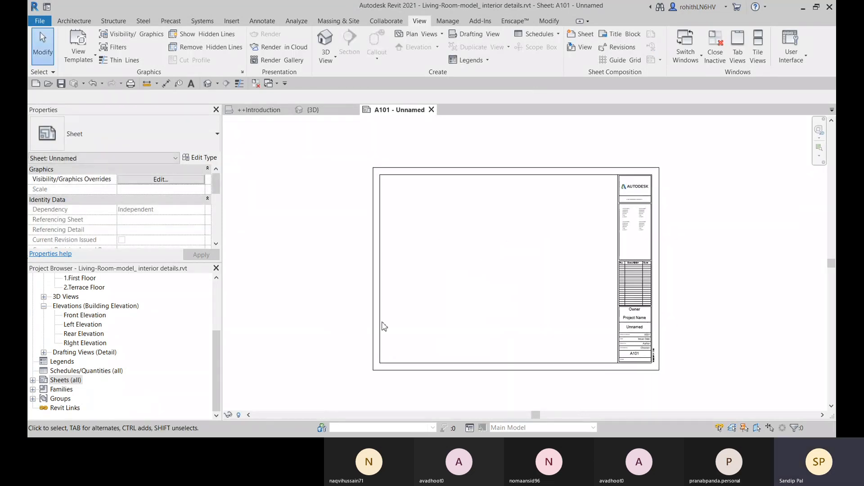
scroll(182, 356, "up", 3)
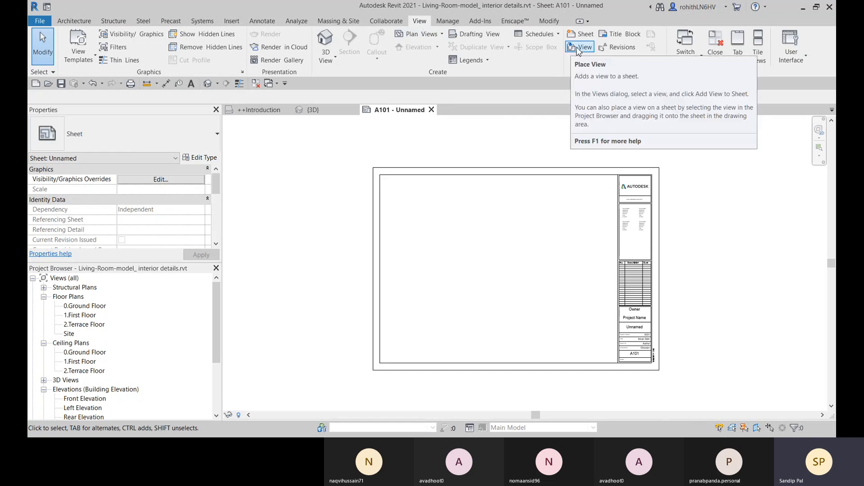
left_click(581, 49)
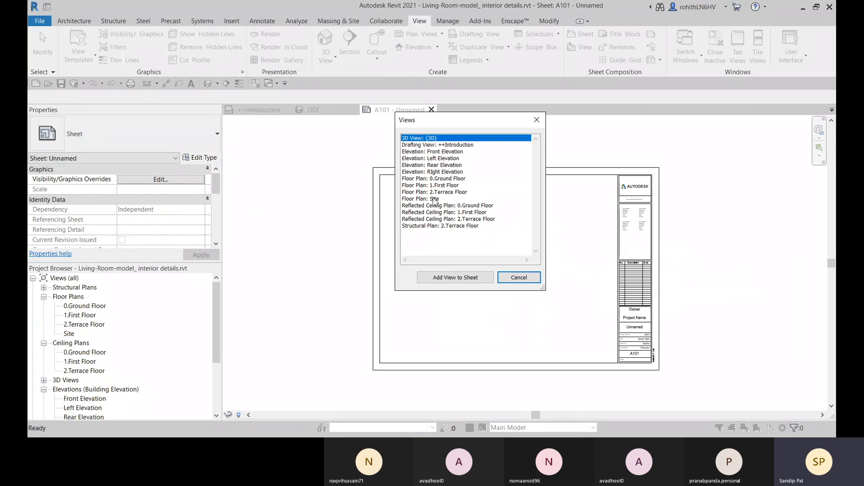
left_click(432, 186)
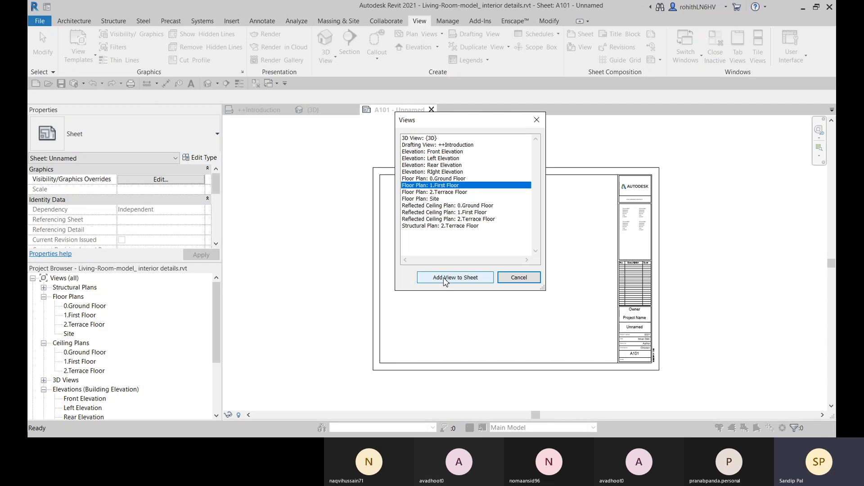
left_click(519, 279)
Place the 1.First Floor floor plan on the sheet, inside the drawing area beside the title block
left_click(78, 316)
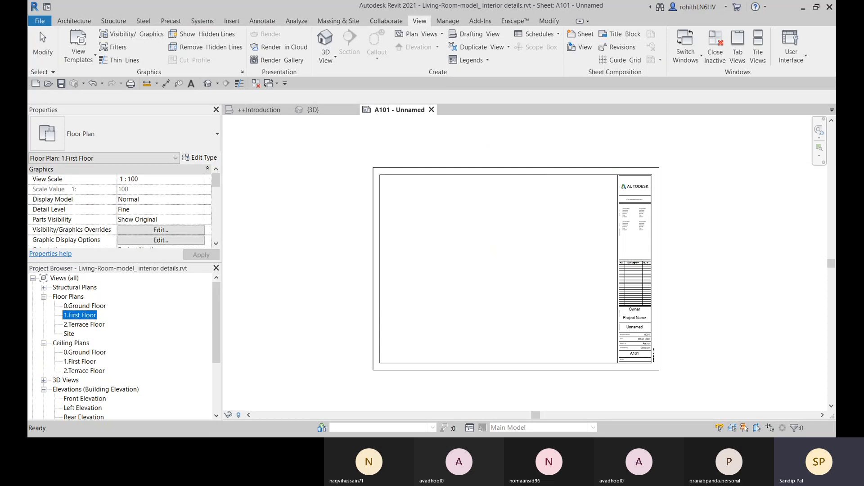
left_click_drag(441, 242, 469, 282)
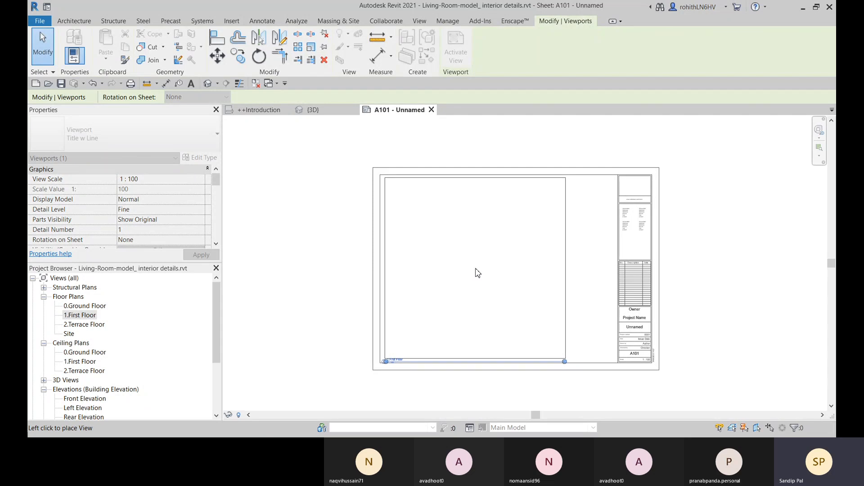
left_click(478, 273)
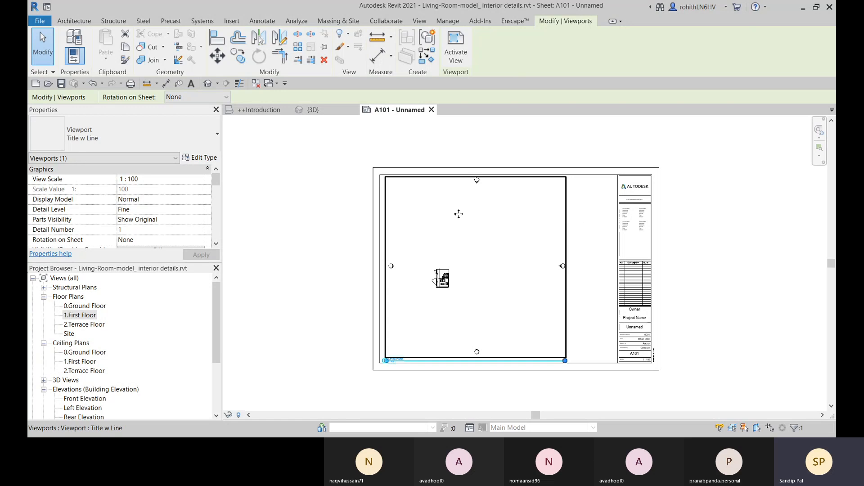
scroll(482, 190, "up", 5)
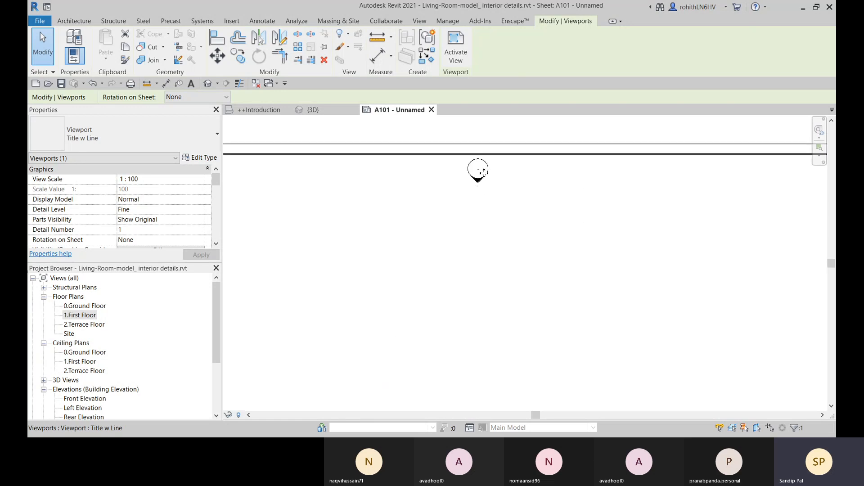
scroll(482, 177, "down", 5)
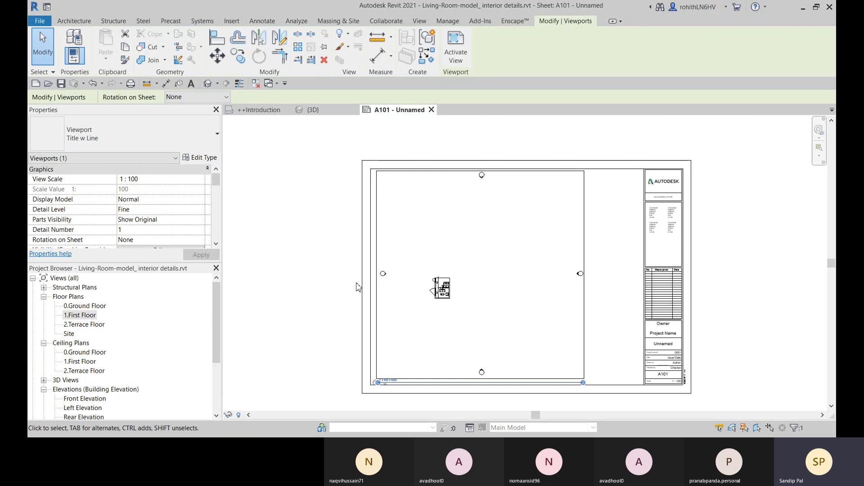
Activate the placed First Floor view and enable Crop View and Crop Region Visible for it
scroll(173, 216, "down", 3)
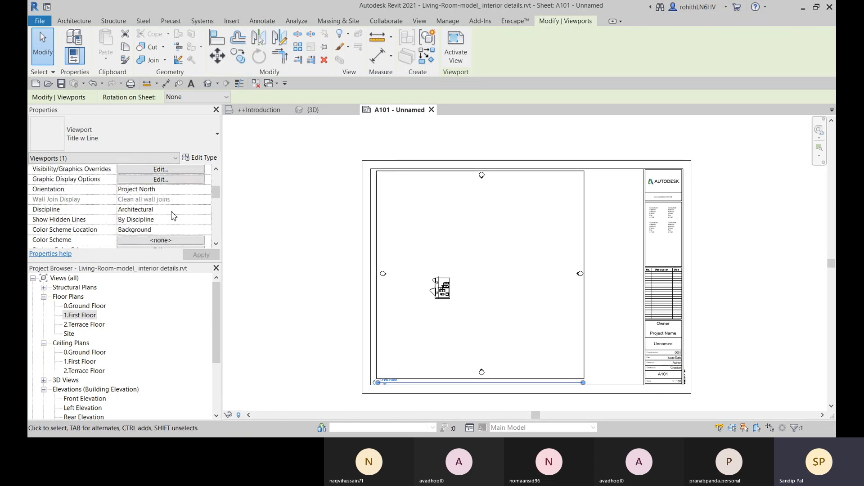
left_click(279, 232)
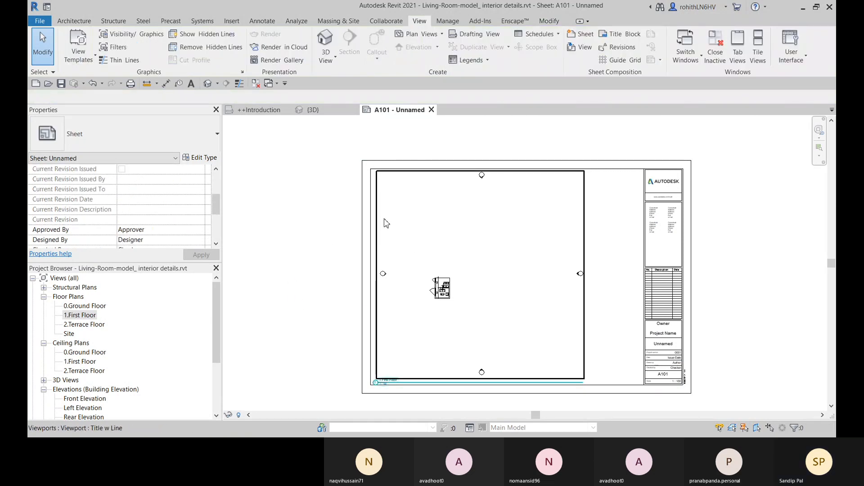
double_click(389, 196)
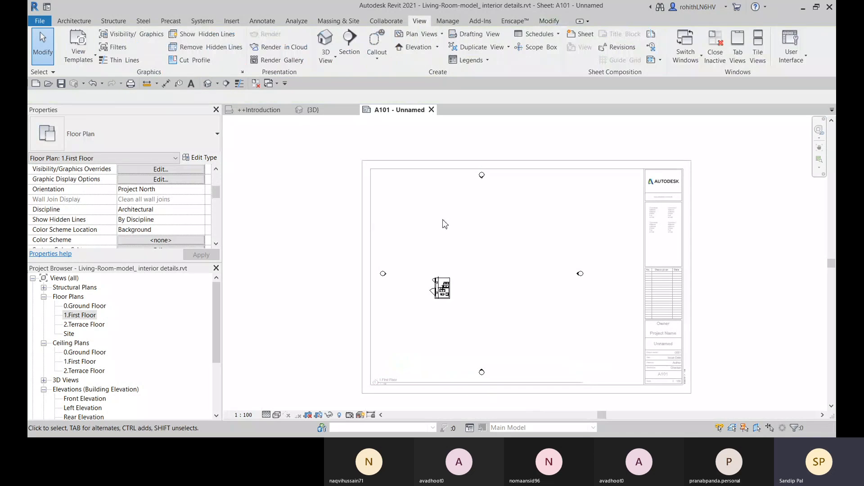
scroll(160, 185, "down", 3)
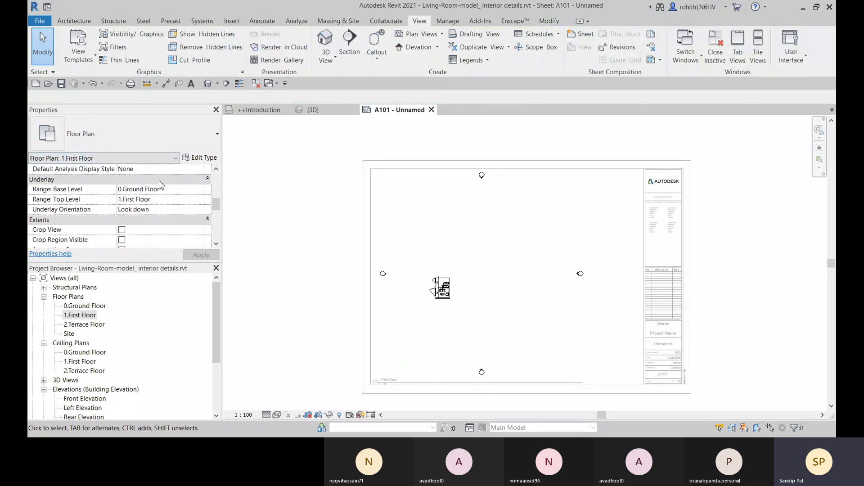
left_click(121, 230)
left_click(121, 240)
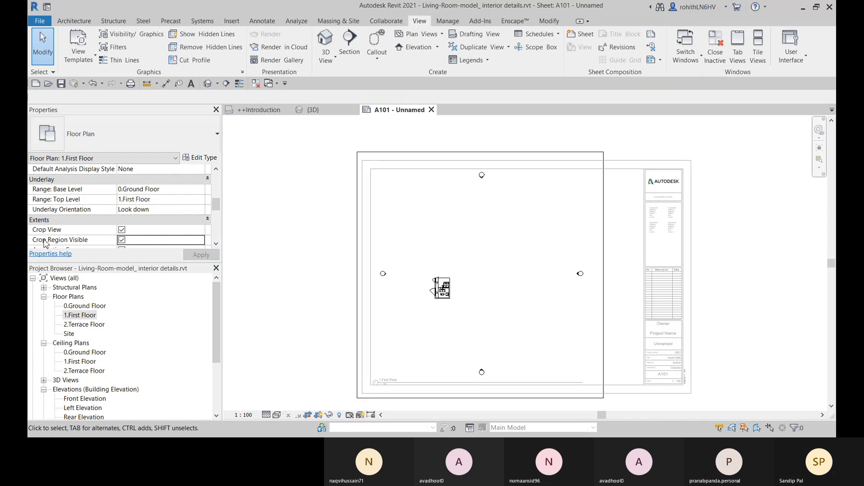
scroll(73, 223, "down", 3)
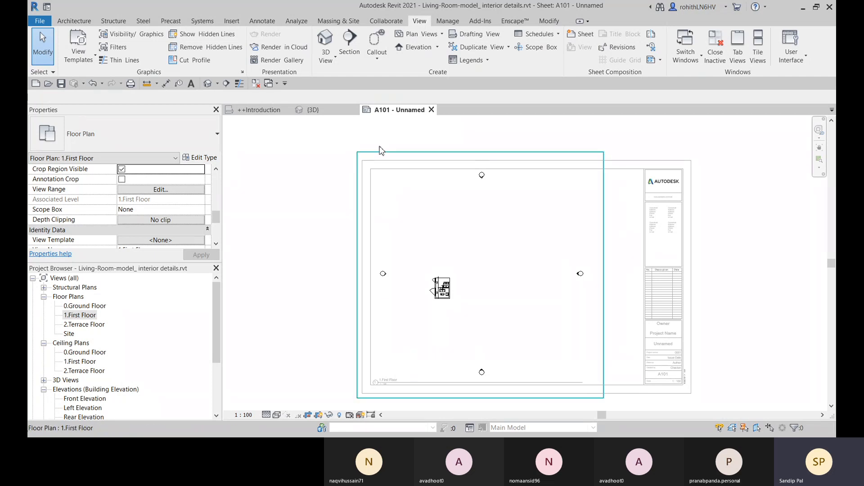
Try to shrink the crop region from all four sides to fit closely around the floor plan
left_click(606, 192)
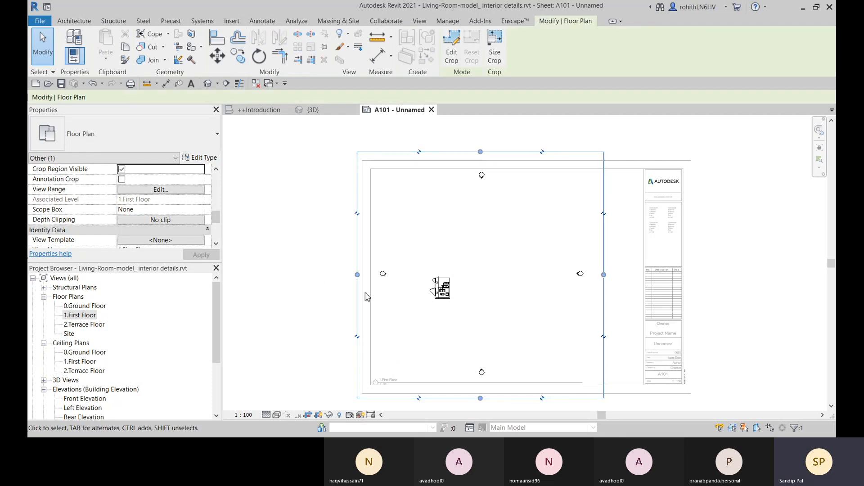
left_click_drag(358, 276, 428, 274)
left_click_drag(516, 151, 512, 276)
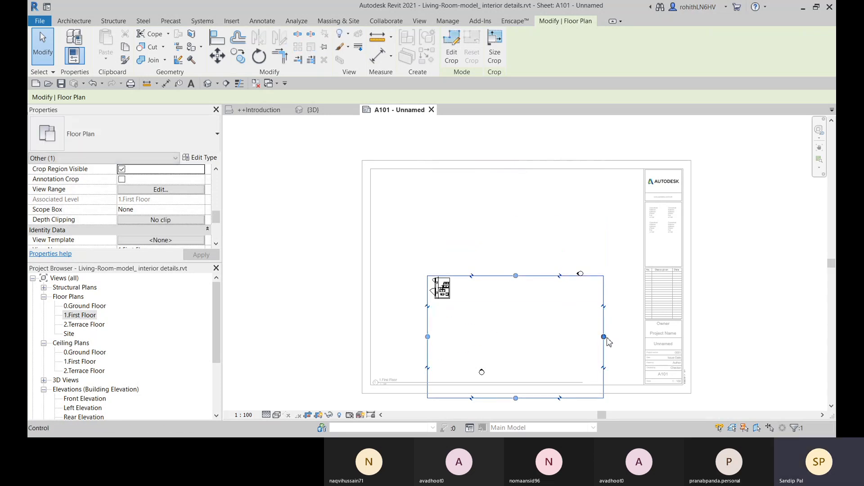
left_click_drag(603, 337, 453, 297)
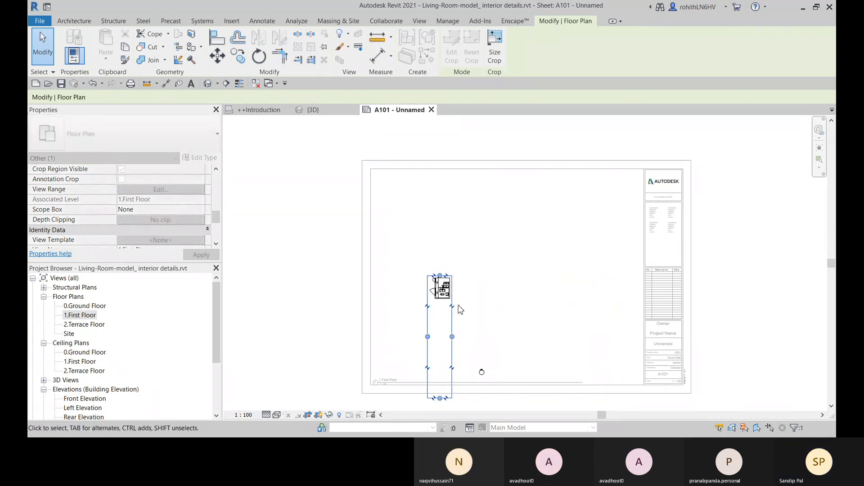
left_click_drag(440, 397, 441, 301)
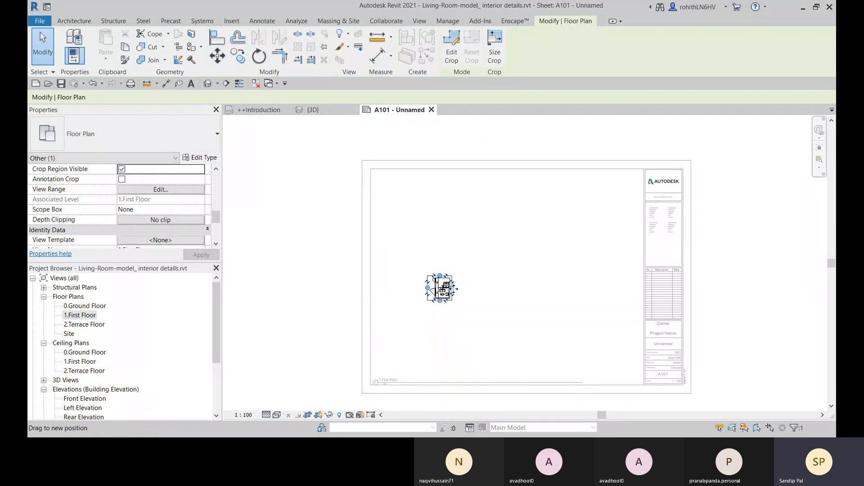
left_click_drag(453, 288, 638, 287)
Undo the crop region resizing on the First Floor view
key("ctrl+z")
key("ctrl+z")
key("ctrl+z")
key("ctrl+z")
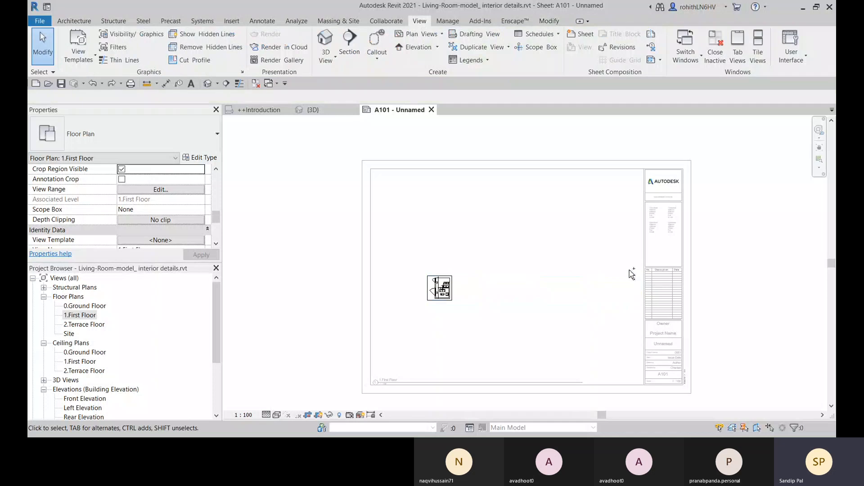
key("ctrl+z")
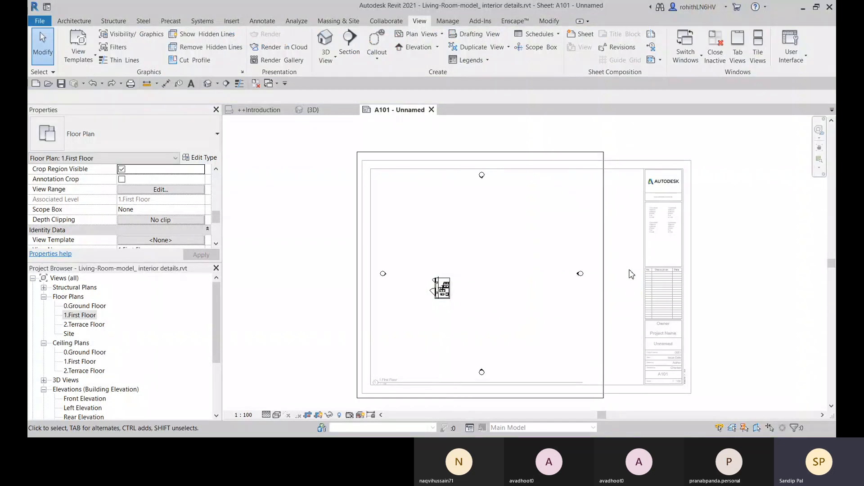
Set the First Floor view's scale to 1:25 and compare the plan's size with the sheet
left_click(243, 415)
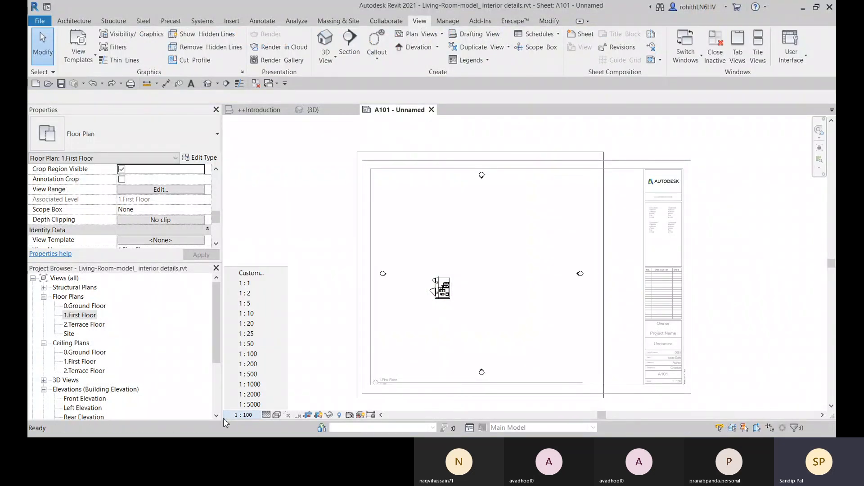
left_click(245, 333)
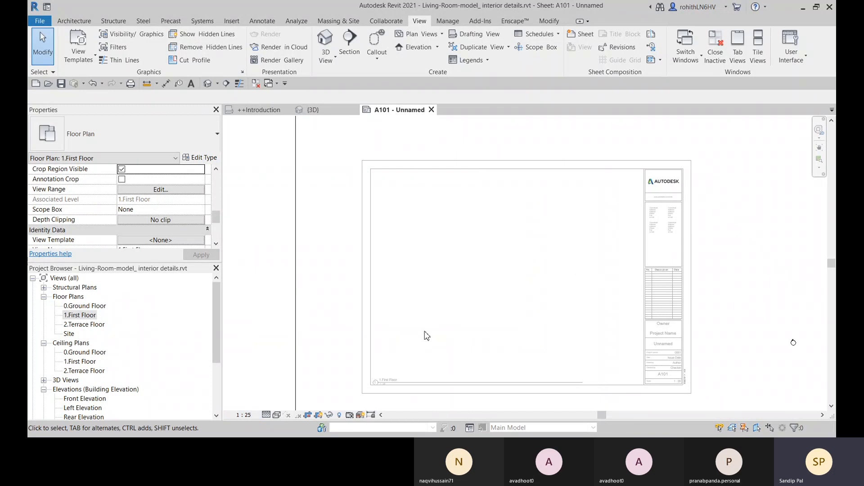
scroll(488, 326, "down", 5)
middle_click_drag(489, 326, 366, 354)
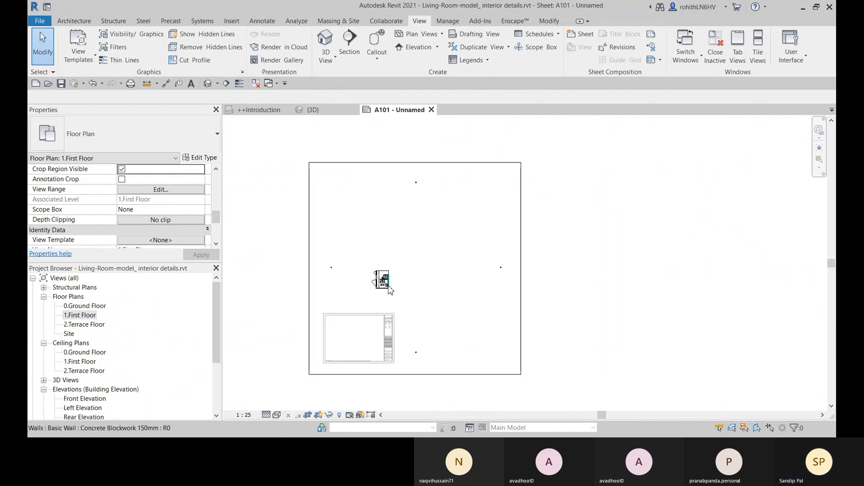
Set the First Floor view's scale to 1:10
left_click(245, 415)
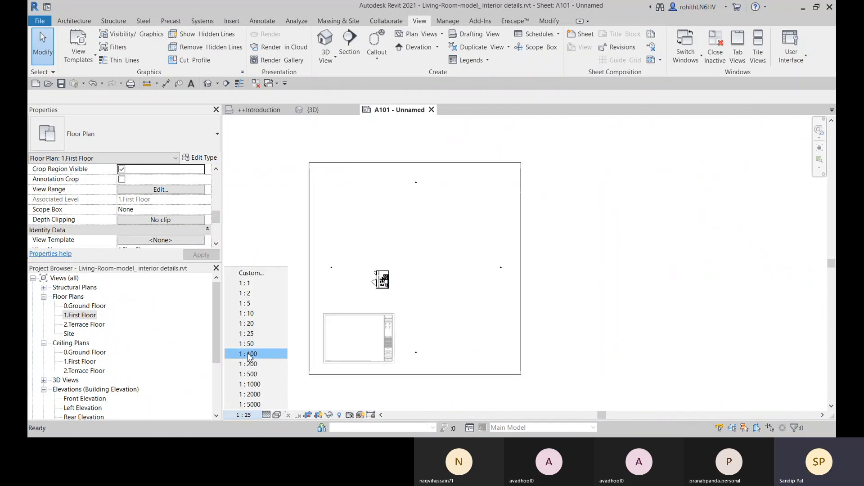
left_click(245, 313)
scroll(445, 282, "down", 4)
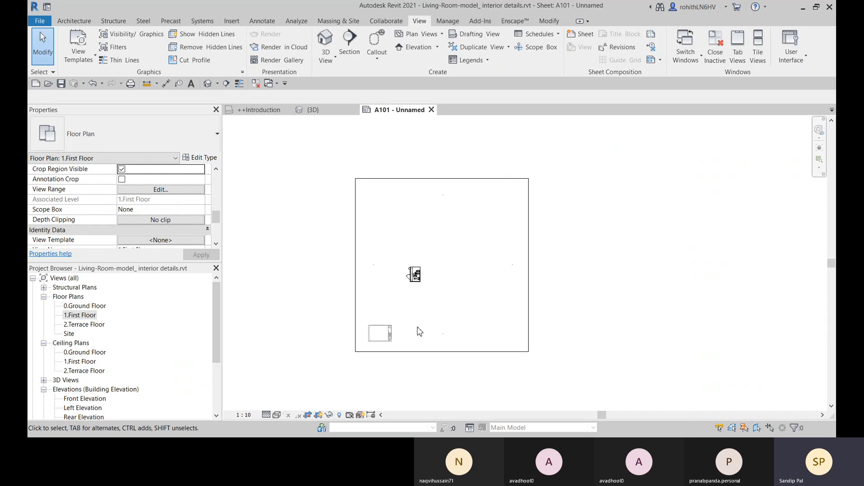
Shrink the crop region on all sides to fit closely around the floor plan, and deactivate the view
left_click(529, 273)
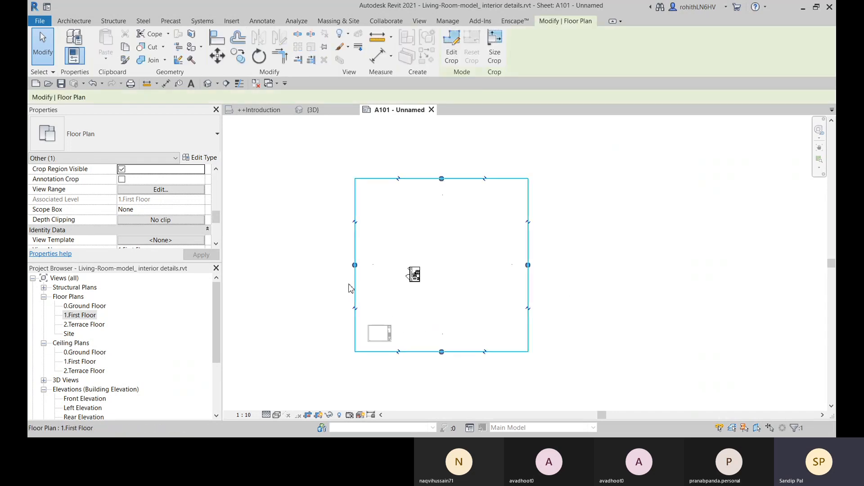
left_click_drag(528, 266, 408, 265)
left_click_drag(415, 178, 413, 285)
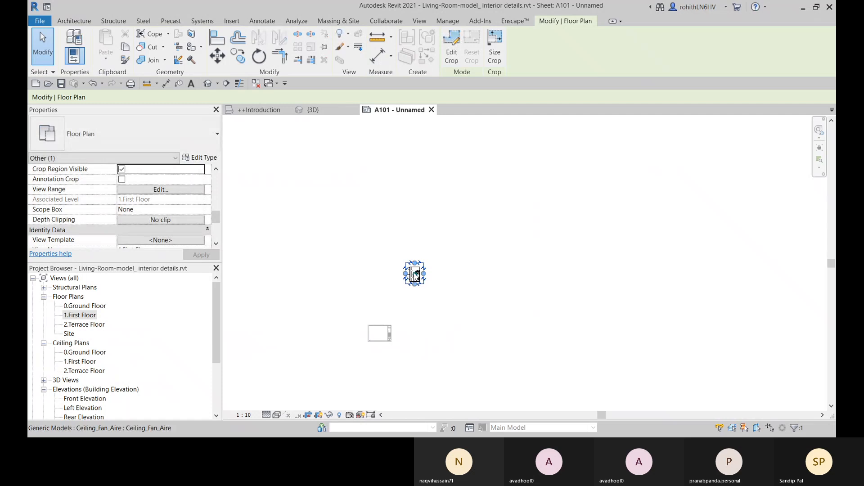
left_click(522, 243)
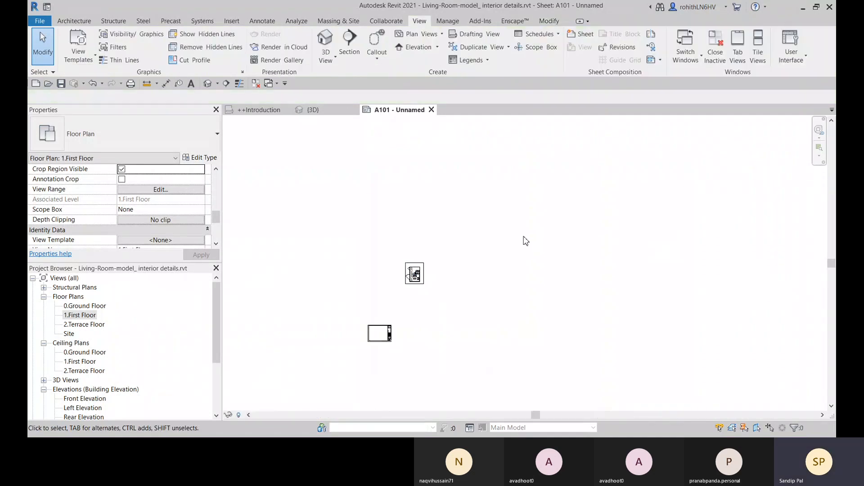
Move the cropped First Floor viewport onto the sheet, over the area beside the title block
left_click(414, 274)
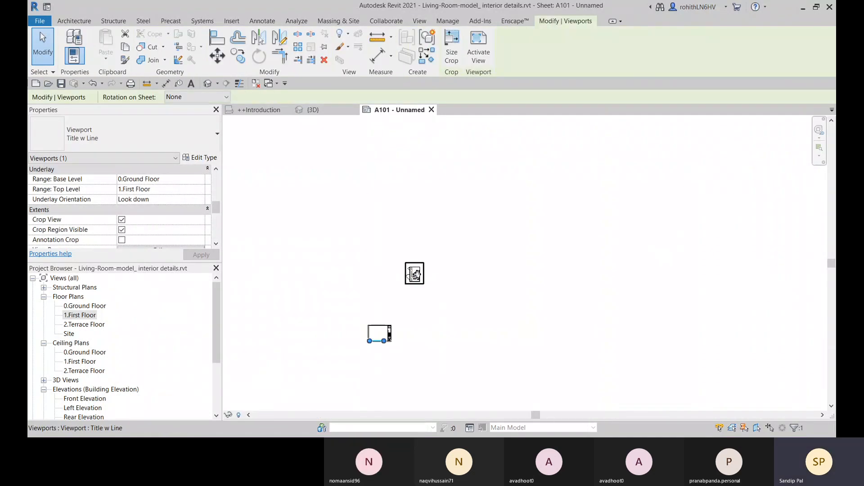
left_click_drag(414, 273, 381, 336)
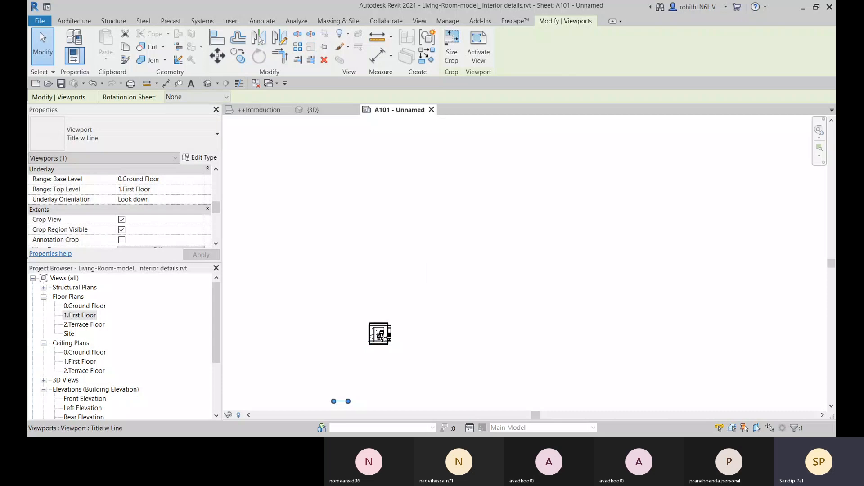
scroll(380, 335, "up", 8)
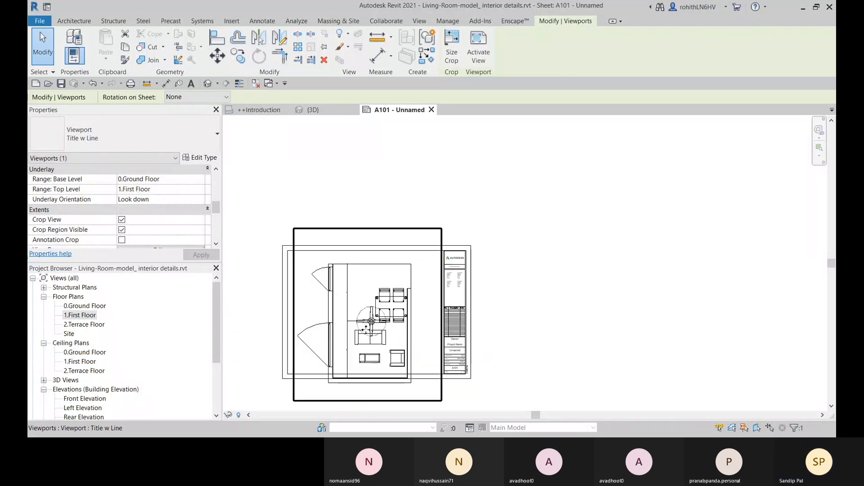
Nudge the First Floor viewport vertically until the floor plan sits inside the sheet border
key("Up")
key("Up")
key("Up")
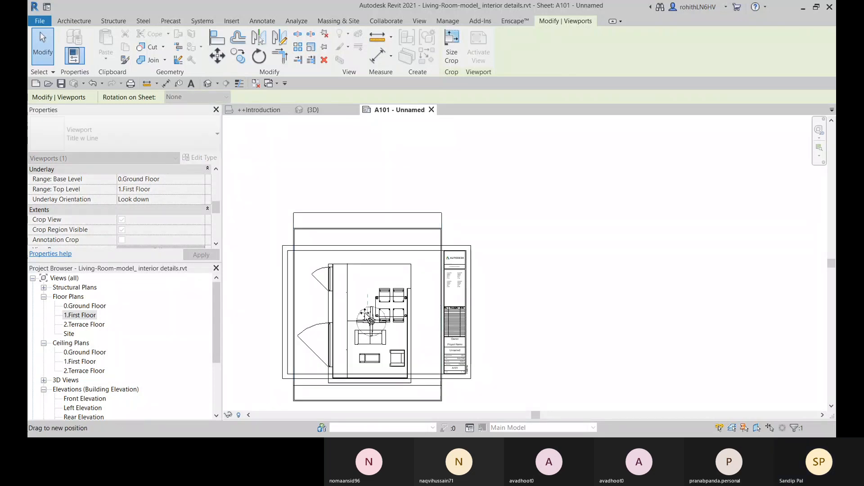
scroll(365, 314, "up", 2)
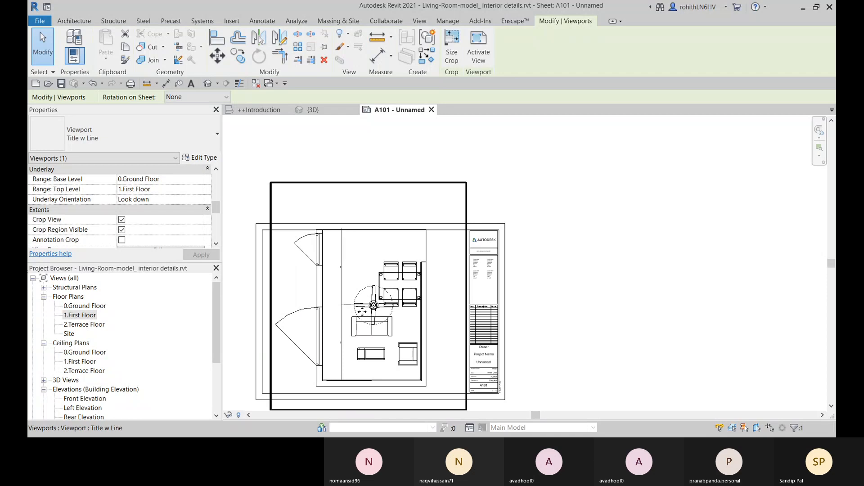
mouse_move(362, 320)
left_mouse_down()
mouse_move(364, 332)
mouse_move(363, 316)
left_mouse_up()
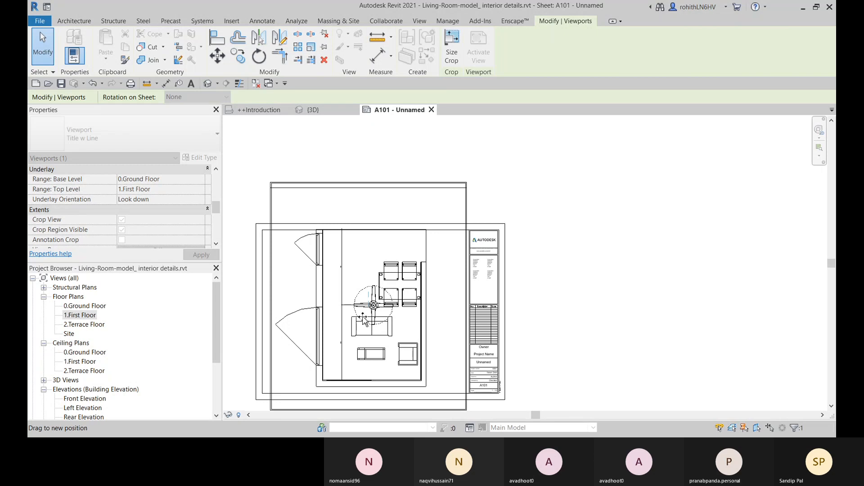
left_click_drag(365, 320, 365, 327)
scroll(412, 326, "down", 6)
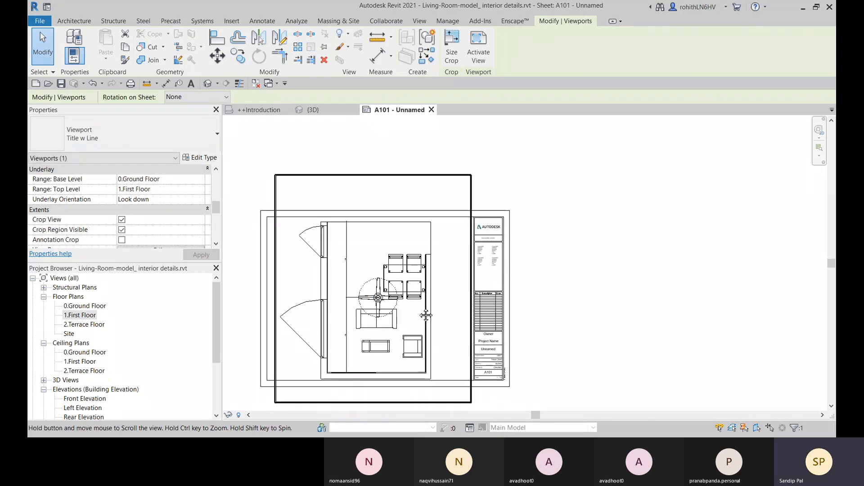
middle_click_drag(381, 377, 412, 349)
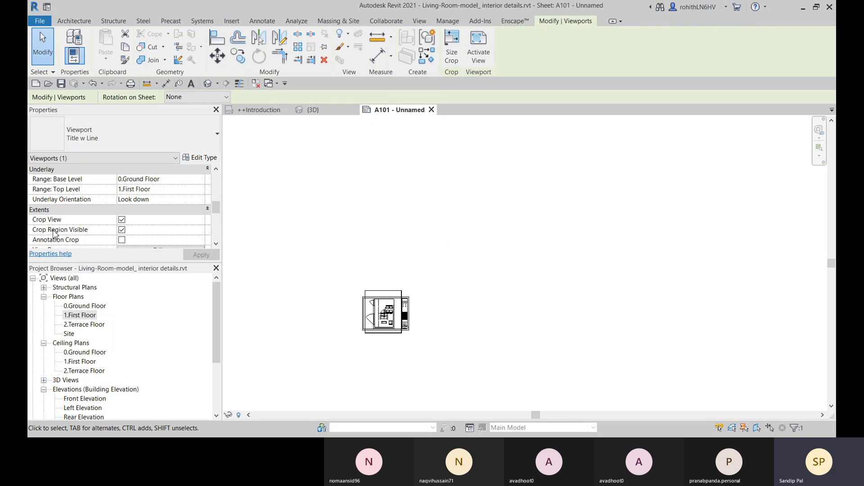
Hide the First Floor viewport's crop region, keeping the view cropped, and inspect the plan on the sheet
left_click(121, 230)
left_click(395, 359)
middle_click_drag(371, 332, 426, 330)
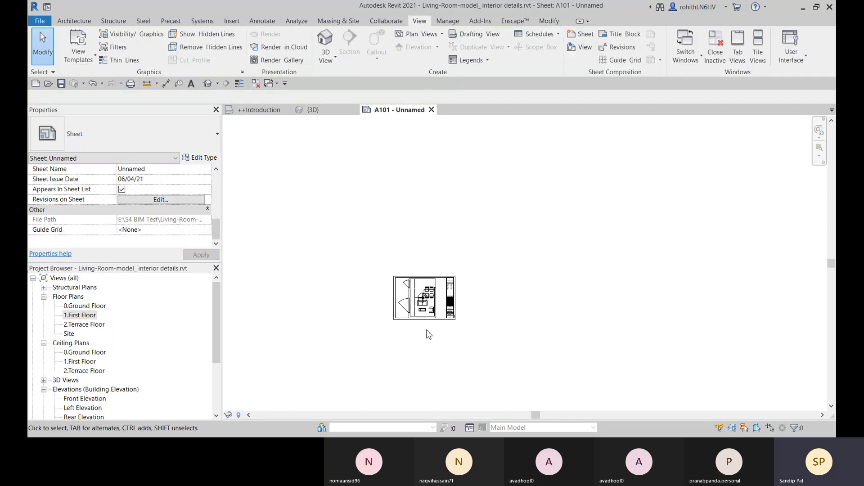
scroll(427, 299, "up", 2)
scroll(457, 311, "up", 3)
middle_click_drag(557, 347, 539, 348)
scroll(423, 381, "down", 5)
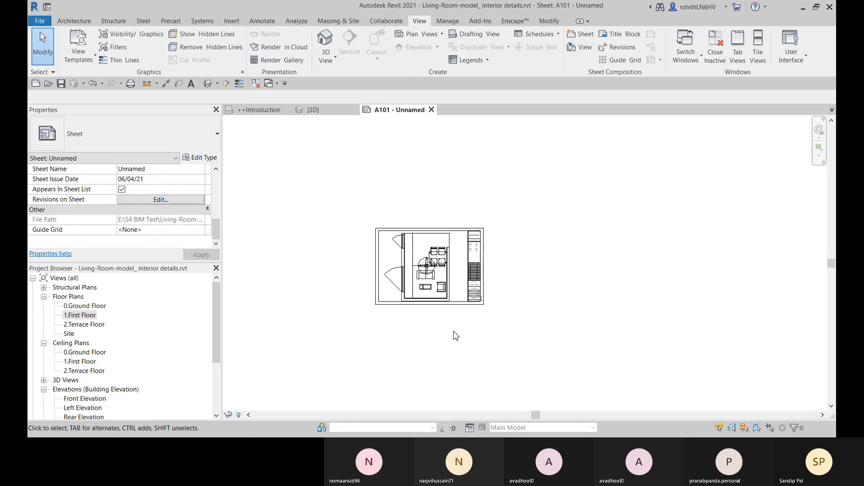
scroll(305, 330, "up", 5)
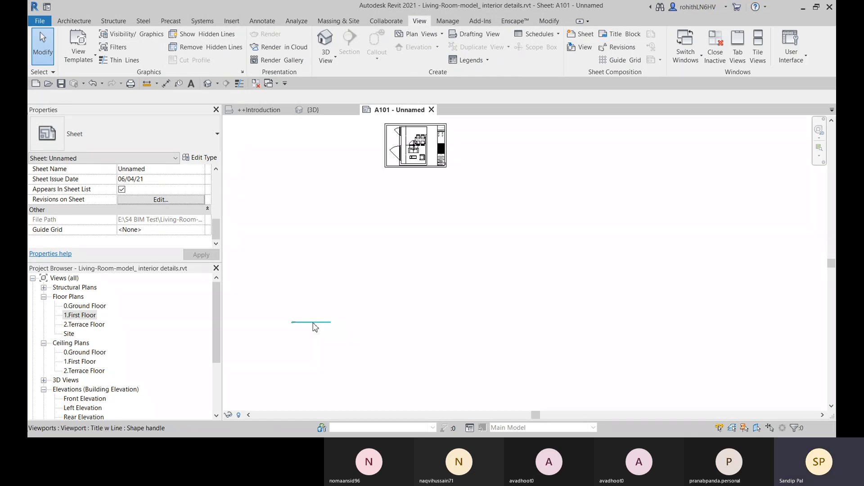
Move the First Floor view title from far below the sheet to just under its lower border
left_click(306, 325)
left_click_drag(305, 324, 421, 164)
scroll(431, 178, "up", 2)
middle_click_drag(432, 181, 433, 367)
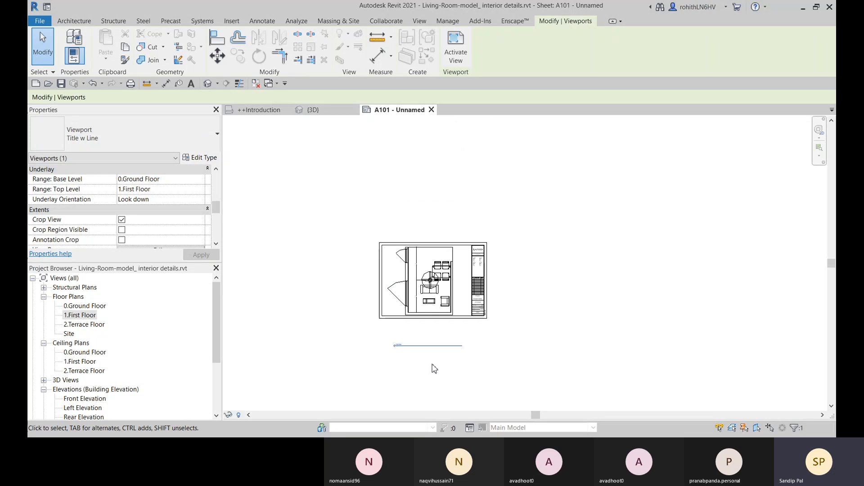
scroll(432, 351, "up", 4)
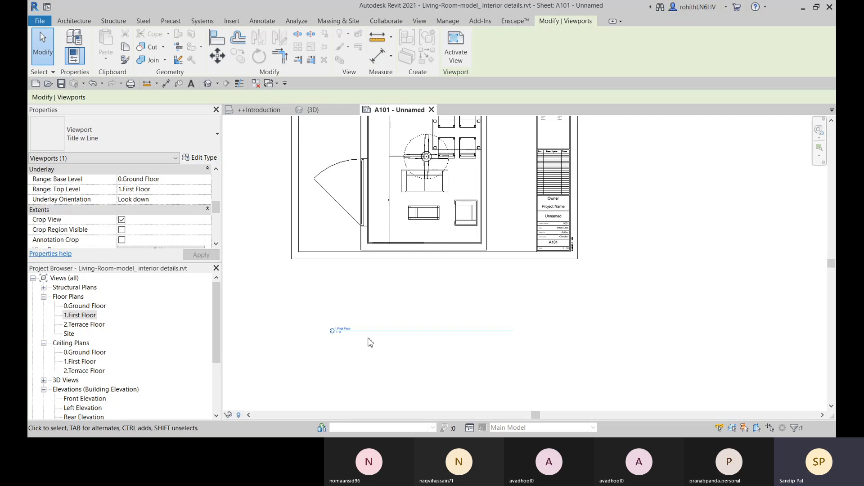
Shorten the First Floor view title's line to about the width of its text
left_click(392, 216)
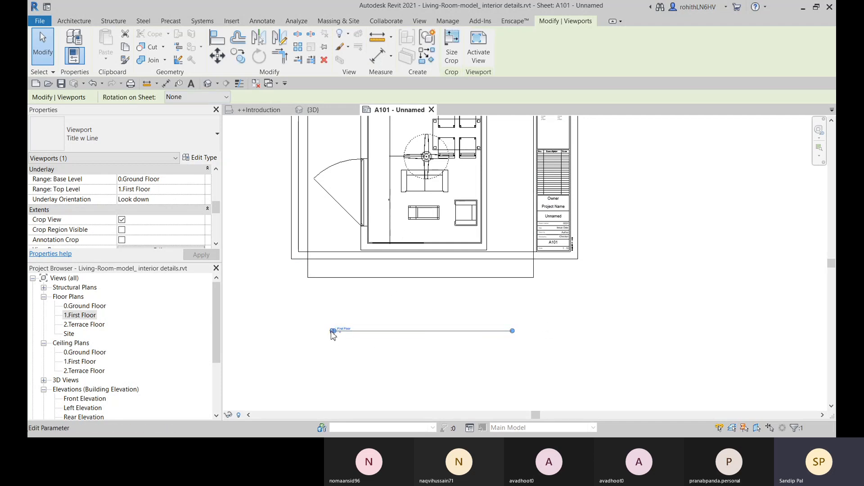
left_click_drag(513, 331, 356, 332)
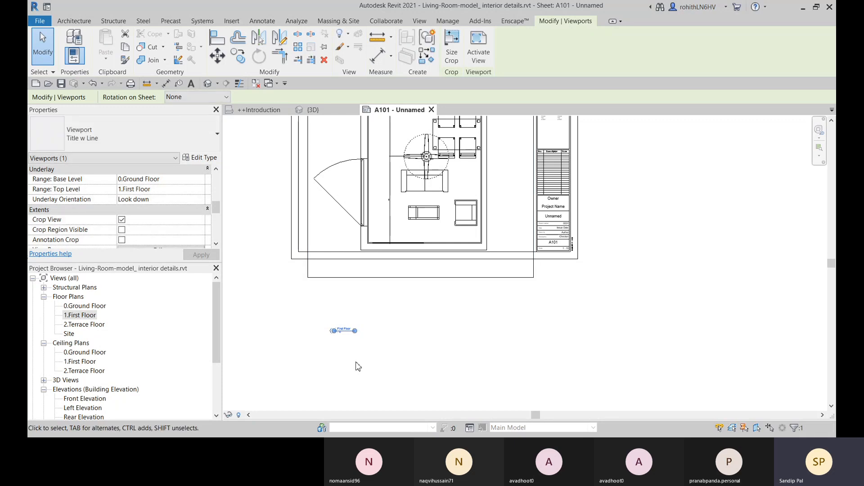
left_click(358, 366)
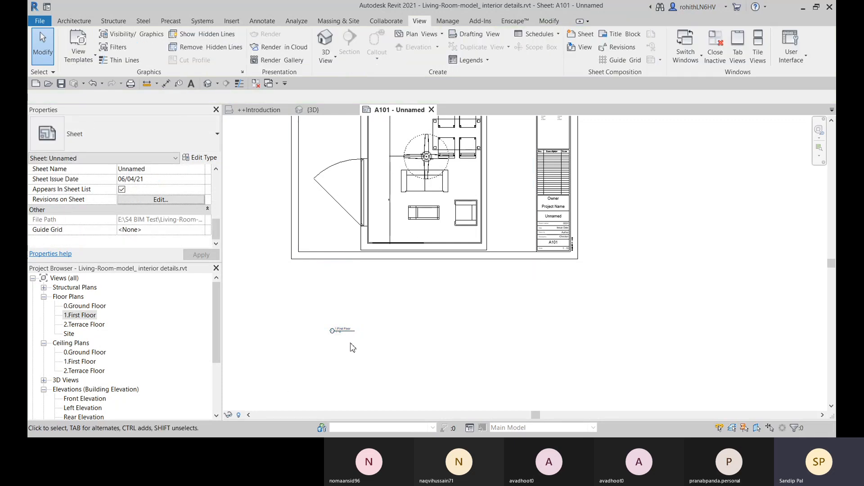
Move the First Floor view title inside the sheet border, into the lower-left corner beside the plan
left_click(335, 336)
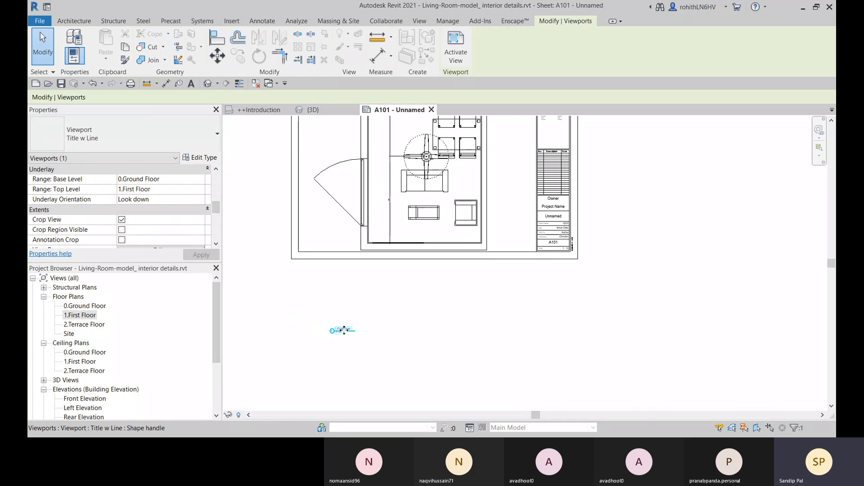
left_click_drag(345, 329, 333, 245)
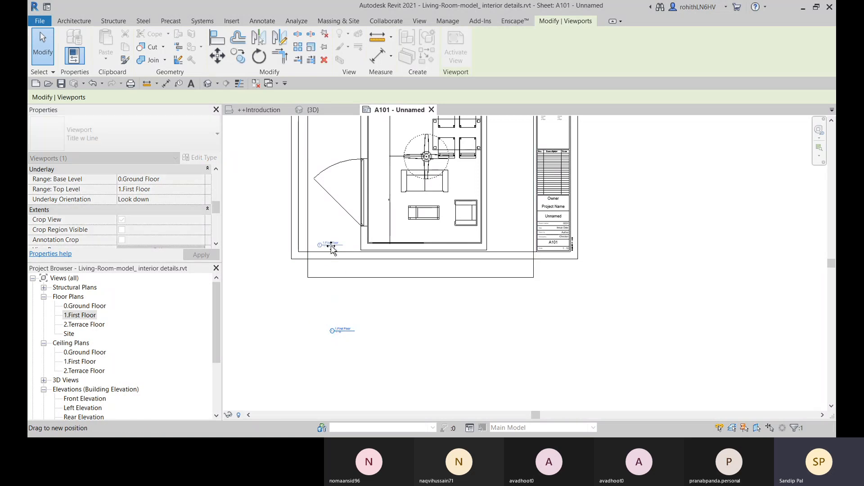
left_click(449, 320)
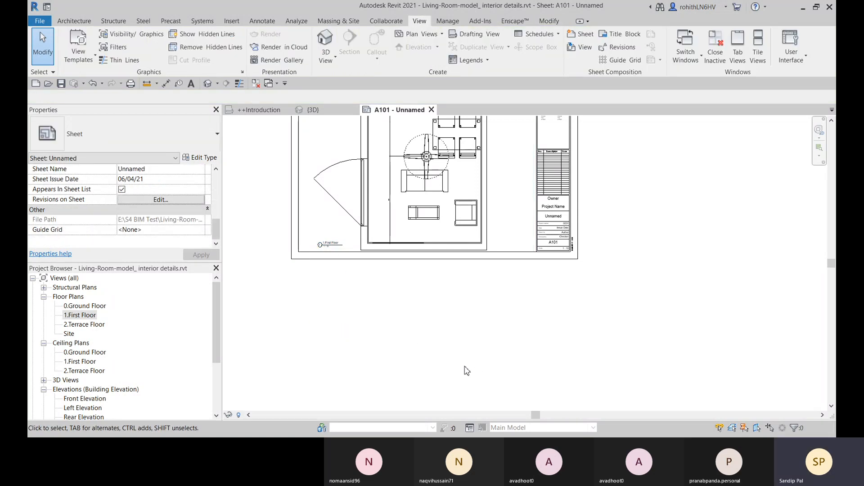
scroll(435, 335, "down", 2)
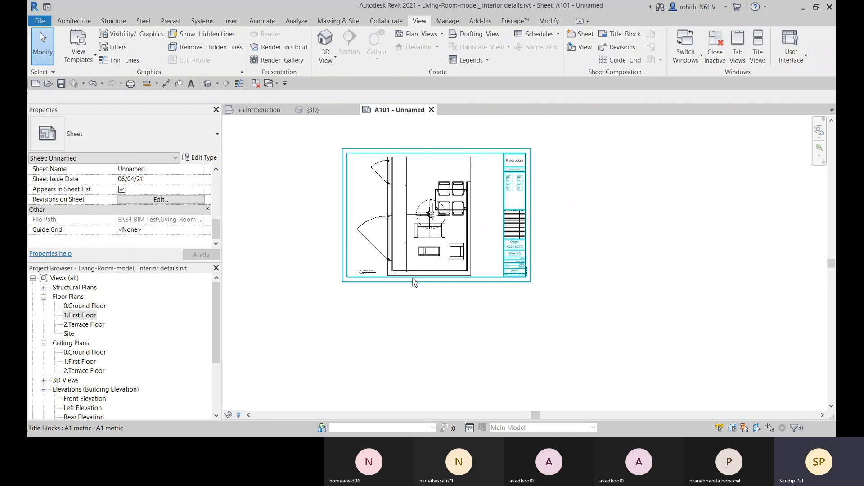
Try rotating the First Floor viewport 90° Clockwise on the sheet
left_click(436, 259)
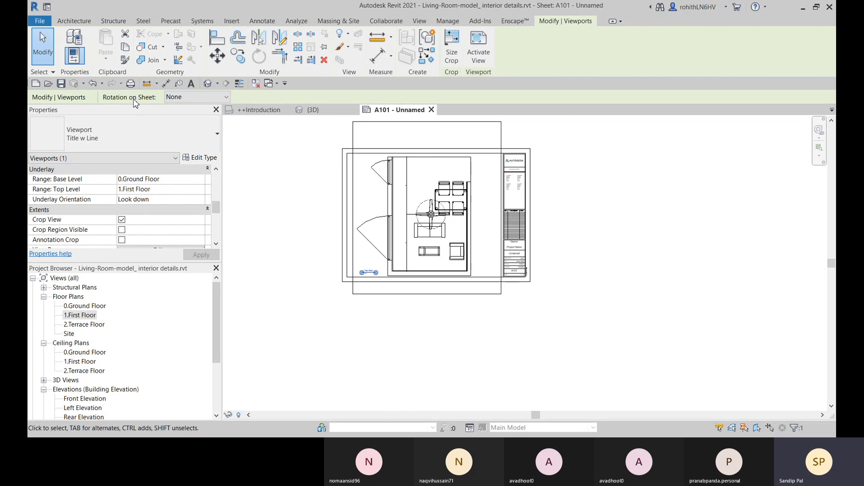
left_click(196, 97)
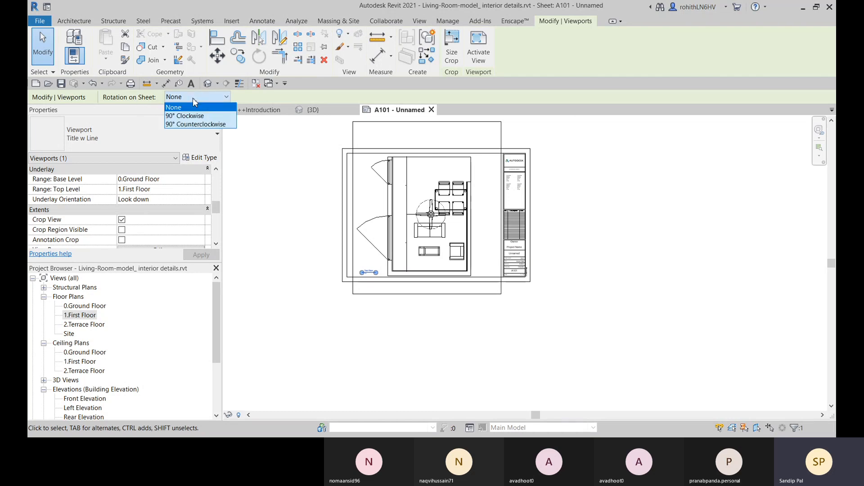
left_click(189, 114)
scroll(488, 248, "down", 6)
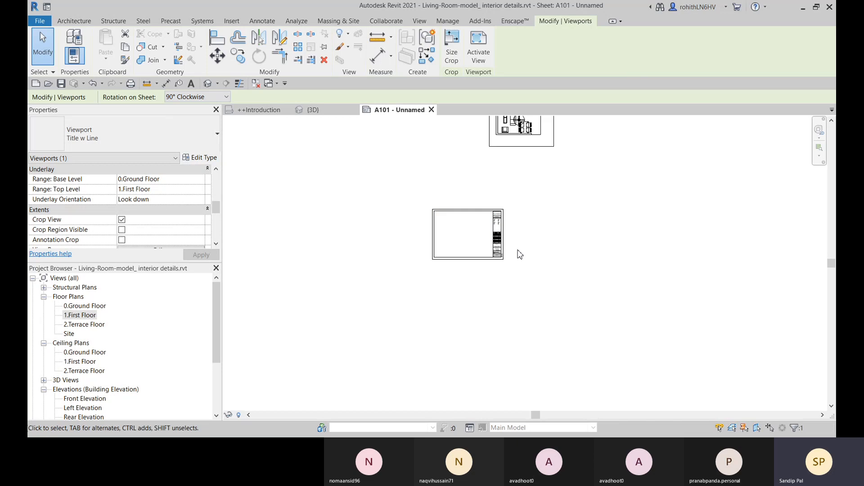
middle_click_drag(533, 226, 469, 245)
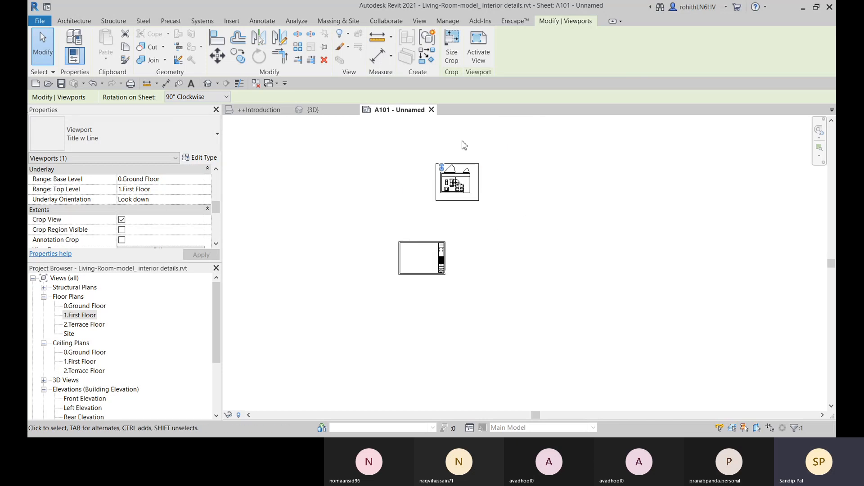
Try rotating the First Floor viewport 90° Counterclockwise on the sheet and inspect the turned plan and title
left_click(193, 98)
left_click(191, 124)
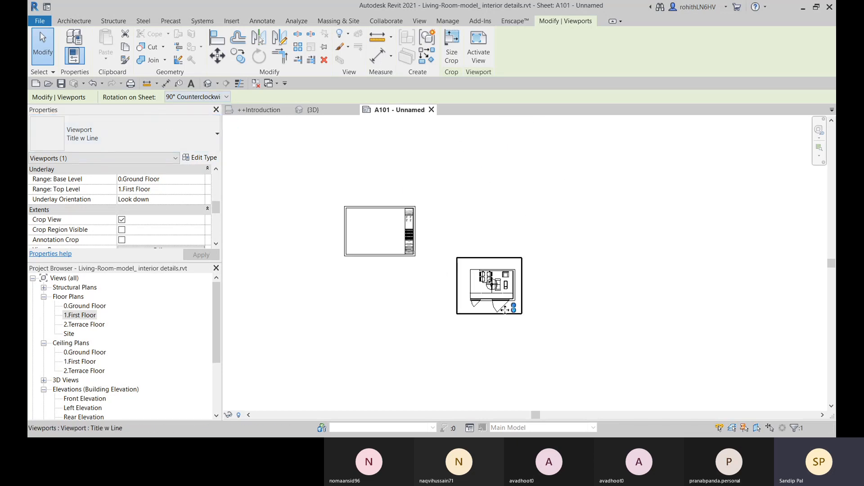
scroll(500, 311, "up", 5)
scroll(553, 269, "up", 2)
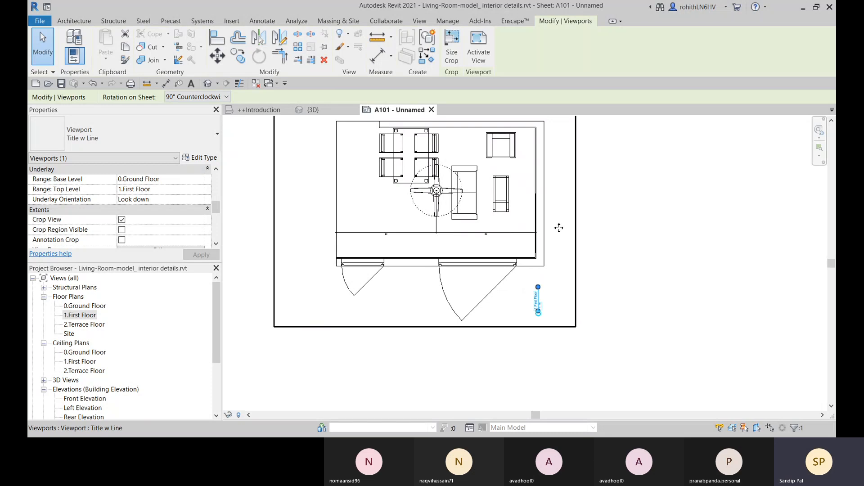
scroll(530, 267, "down", 4)
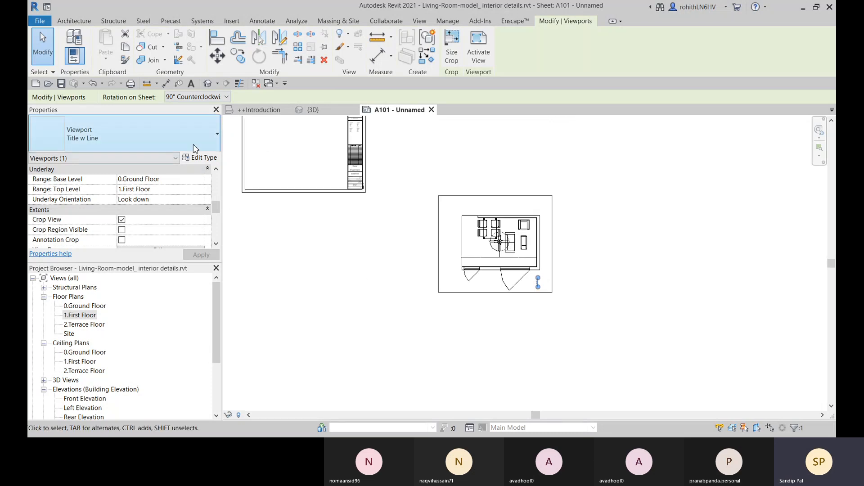
Reset the First Floor viewport's rotation on the sheet to None
left_click(201, 97)
left_click(195, 107)
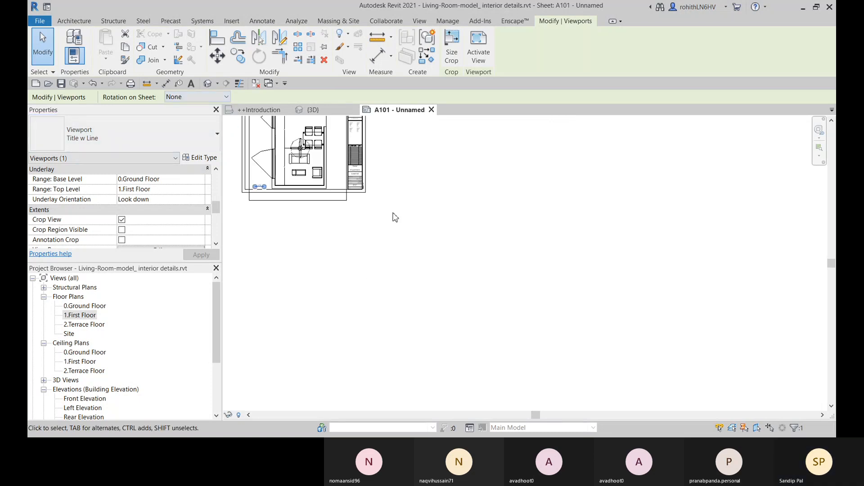
scroll(459, 249, "down", 3)
scroll(459, 249, "up", 1)
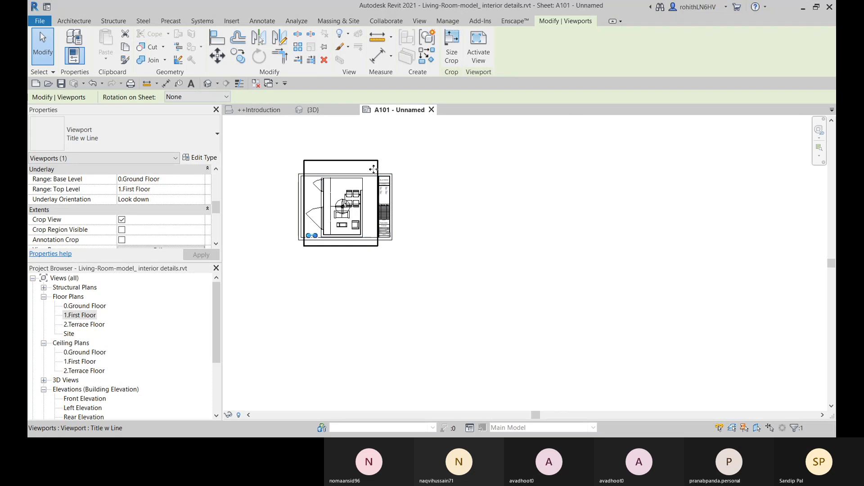
Set the First Floor viewport's model crop size to 500 mm wide and 650 mm high, and check the cropped plan
left_click(454, 49)
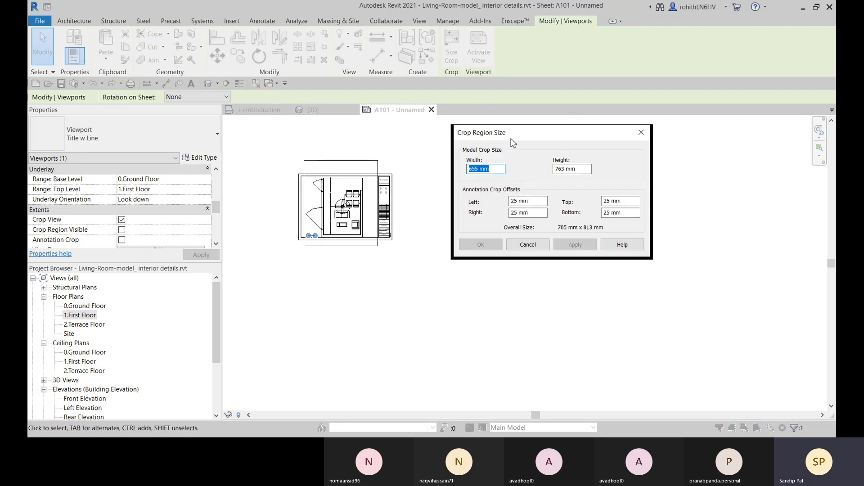
left_click_drag(514, 143, 476, 153)
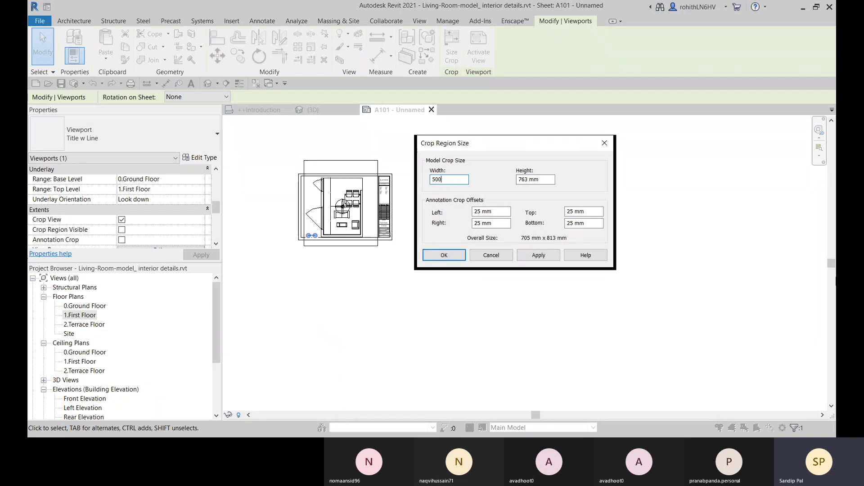
left_click_drag(529, 180, 519, 180)
type("650")
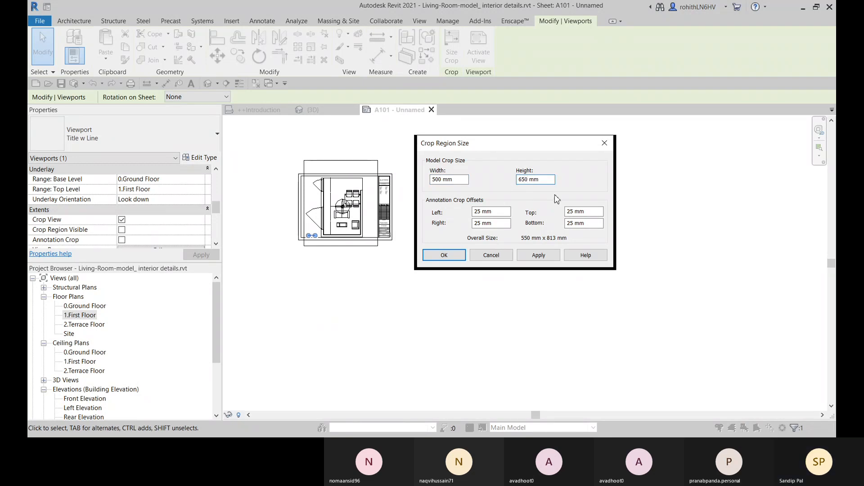
left_click(540, 255)
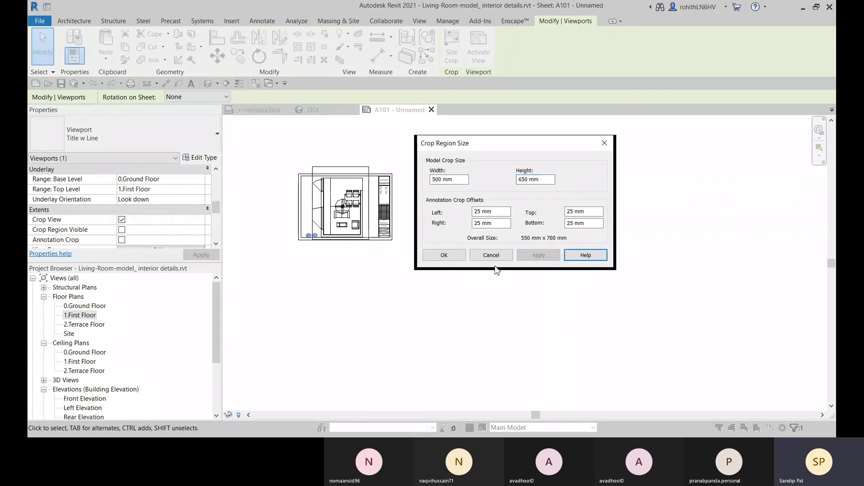
left_click(444, 255)
scroll(353, 193, "up", 3)
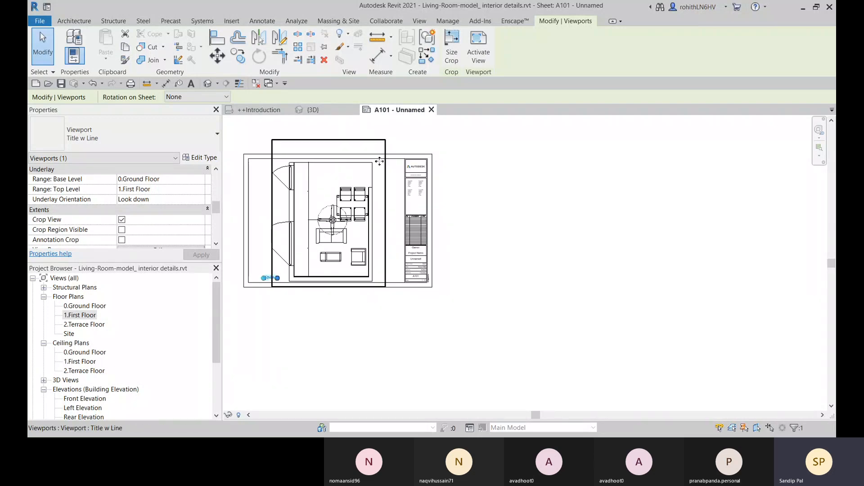
left_click(409, 343)
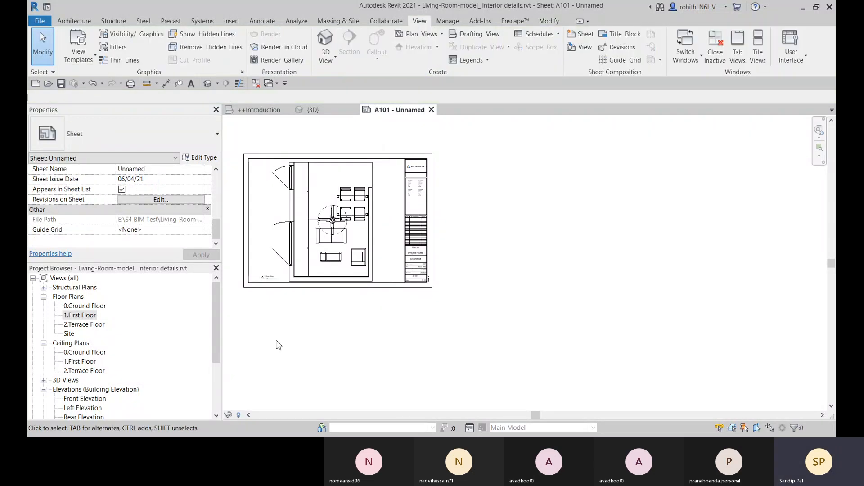
scroll(315, 216, "up", 2)
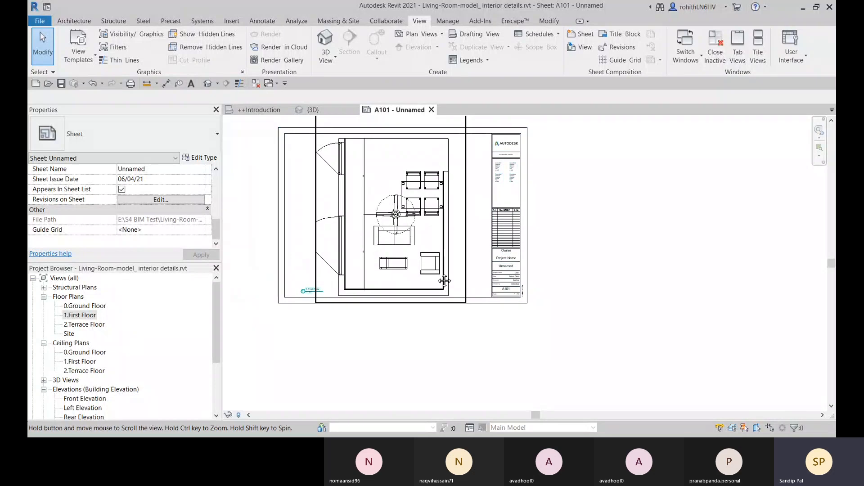
middle_click_drag(444, 282, 431, 336)
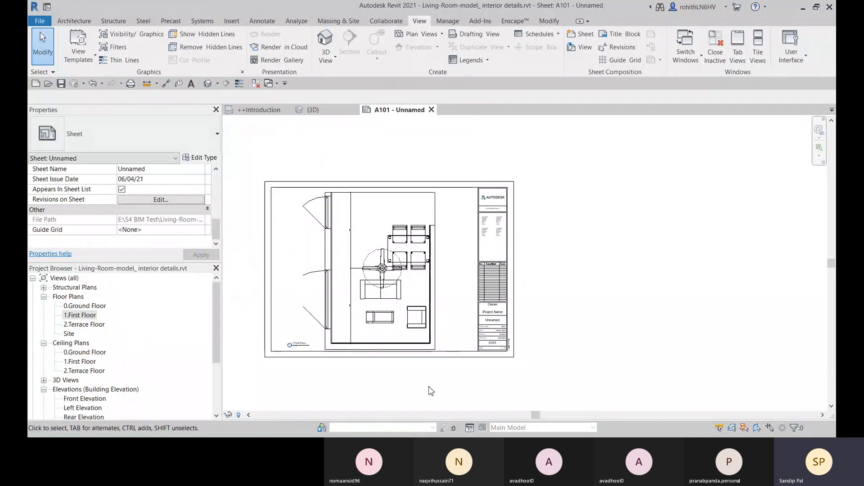
scroll(569, 333, "down", 1)
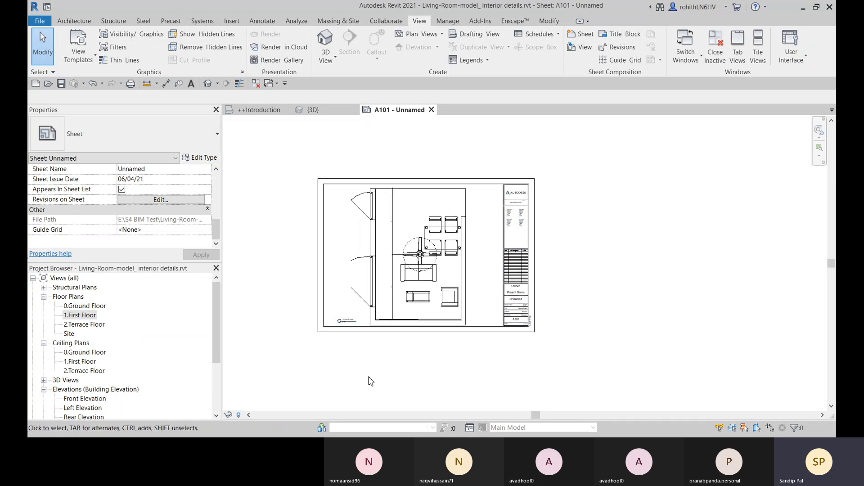
Undo the First Floor viewport's recent crop, rotation, position and scale changes, back to the 1:100 scale
scroll(432, 386, "up", 2)
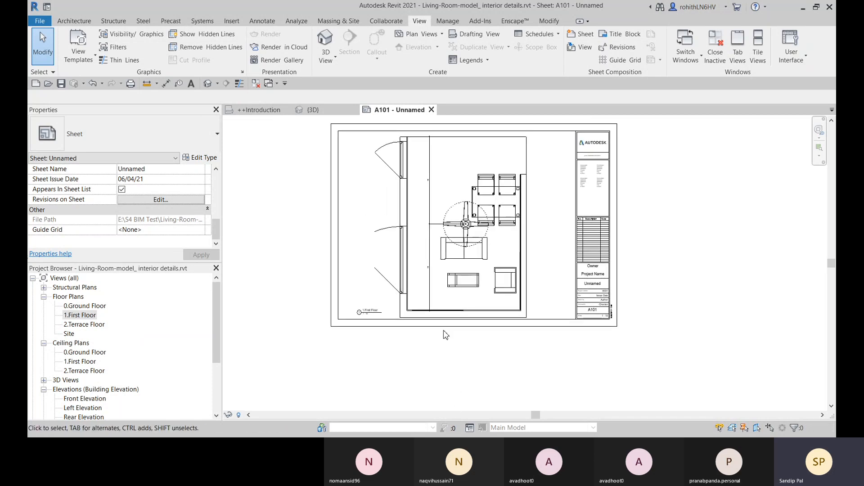
left_click(450, 290)
scroll(520, 285, "down", 2)
middle_click_drag(520, 285, 473, 294)
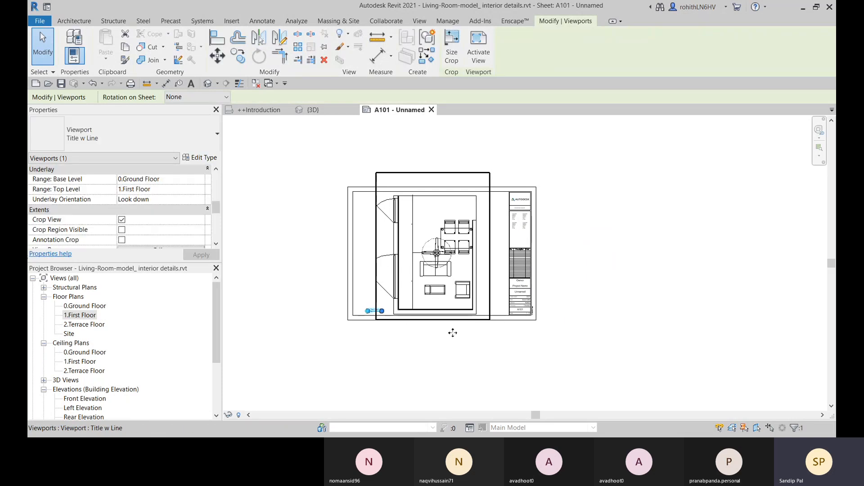
key("ctrl+z")
key("ctrl+z")
key("ctrl+z")
key("ctrl+z")
key("ctrl+z")
key("ctrl+z")
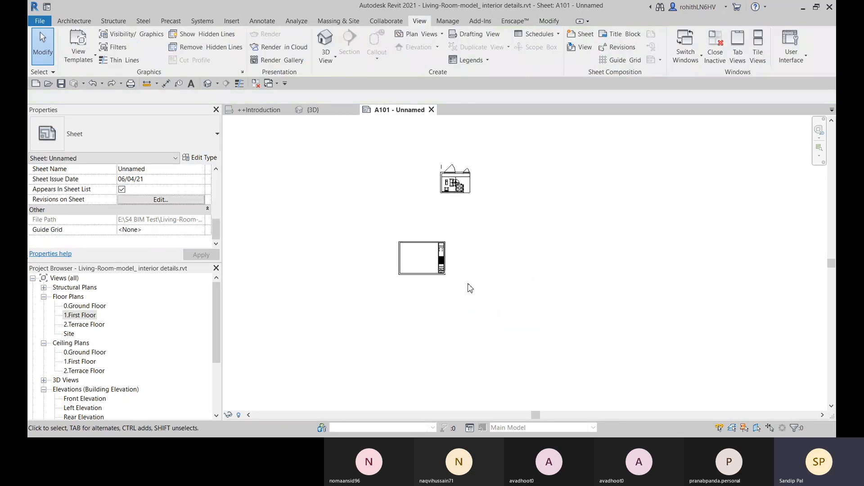
key("ctrl+z")
key("ctrl+z")
key("ctrl+z")
key("ctrl+z")
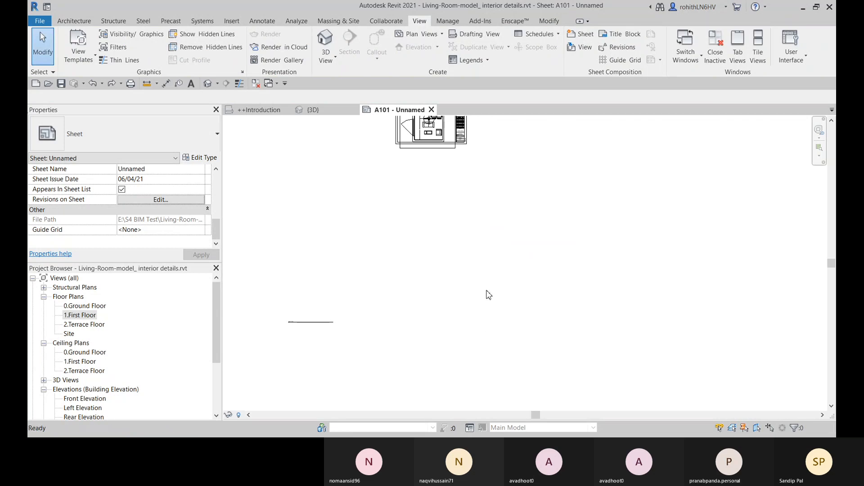
key("ctrl+z")
key("ctrl+z")
key("ctrl+z")
key("ctrl+z")
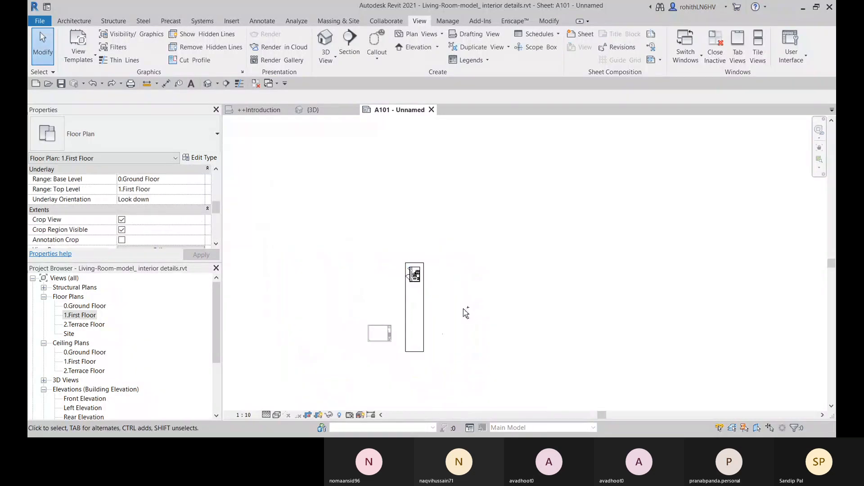
key("ctrl+z")
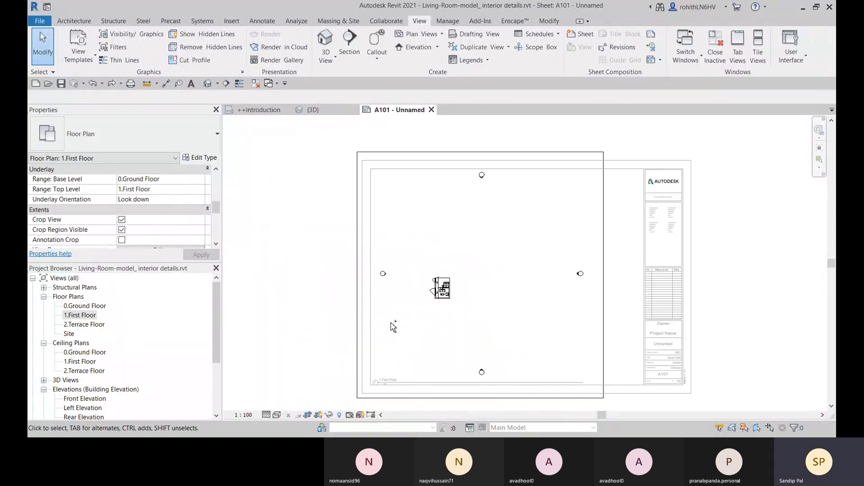
Turn off Crop View and Crop Region Visible for the First Floor plan and deactivate the view
left_click(121, 219)
left_click(121, 230)
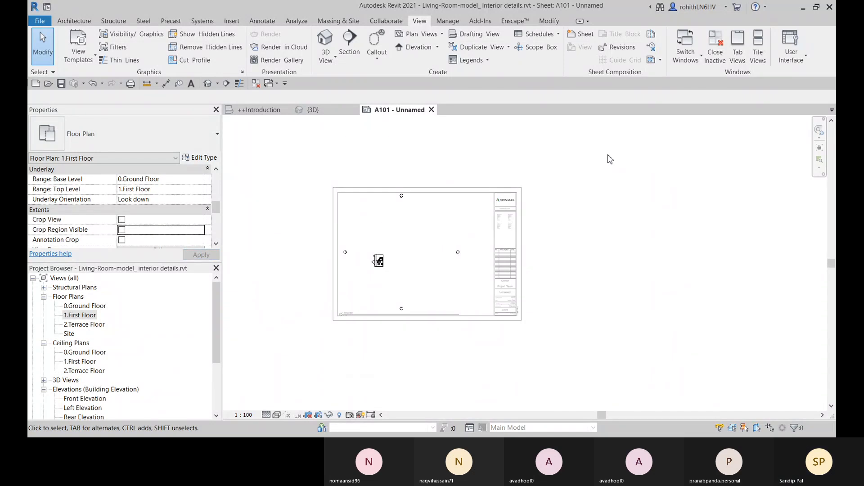
left_click(610, 159)
Examine the extents of the uncropped First Floor viewport and its view title on the sheet
left_click(376, 261)
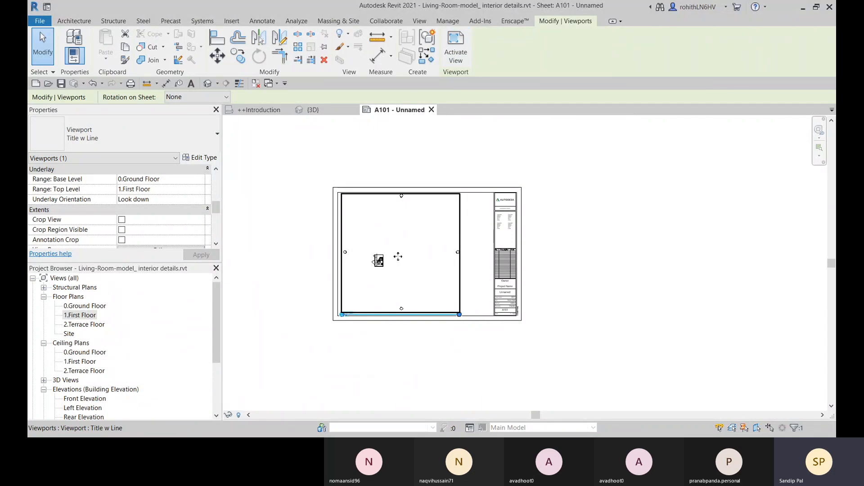
double_click(448, 255)
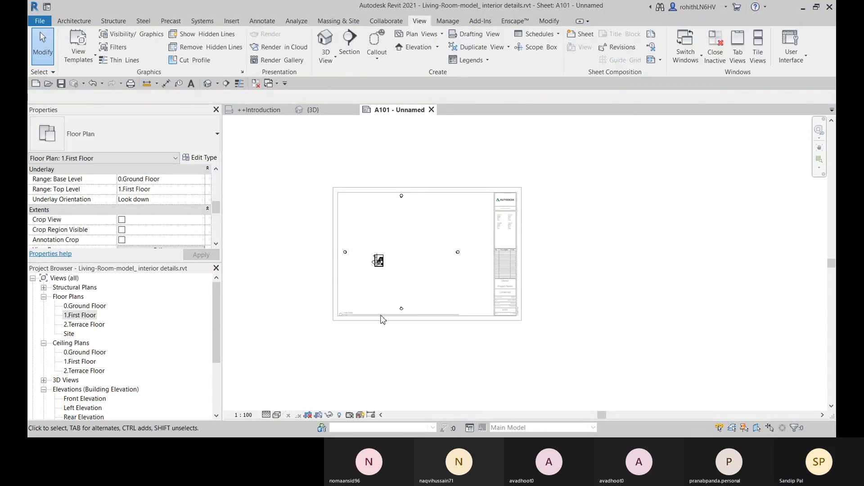
double_click(306, 307)
left_click(359, 272)
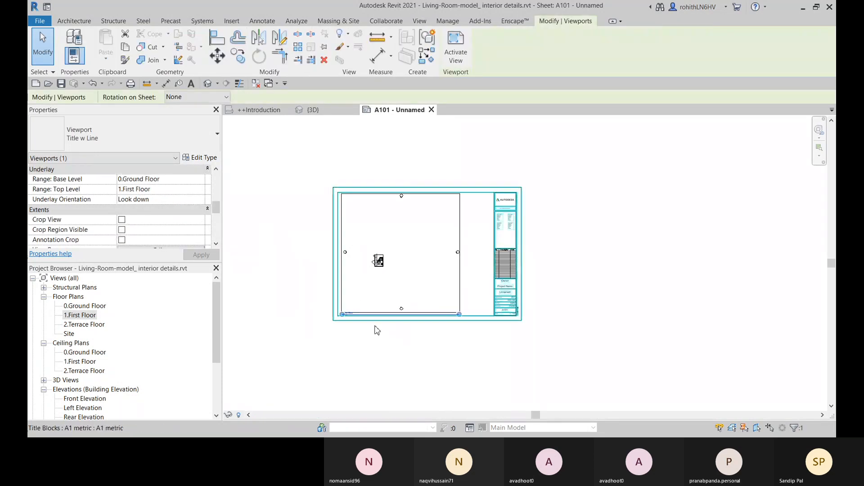
scroll(451, 317, "up", 4)
key("Escape")
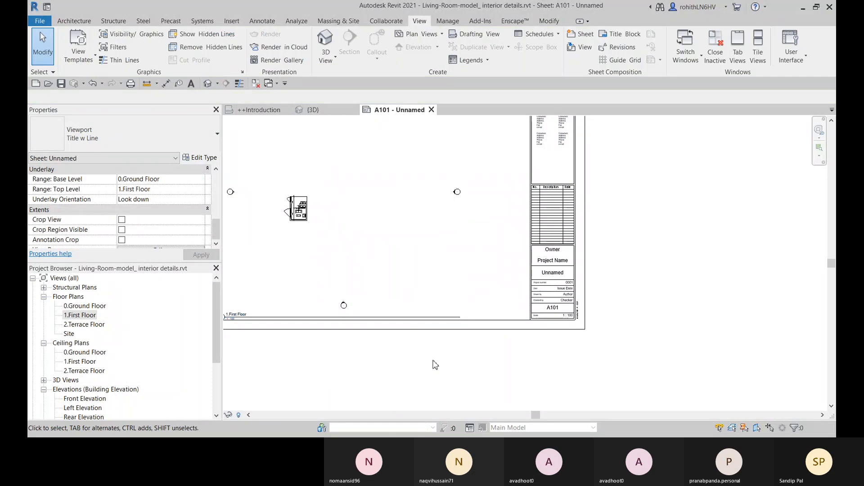
left_click(446, 317)
scroll(459, 342, "down", 3)
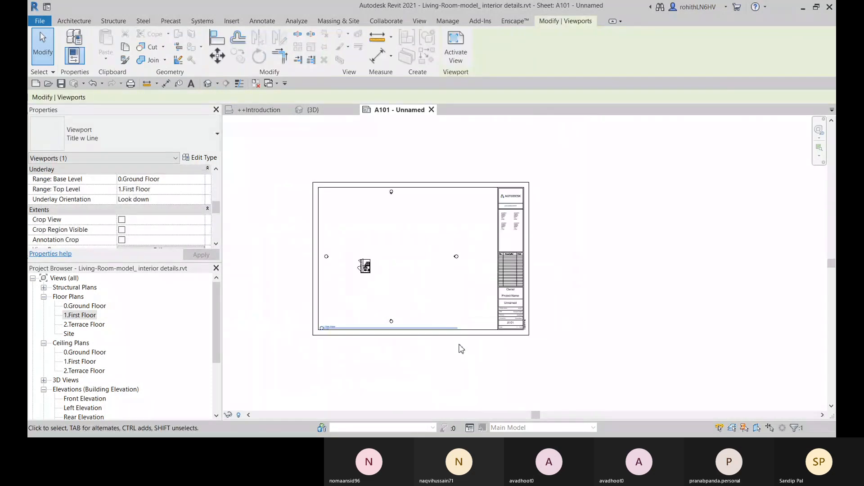
Try rotating the First Floor viewport 90° Clockwise on the sheet, and return its rotation to None
left_click(388, 272)
middle_click_drag(403, 307, 461, 291)
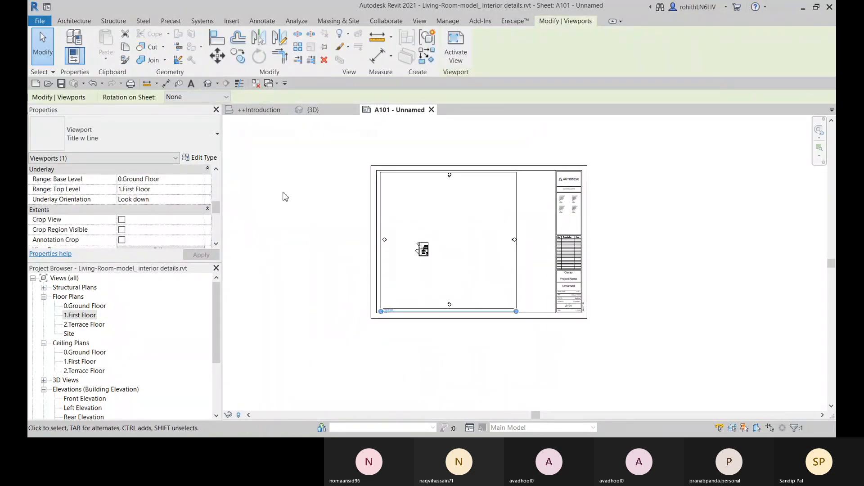
left_click(207, 98)
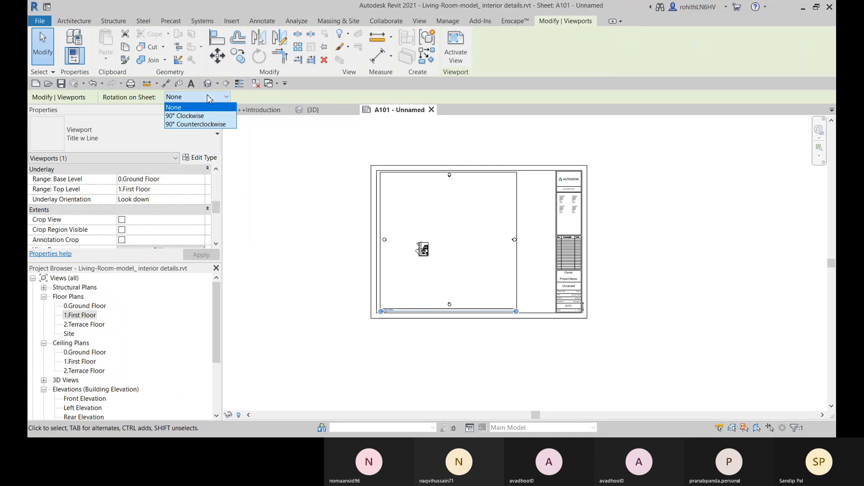
left_click(186, 118)
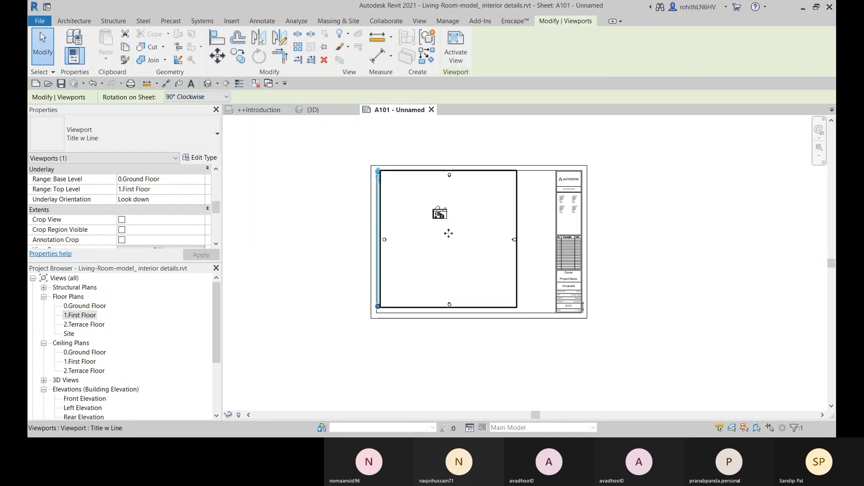
scroll(449, 233, "up", 2)
left_click(207, 96)
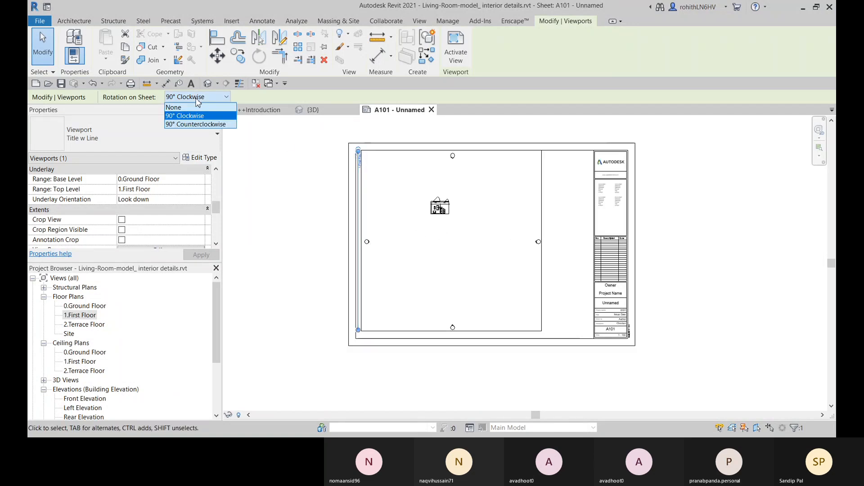
left_click(185, 106)
scroll(406, 178, "down", 1)
left_click(331, 261)
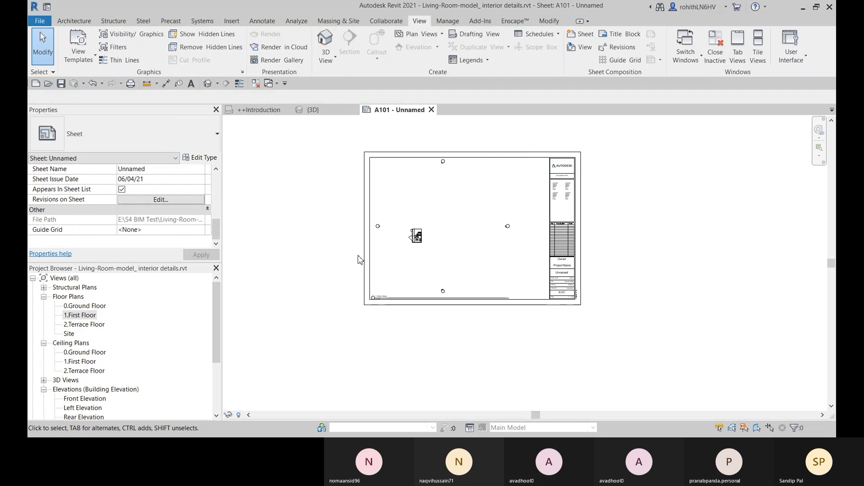
Turn on Crop View and Crop Region Visible for the First Floor viewport
left_click(502, 243)
middle_click_drag(531, 257, 538, 249)
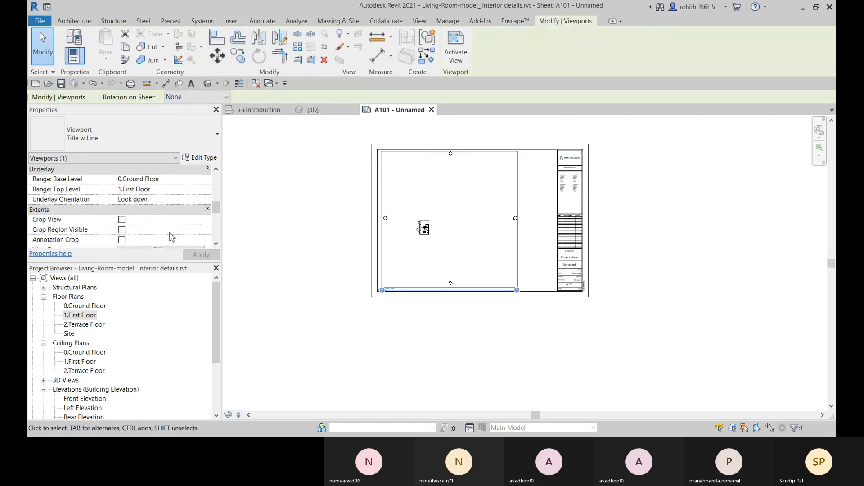
left_click(122, 220)
left_click(122, 230)
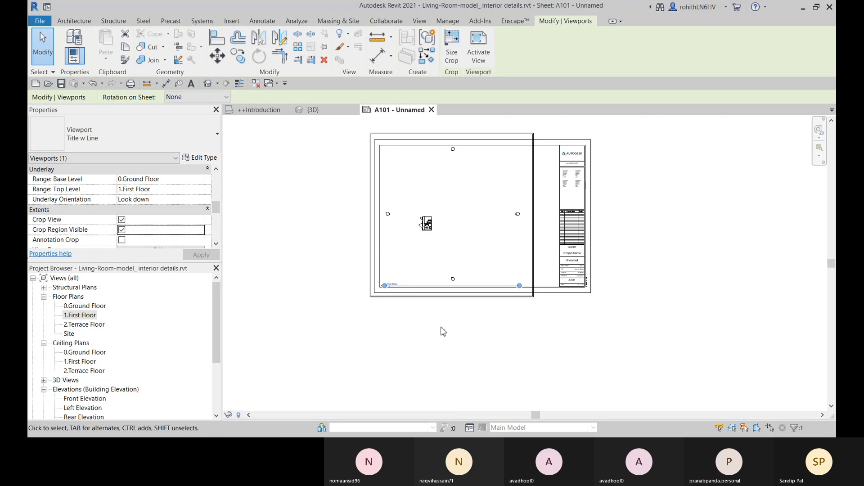
Inspect the First Floor viewport's crop boundary on the sheet, and hide the crop region
scroll(532, 325, "up", 3)
scroll(533, 323, "down", 5)
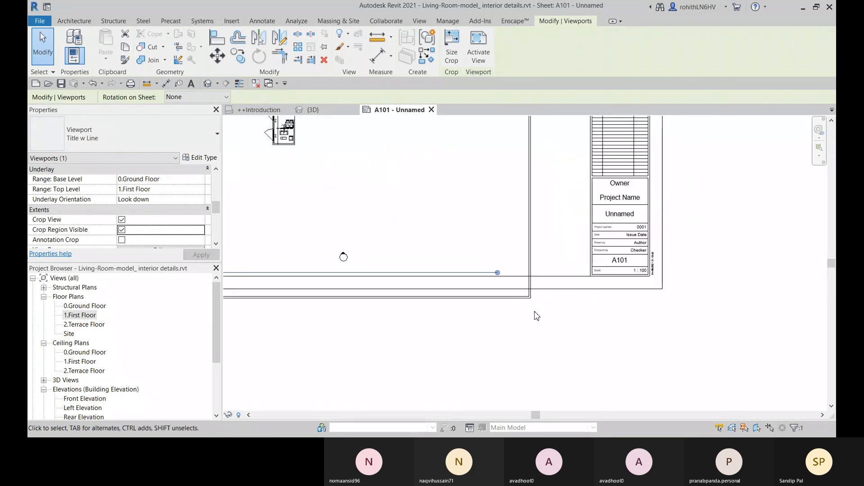
key("Escape")
left_click(534, 253)
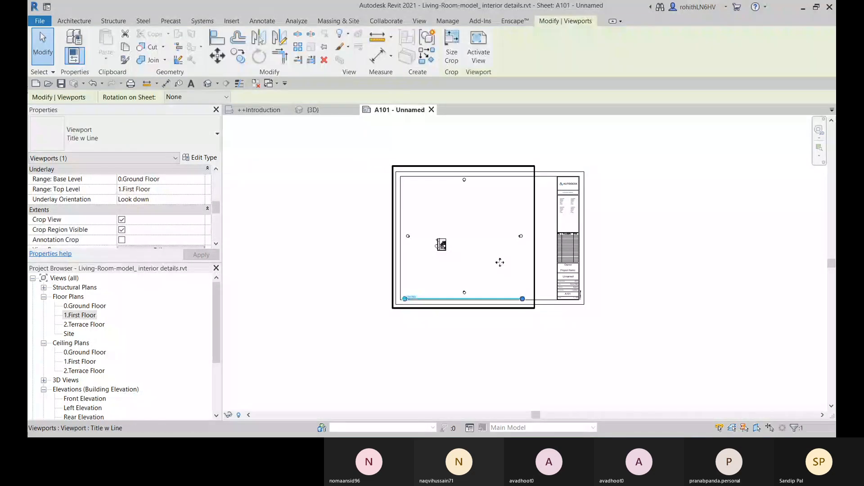
left_click(121, 229)
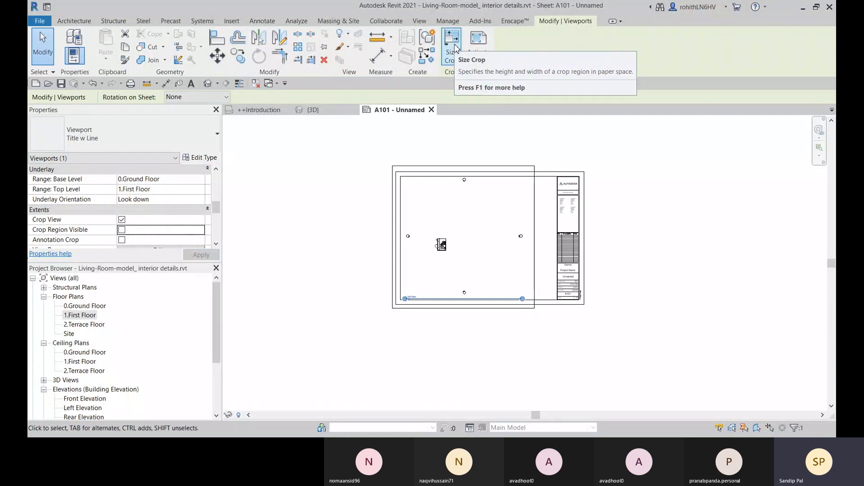
left_click(279, 255)
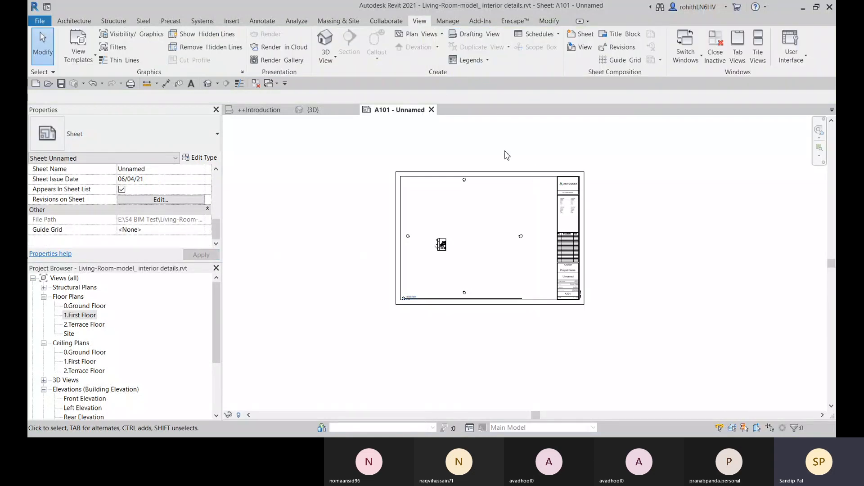
Set the First Floor viewport's model crop size to 300 mm wide and 450 mm high
left_click(437, 225)
left_click(452, 52)
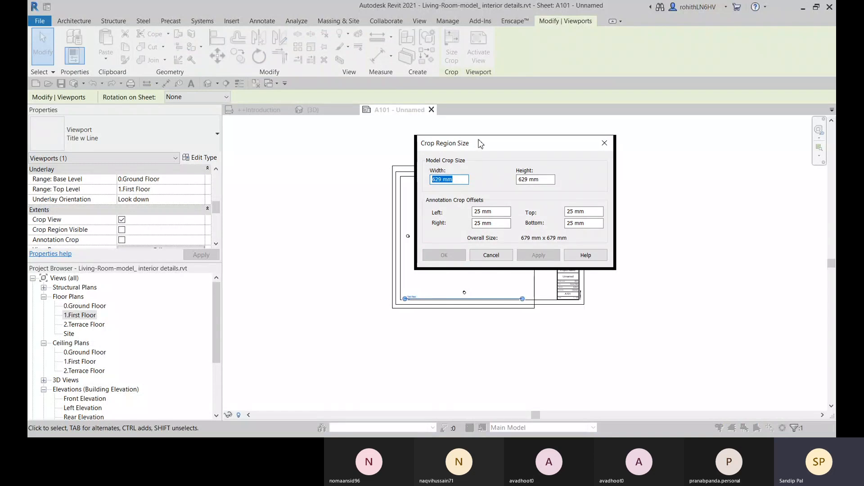
left_click_drag(480, 143, 647, 122)
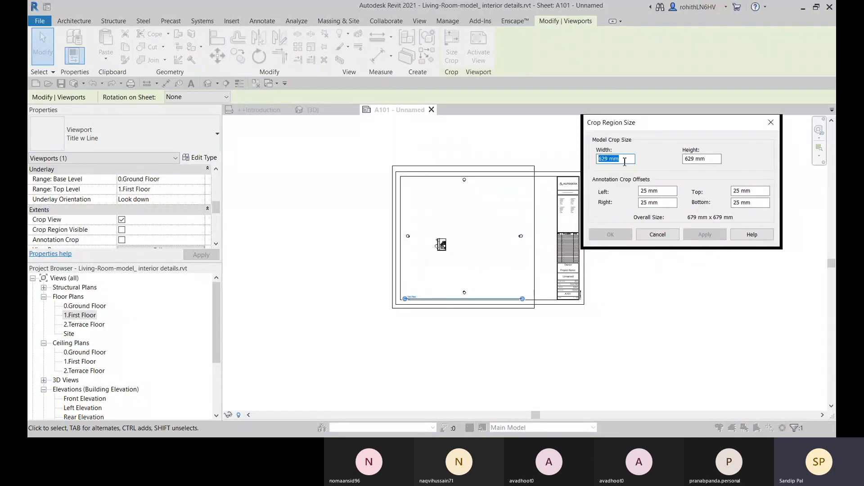
type("300")
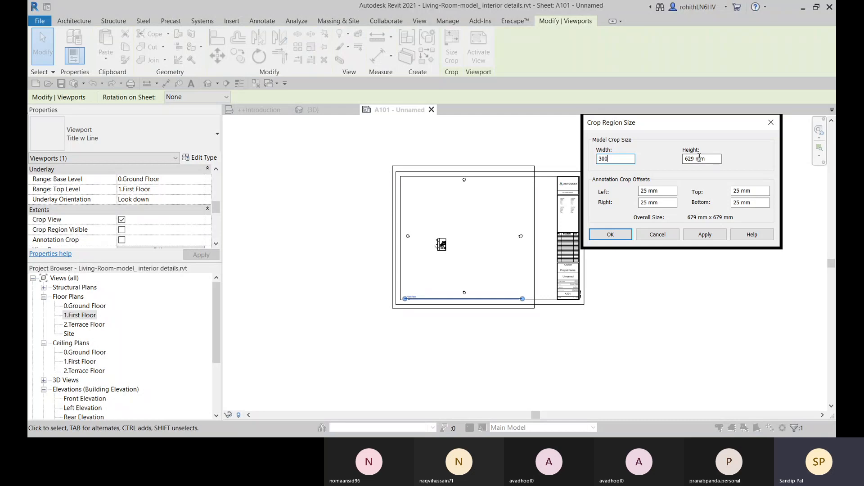
double_click(696, 158)
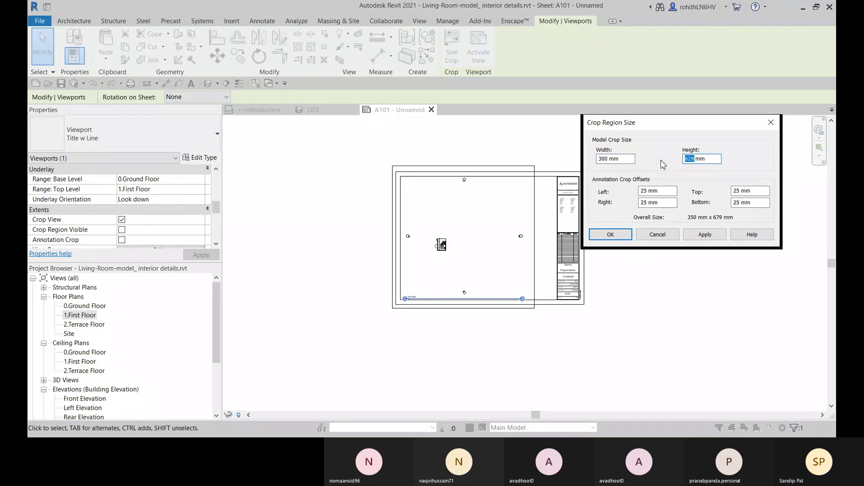
type("45")
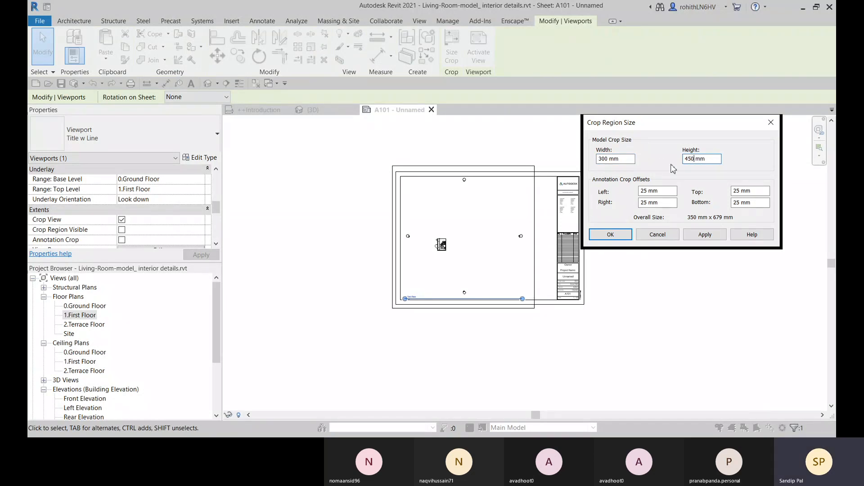
type("0")
left_click(693, 235)
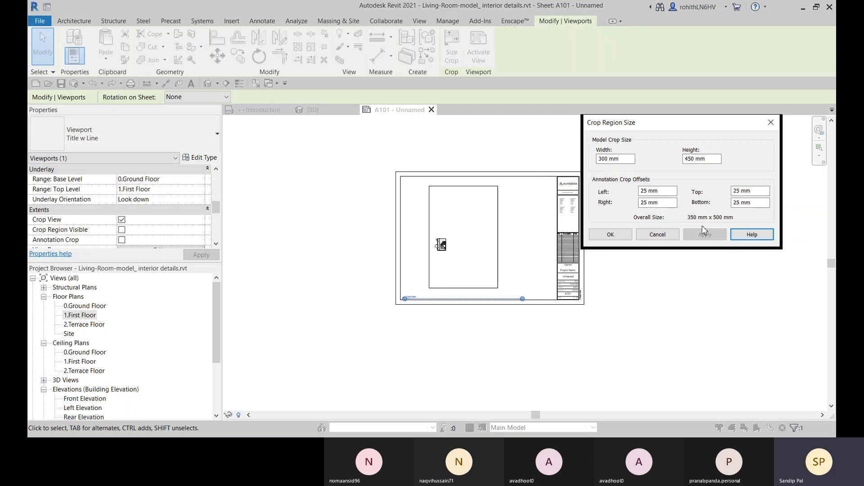
left_click(621, 233)
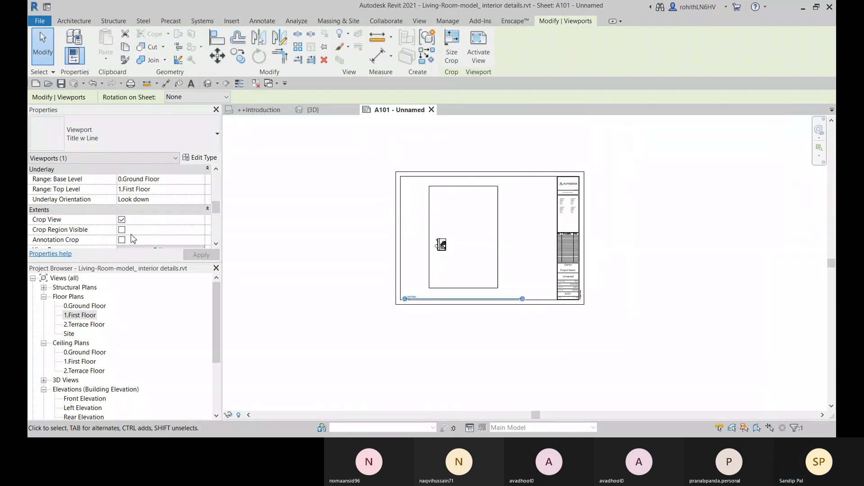
Show the First Floor crop region and pull its right and top edges in towards the plan, to about 97 mm by 238 mm
left_click(121, 229)
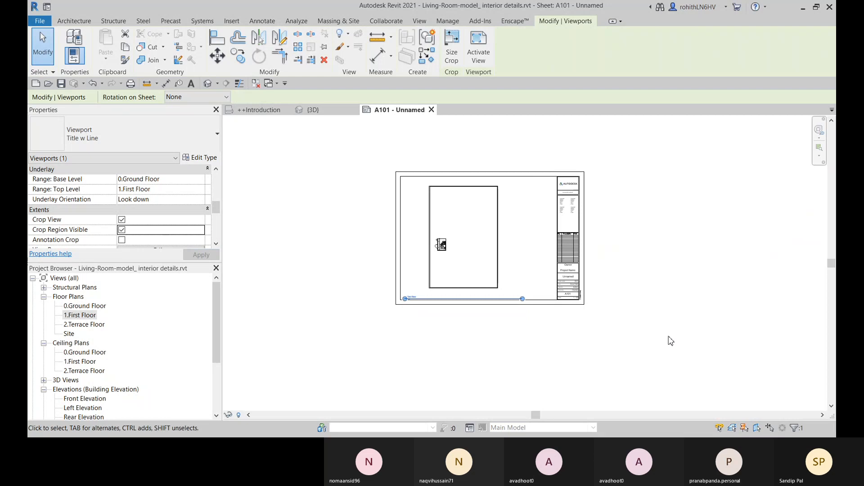
left_click(609, 338)
double_click(435, 236)
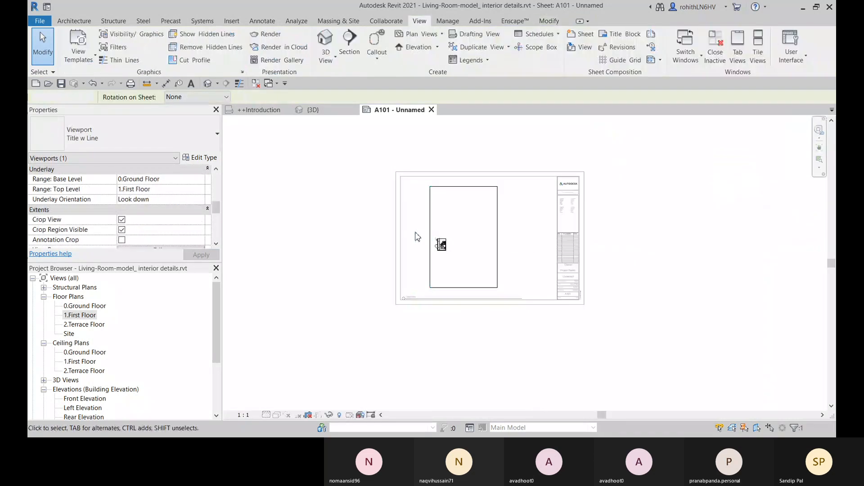
left_click(498, 237)
left_click_drag(498, 238, 452, 239)
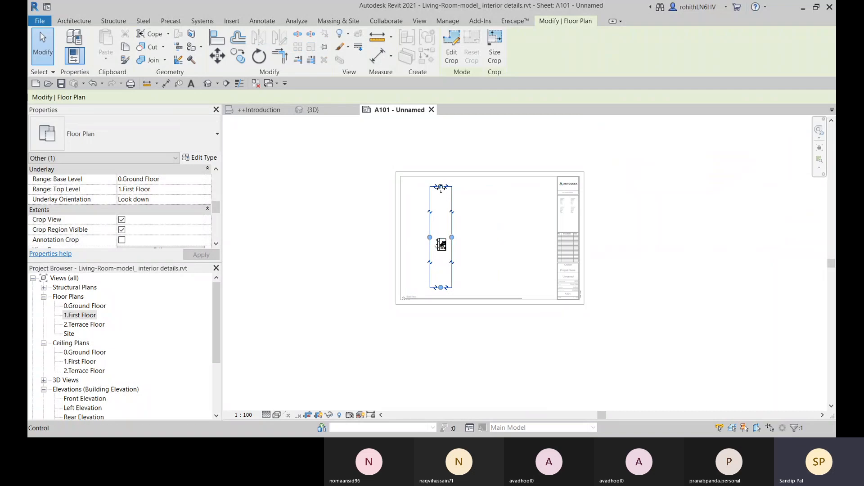
left_click_drag(441, 187, 440, 234)
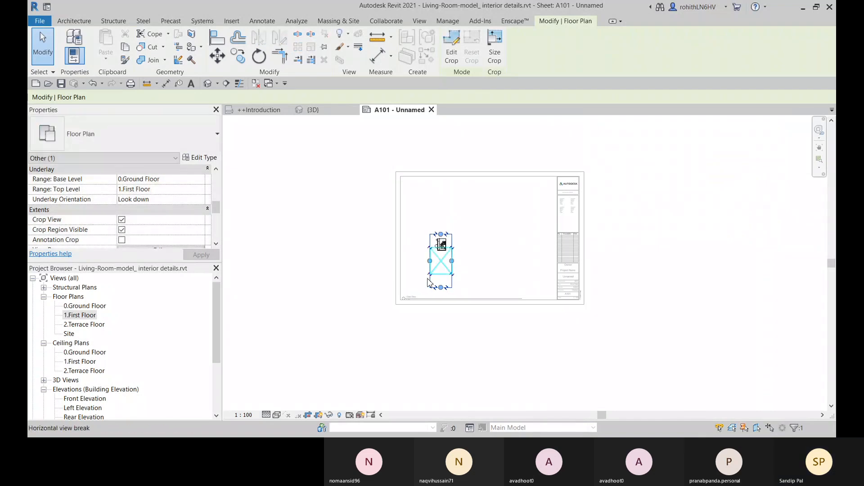
Pull the First Floor crop region's bottom edge up towards the plan, making the crop about 97 mm by 97 mm
left_click(493, 54)
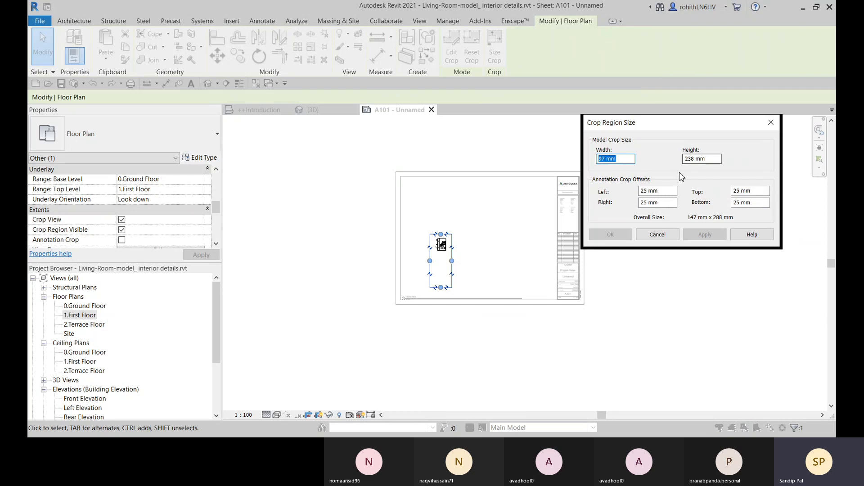
left_click(658, 234)
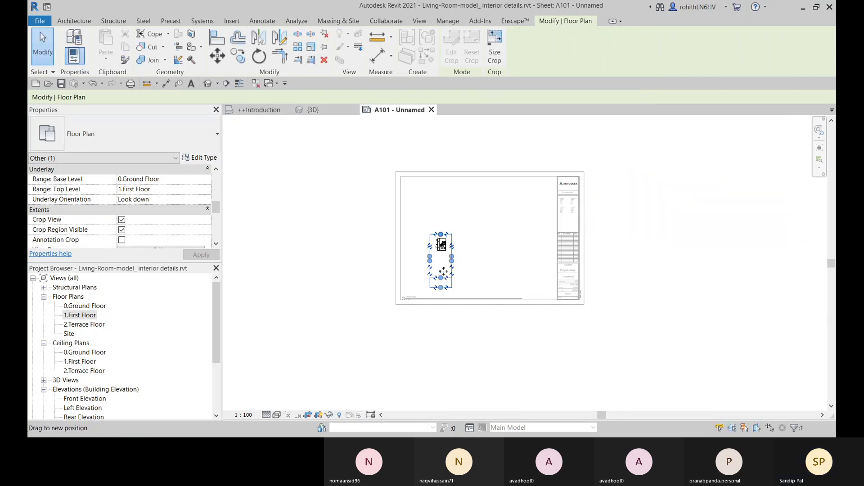
left_click(495, 54)
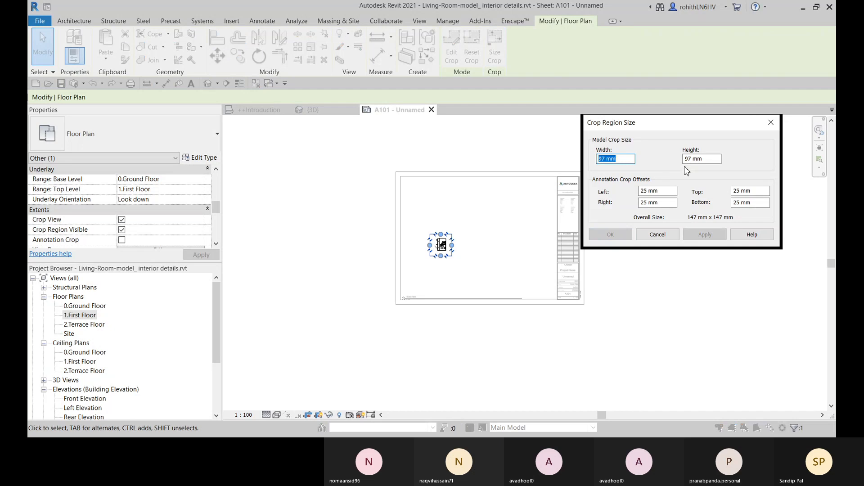
left_click(658, 234)
scroll(490, 247, "up", 1)
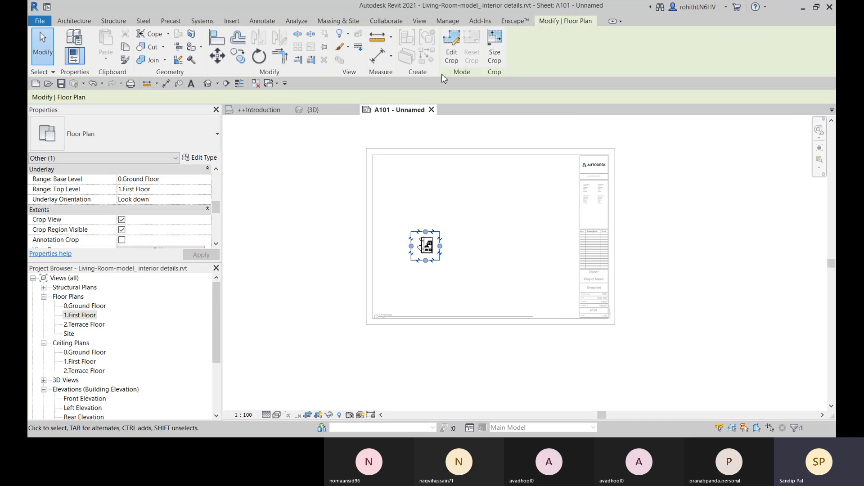
In the First Floor crop profile, sketch a 36-sided inscribed polygon centred on the ceiling fan, with a radius of about 1200 mm
left_click(452, 45)
scroll(417, 265, "up", 2)
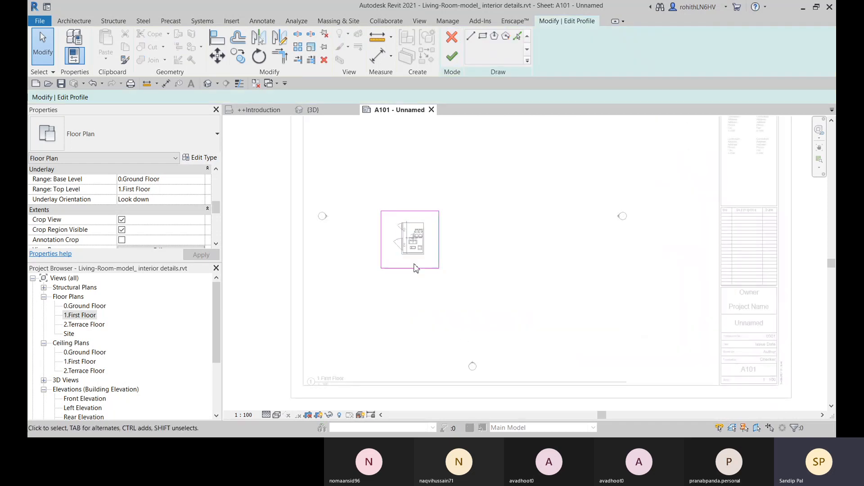
middle_click_drag(415, 265, 427, 263)
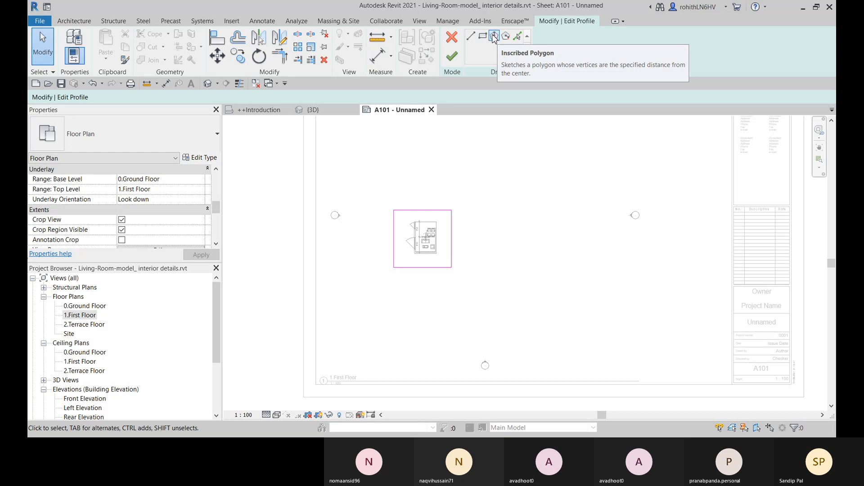
scroll(427, 247, "up", 5)
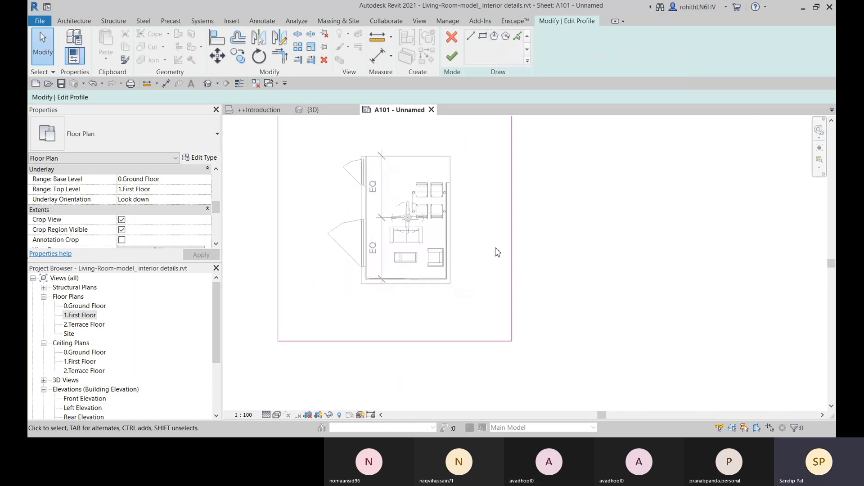
scroll(433, 194, "up", 3)
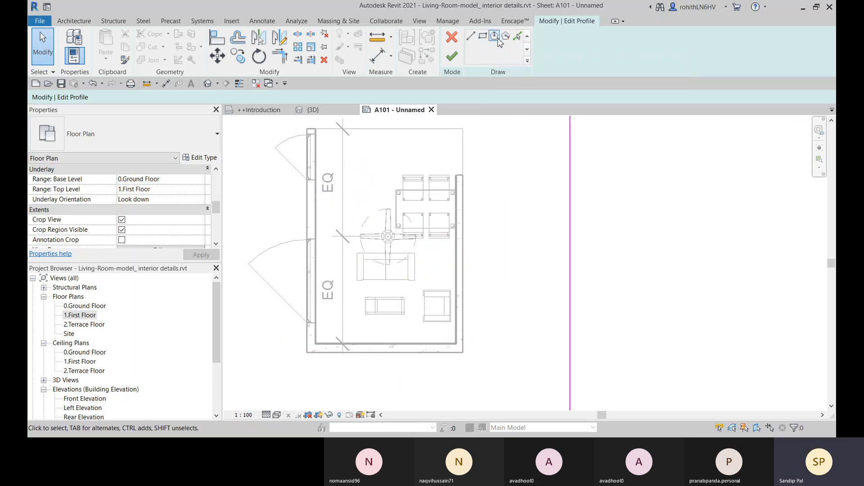
left_click(495, 38)
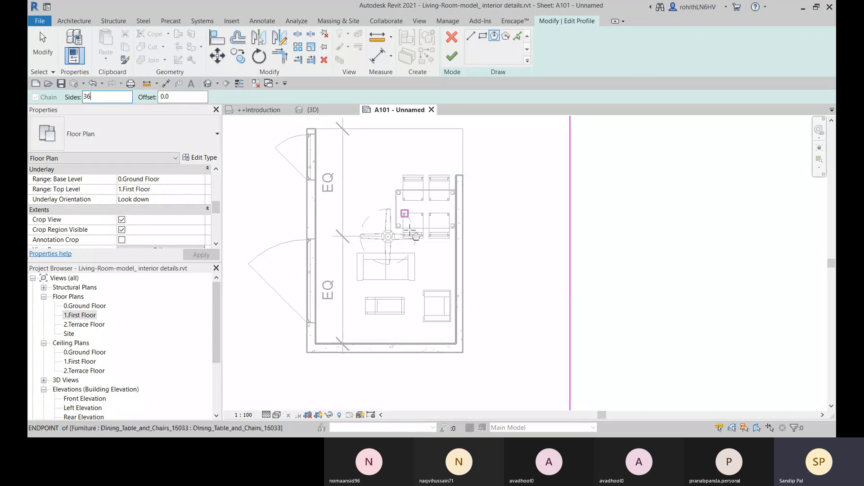
left_click(388, 236)
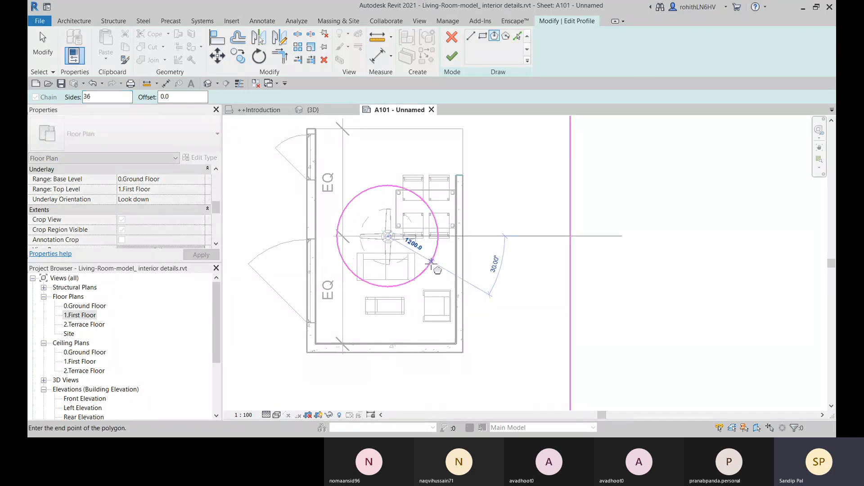
scroll(430, 262, "up", 2)
scroll(430, 263, "up", 2)
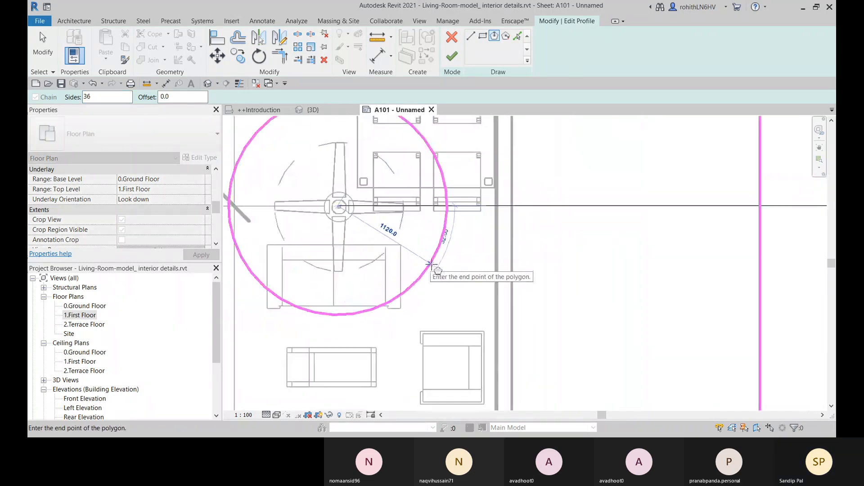
scroll(432, 270, "down", 2)
left_click(417, 272)
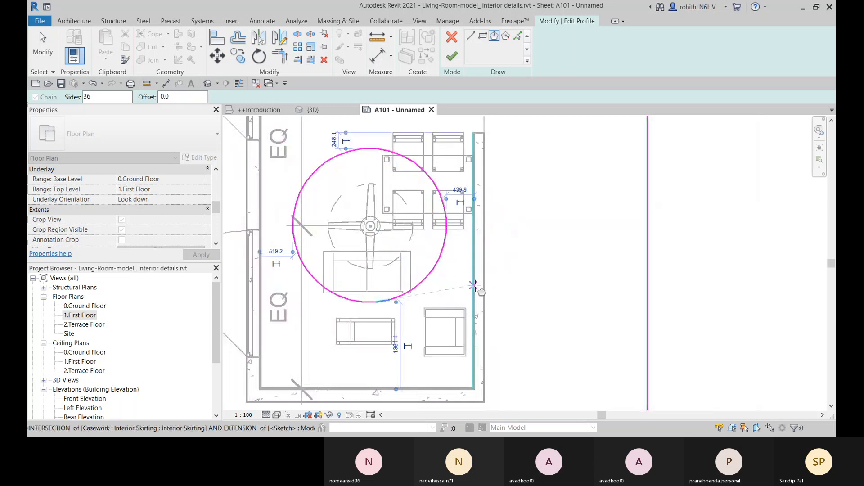
scroll(474, 290, "down", 4)
key("Escape")
key("Escape")
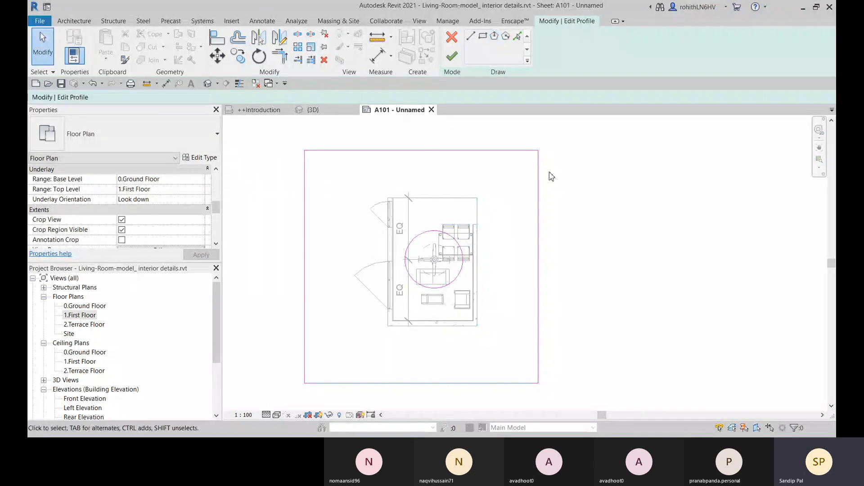
Delete the four sides of the original square crop boundary and finish editing the crop profile
left_click(539, 174)
left_click(554, 176)
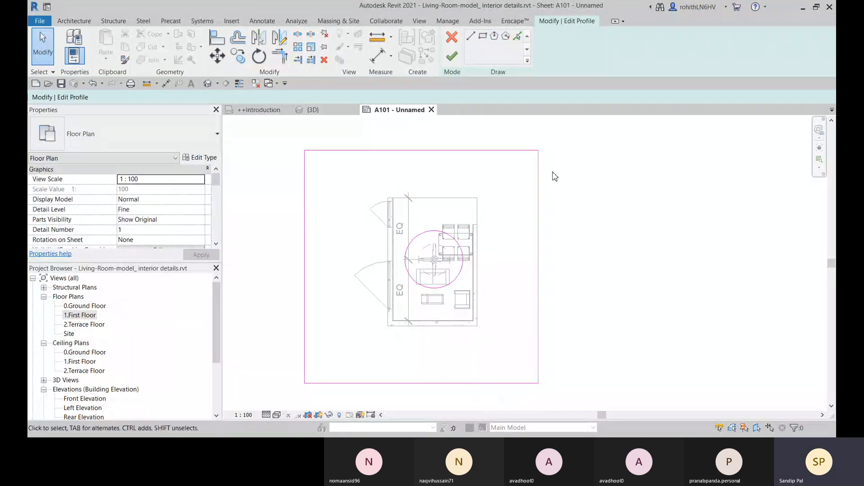
left_click(518, 150)
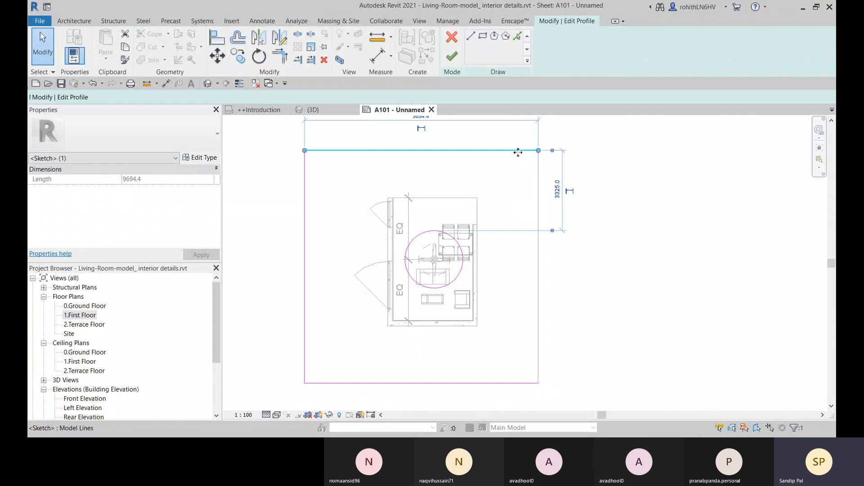
left_click(316, 224)
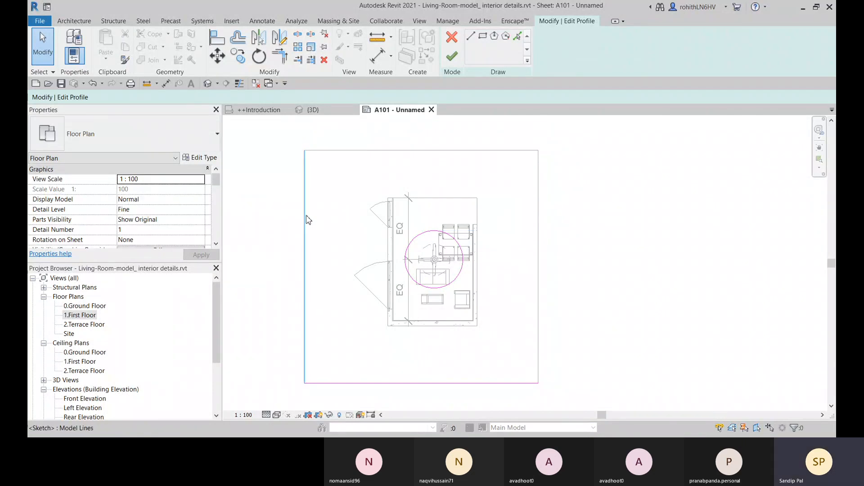
left_click(306, 220)
left_click(308, 220)
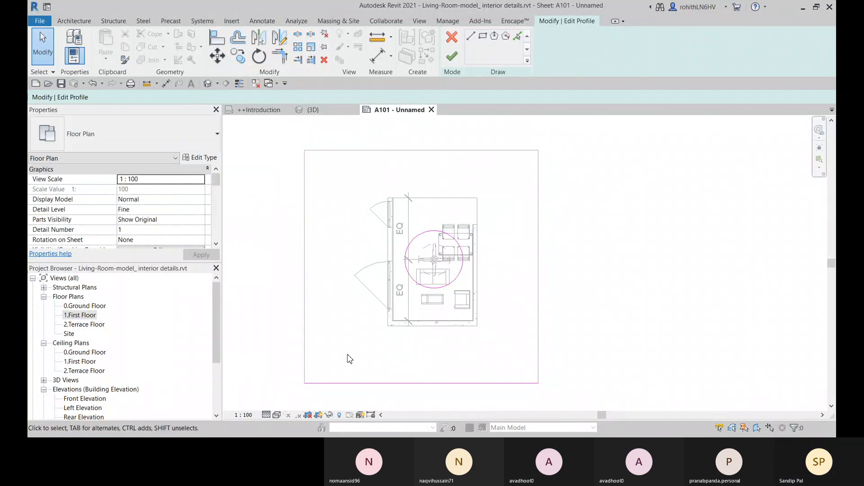
left_click(347, 384)
left_click(350, 386)
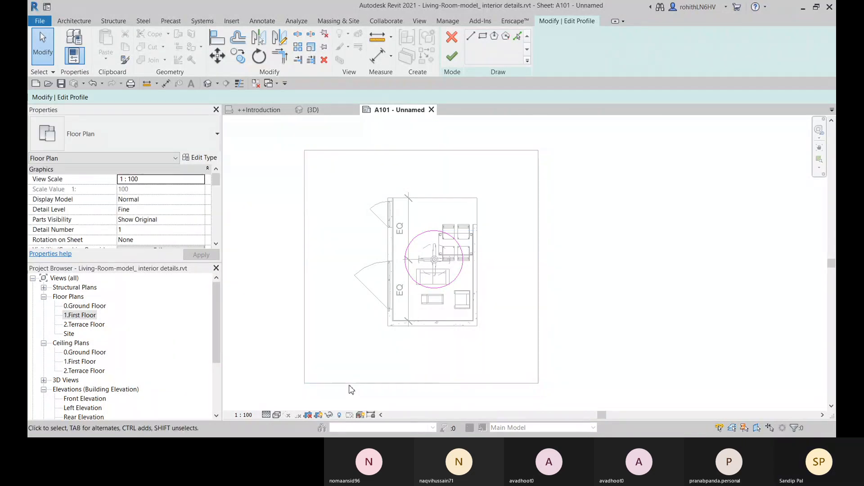
left_click(453, 58)
left_click(540, 269)
Check the circular First Floor crop and deactivate the view to return to the sheet
scroll(445, 270, "up", 3)
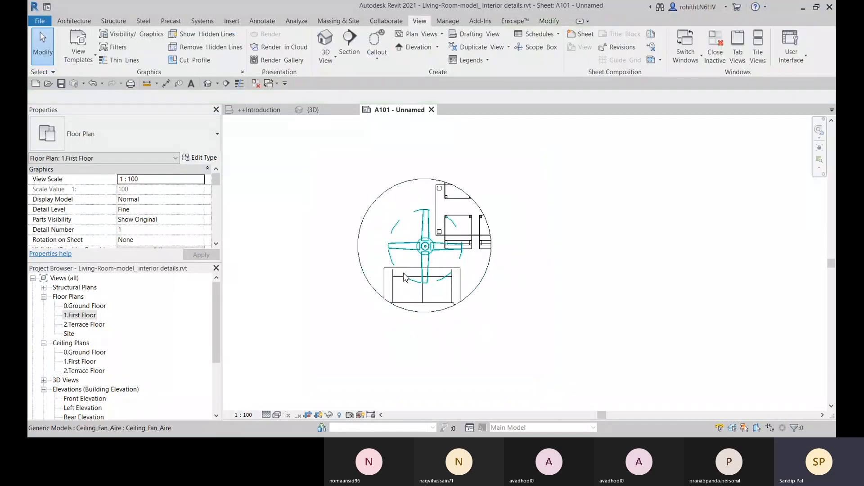
scroll(404, 273, "up", 1)
scroll(463, 211, "down", 1)
scroll(486, 243, "down", 5)
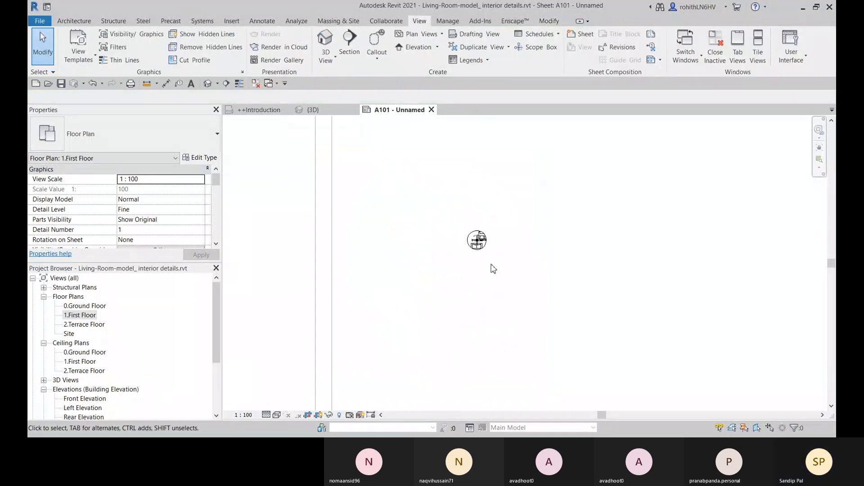
middle_click_drag(404, 312, 406, 275)
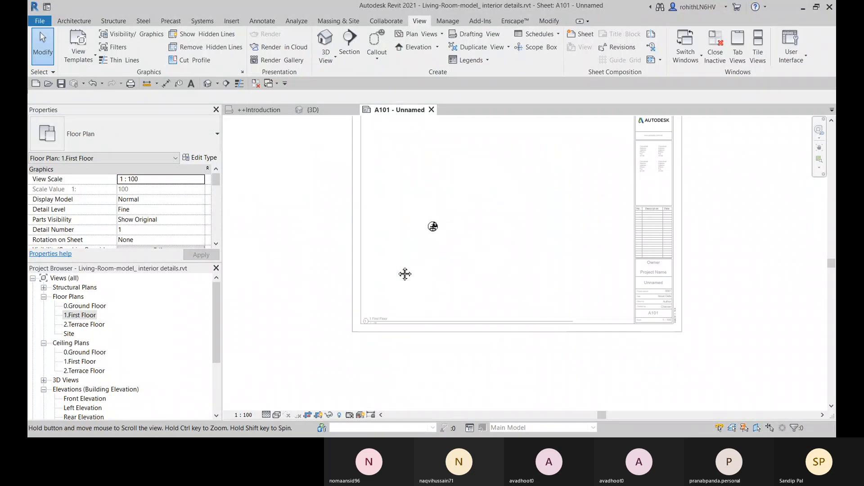
double_click(277, 239)
scroll(433, 229, "up", 2)
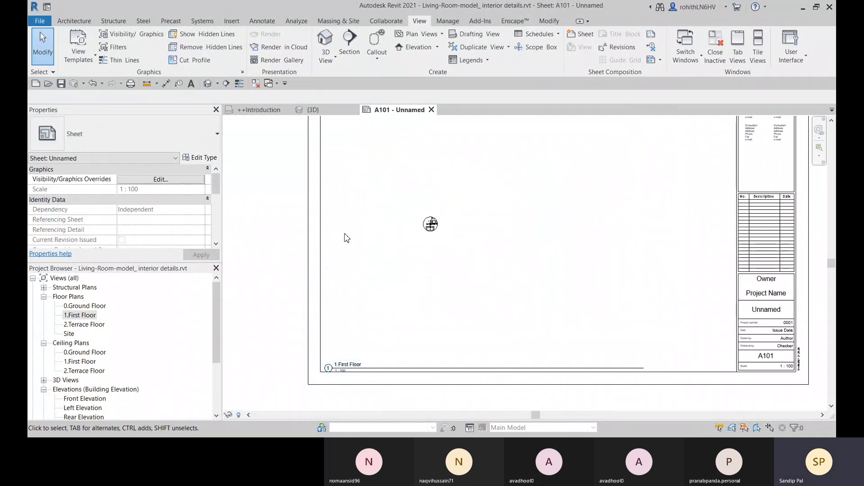
scroll(347, 237, "down", 2)
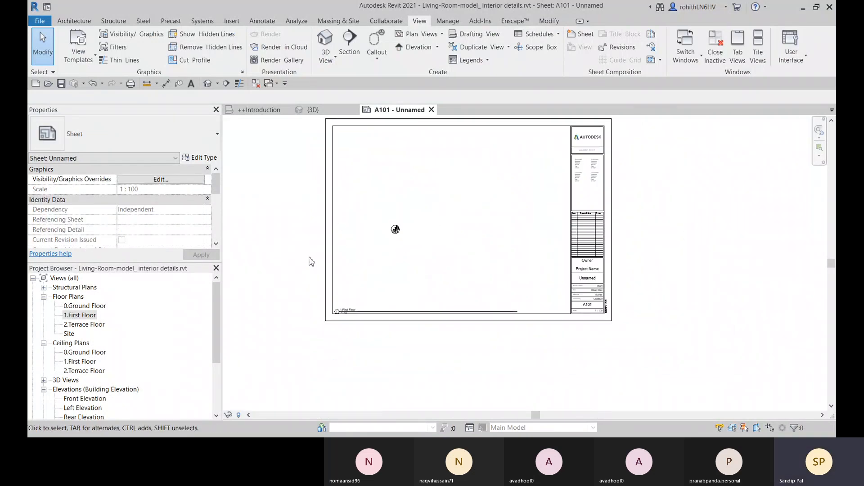
Shorten the First Floor viewport's title line to just past the end of the title text
left_click(395, 228)
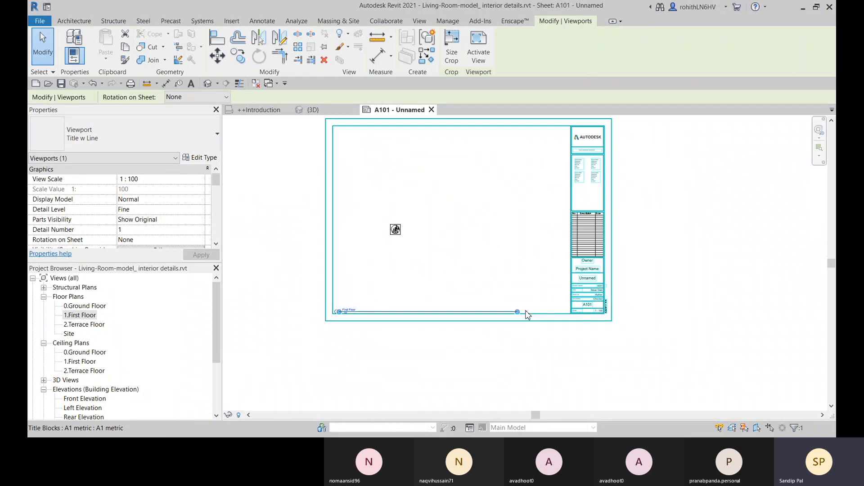
scroll(392, 313, "up", 1)
scroll(391, 313, "up", 1)
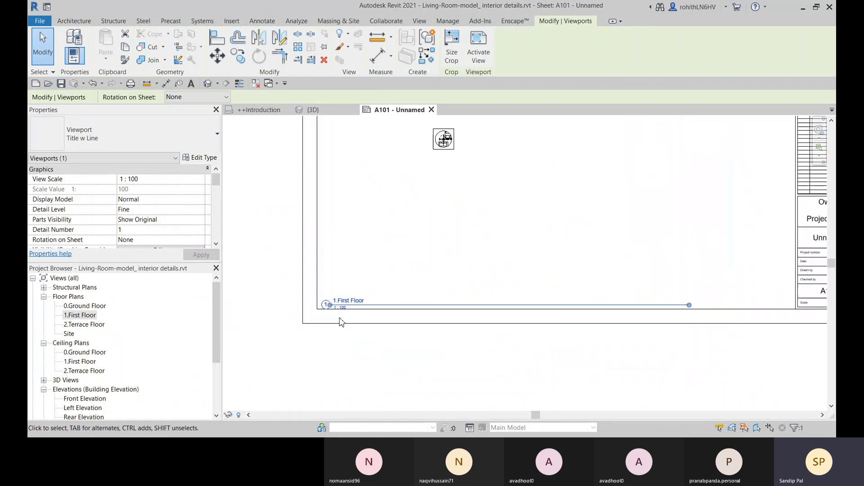
middle_click_drag(404, 313, 381, 273)
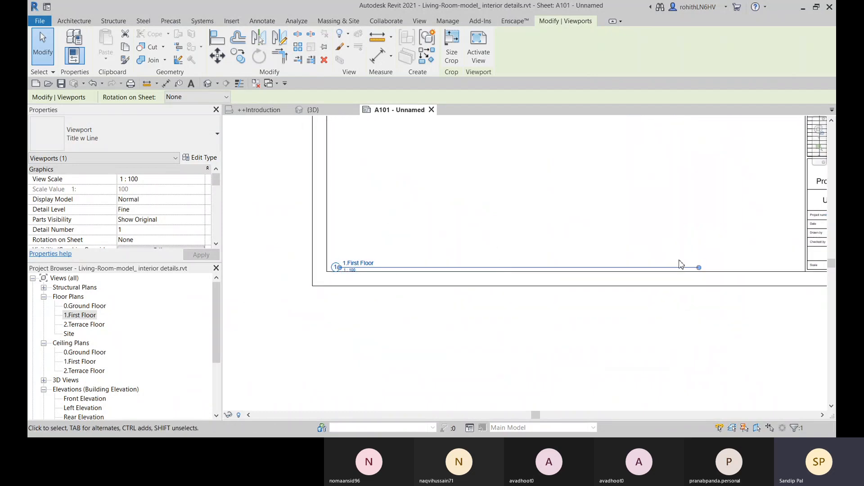
scroll(551, 174, "down", 3)
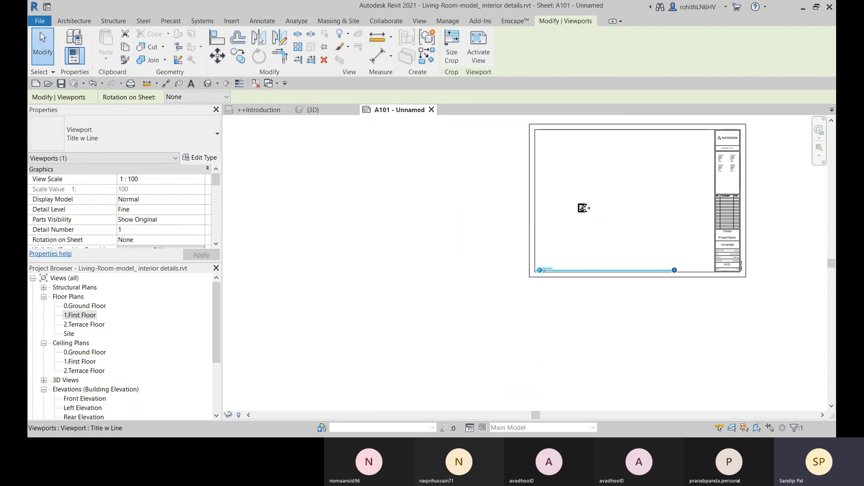
left_click(438, 251)
left_click(582, 208)
middle_click_drag(582, 208, 482, 209)
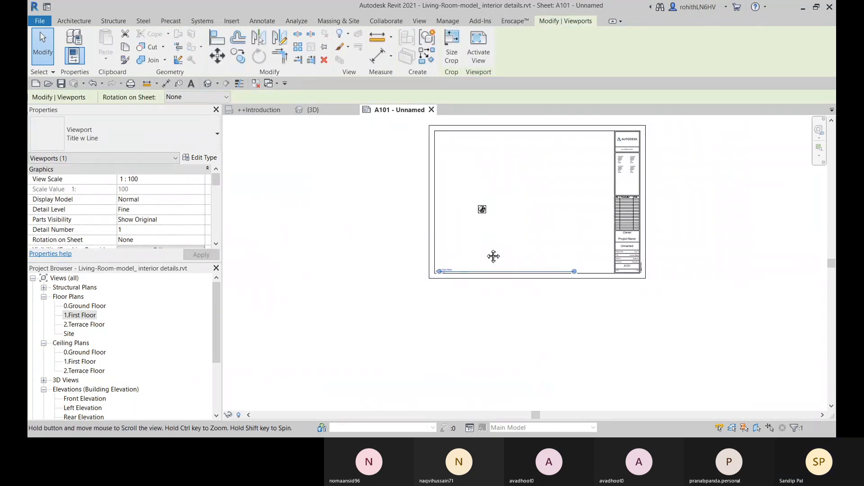
left_click_drag(574, 273, 459, 271)
left_click(471, 320)
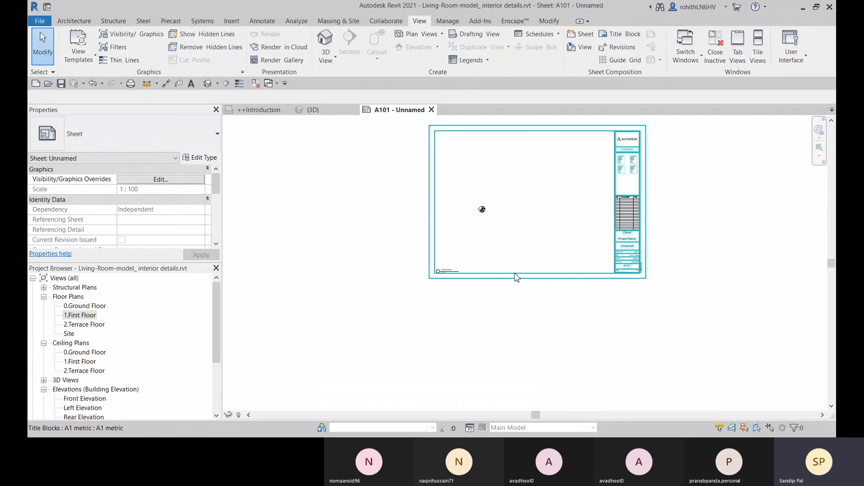
Move the First Floor view title from the sheet's lower border to directly beneath the circular plan
scroll(450, 272, "up", 3)
scroll(429, 281, "down", 3)
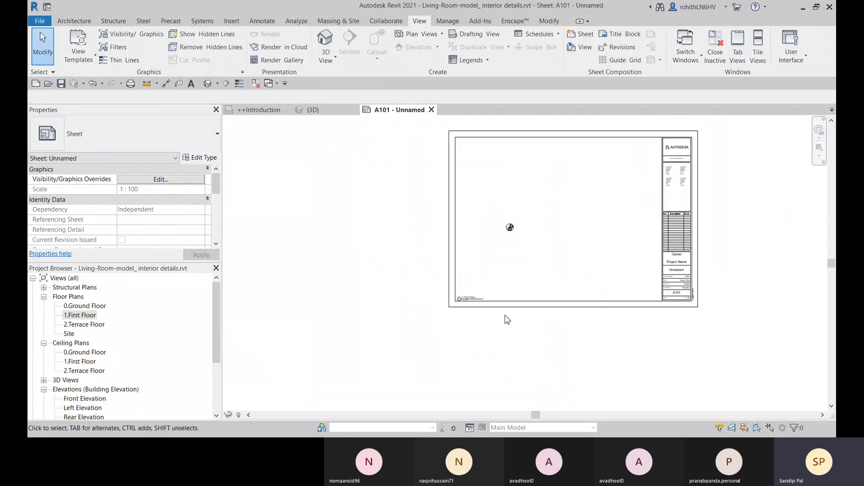
scroll(478, 305, "up", 3)
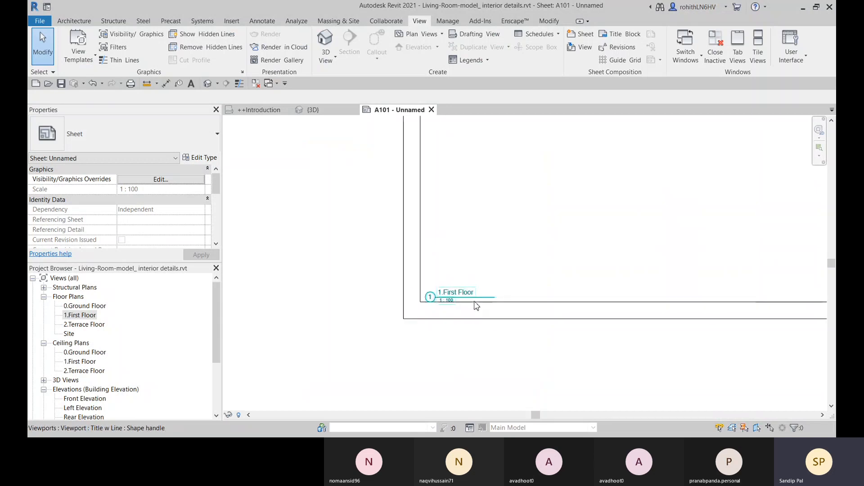
left_click(477, 298)
scroll(477, 298, "down", 5)
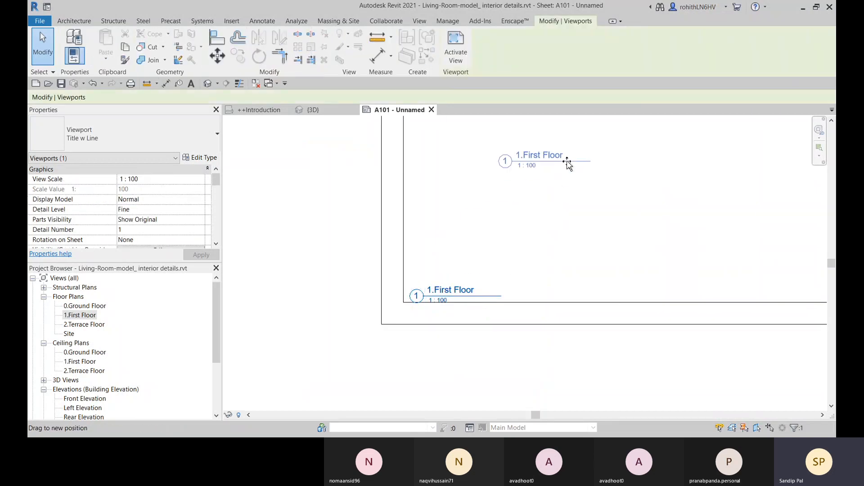
scroll(507, 226, "up", 1)
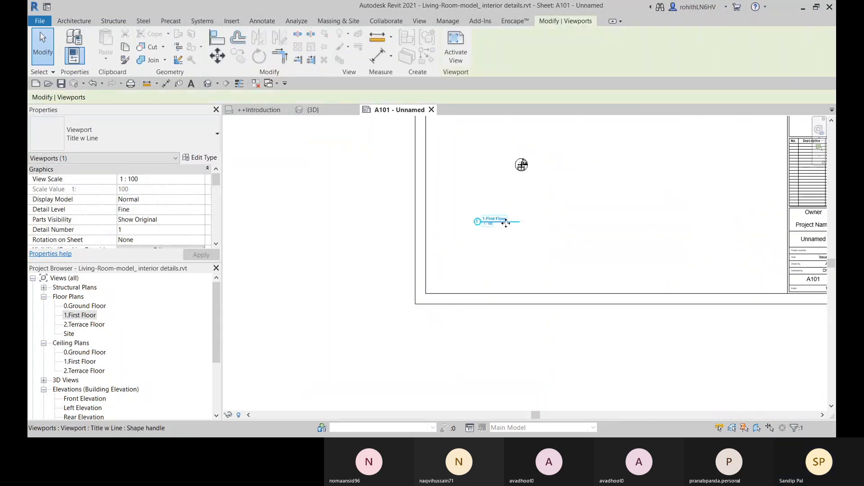
left_click_drag(505, 224, 523, 191)
scroll(524, 192, "up", 3)
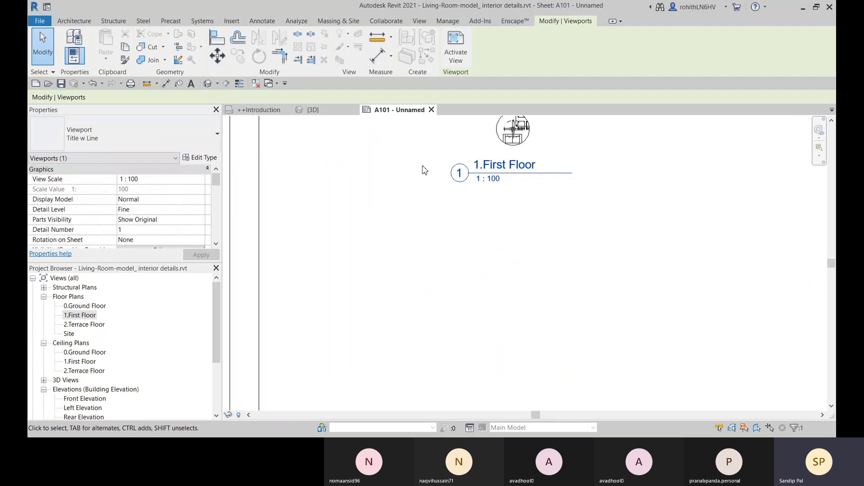
scroll(507, 208, "down", 3)
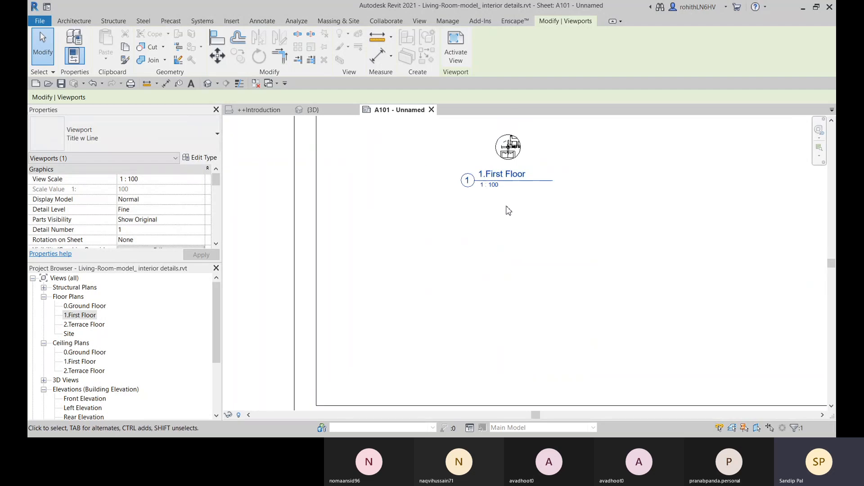
Change the First Floor viewport on the sheet to the Title No Line type
left_click(307, 225)
left_click(507, 182)
left_click(153, 140)
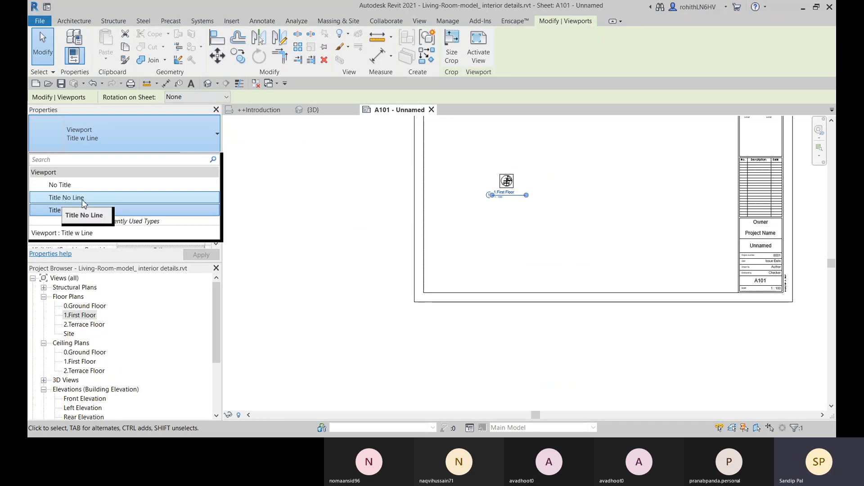
left_click(66, 198)
scroll(513, 198, "up", 2)
scroll(517, 196, "up", 2)
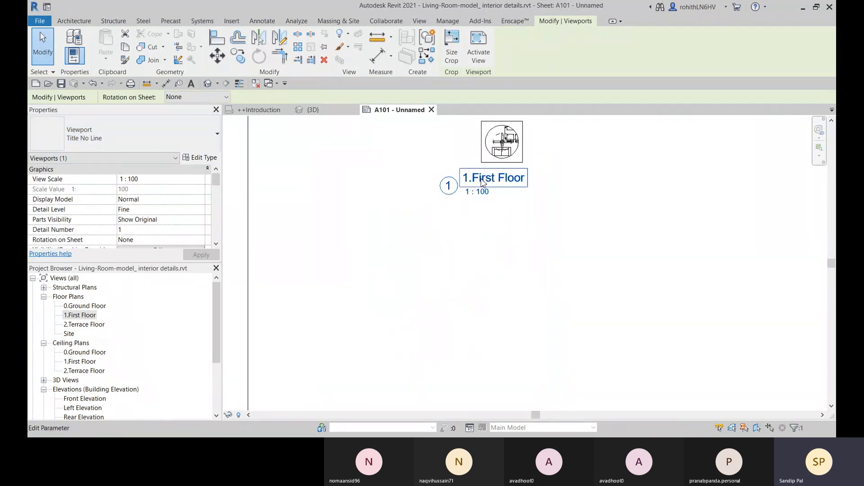
Look through the First Floor viewport's properties to find the one that controls the number in the view title
scroll(73, 200, "down", 3)
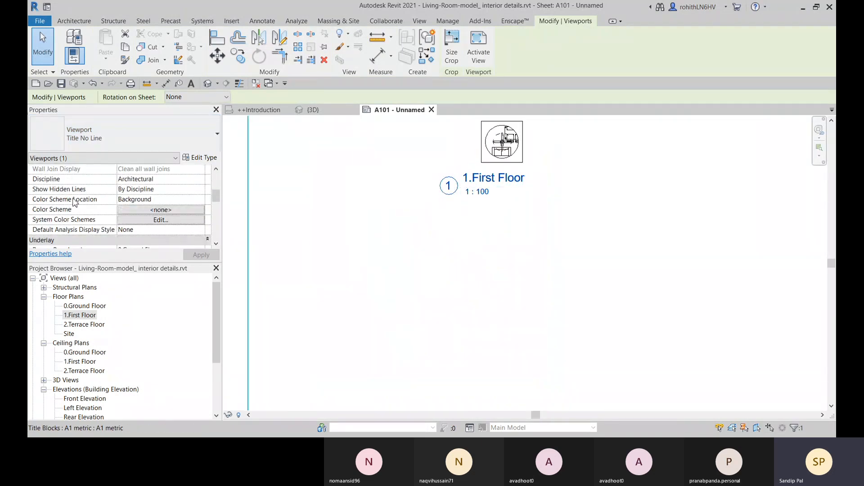
left_click(449, 185)
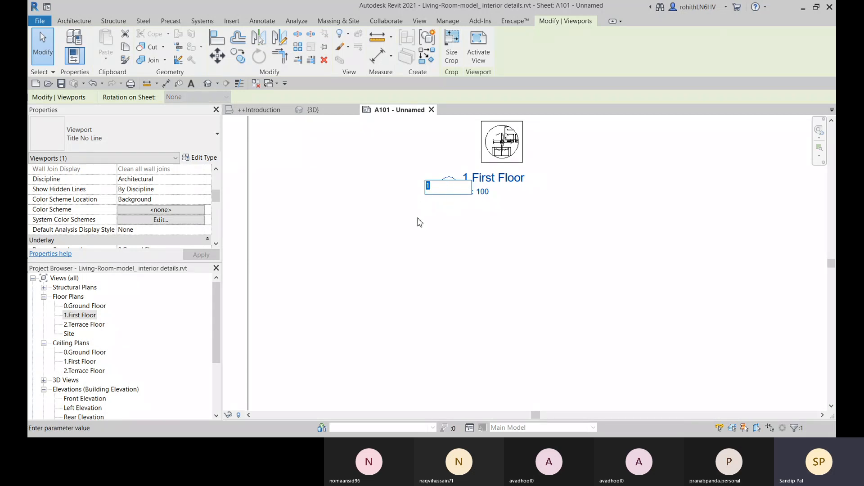
key("Return")
scroll(112, 210, "up", 5)
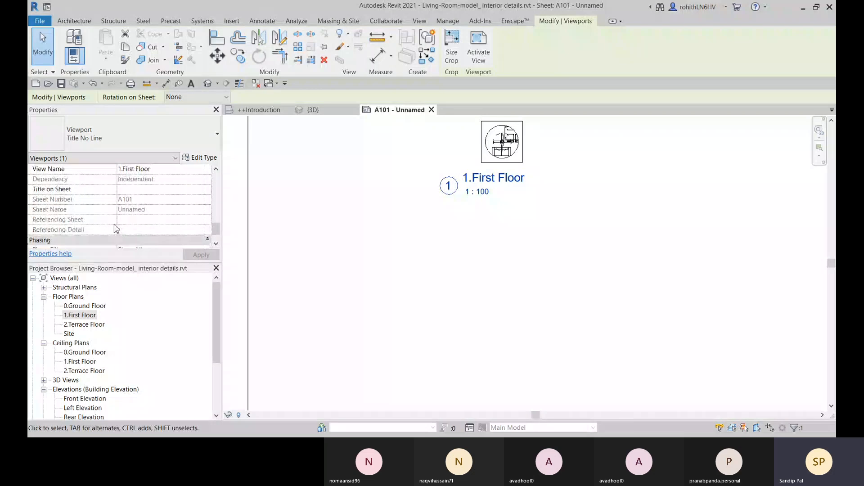
scroll(154, 227, "down", 2)
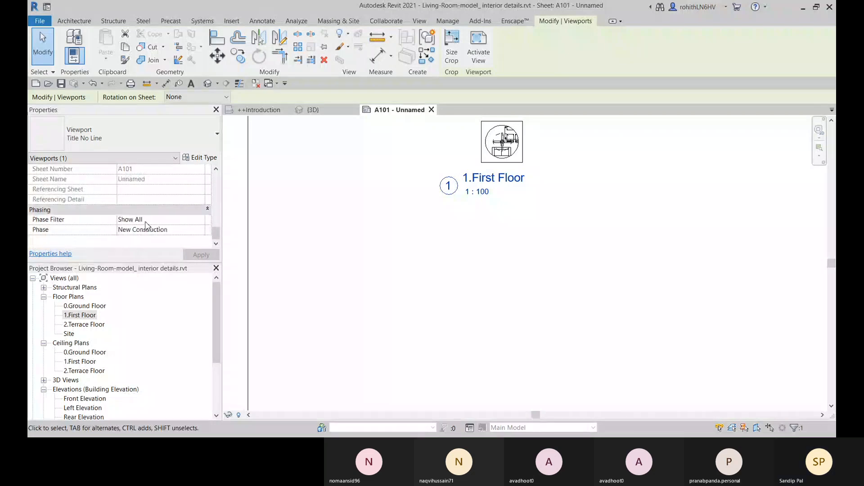
scroll(147, 225, "up", 2)
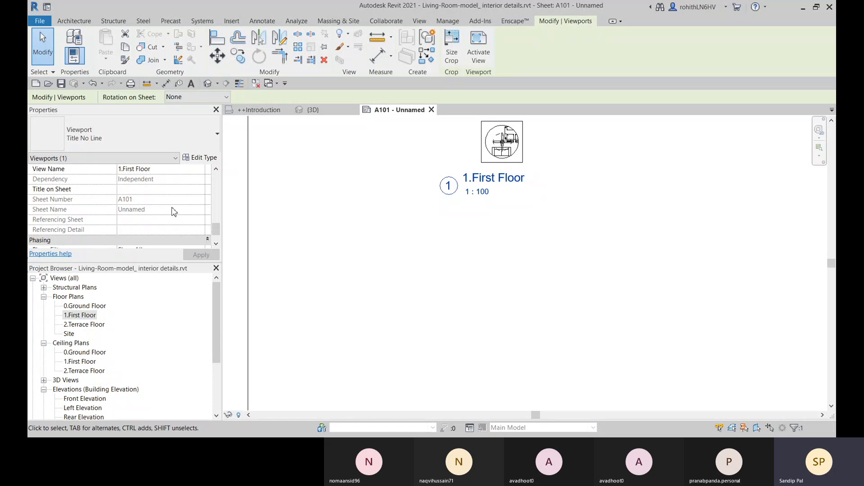
scroll(149, 221, "up", 2)
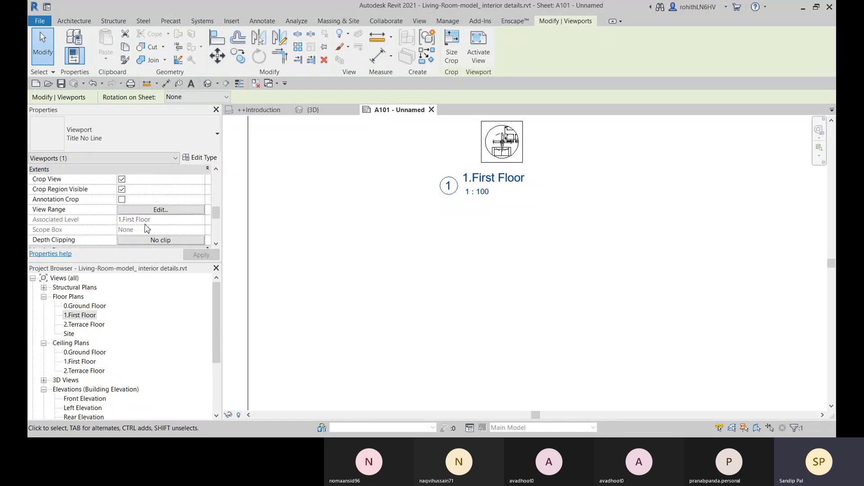
scroll(147, 229, "up", 3)
scroll(163, 225, "down", 2)
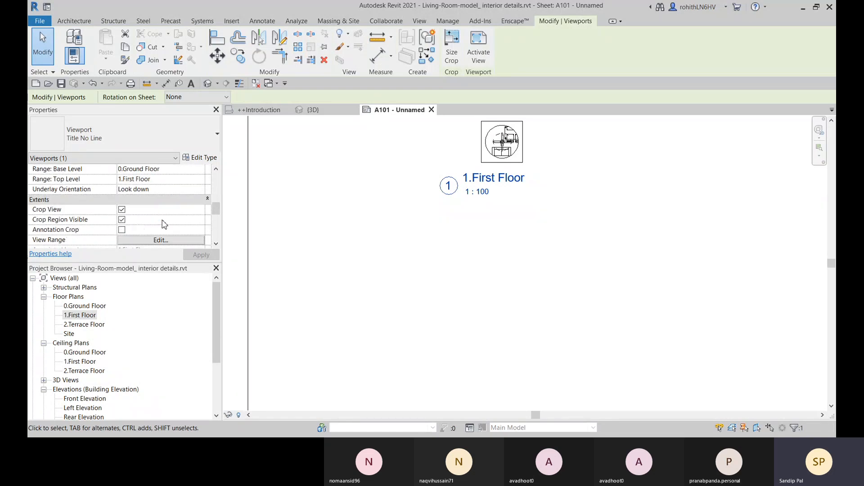
scroll(164, 223, "up", 5)
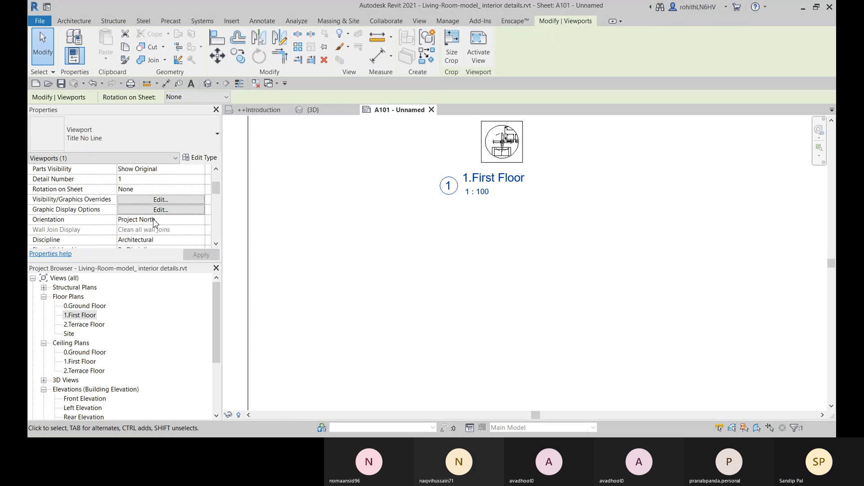
Set the First Floor viewport's detail number to A, change it back to 1 in the view title, and deselect the viewport
left_click(125, 179)
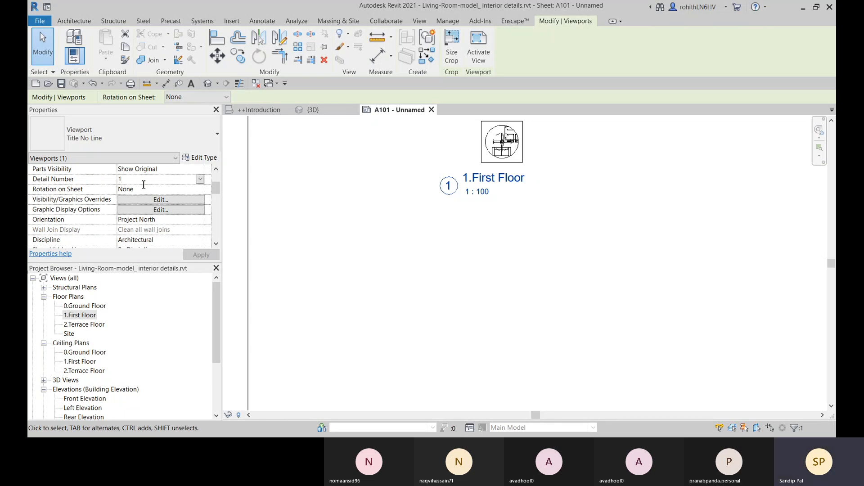
left_click_drag(142, 182, 111, 183)
type("A")
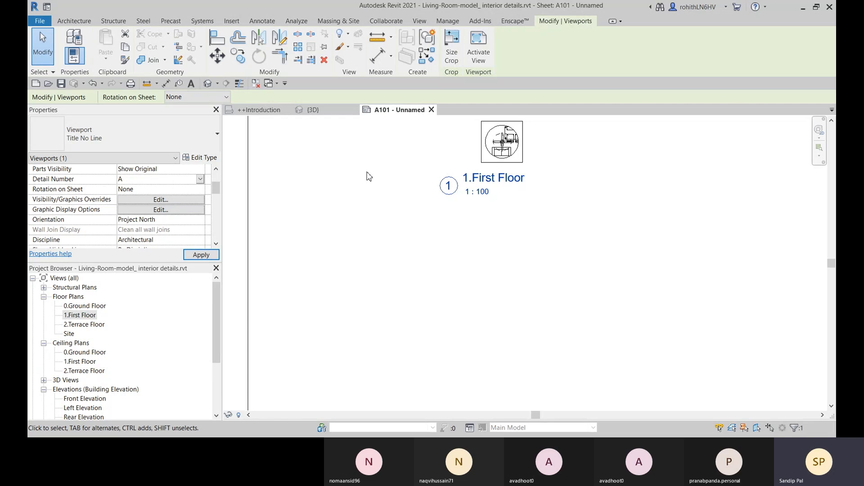
left_click(449, 188)
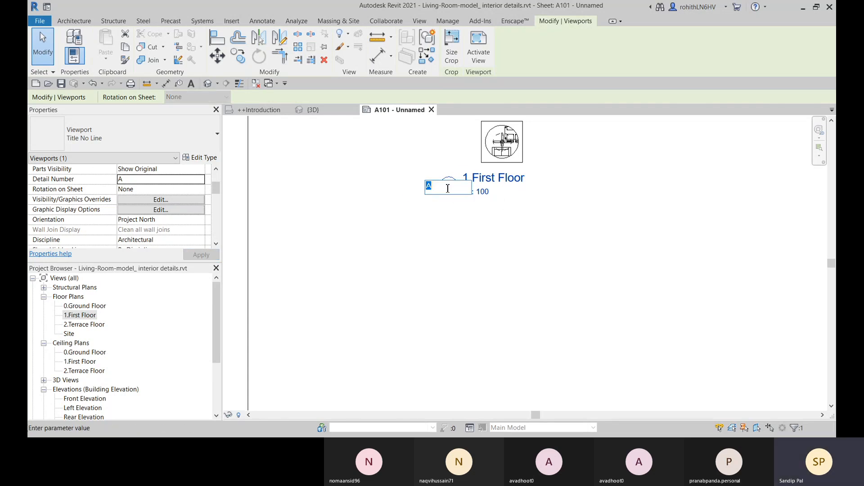
type("1")
key("Return")
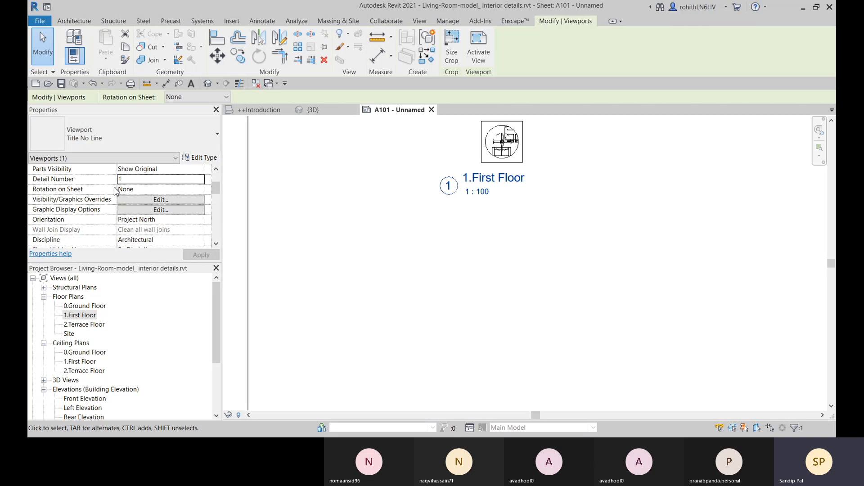
scroll(533, 212, "down", 3)
middle_click_drag(534, 216, 444, 245)
key("Escape")
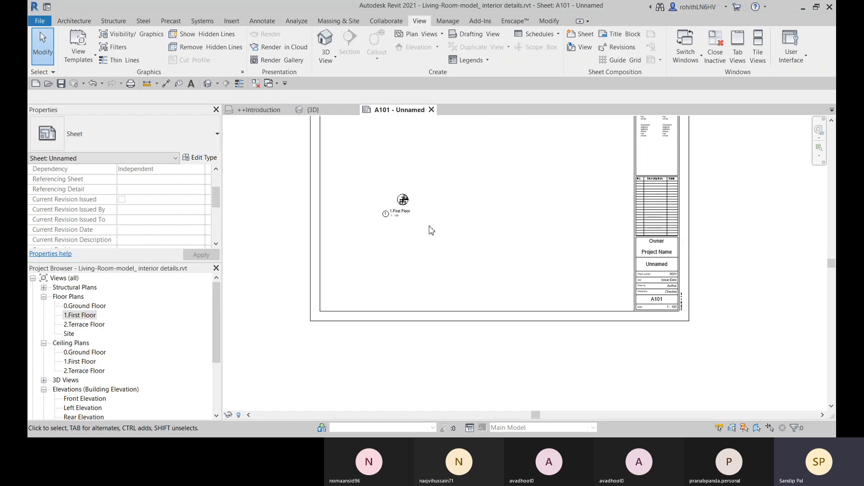
Replace the sheet name Unnamed in the title block with Fist Floor Plan
scroll(417, 218, "up", 1)
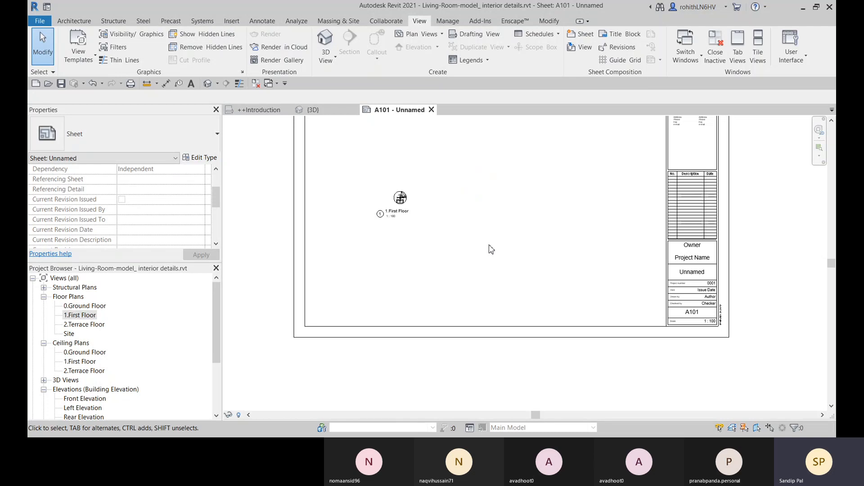
scroll(651, 291, "up", 3)
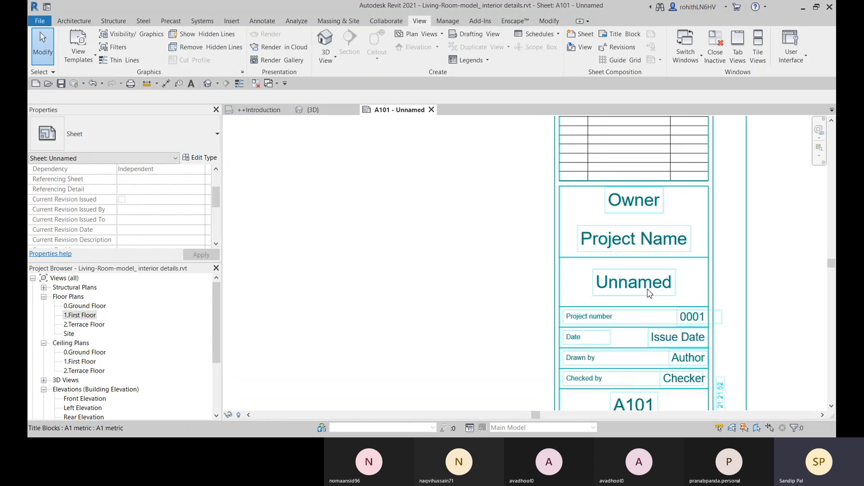
scroll(651, 293, "down", 3)
scroll(448, 320, "down", 2)
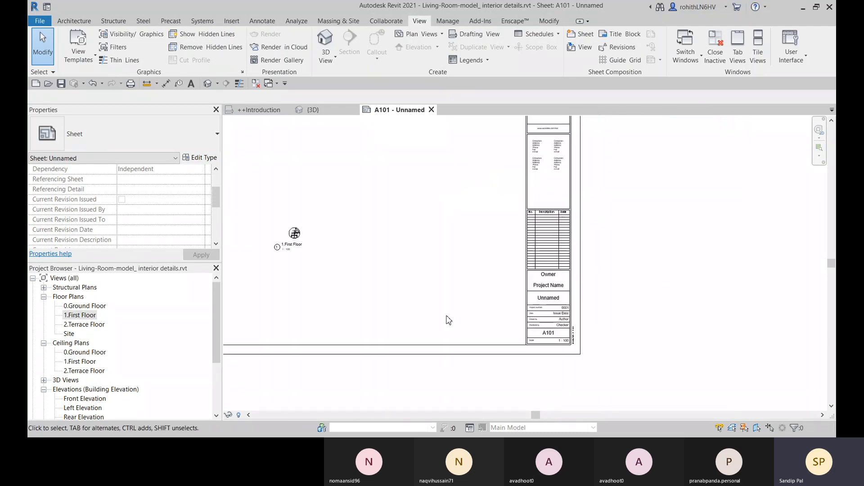
scroll(511, 322, "down", 1)
scroll(587, 299, "up", 3)
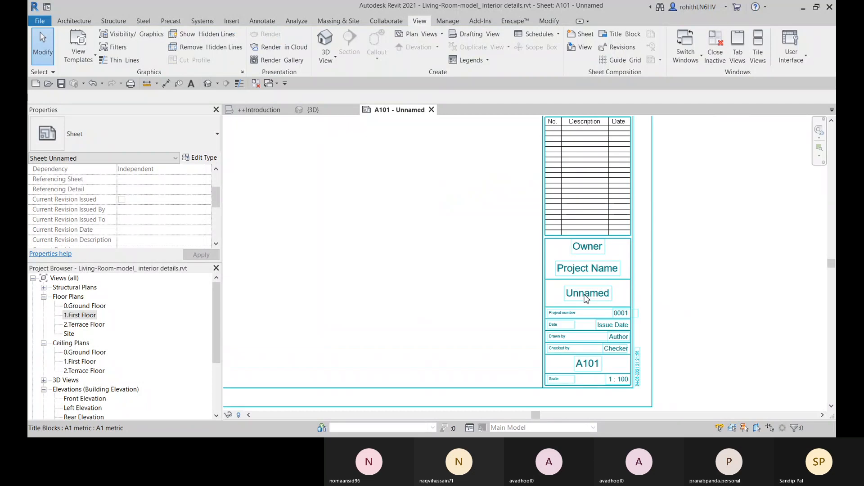
left_click(587, 298)
left_click(587, 298)
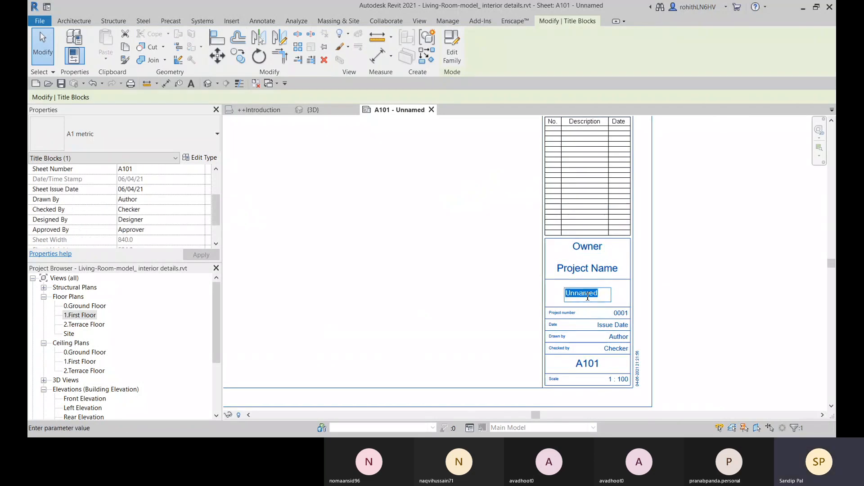
type("Fist Flo")
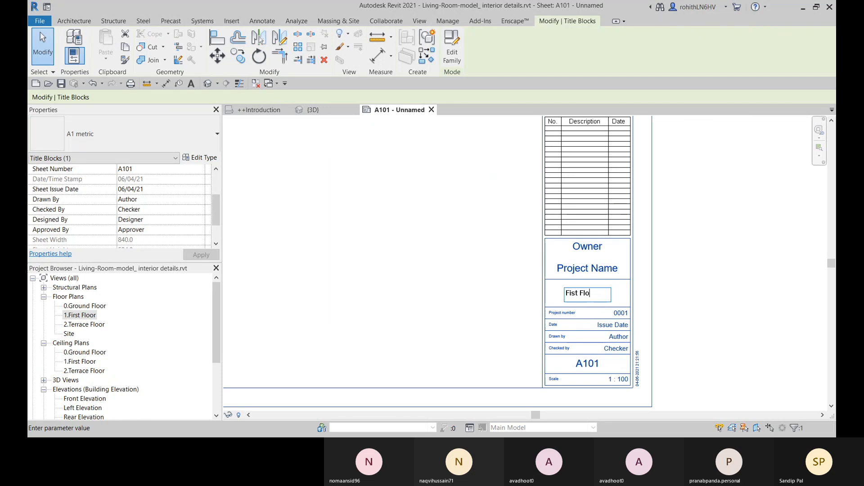
type("or Plan")
left_click(442, 258)
scroll(387, 276, "down", 1)
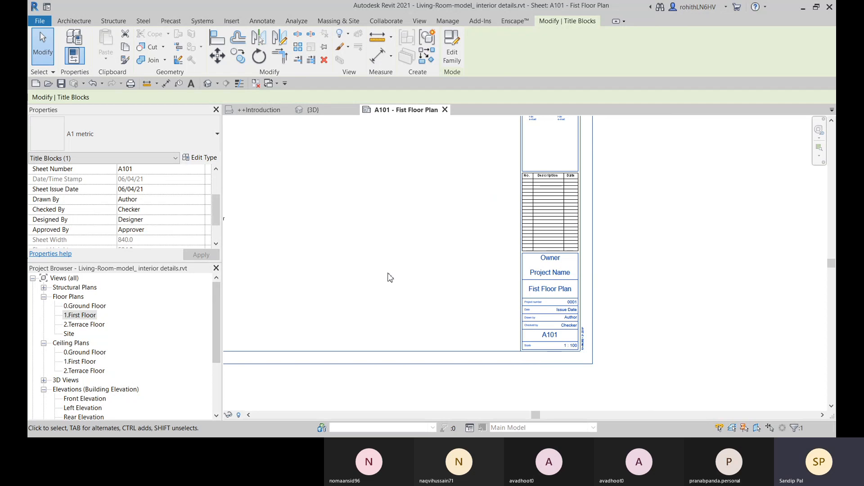
Expand the project's list of sheets to check the A101 sheet's name
scroll(387, 276, "down", 2)
middle_click_drag(387, 276, 502, 279)
scroll(162, 353, "down", 3)
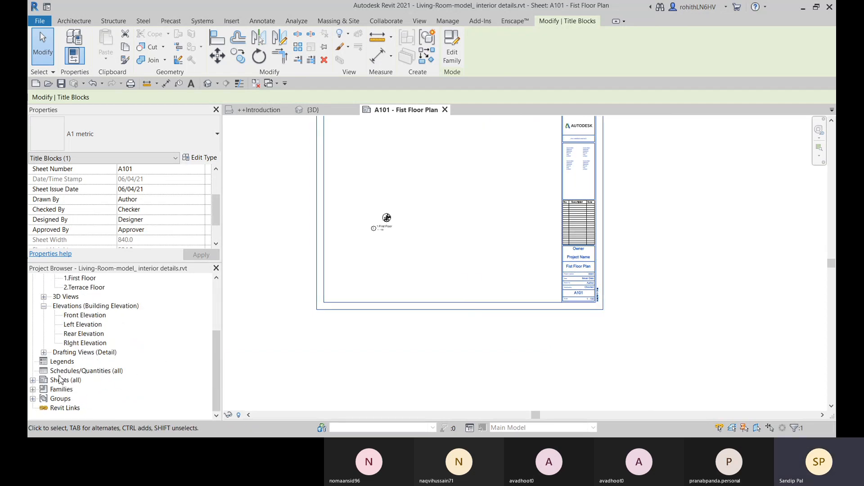
left_click(33, 380)
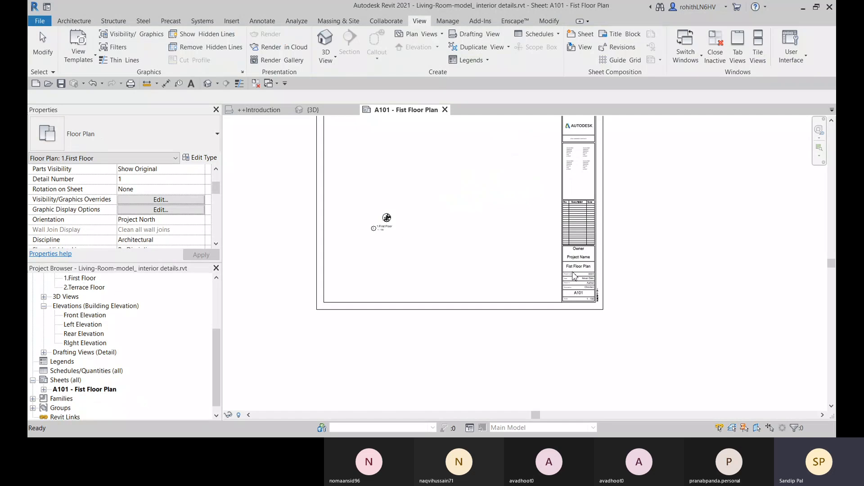
Enter AE-ZA-B-First Floor Plan over the current sheet name in the title block
scroll(576, 270, "up", 4)
left_click(573, 268)
left_click(573, 269)
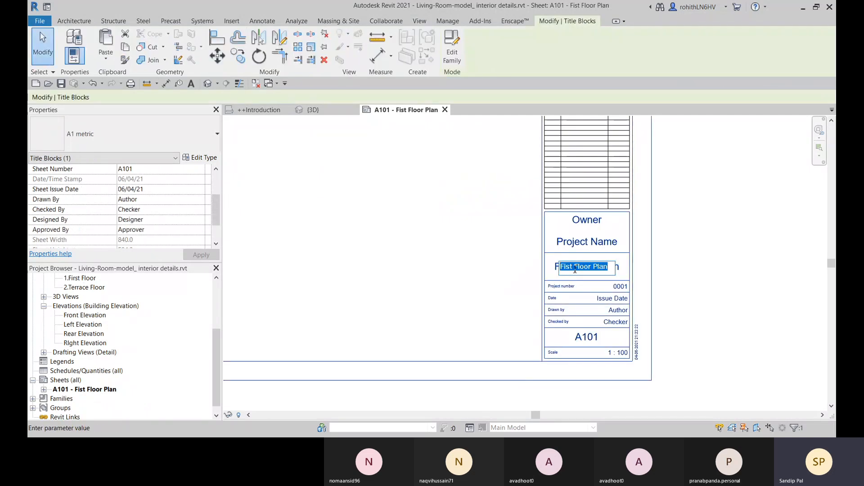
type("AE")
type("-")
type("-B-Firs")
type("t")
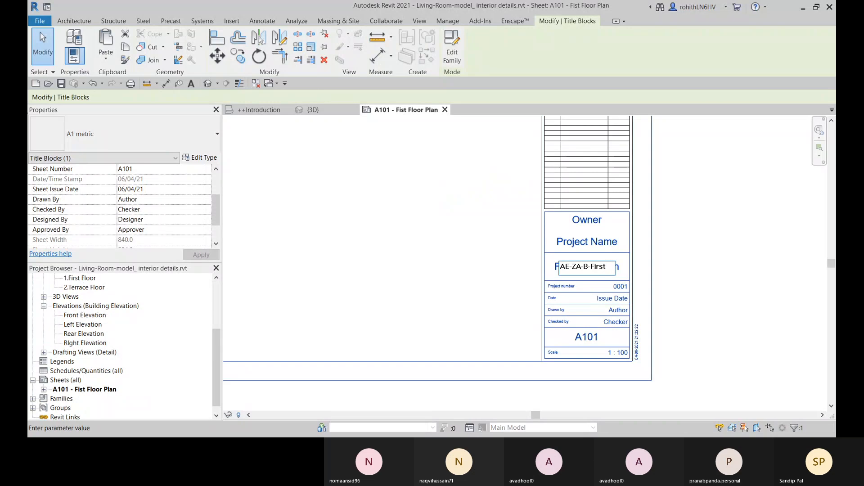
type(" Floo")
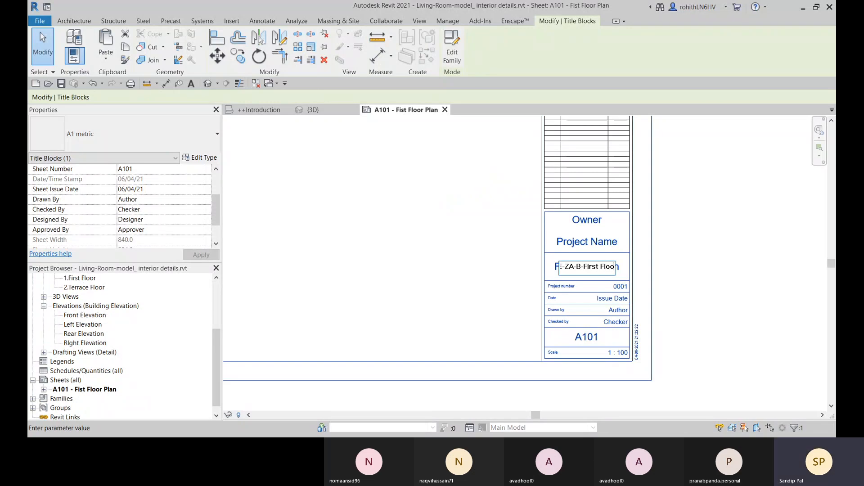
type("r Plan")
Shorten the sheet name to AE-ZA-B-FF_Plan, confirm it, and deselect the title block
left_click_drag(580, 268, 569, 267)
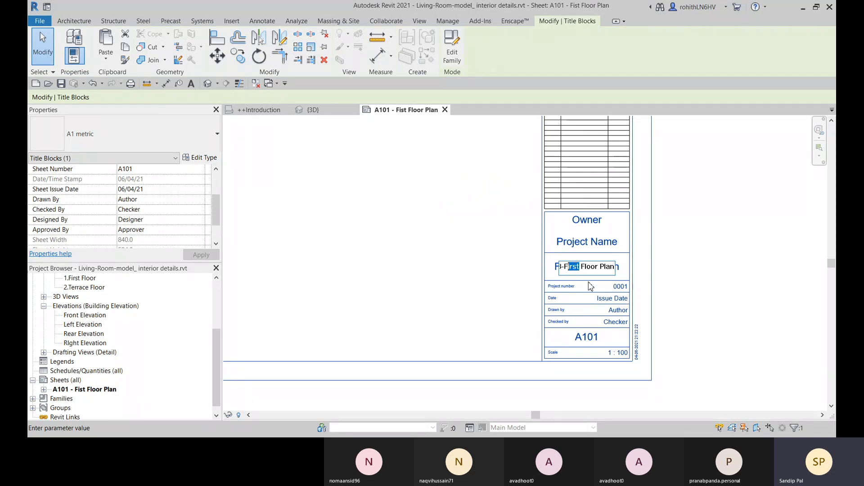
key("BackSpace")
key("Return")
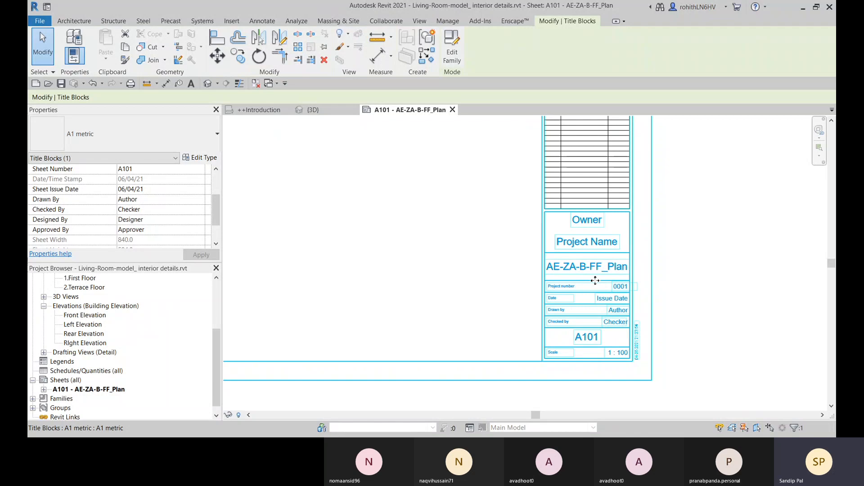
scroll(647, 262, "down", 5)
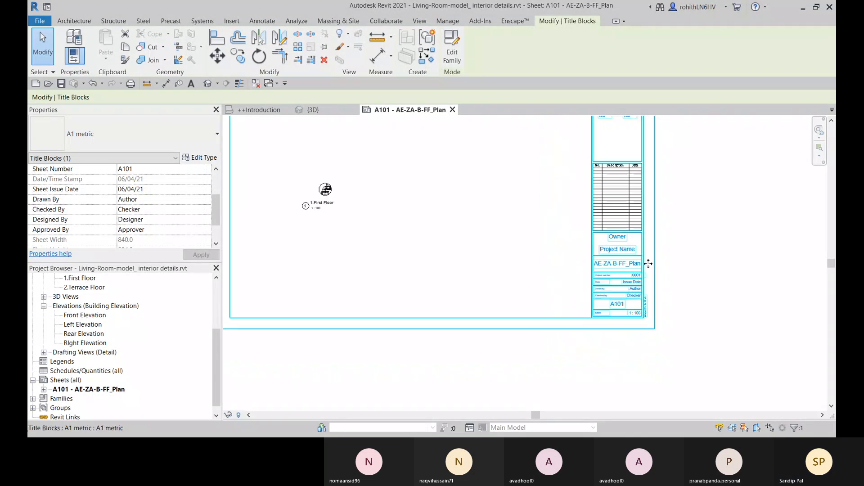
middle_click_drag(409, 312, 396, 312)
left_click(669, 253)
middle_click_drag(568, 278, 628, 275)
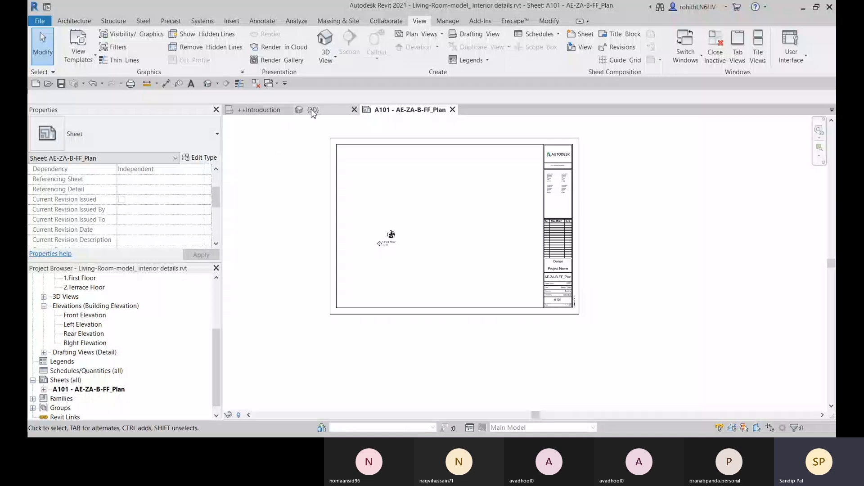
Open the 1.First Floor floor plan view and select its circular crop boundary
scroll(82, 328, "up", 2)
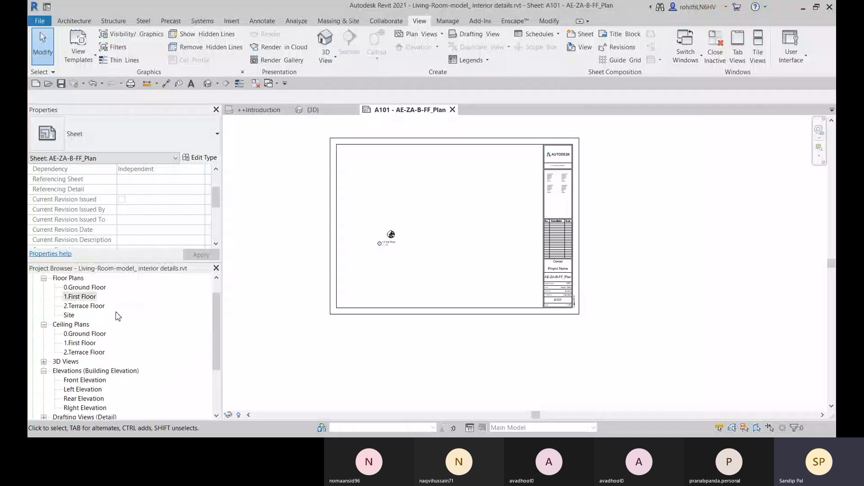
left_click(74, 298)
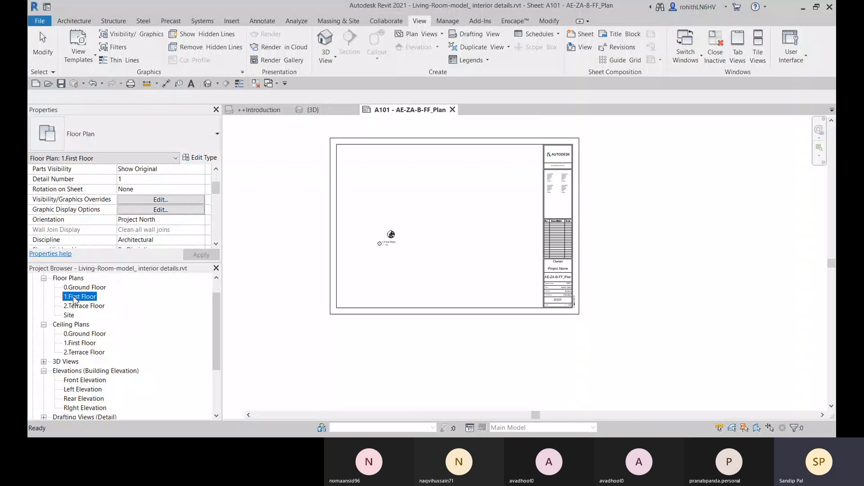
double_click(86, 296)
scroll(585, 274, "down", 2)
scroll(596, 272, "down", 2)
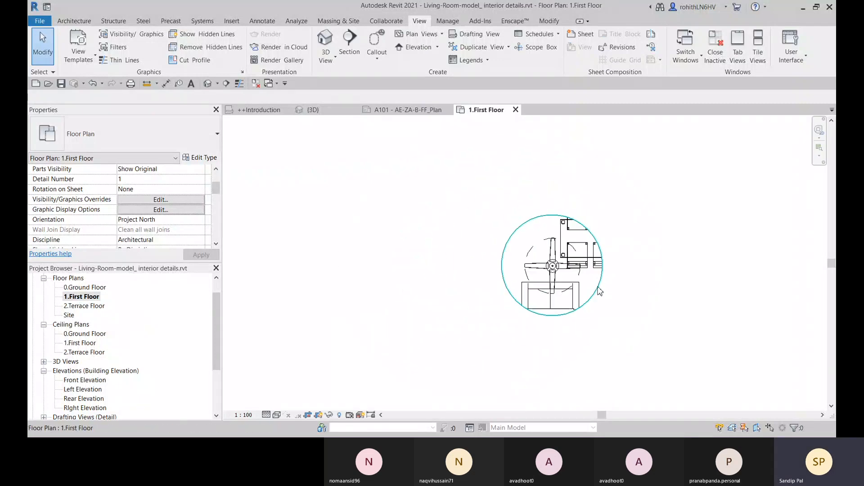
scroll(538, 311, "up", 1)
left_click(534, 291)
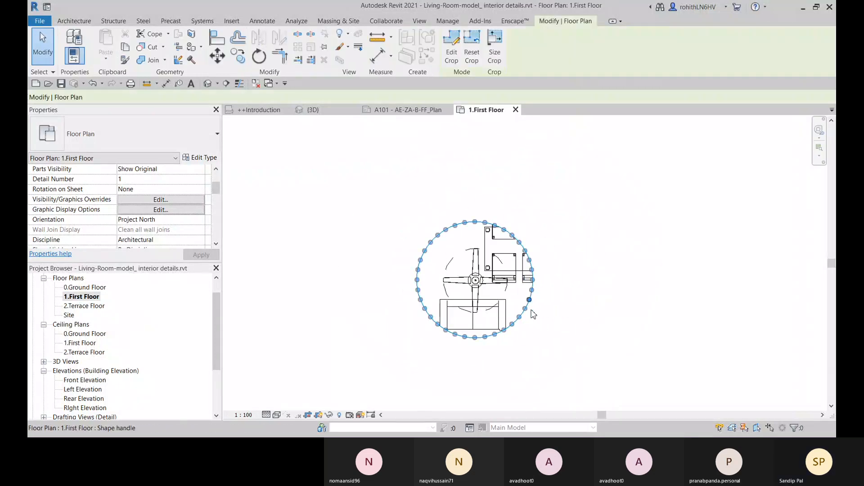
Turn off Crop View and Crop Region Visible for the First Floor plan and deselect the crop boundary
scroll(139, 248, "down", 6)
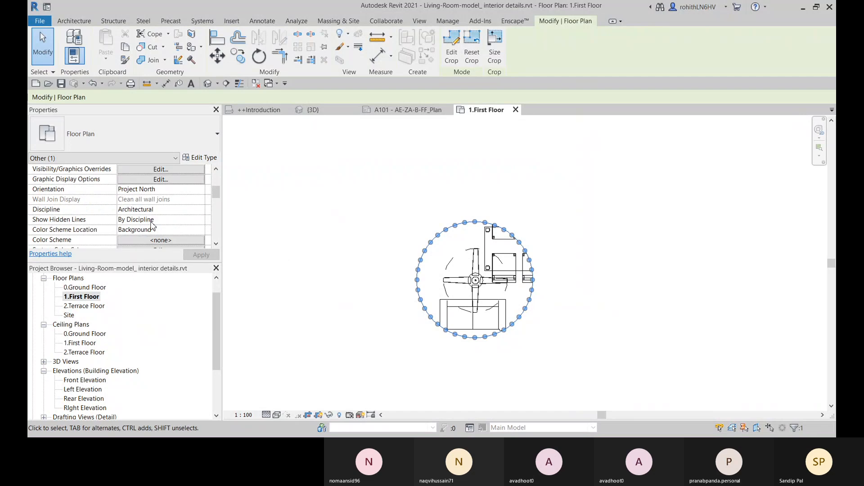
left_click(121, 179)
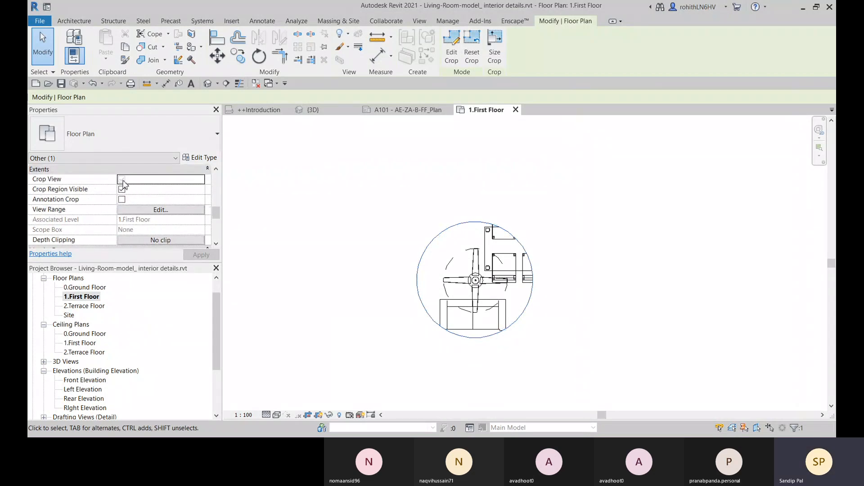
left_click(121, 189)
scroll(543, 201, "down", 5)
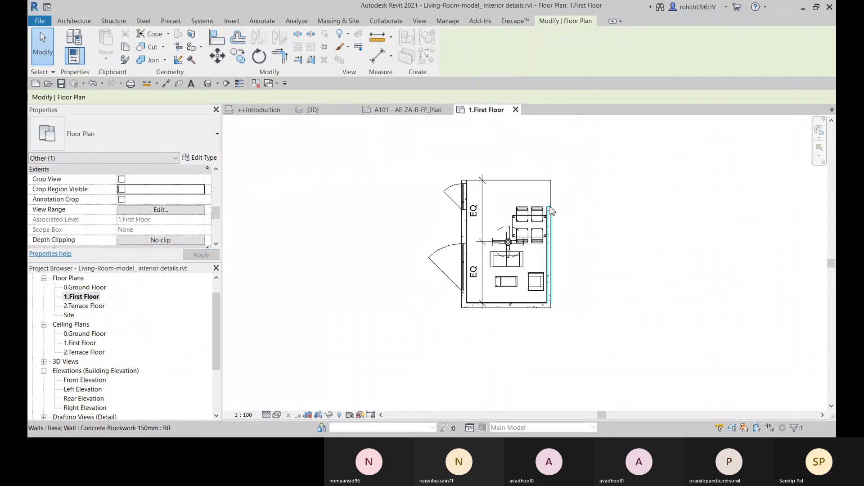
left_click(608, 275)
scroll(580, 283, "up", 2)
middle_click_drag(580, 285, 604, 284)
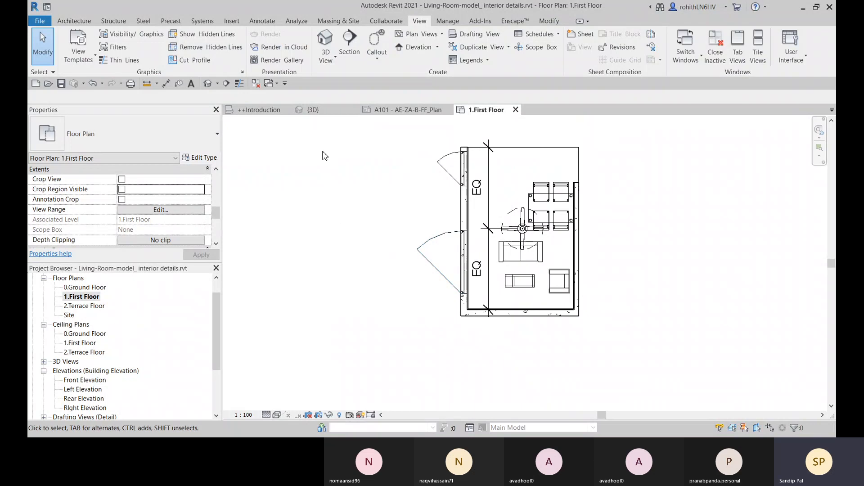
Draw a horizontal building section across the whole room through the sofa and flip it to face the plan's lower wall
left_click(226, 85)
middle_click_drag(666, 265, 551, 284)
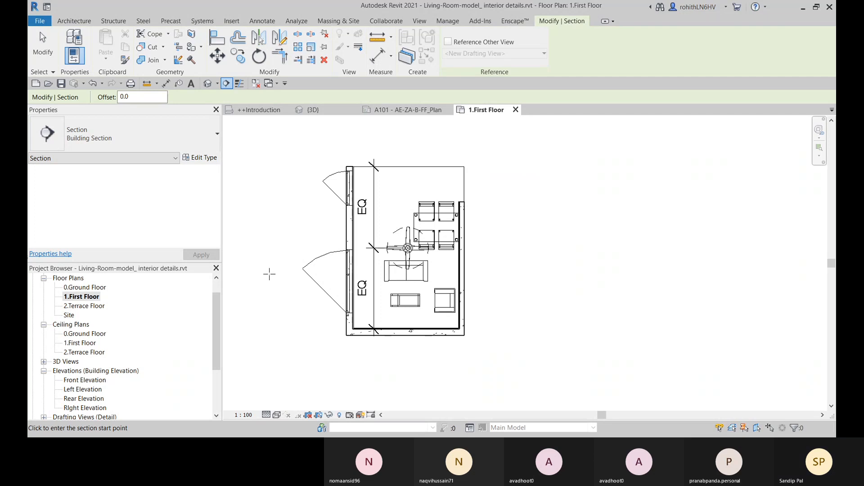
left_click(265, 273)
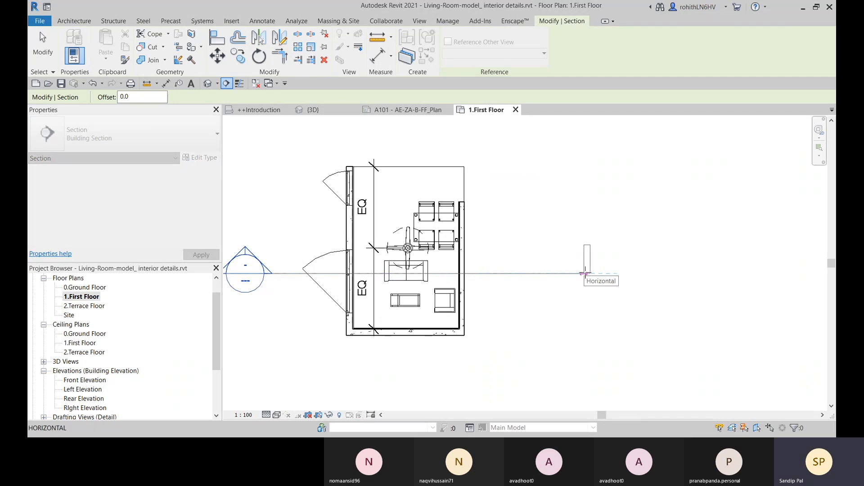
left_click(586, 273)
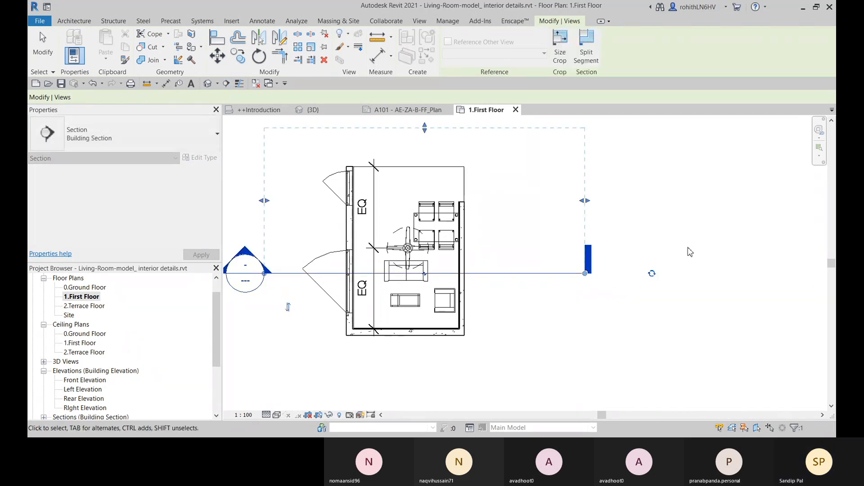
middle_click_drag(515, 289, 541, 289)
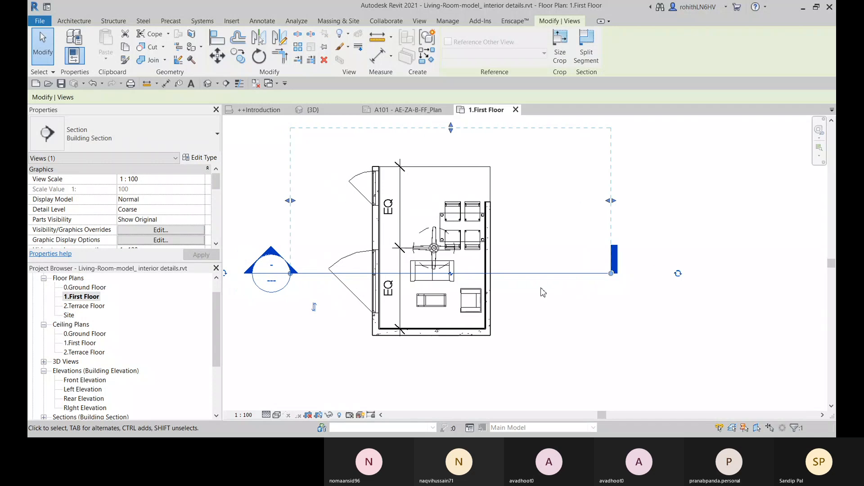
left_click(313, 308)
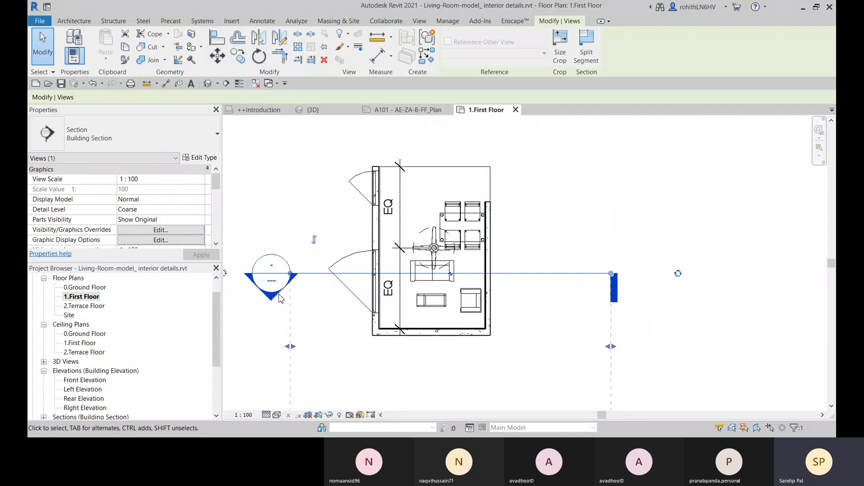
scroll(364, 312, "down", 1)
middle_click_drag(367, 316, 372, 296)
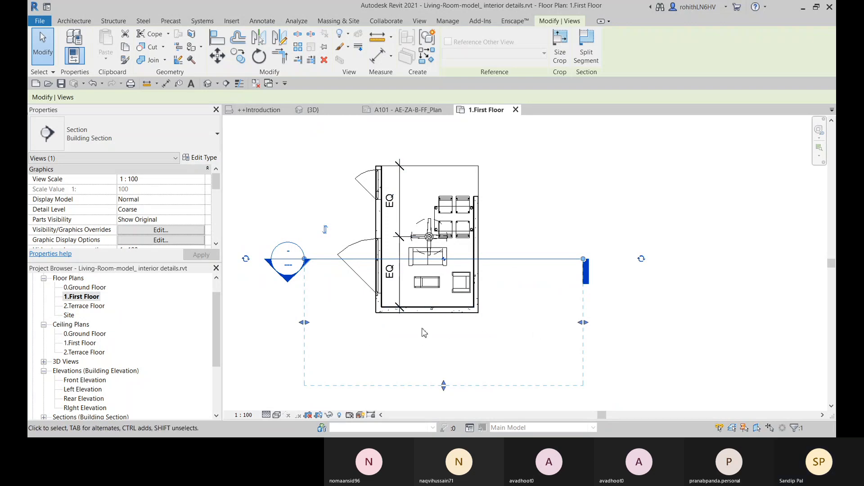
Go to the view of the new building section
right_click(288, 268)
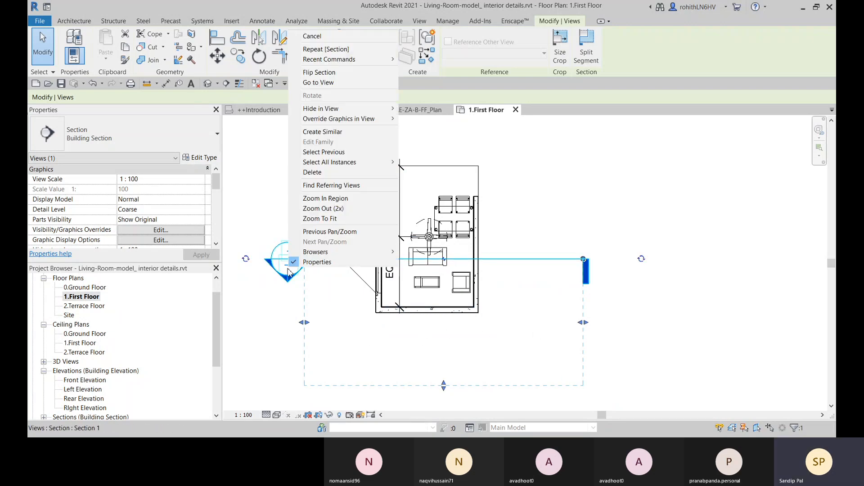
left_click(344, 98)
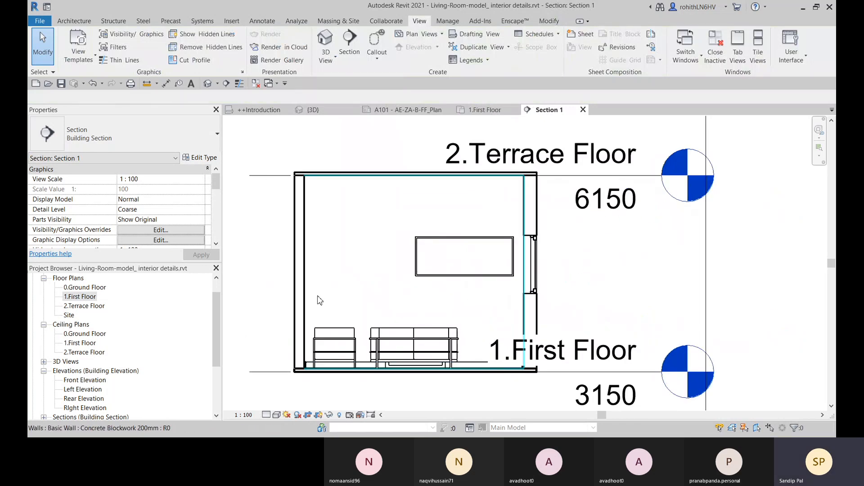
scroll(584, 275, "down", 2)
middle_click_drag(547, 290, 575, 273)
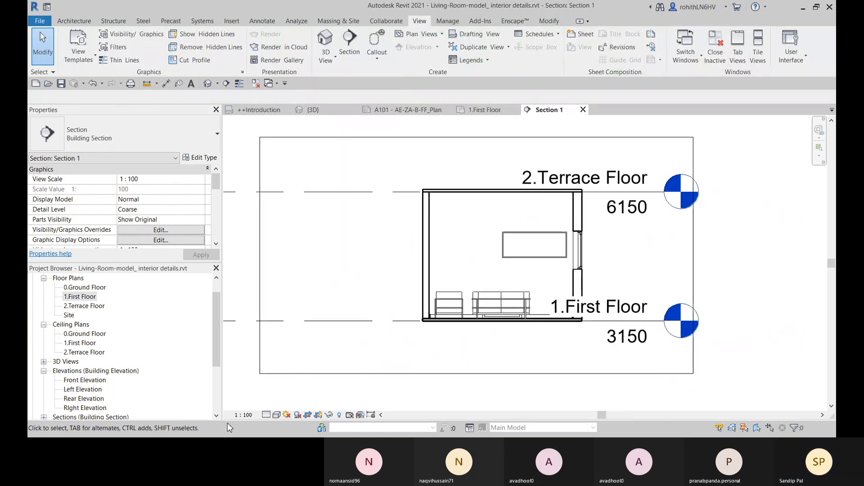
Set the section view to the Realistic visual style and Fine detail level
left_click(277, 416)
left_click(289, 403)
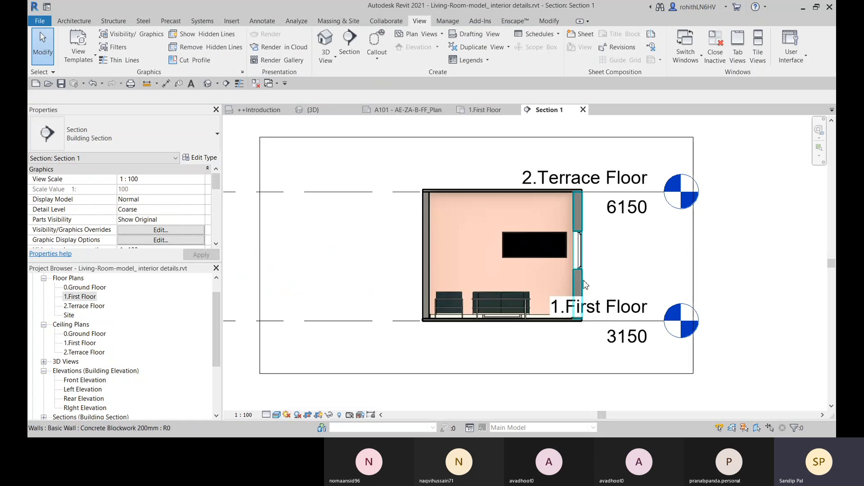
left_click(266, 414)
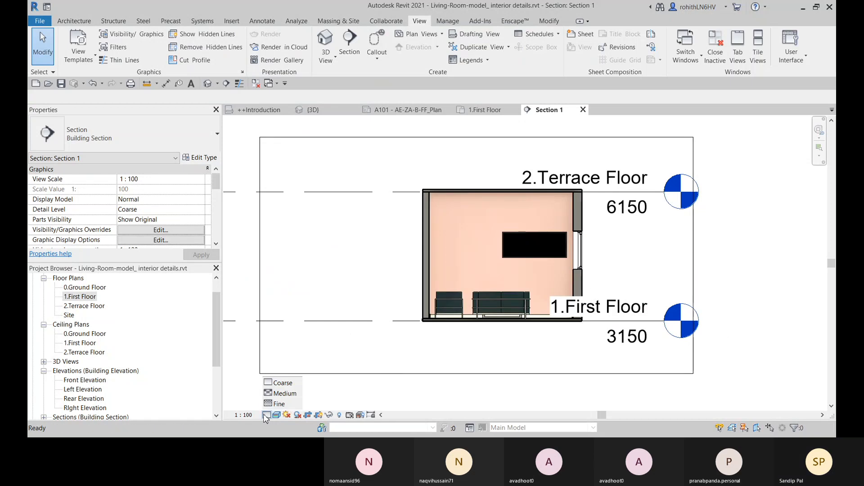
left_click(279, 403)
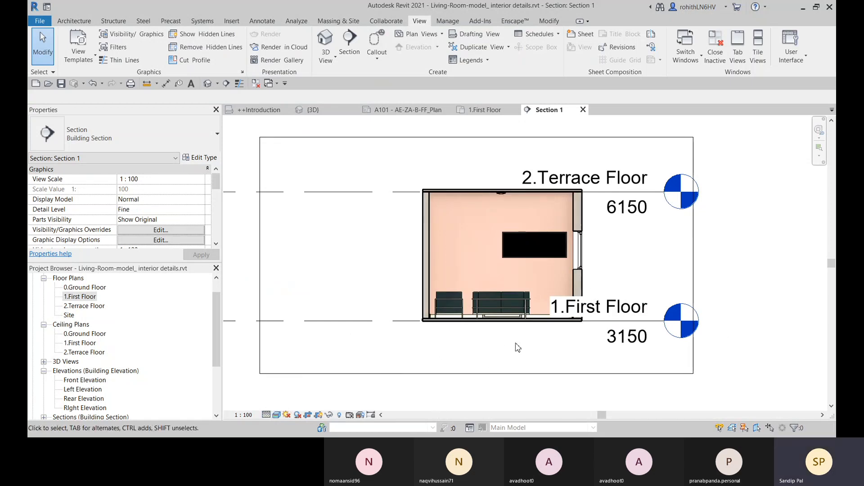
scroll(518, 347, "up", 4)
middle_click_drag(517, 349, 522, 400)
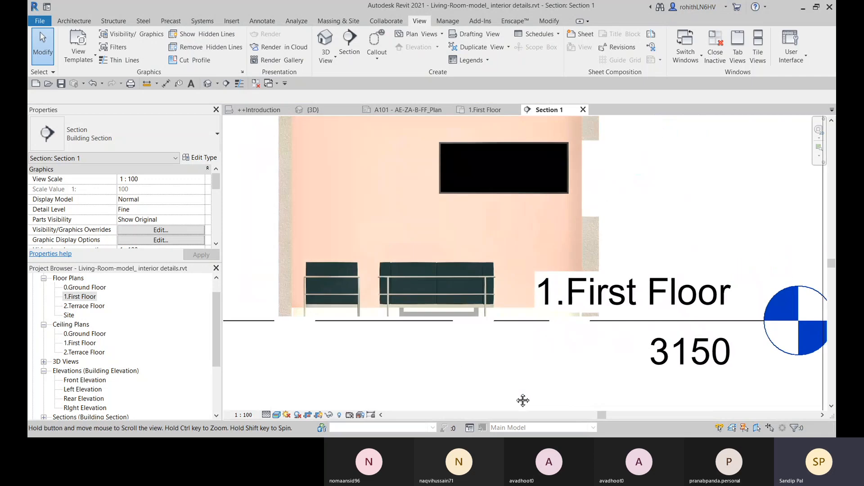
scroll(529, 373, "up", 3)
scroll(542, 338, "down", 1)
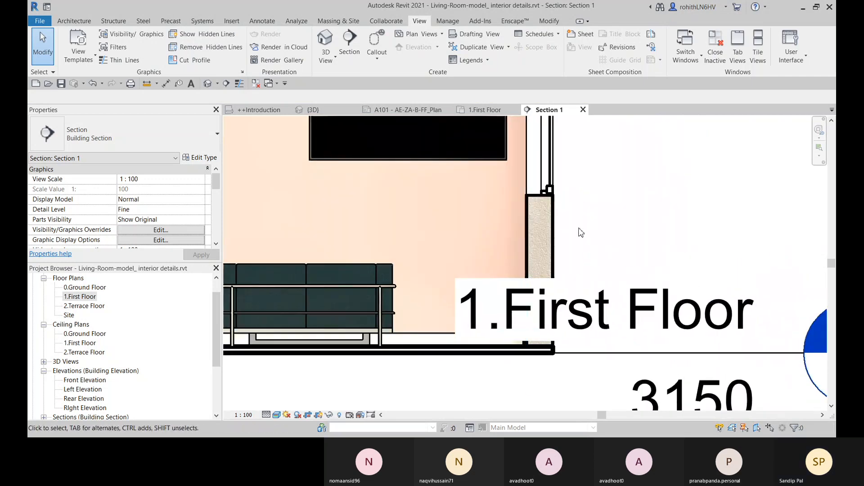
scroll(581, 231, "down", 3)
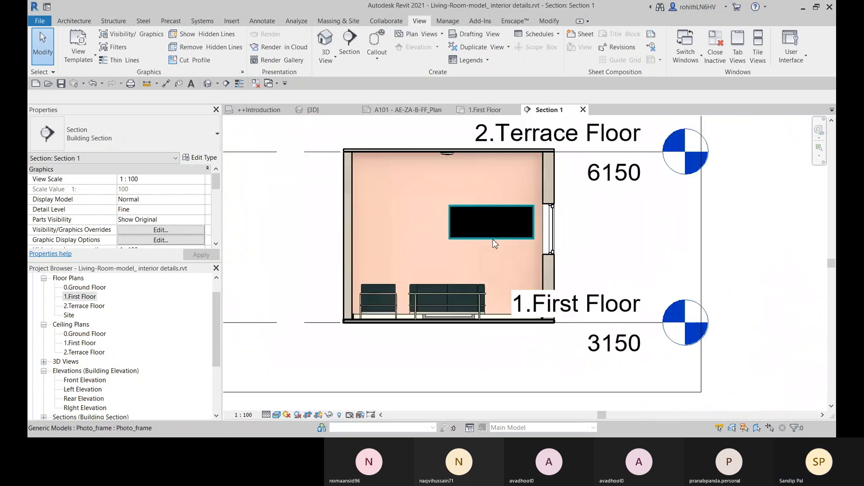
middle_click_drag(493, 240, 480, 245)
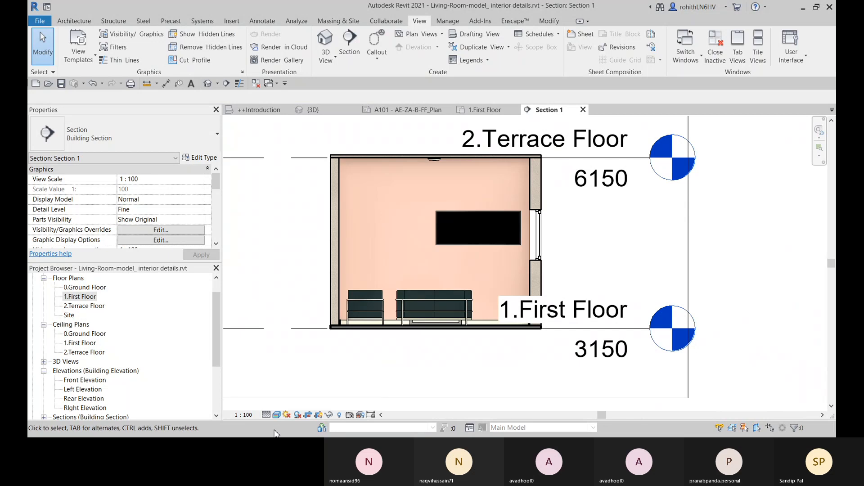
Select the section view's crop boundary and turn off its Crop Region Visible property
scroll(481, 373, "down", 2)
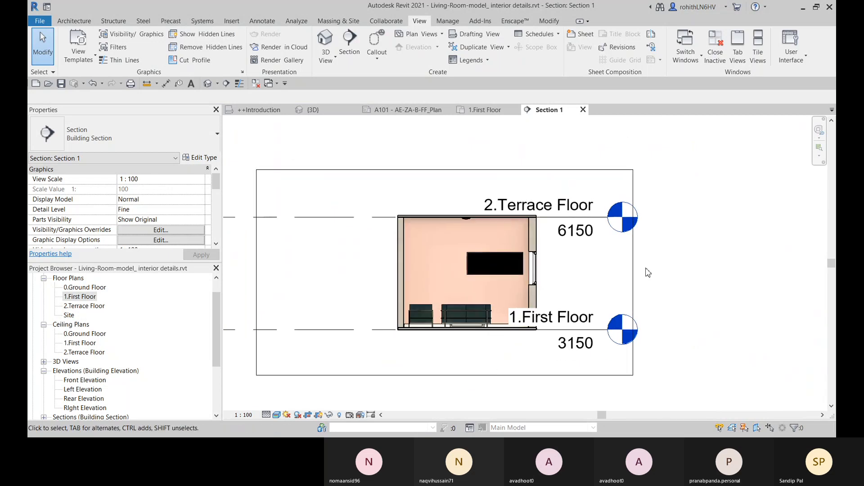
left_click(635, 270)
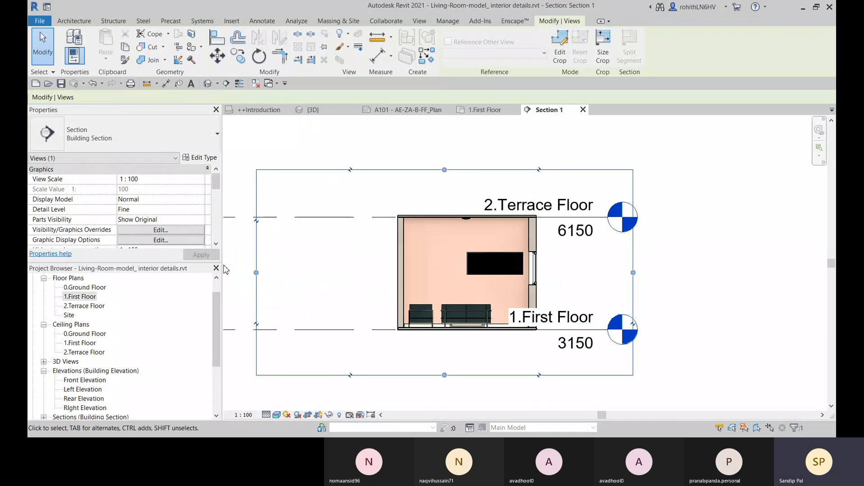
scroll(179, 202, "down", 5)
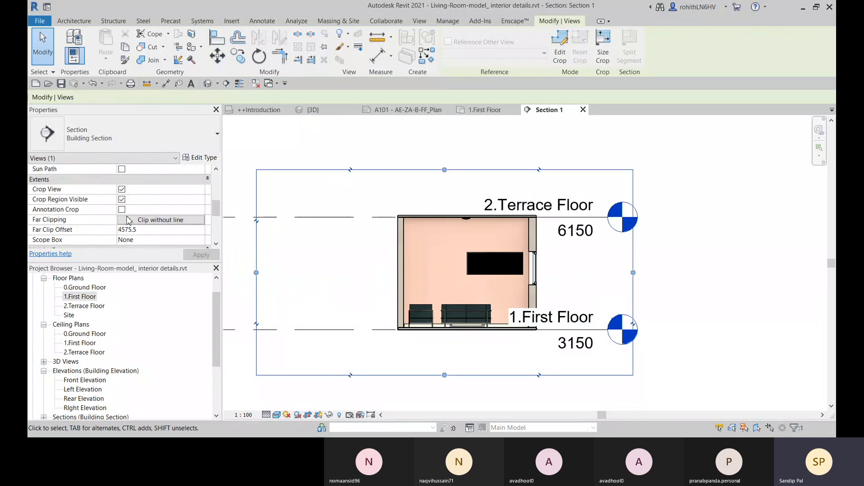
left_click(122, 199)
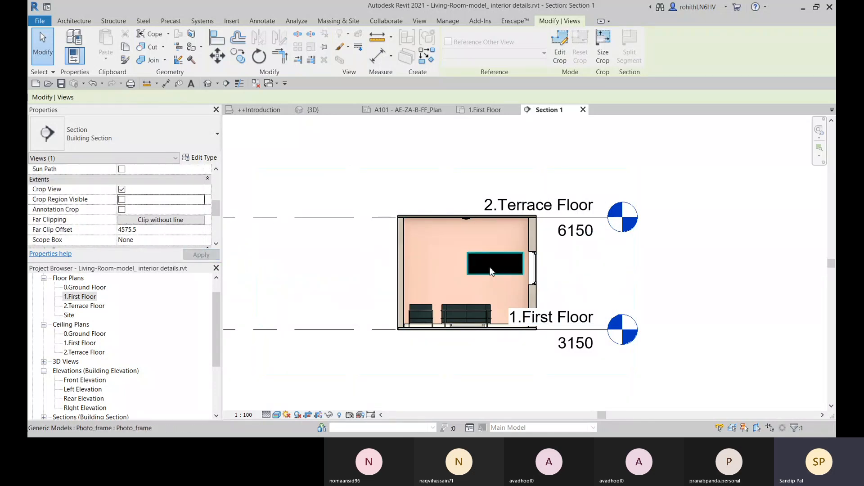
scroll(490, 290, "down", 3)
middle_click_drag(491, 290, 550, 287)
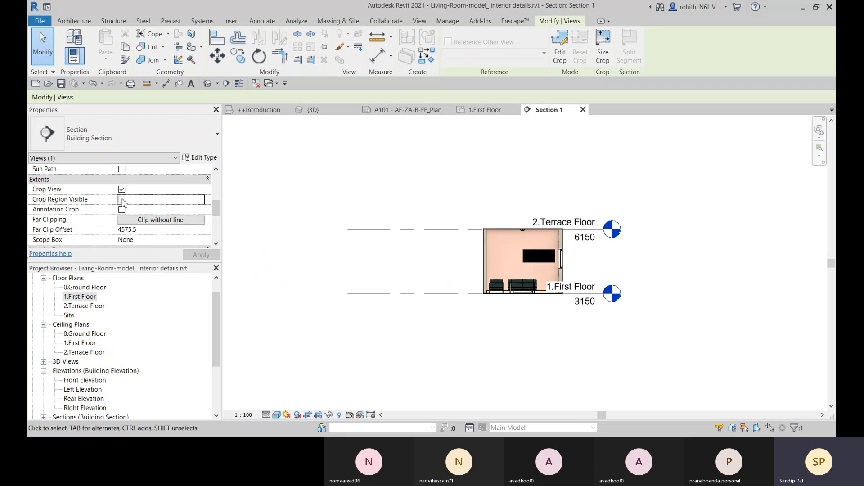
Make the section's crop region visible and pull both of its vertical sides in close to the room
left_click(122, 199)
left_click_drag(618, 263, 577, 262)
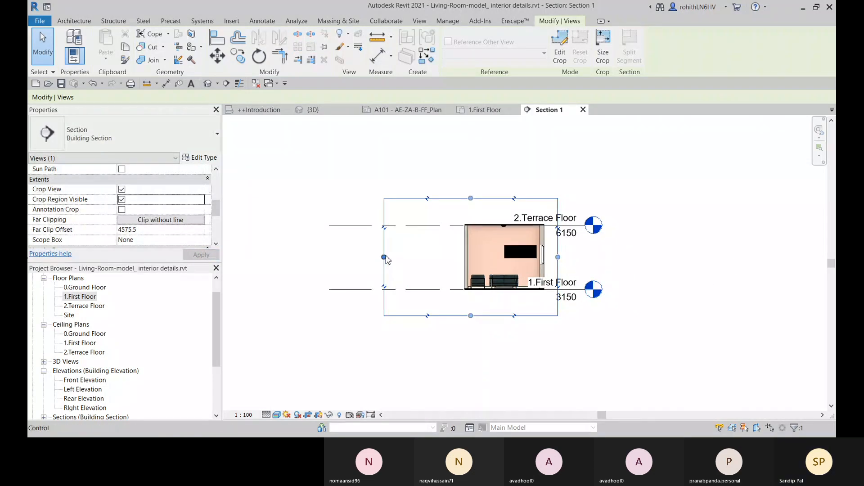
left_click_drag(383, 257, 445, 255)
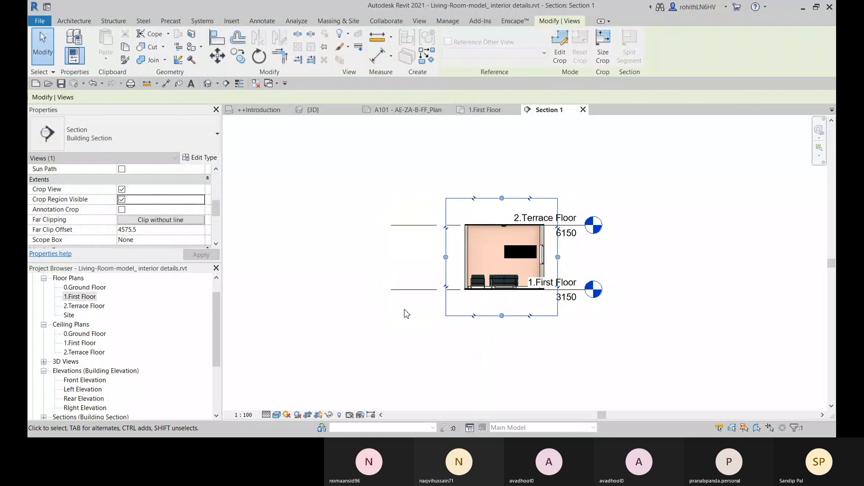
Deselect the tightened crop boundary and hide the crop region in the section view
left_click(557, 367)
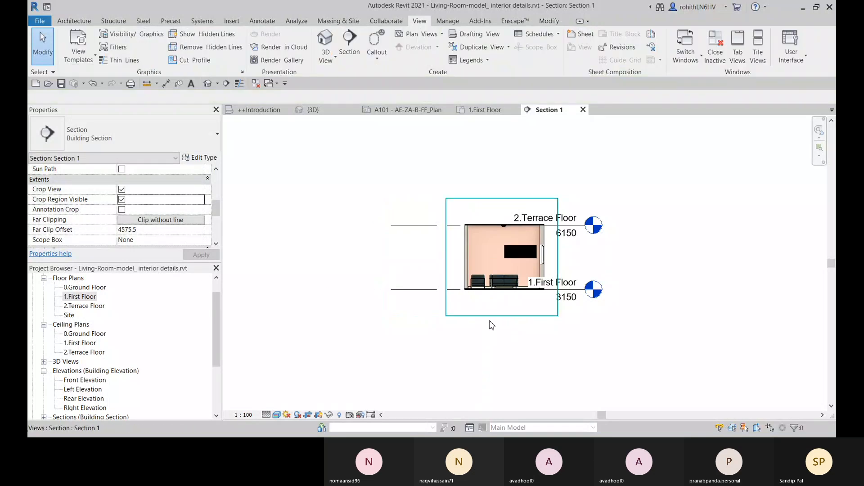
left_click(122, 200)
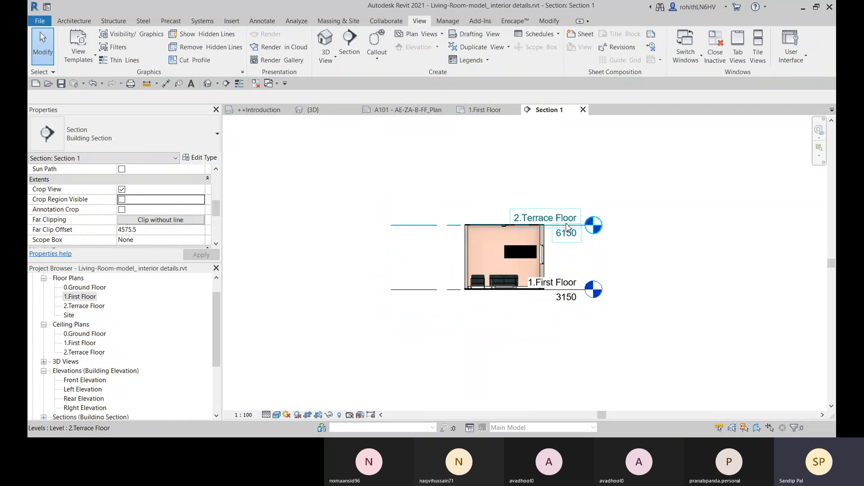
scroll(567, 227, "up", 2)
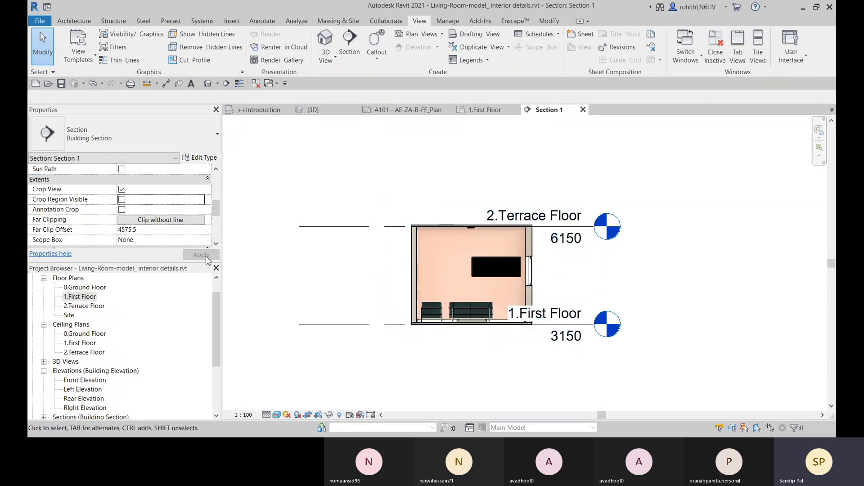
Open the section view's Visibility/Graphic Overrides and look through its annotation and model categories for the level markers
scroll(149, 212, "up", 5)
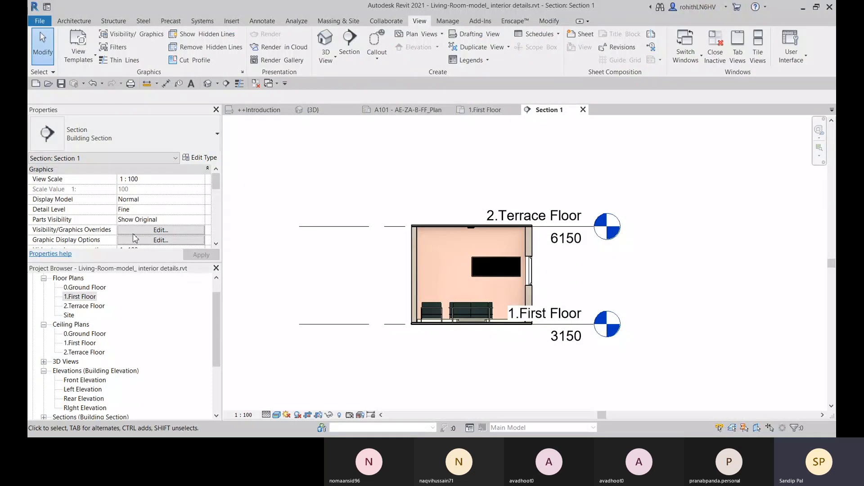
left_click(137, 231)
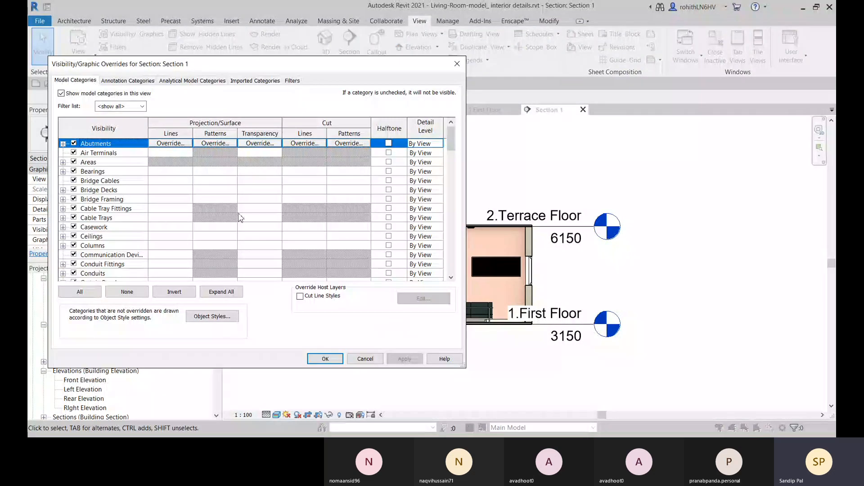
left_click(127, 81)
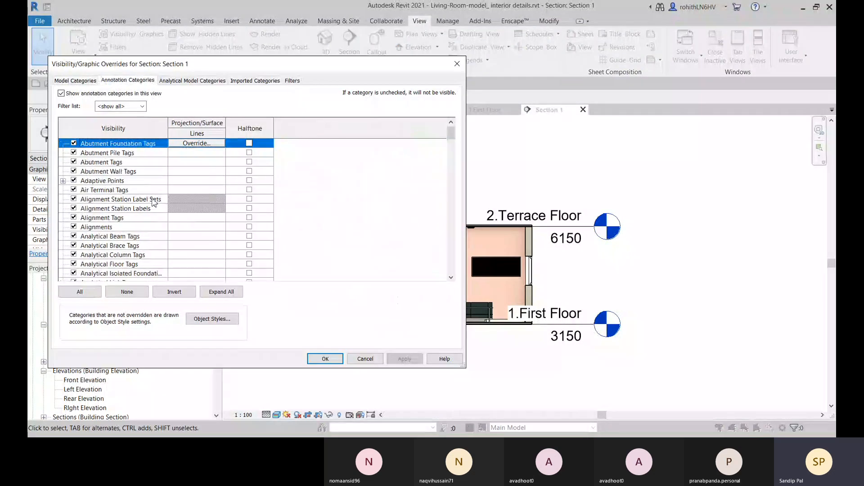
scroll(140, 220, "down", 6)
scroll(95, 257, "down", 15)
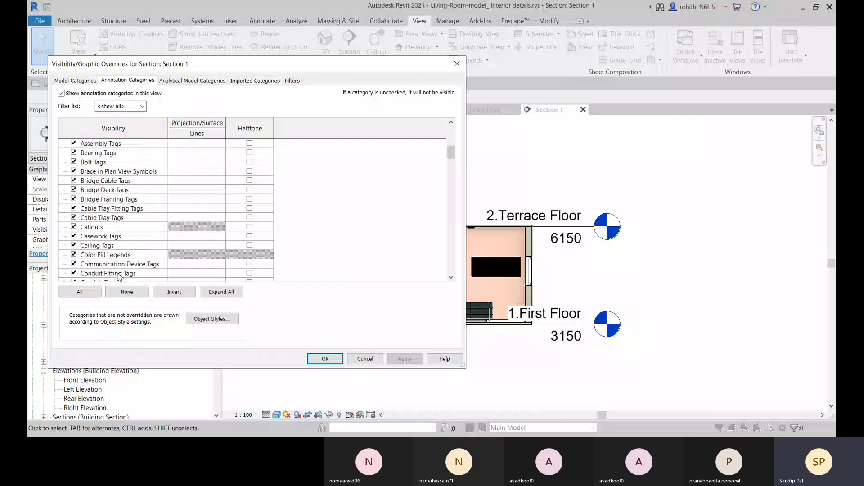
scroll(98, 259, "down", 1)
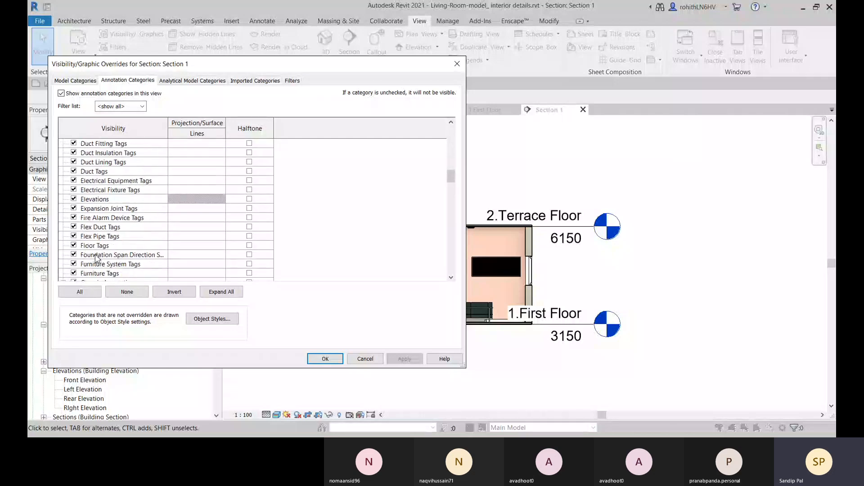
scroll(96, 258, "down", 18)
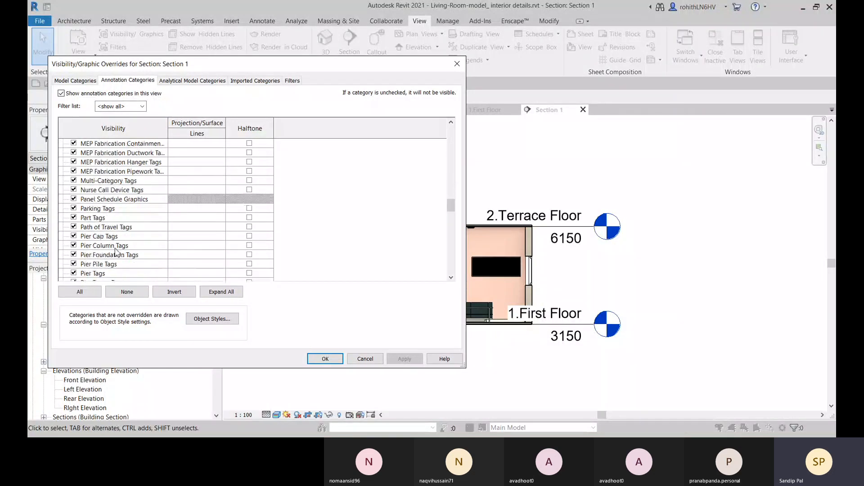
scroll(121, 255, "down", 13)
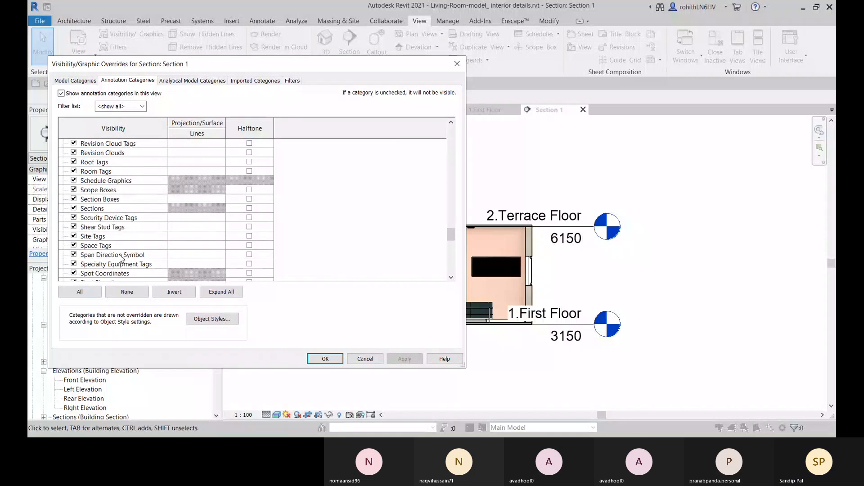
scroll(122, 257, "down", 4)
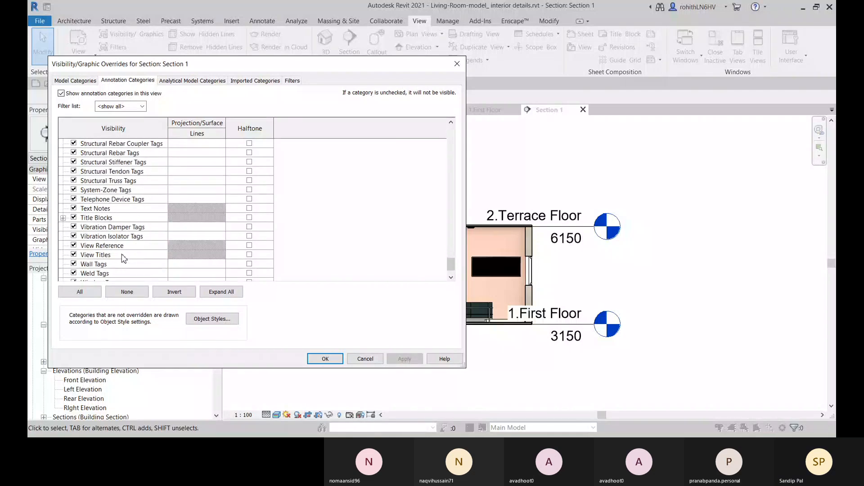
left_click(76, 80)
scroll(210, 171, "down", 16)
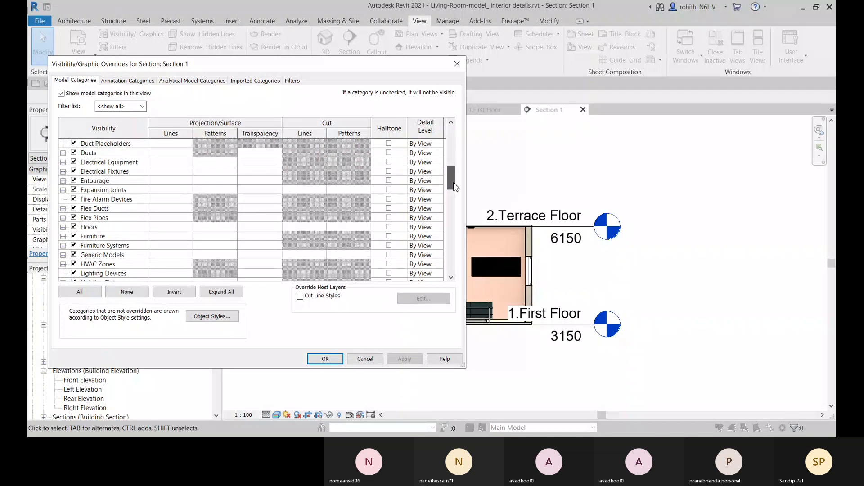
left_click_drag(457, 225, 459, 198)
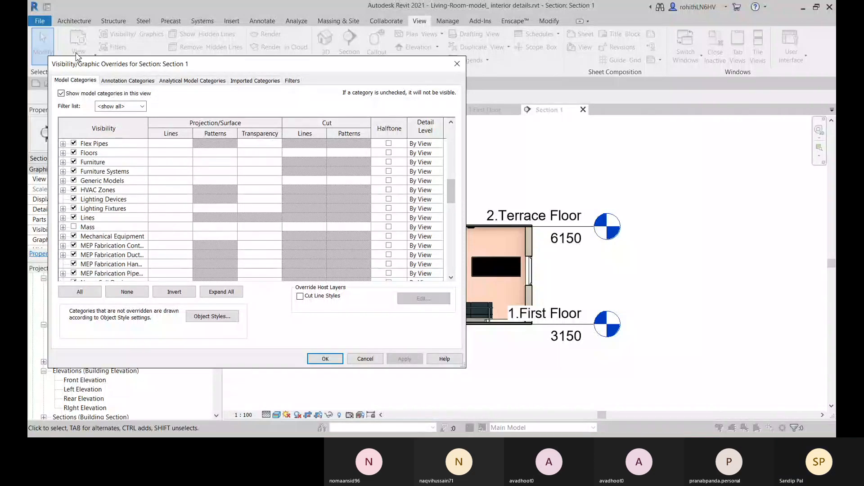
Turn off the Levels annotation category in the section view's visibility overrides and apply the change
left_click(107, 82)
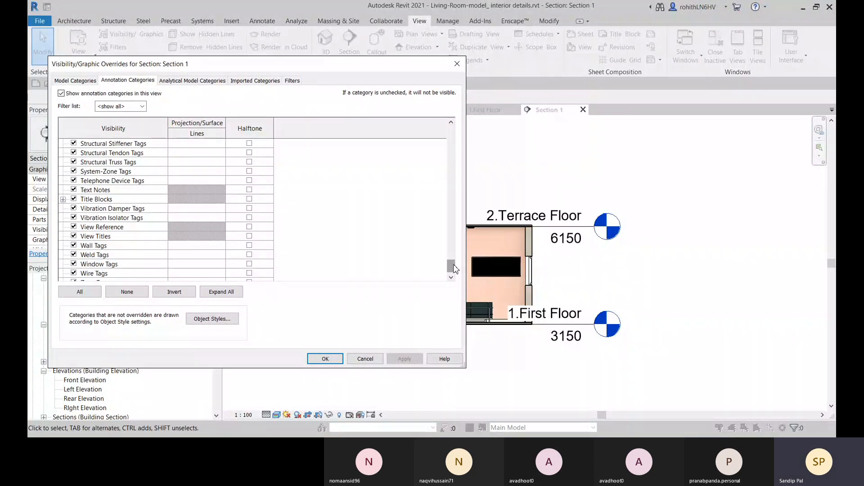
left_click_drag(456, 269, 442, 196)
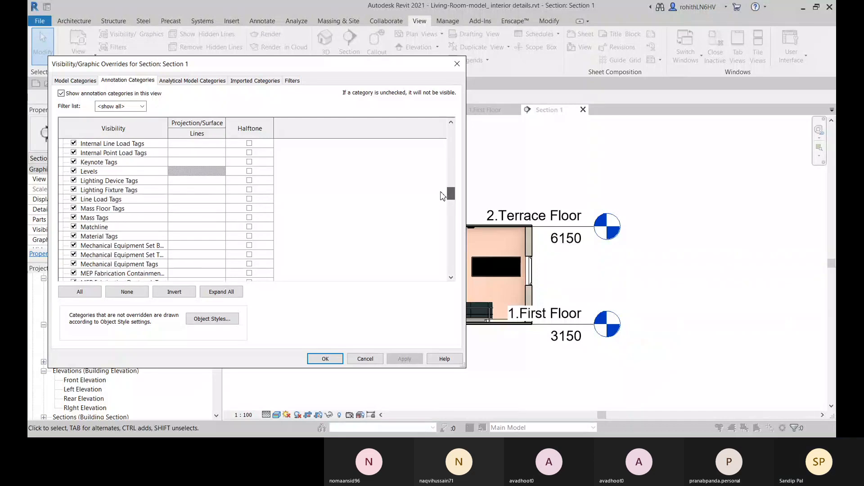
left_click(74, 172)
left_click(403, 359)
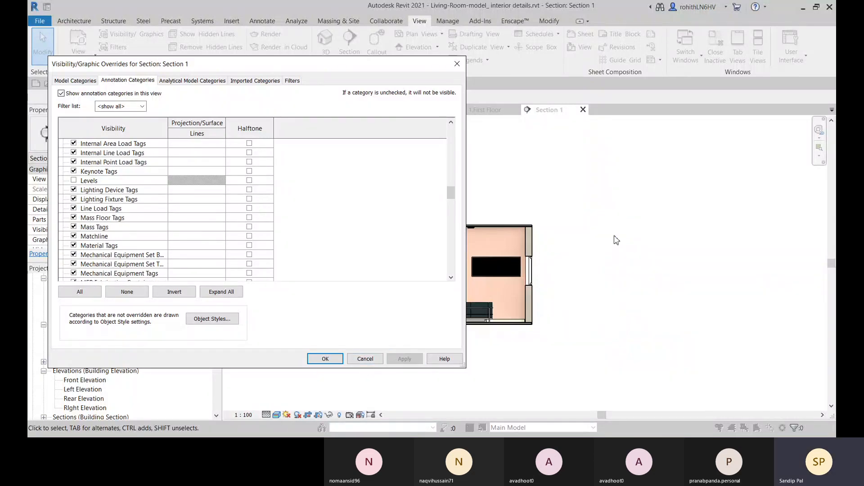
left_click(335, 359)
middle_click_drag(484, 325, 470, 298)
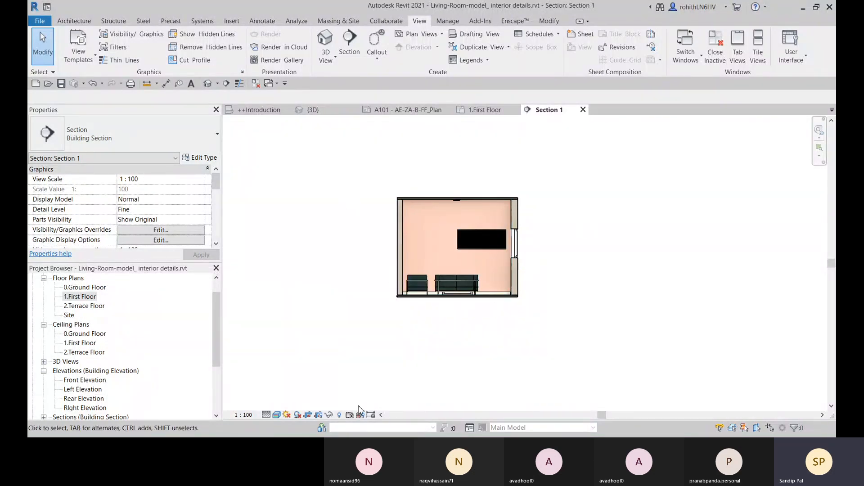
Check the section mark in the First Floor plan, and examine the extent of the plan's viewport on sheet A101
left_click(481, 110)
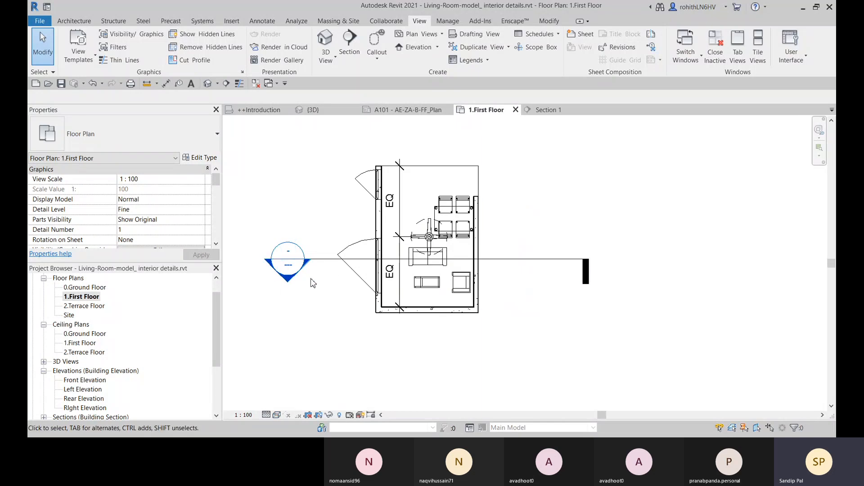
scroll(273, 275, "up", 3)
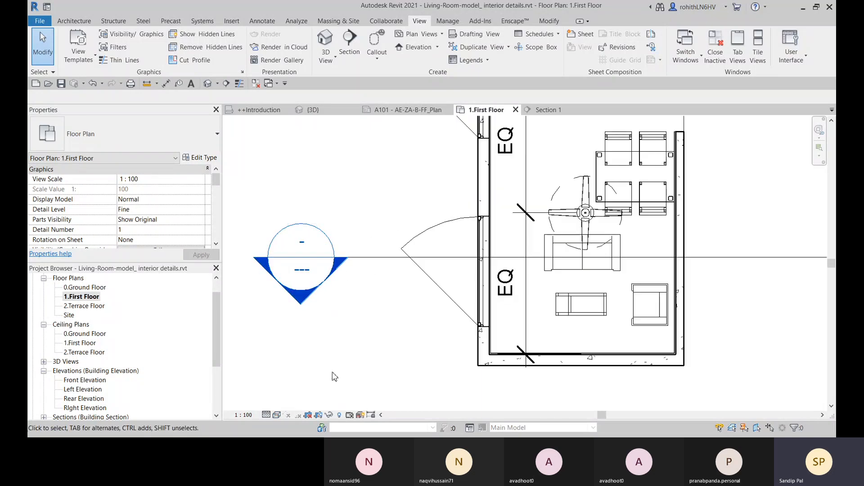
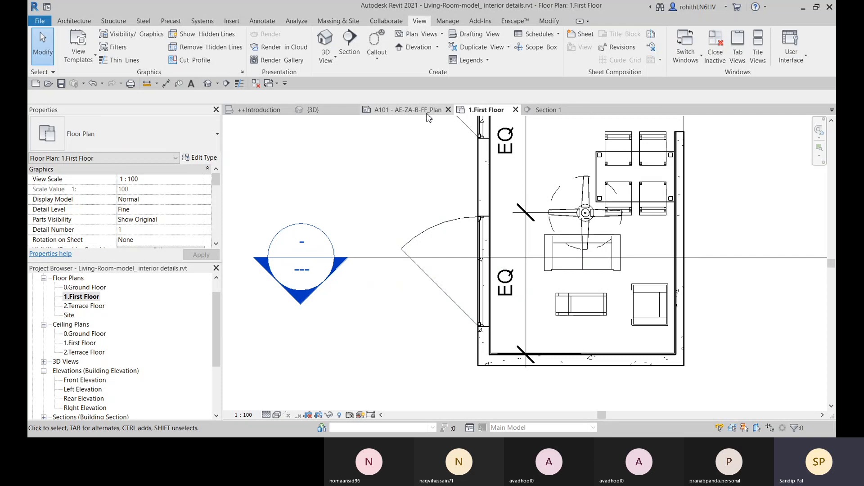
left_click(400, 110)
middle_click_drag(428, 271, 416, 269)
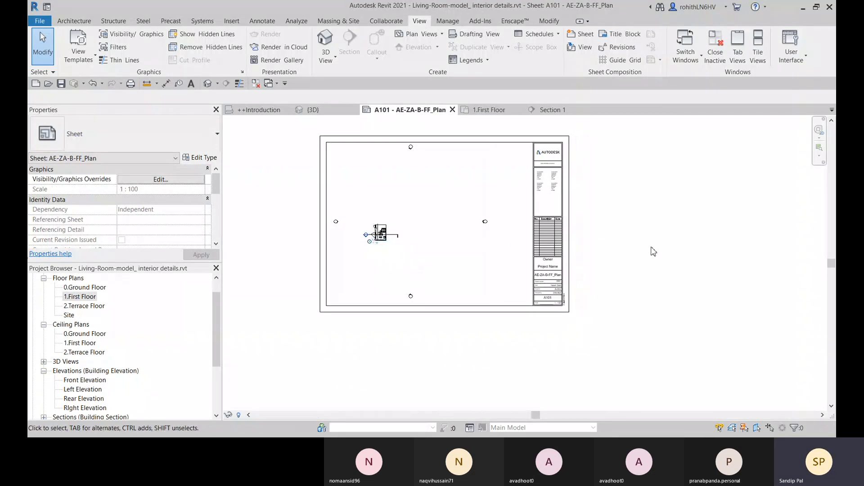
left_click(434, 239)
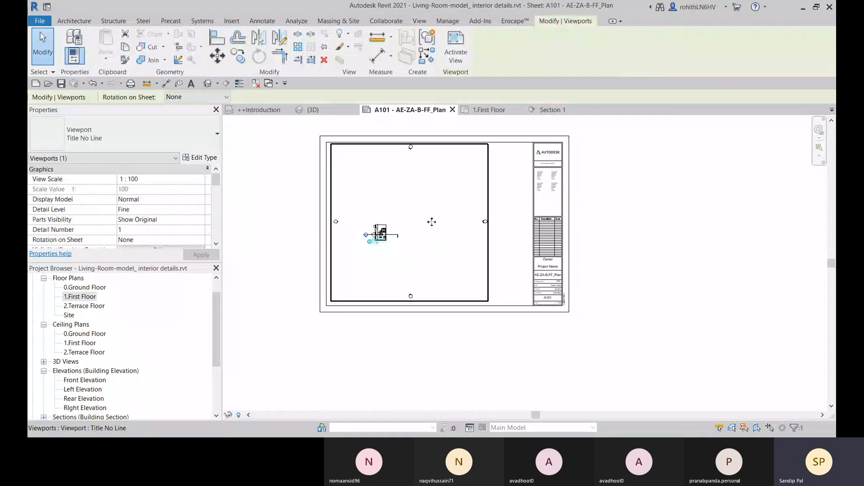
middle_click_drag(452, 246, 453, 248)
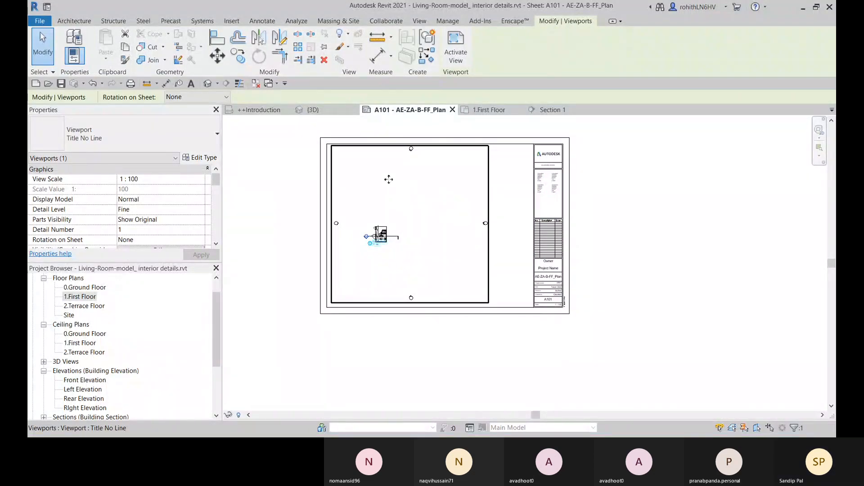
In the First Floor plan, move the elevation marker on the south side up to just below the room
left_click(487, 113)
scroll(540, 278, "down", 4)
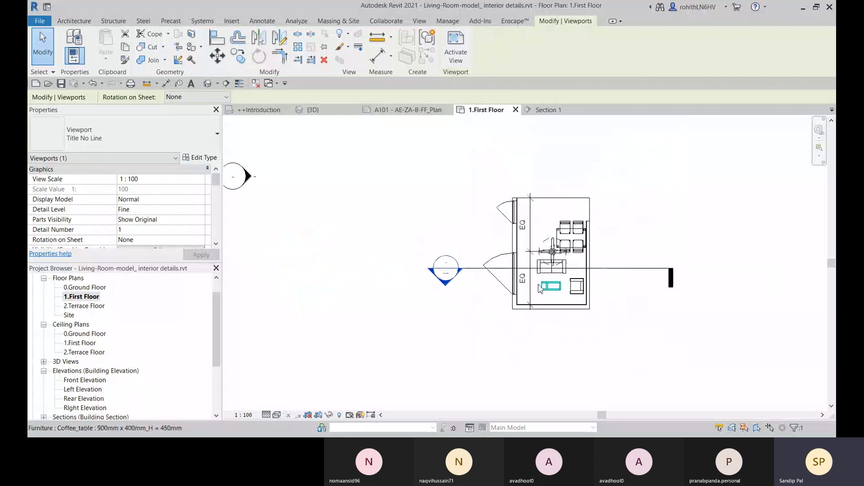
scroll(538, 292, "down", 6)
left_click(598, 322)
left_click_drag(574, 363, 595, 400)
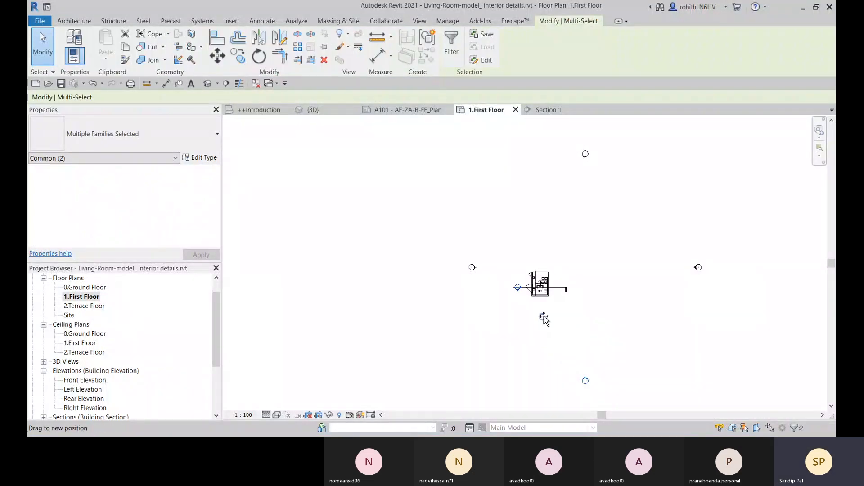
left_click_drag(544, 319, 542, 311)
Move the east, north and west elevation markers in close around the room in the First Floor plan
mouse_move(666, 255)
left_mouse_down()
mouse_move(745, 275)
mouse_move(743, 288)
left_mouse_up()
left_click_drag(699, 268, 562, 288)
left_click_drag(573, 143, 612, 178)
left_click_drag(585, 154, 541, 263)
left_click(465, 293)
mouse_move(479, 274)
left_mouse_down()
mouse_move(471, 266)
mouse_move(516, 283)
left_mouse_up()
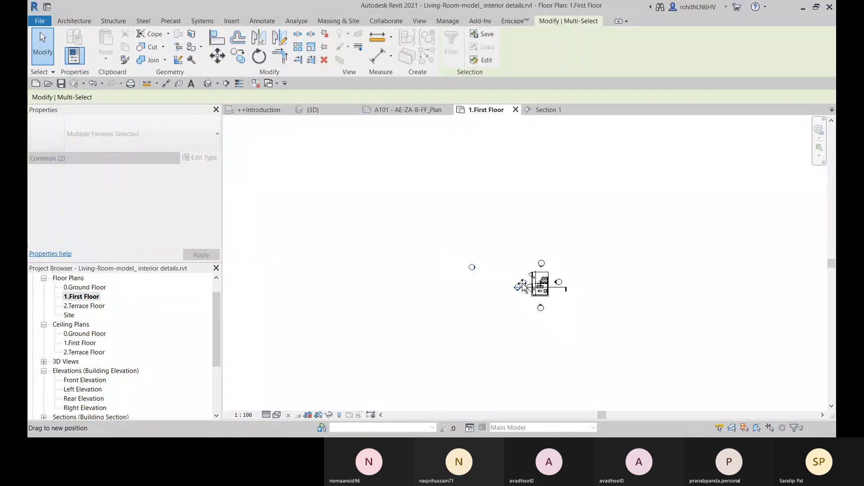
left_click_drag(524, 286, 524, 285)
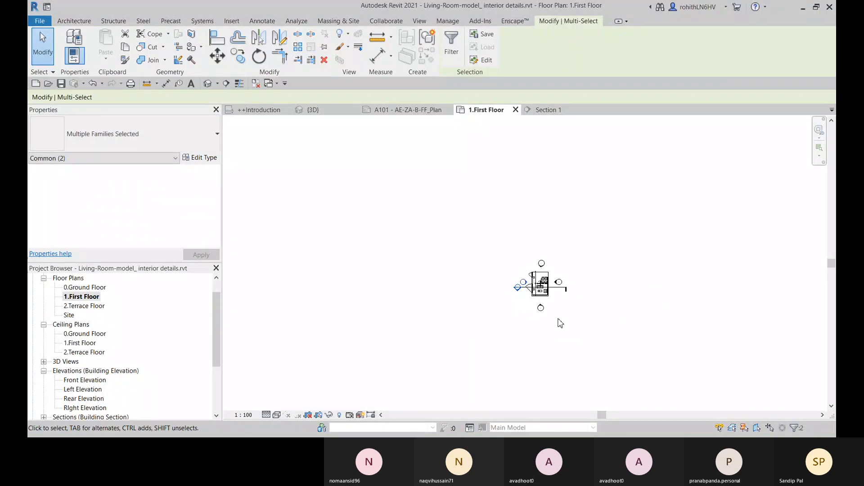
Return to sheet A101 and examine the extent of the First Floor viewport around the room and its markers
left_click(425, 110)
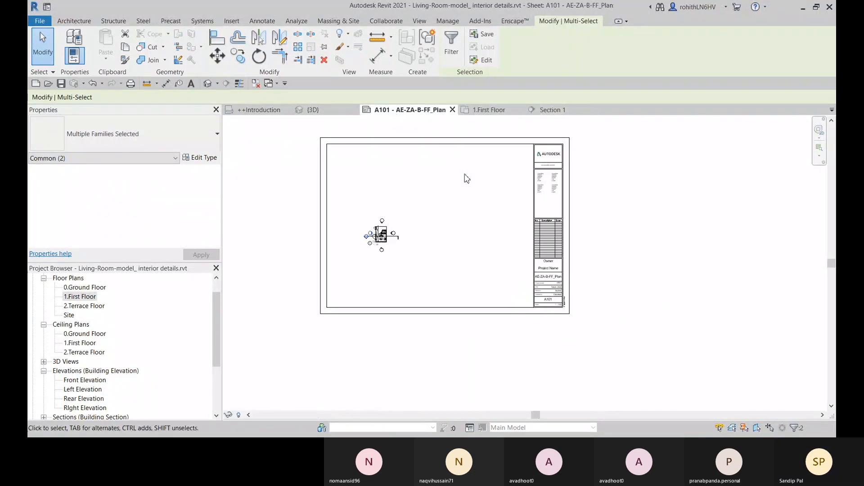
scroll(423, 258, "up", 2)
left_click(762, 226)
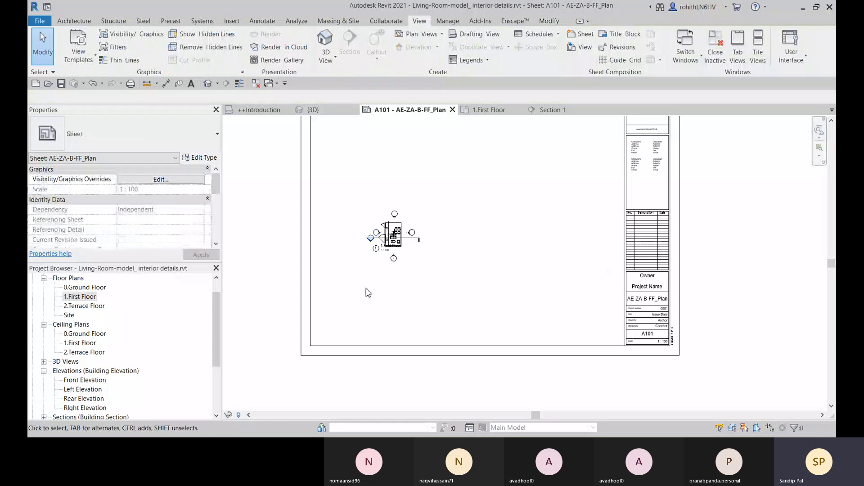
scroll(414, 246, "up", 2)
left_click(402, 280)
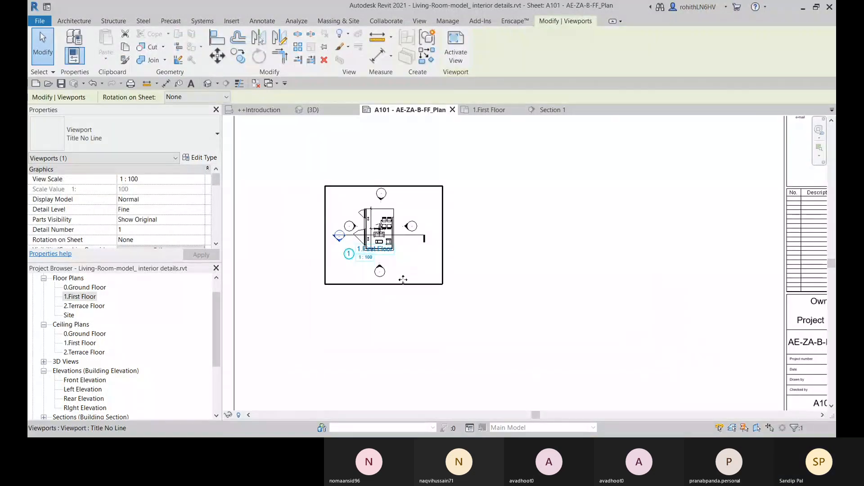
scroll(380, 235, "up", 2)
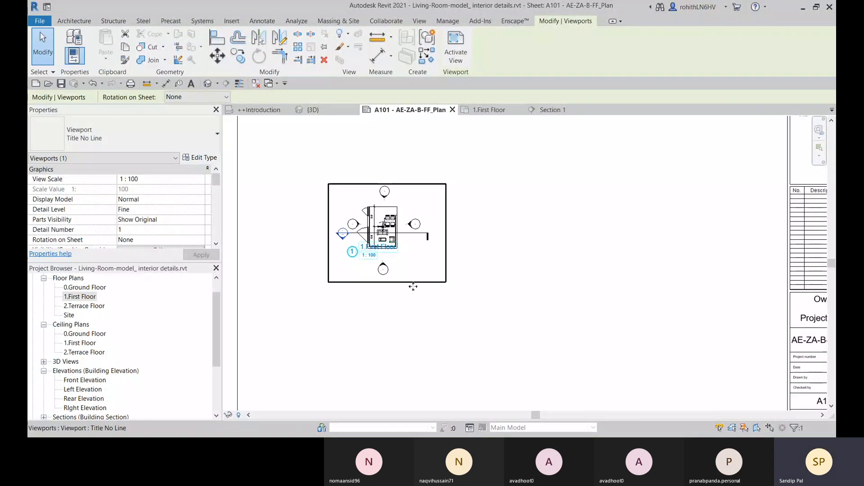
scroll(323, 230, "up", 3)
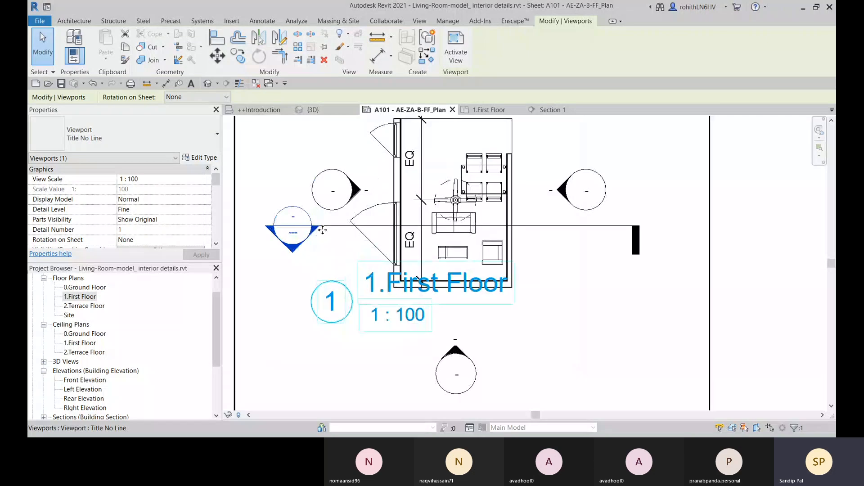
Activate the First Floor viewport on the sheet and break the section line with a gap across the room
double_click(315, 255)
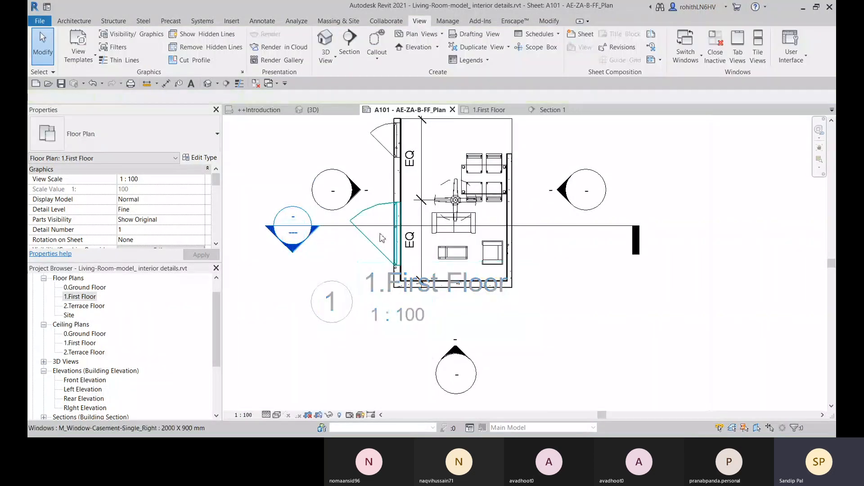
scroll(467, 229, "up", 5)
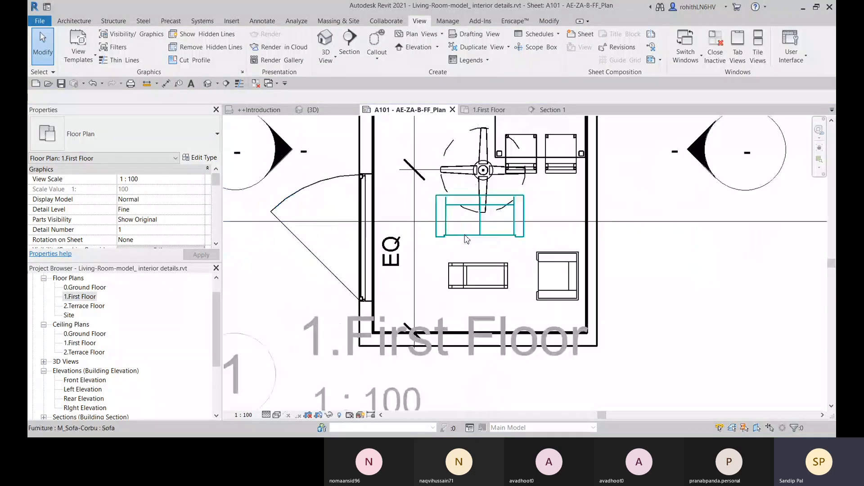
scroll(467, 229, "down", 1)
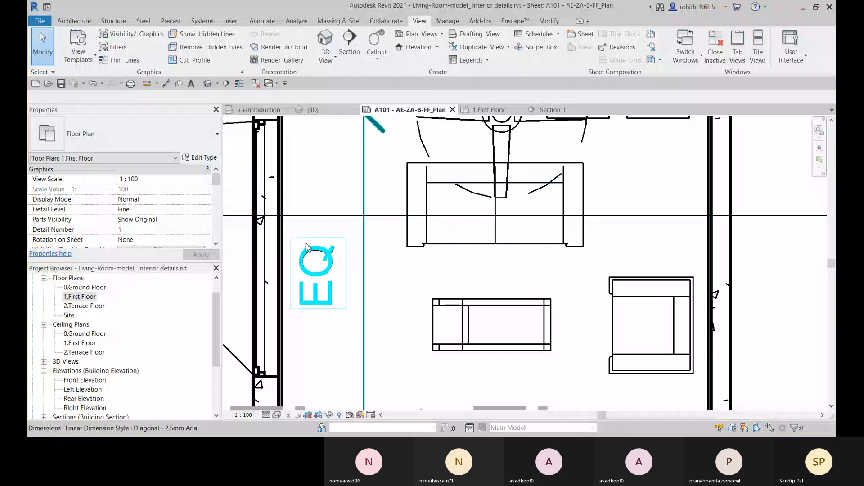
scroll(370, 248, "up", 2)
left_click(593, 213)
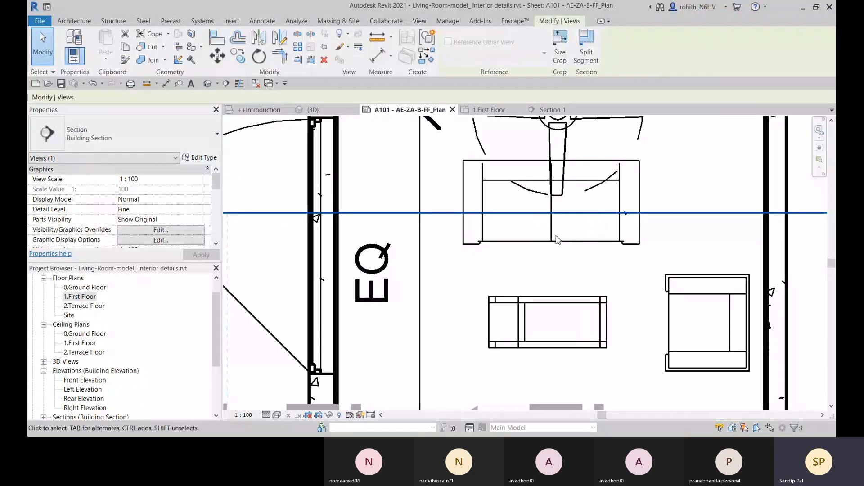
scroll(628, 220, "up", 2)
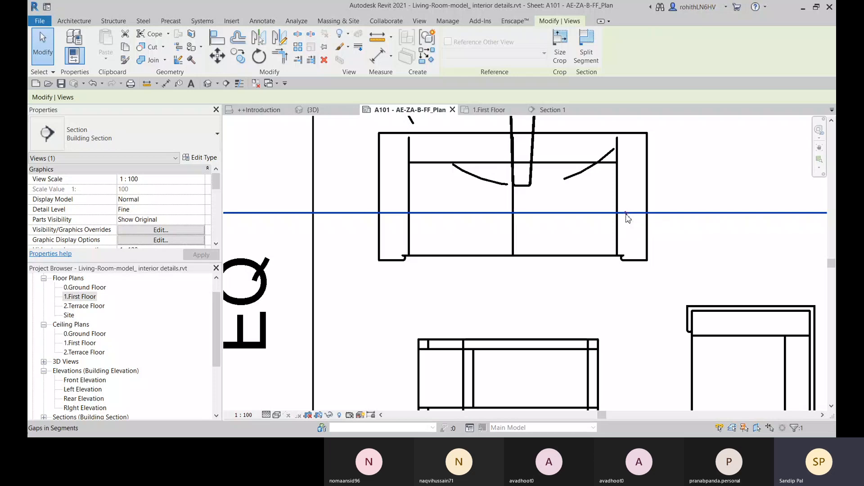
left_click(627, 217)
scroll(424, 248, "down", 3)
scroll(431, 255, "down", 1)
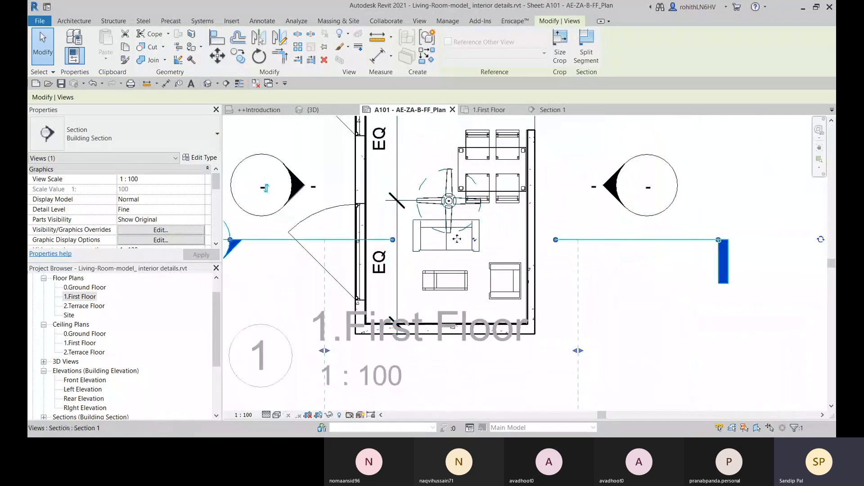
Shorten both pieces of the broken section line to short stubs at the section head and tail in the First Floor viewport
left_click_drag(393, 240, 381, 242)
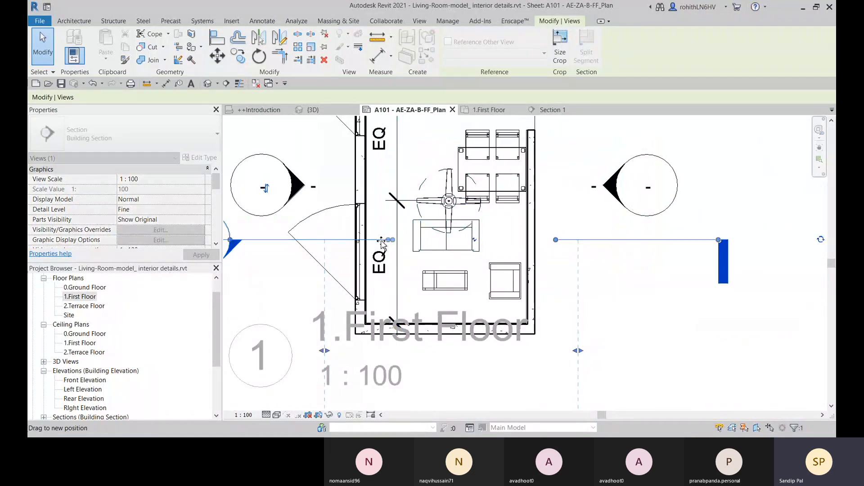
left_click_drag(267, 242, 266, 240)
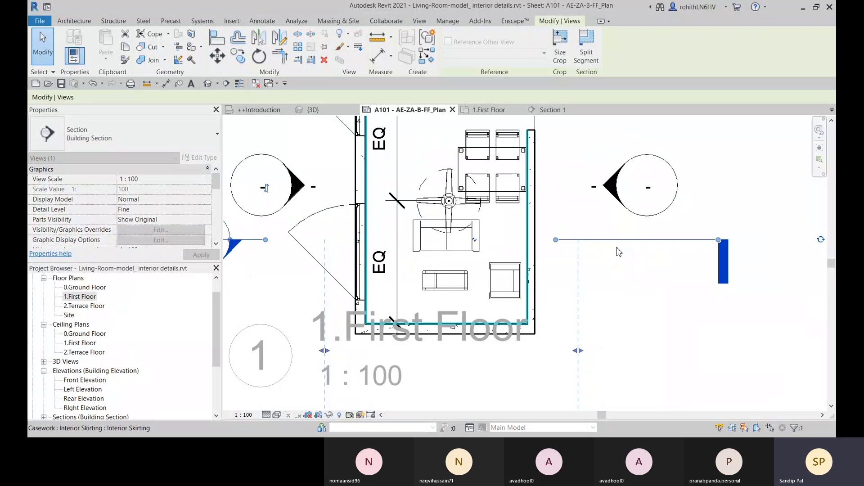
left_click_drag(556, 240, 608, 244)
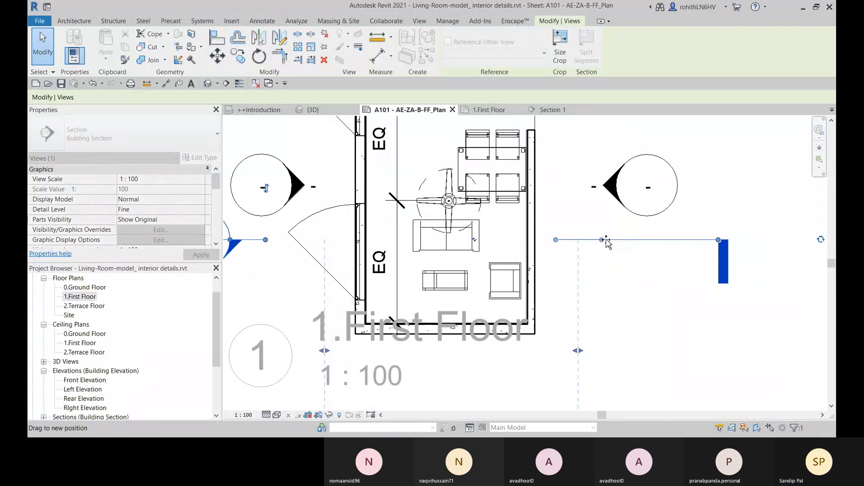
left_click_drag(698, 240, 696, 240)
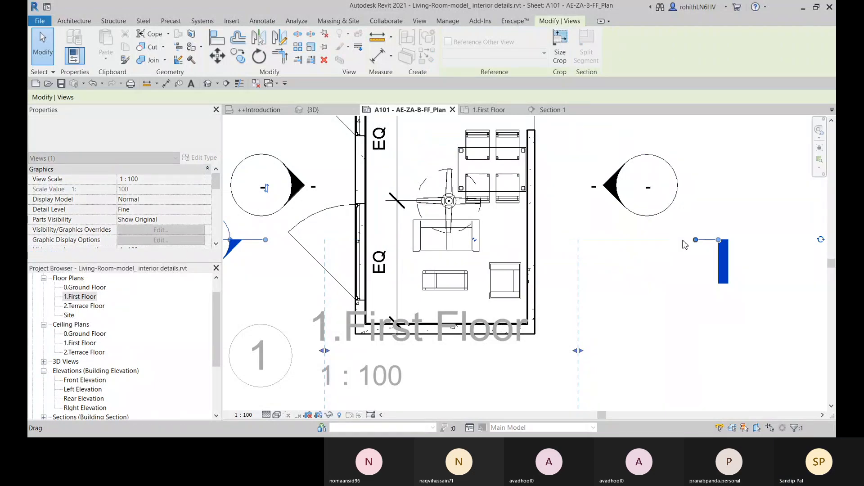
scroll(445, 272, "down", 2)
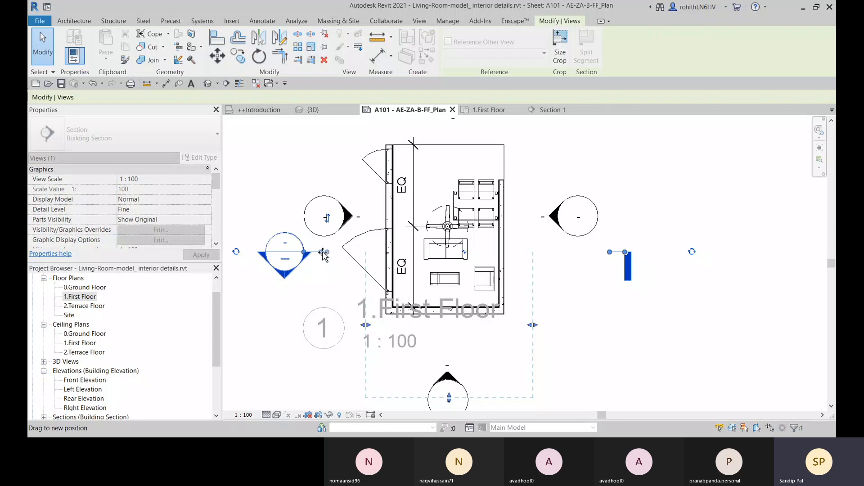
key("Escape")
scroll(444, 268, "down", 3)
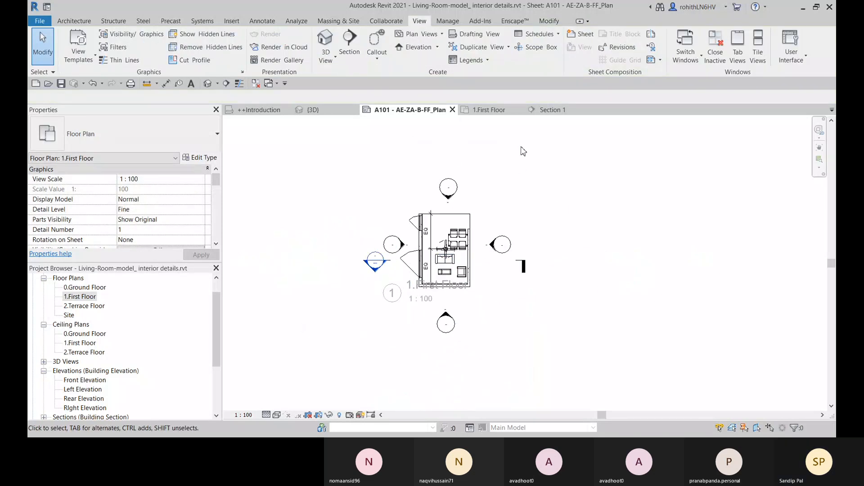
Deactivate the First Floor viewport and check its boundary around the plan on the sheet
left_click(496, 110)
left_click(414, 110)
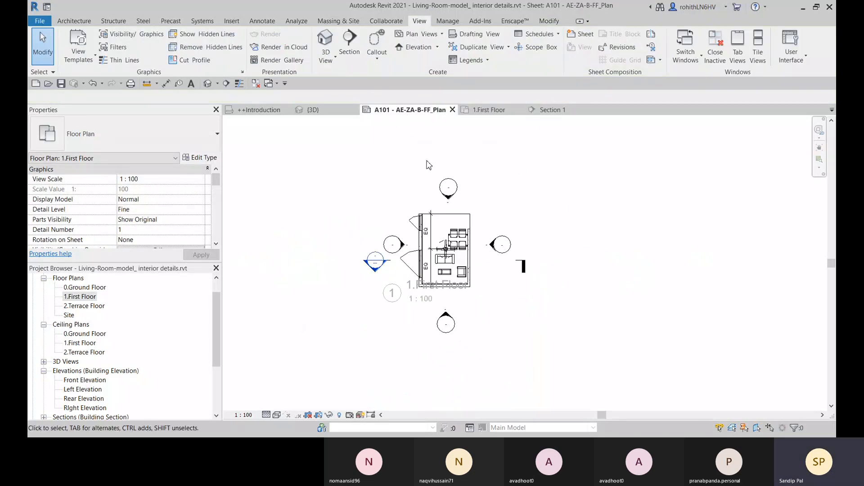
double_click(266, 225)
scroll(341, 259, "down", 1)
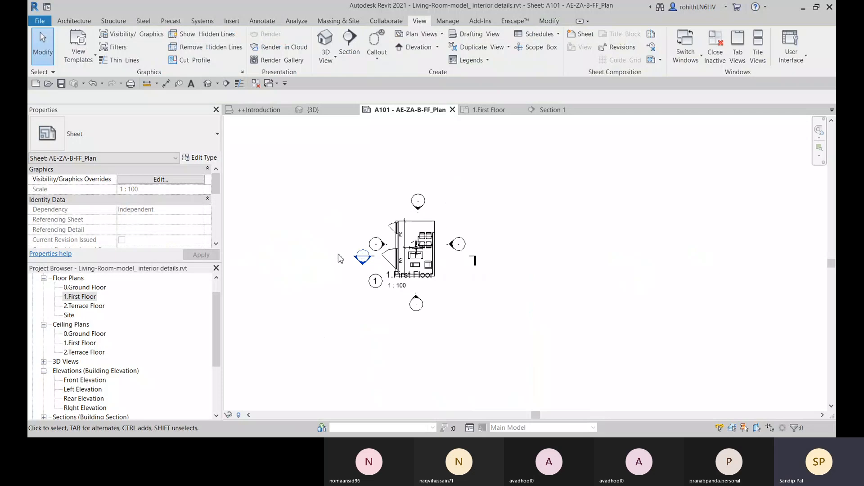
scroll(405, 261, "up", 2)
left_click(449, 279)
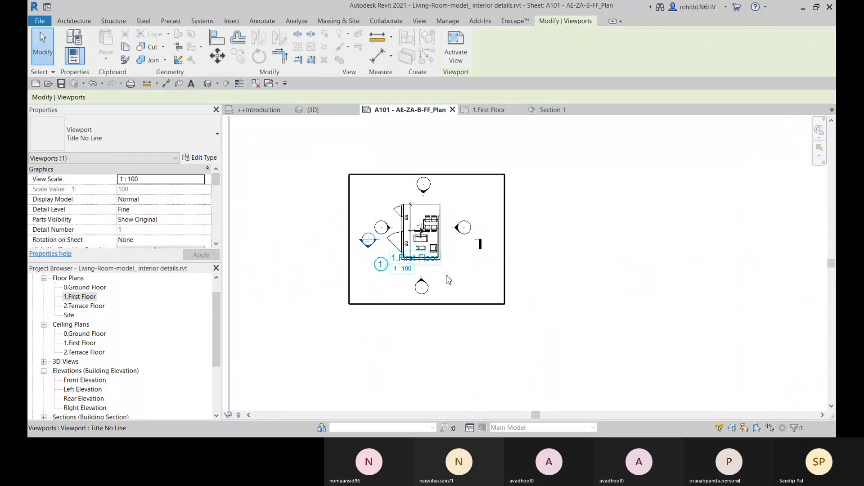
left_click(527, 277)
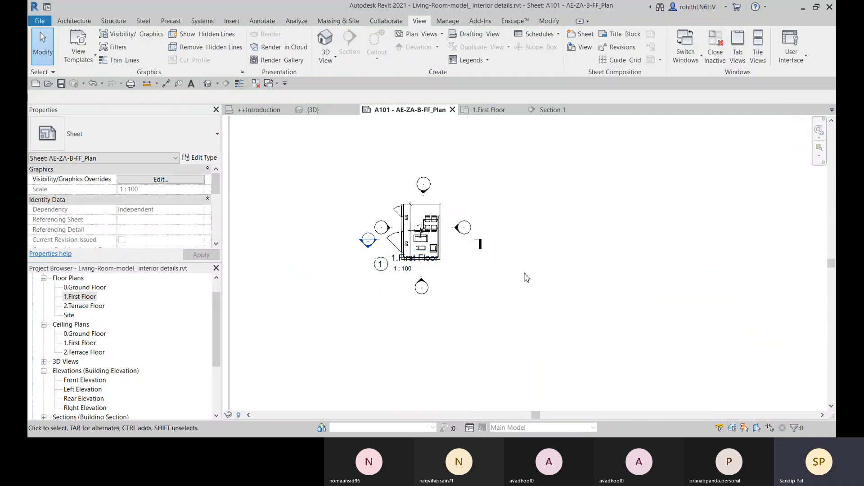
Move the First Floor viewport title down and to the left, clear of the room's lower wall
scroll(450, 270, "up", 3)
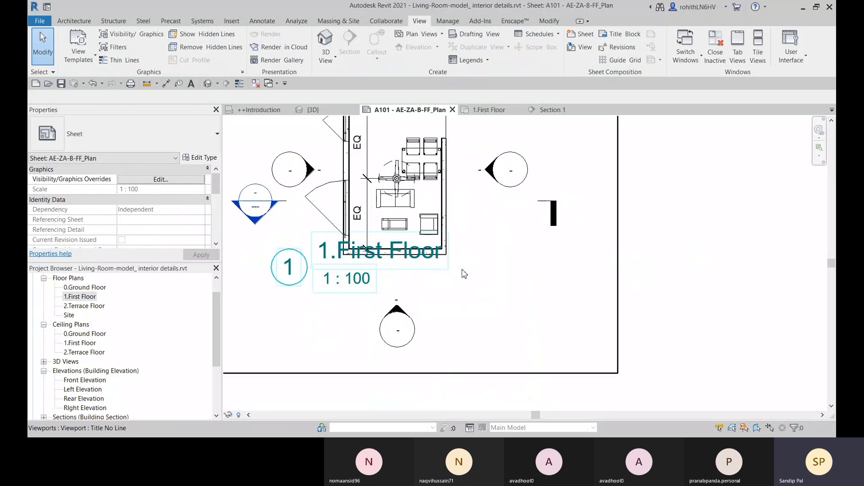
left_click(518, 273)
scroll(646, 271, "down", 2)
left_click(706, 276)
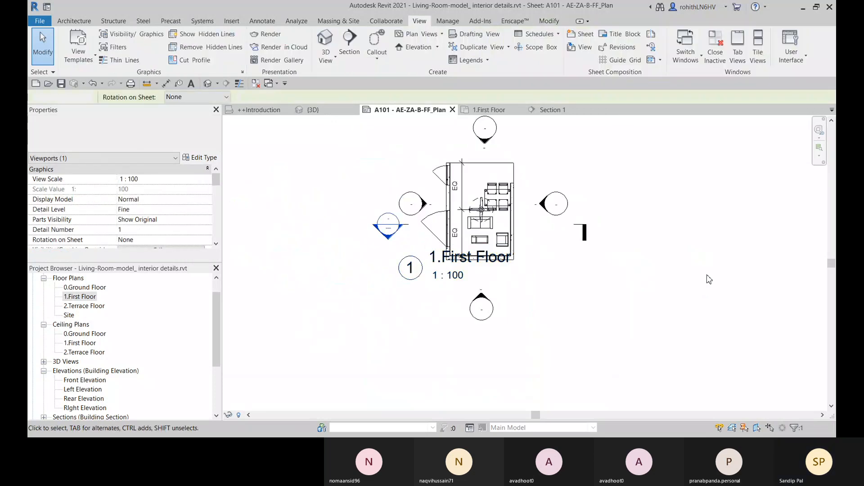
left_click(403, 277)
left_click_drag(403, 277, 380, 301)
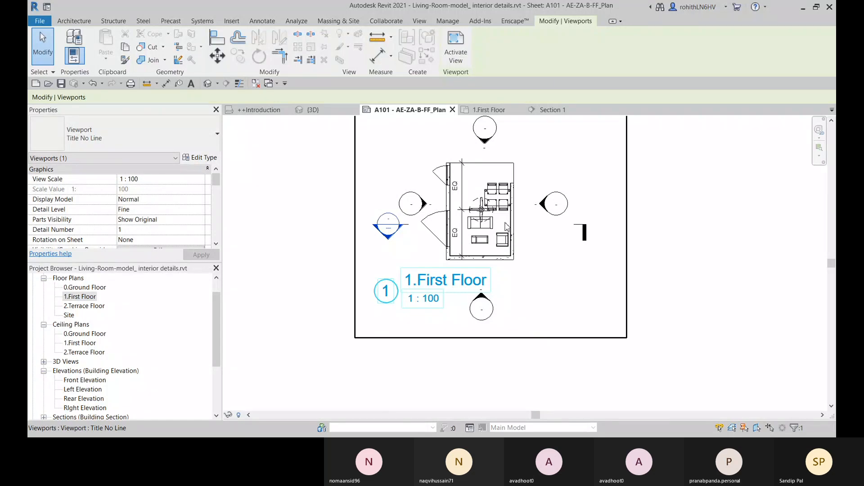
Activate the First Floor viewport and turn on Crop View and Crop Region Visible for the plan
left_click(455, 45)
scroll(131, 214, "down", 5)
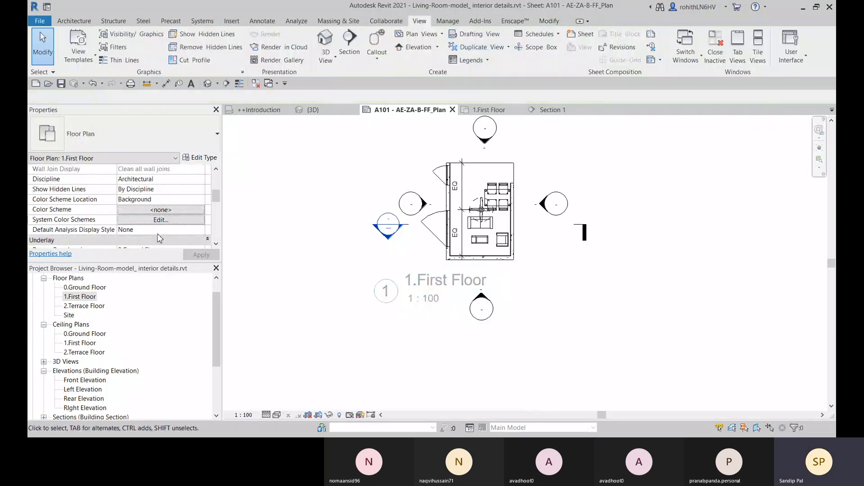
scroll(131, 213, "down", 3)
left_click(122, 179)
left_click(122, 190)
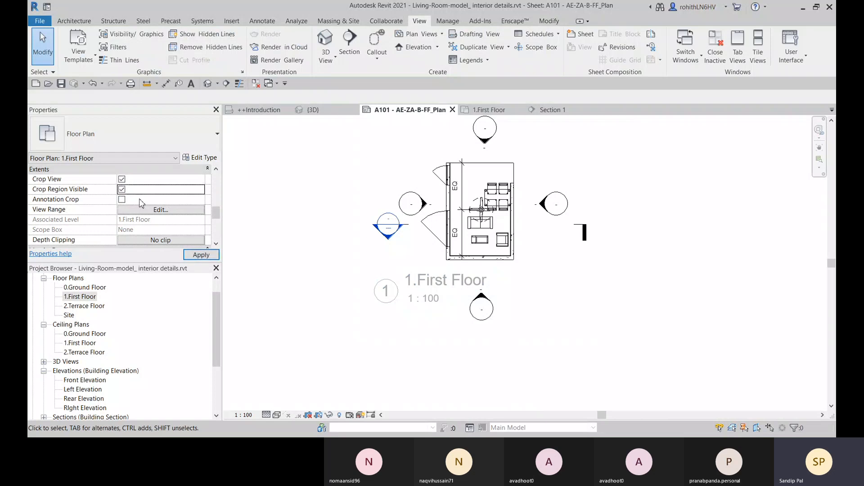
middle_click_drag(522, 234, 496, 251)
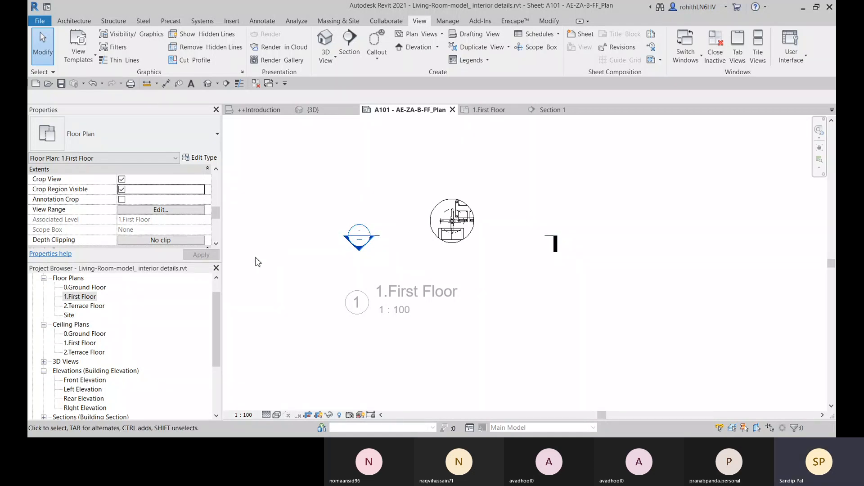
Look through the First Floor plan's model category visibility, including the Lines subcategories, for what controls the crop outline and section marks
key("v")
key("g")
scroll(118, 250, "down", 3)
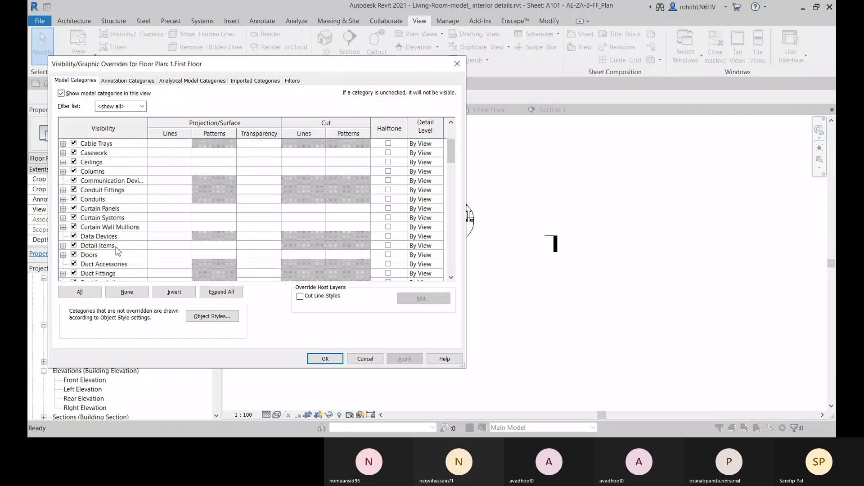
scroll(118, 250, "down", 8)
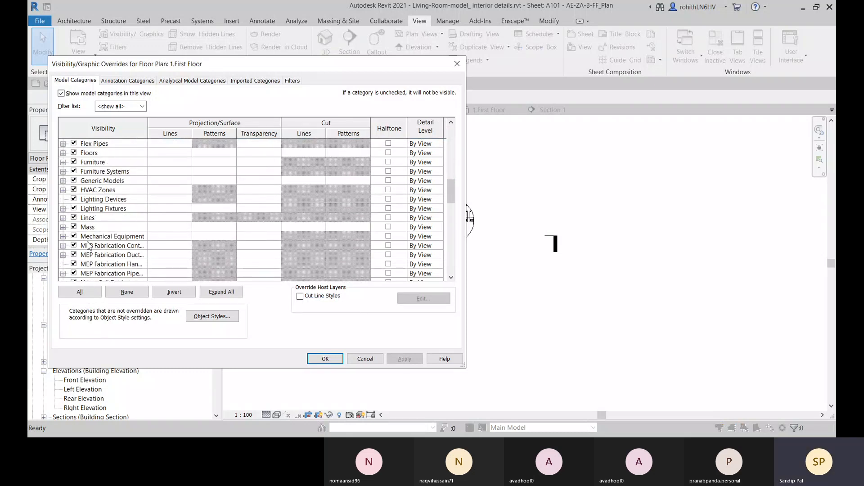
left_click(63, 218)
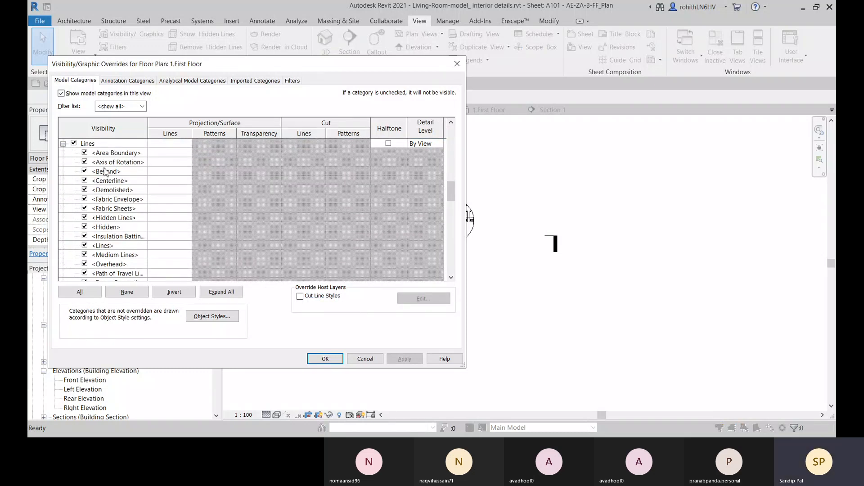
scroll(109, 242, "down", 2)
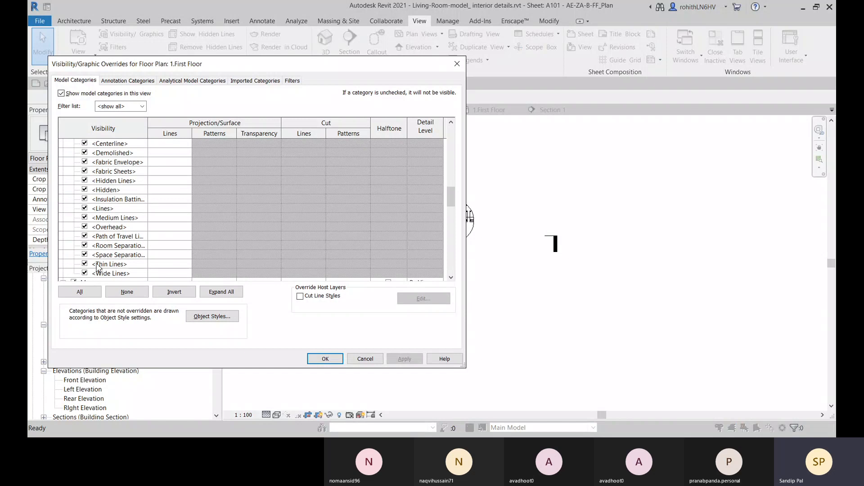
scroll(98, 267, "down", 1)
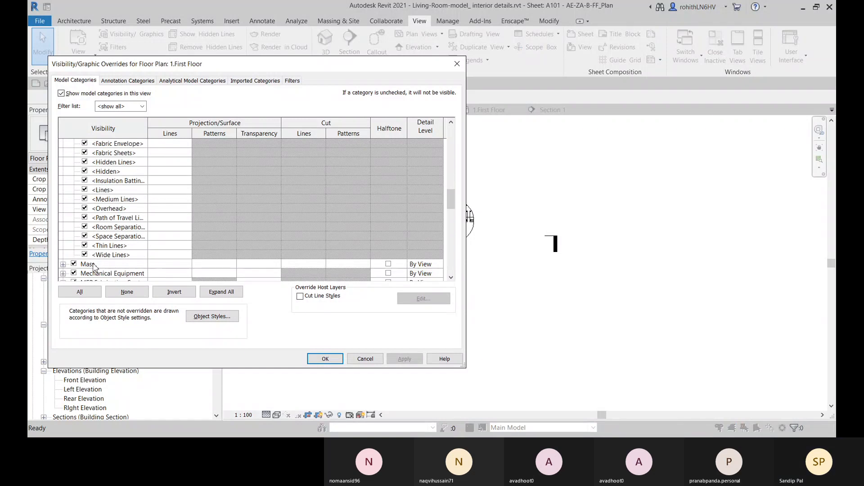
scroll(108, 254, "up", 2)
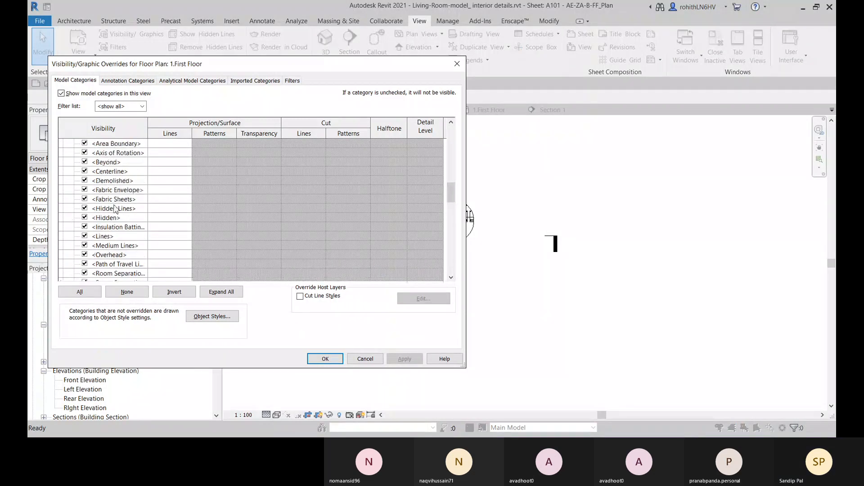
scroll(82, 192, "up", 1)
left_click(63, 143)
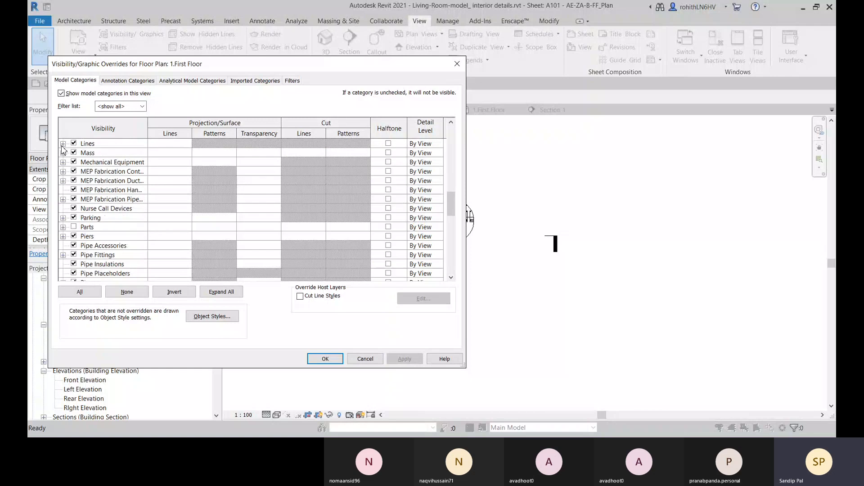
scroll(160, 217, "down", 2)
scroll(171, 229, "down", 4)
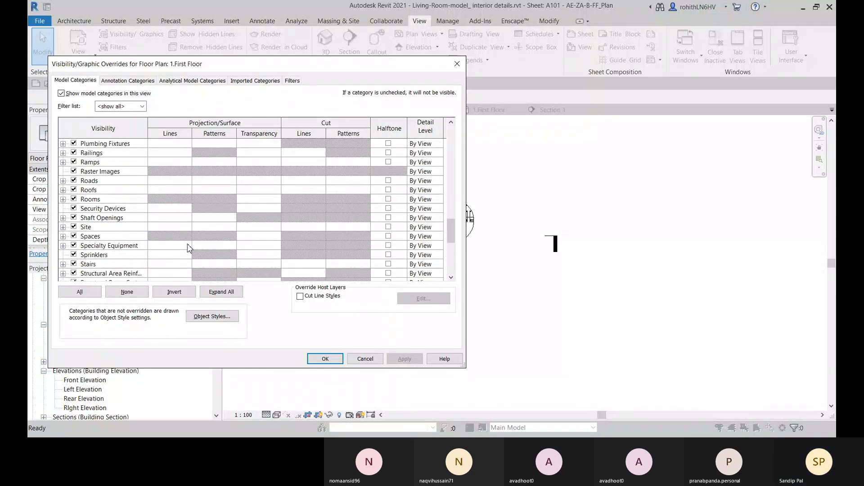
scroll(188, 248, "down", 3)
Hide the Sections annotation category in the First Floor plan's visibility overrides
left_click(128, 82)
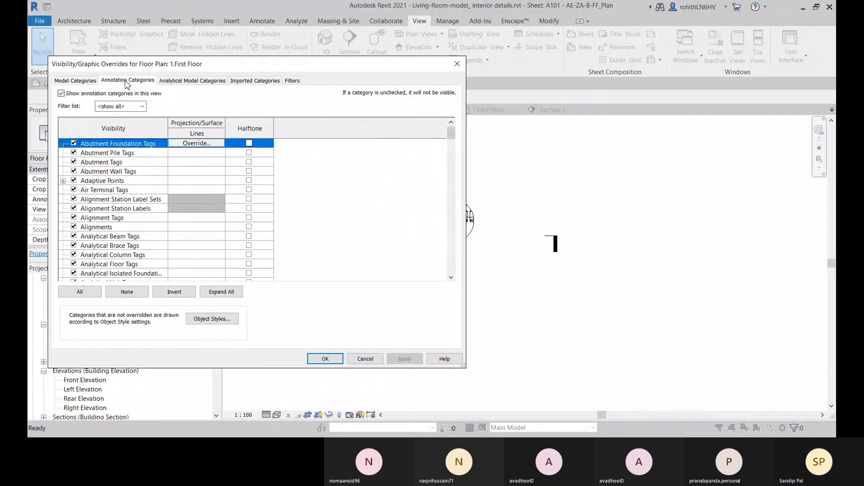
scroll(374, 215, "down", 3)
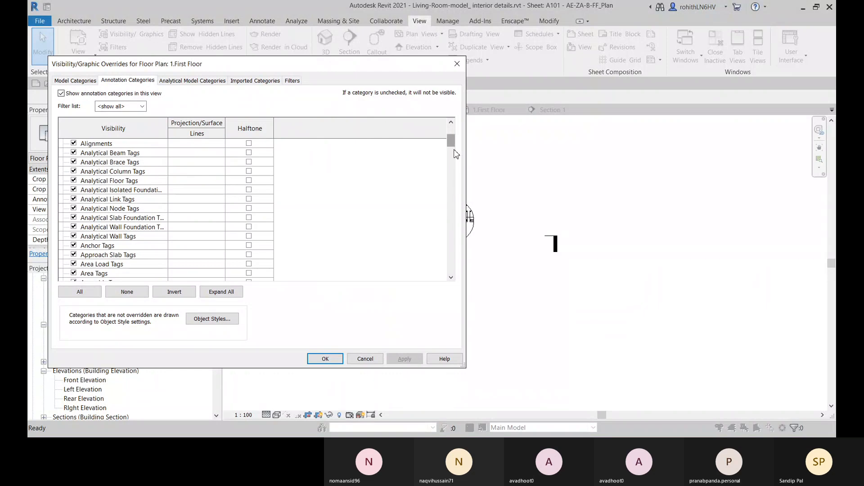
left_click_drag(453, 150, 459, 243)
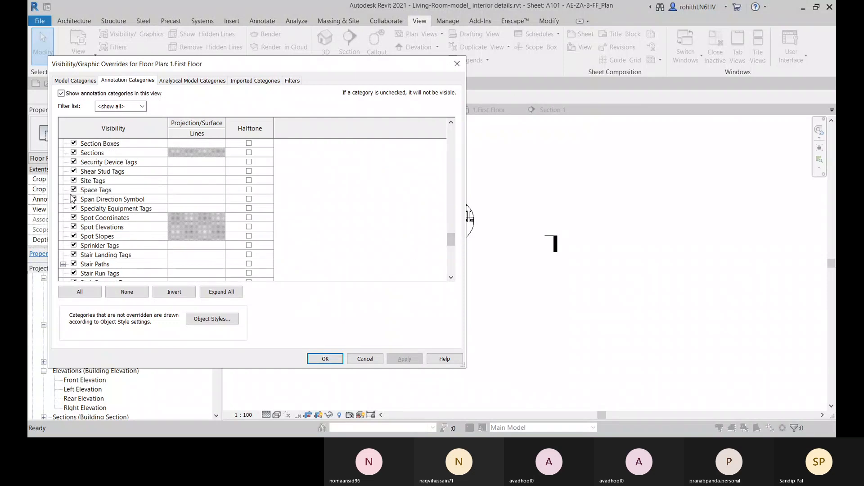
left_click(75, 153)
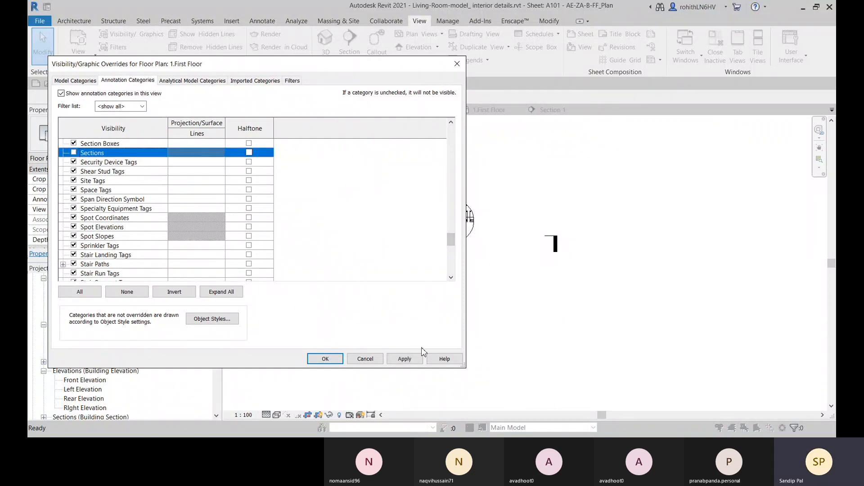
left_click(356, 361)
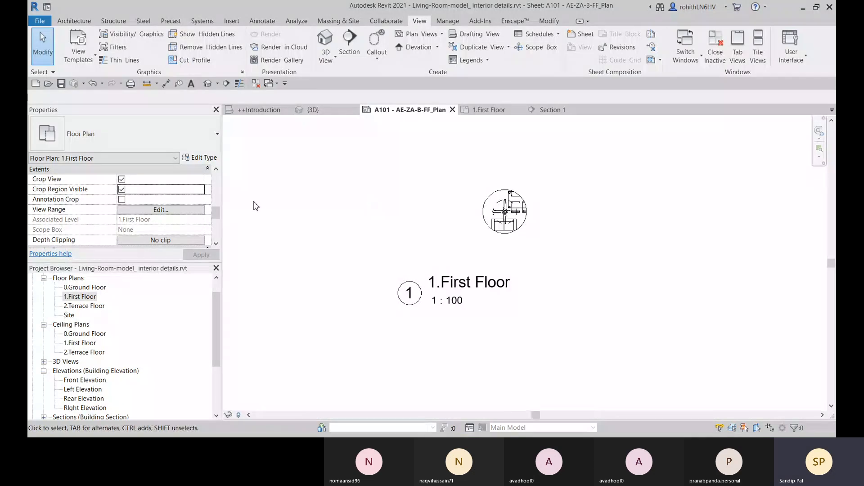
Select the First Floor viewport on the sheet and inspect its crop region size without changing it
scroll(405, 232, "down", 5)
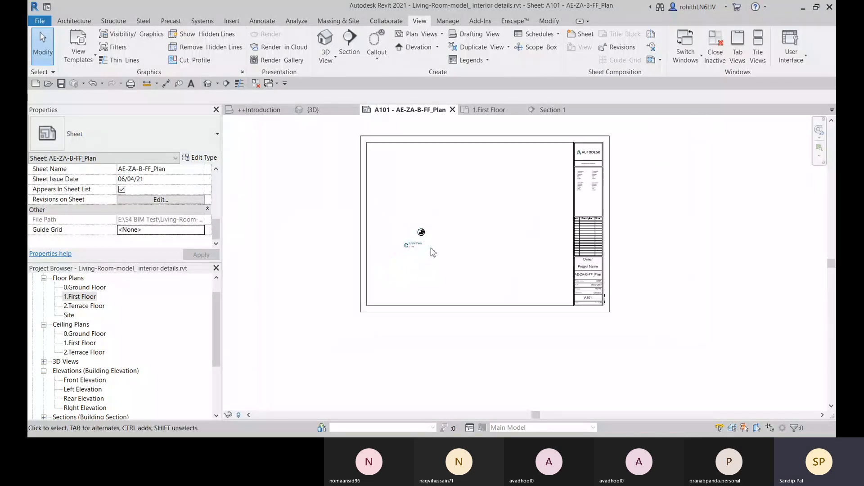
left_click(410, 231)
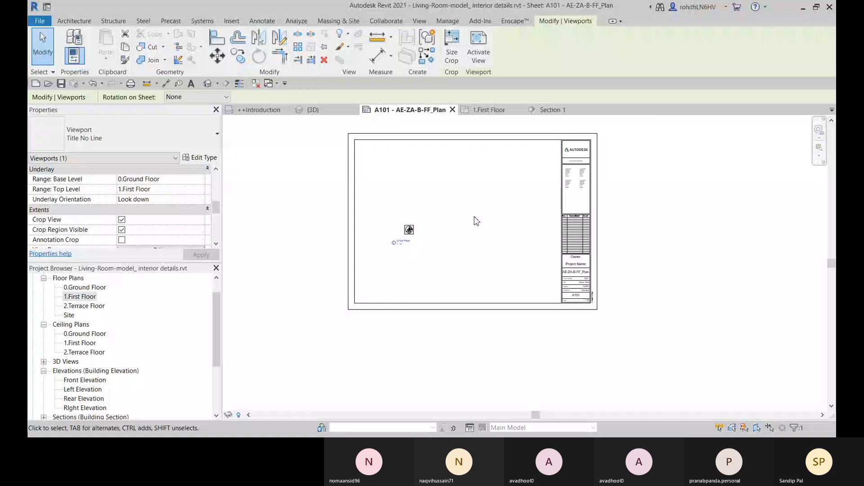
left_click(452, 53)
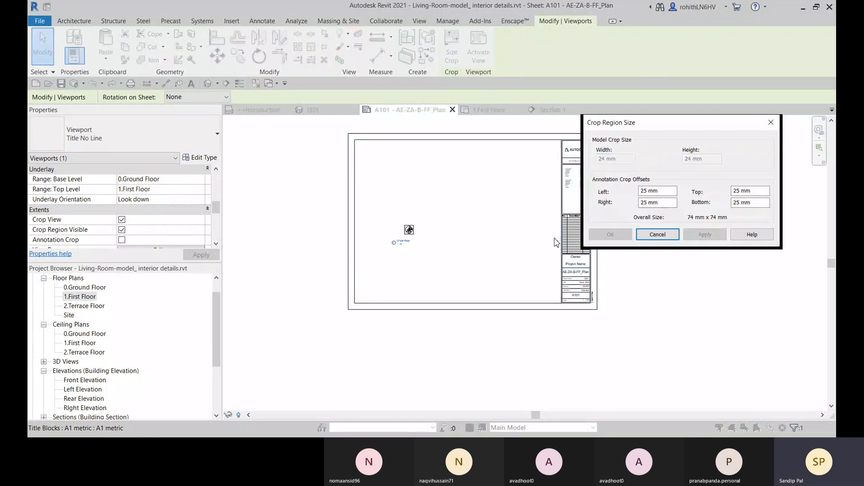
left_click(658, 234)
Edit the First Floor viewport's crop boundary, sketching a rectangle about 5680 by 6370 mm around the whole room plan
scroll(418, 238, "up", 5)
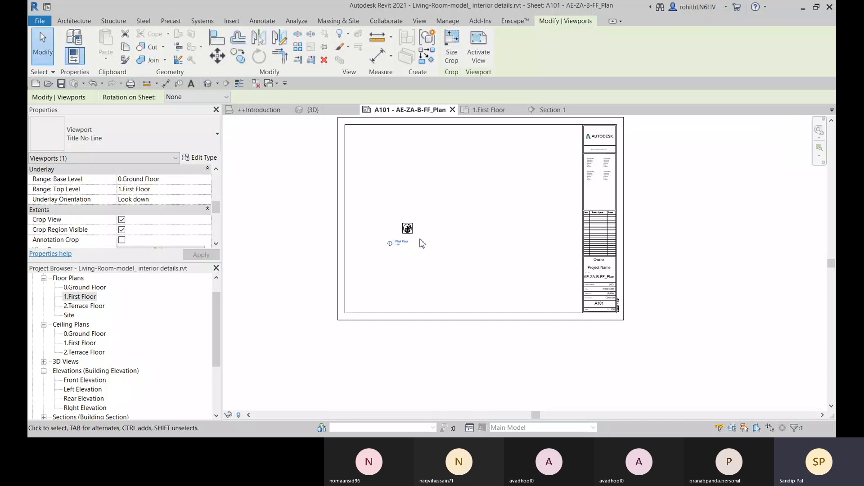
scroll(403, 231, "up", 2)
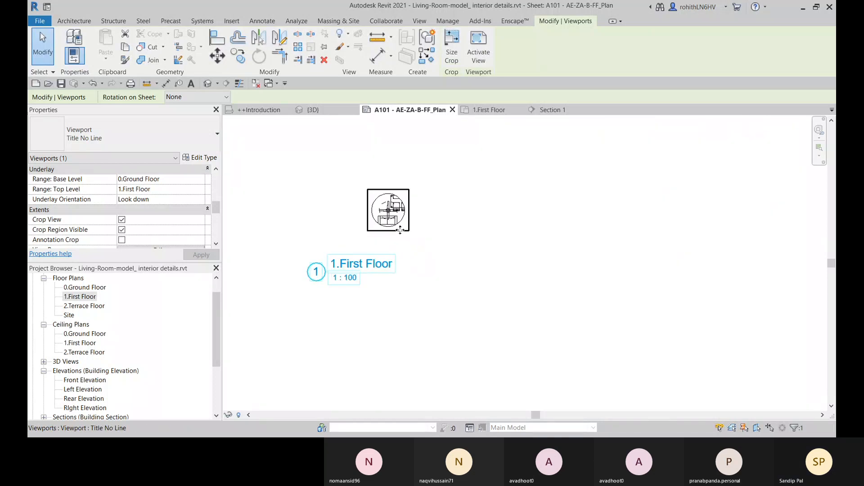
double_click(394, 229)
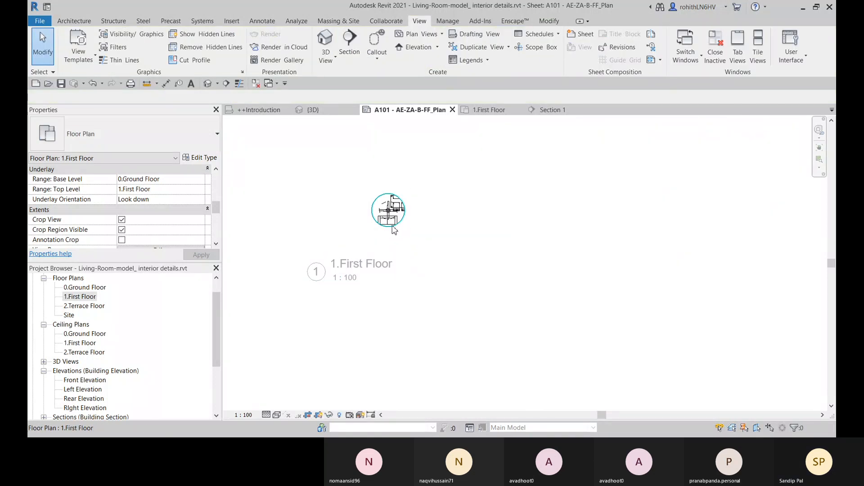
left_click(404, 223)
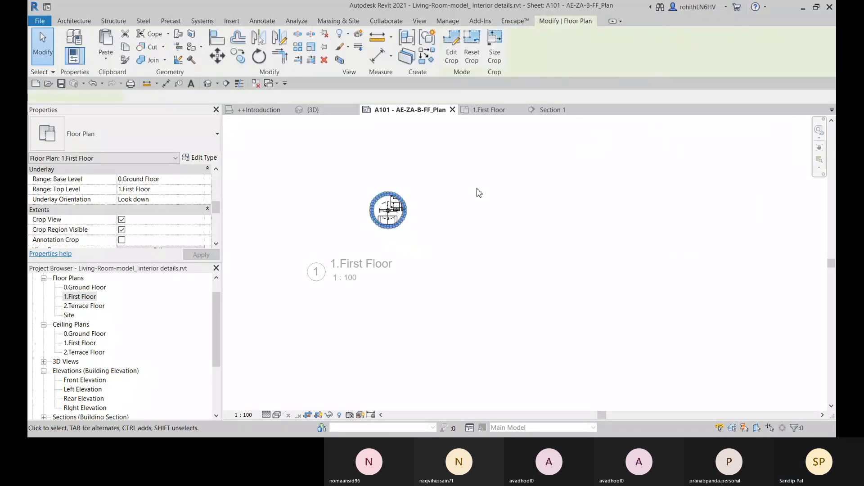
left_click(452, 47)
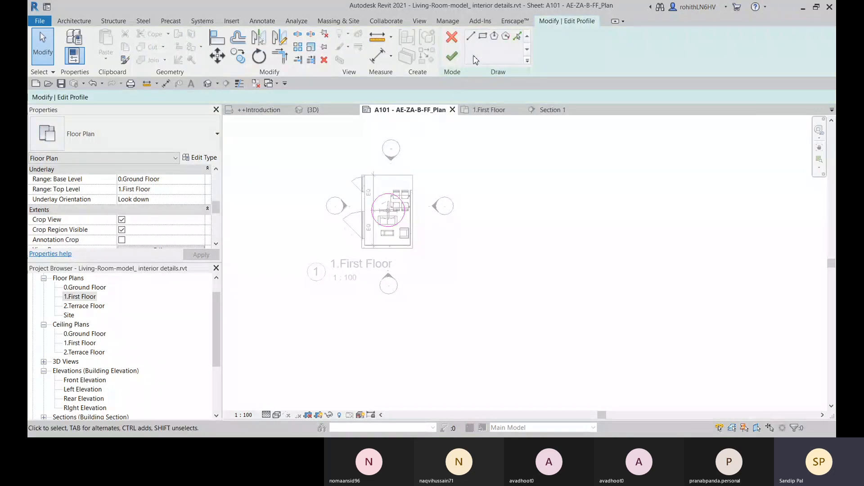
left_click(483, 36)
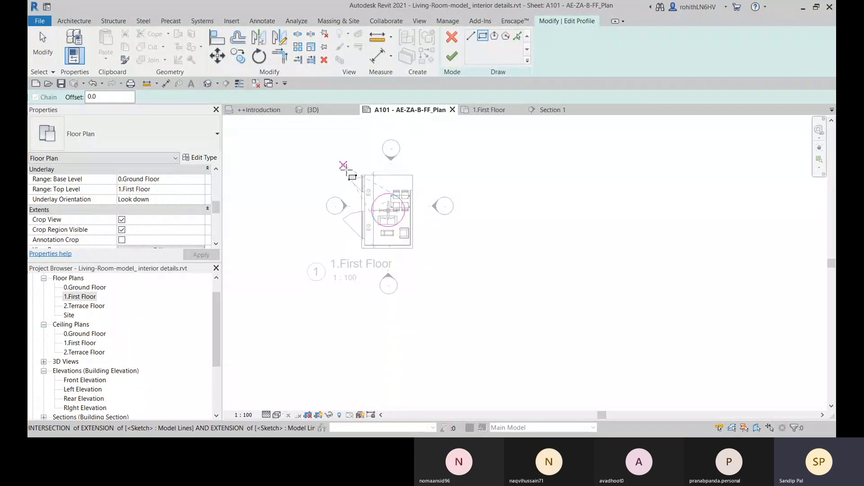
left_click(343, 166)
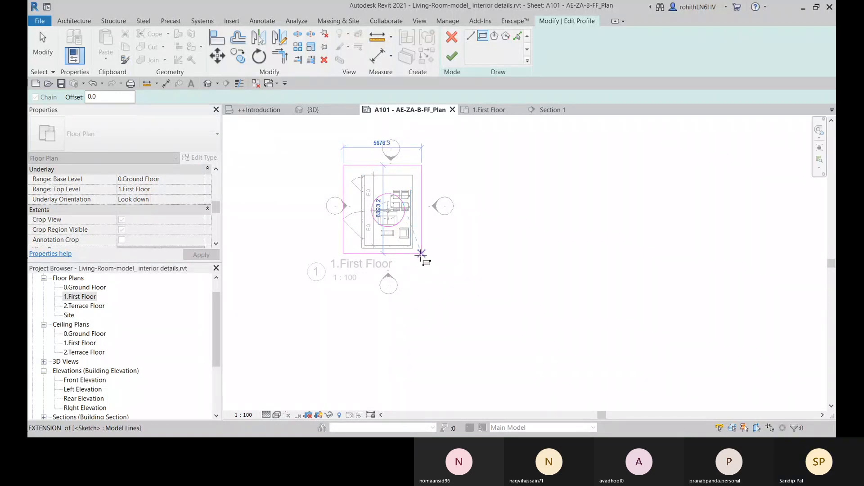
left_click(421, 253)
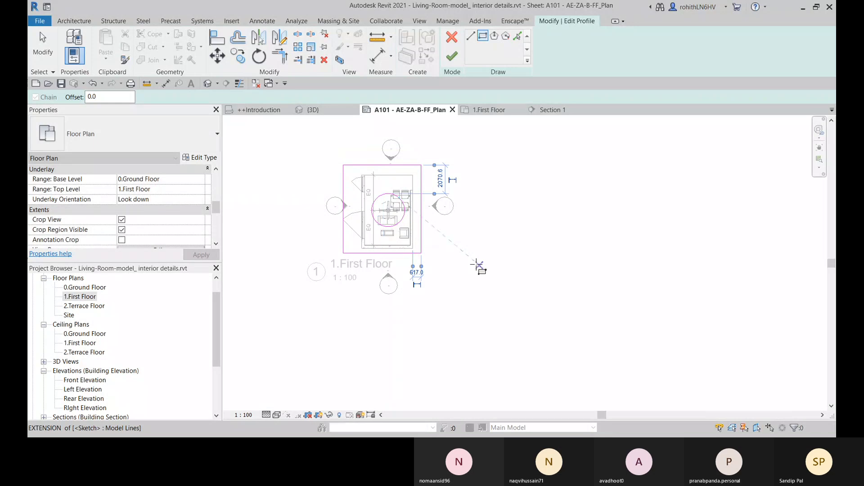
key("Escape")
key("Escape")
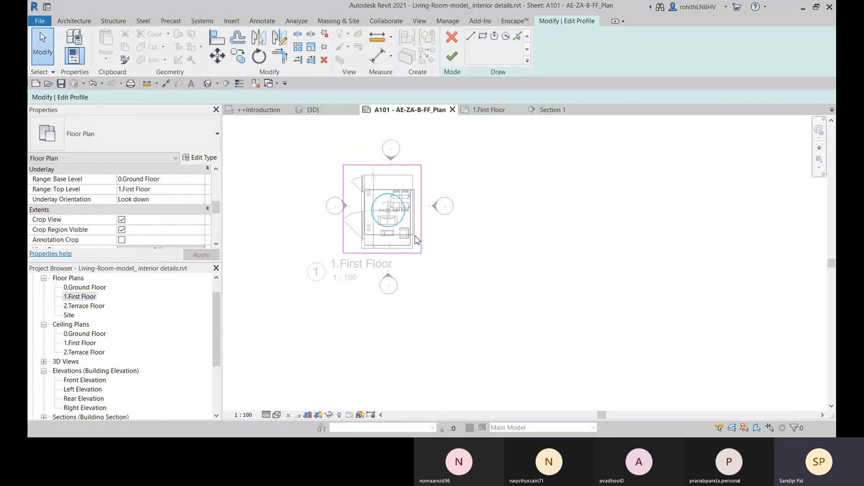
Delete the circular crop outline, move the rectangle's left edge to the window wall's outer face and finish the crop edit
key("Tab")
left_click(399, 236)
key("Delete")
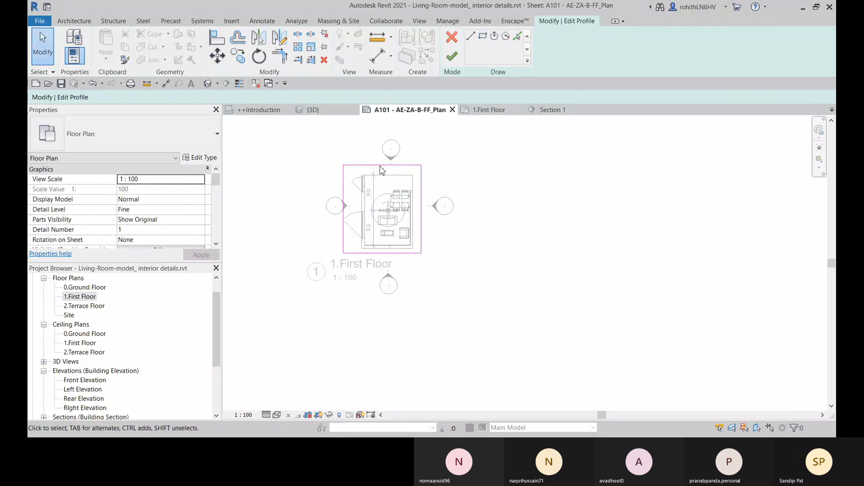
left_click(345, 200)
left_click_drag(357, 199, 362, 198)
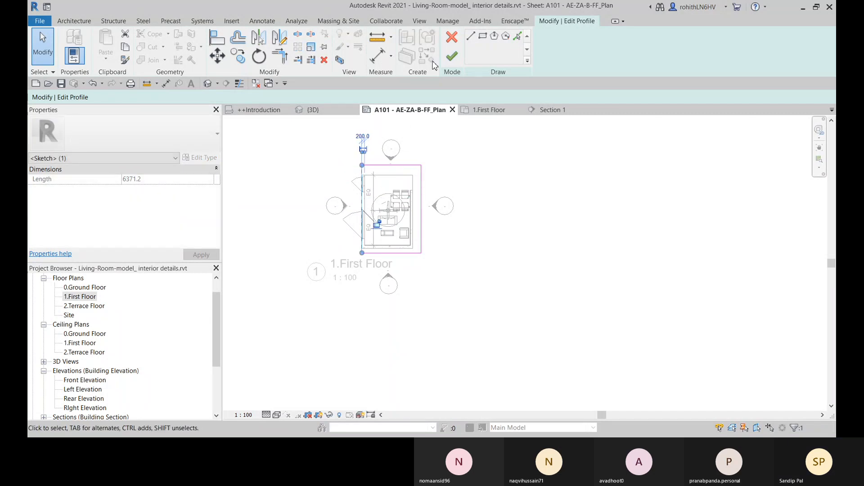
left_click(452, 57)
left_click(500, 263)
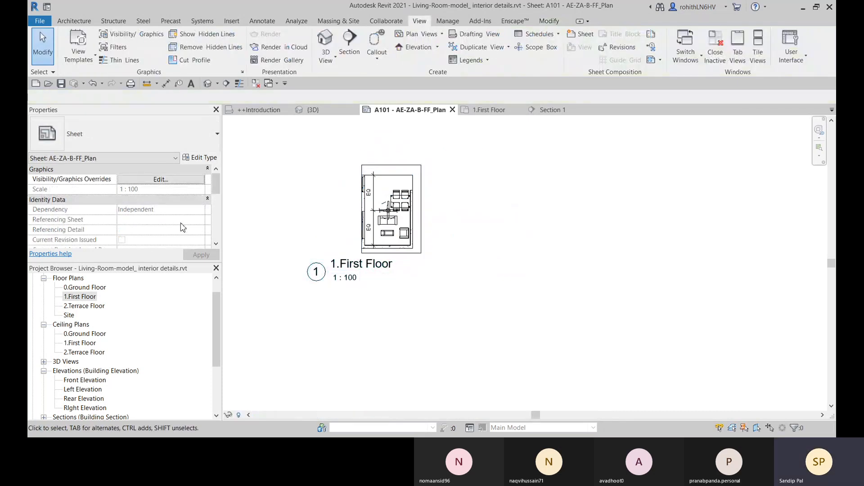
Activate the First Floor viewport and turn off Crop Region Visible while keeping the crop applied
scroll(135, 230, "down", 3)
left_click(409, 210)
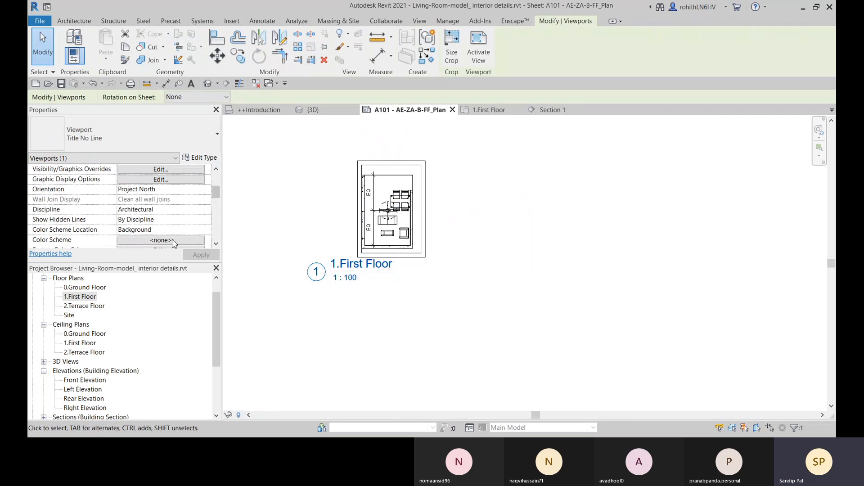
left_click(470, 56)
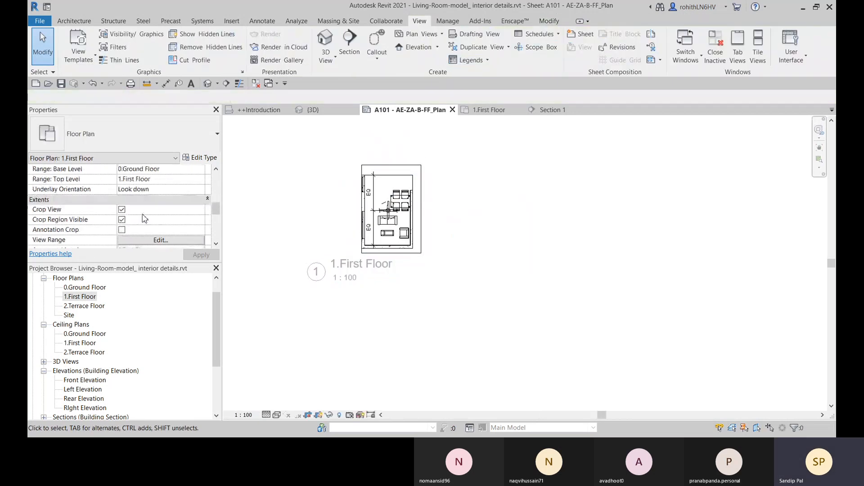
scroll(138, 210, "down", 5)
left_click(122, 220)
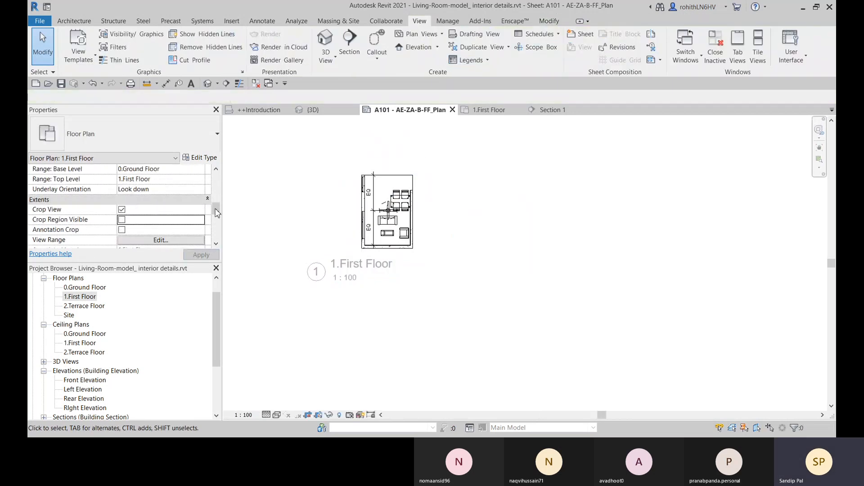
scroll(452, 249, "down", 4)
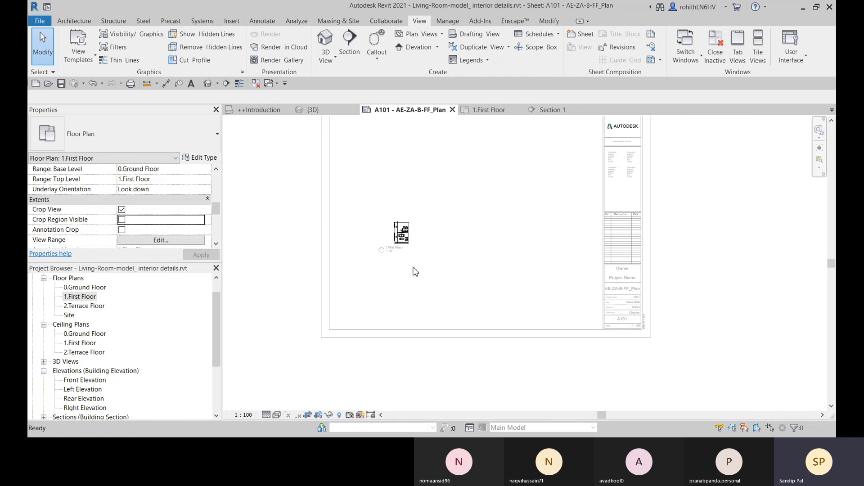
scroll(452, 249, "up", 2)
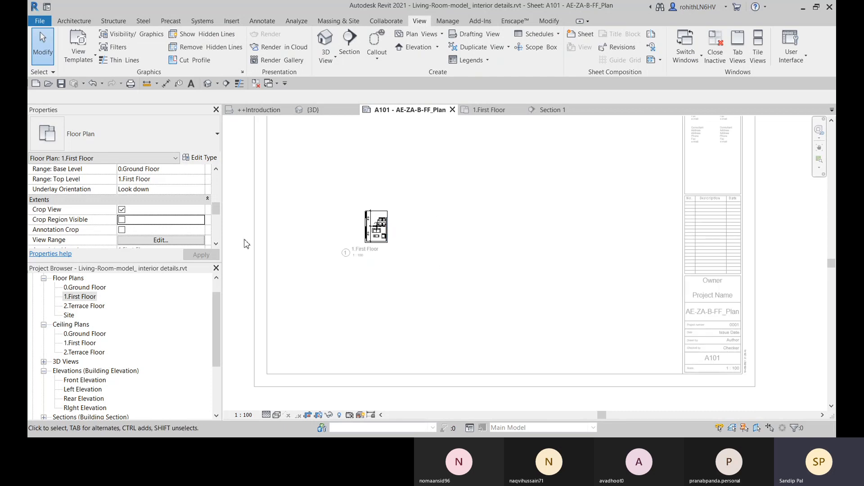
Leave the First Floor view, reactivate its viewport and set the plan's scale to 1:25
double_click(259, 248)
left_click(391, 244)
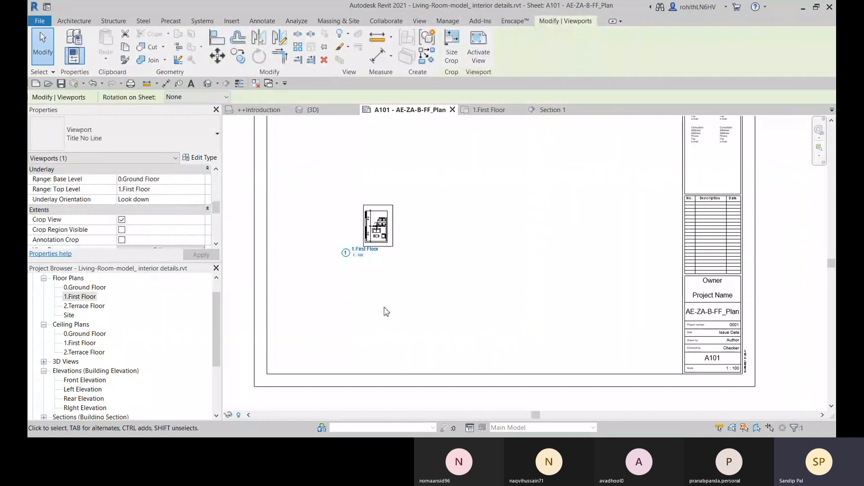
left_click(479, 45)
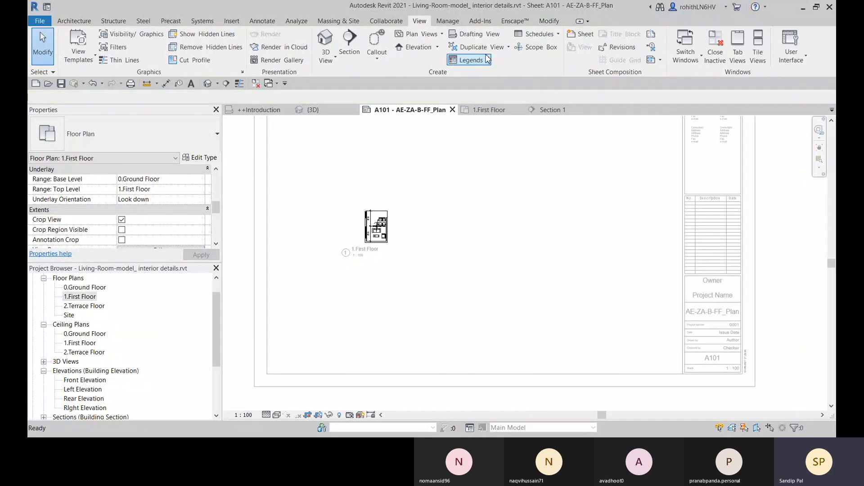
left_click(253, 414)
left_click(247, 338)
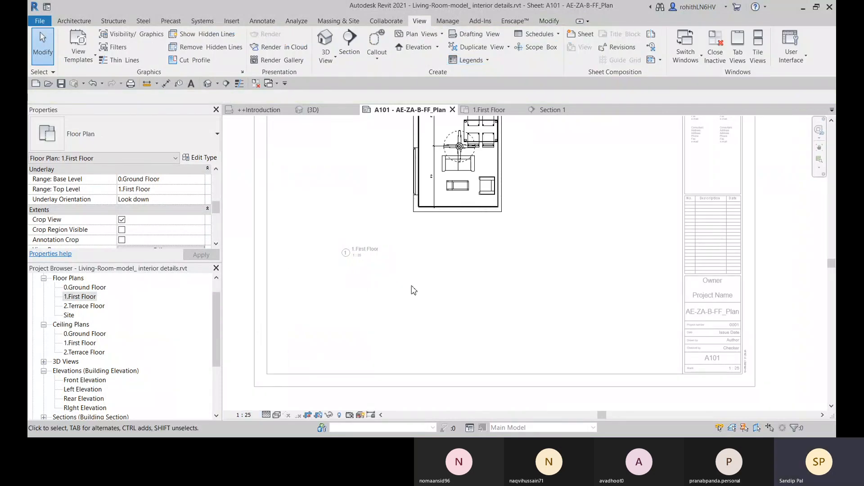
Try a 1:10 scale for the First Floor plan and settle on 1:20
scroll(415, 292, "down", 3)
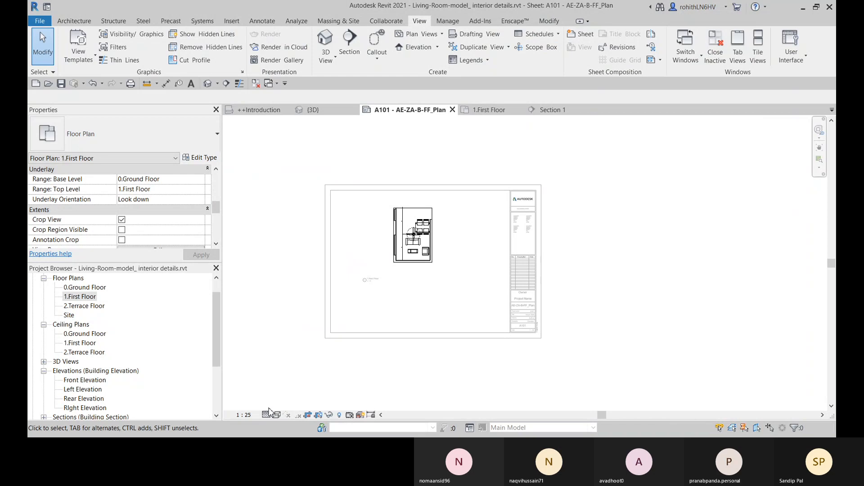
left_click(252, 415)
left_click(259, 316)
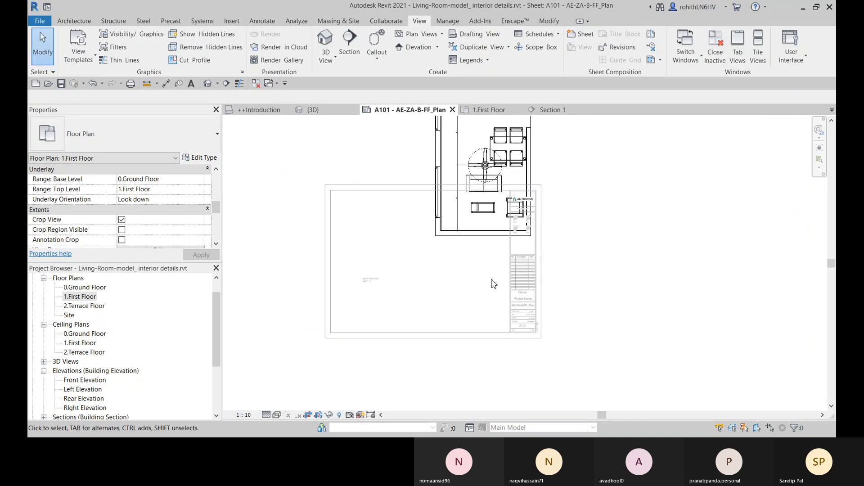
left_click(248, 414)
left_click(260, 327)
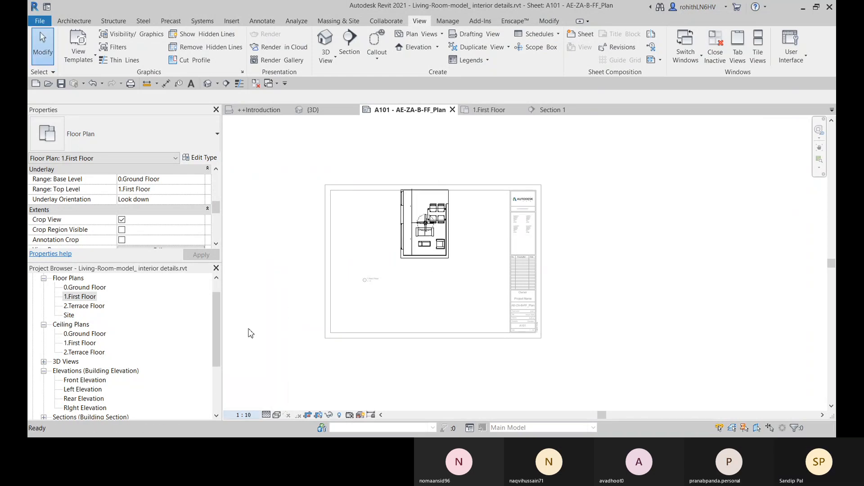
Deactivate the view and move the First Floor viewport to the upper-left part of the sheet, inside the border
middle_click_drag(438, 275, 436, 287)
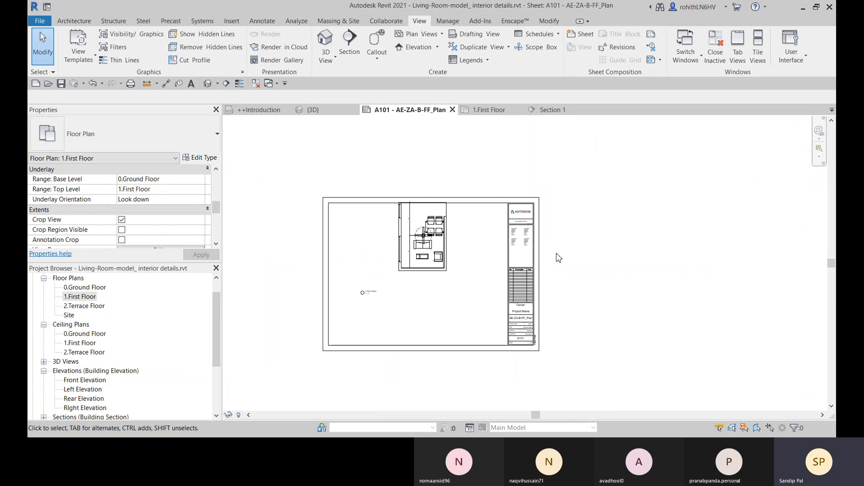
left_click(421, 257)
left_click_drag(424, 246, 361, 262)
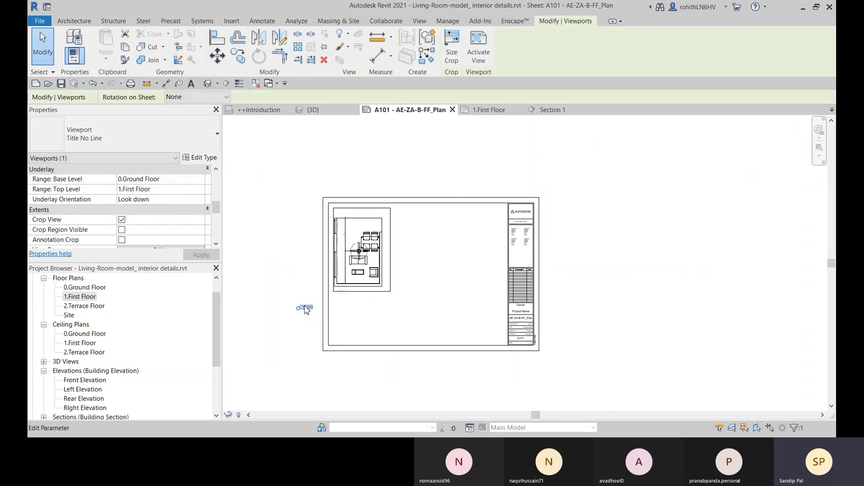
Move the First Floor view title onto the sheet, directly below the plan and near its left edge
left_click(304, 319)
left_click(306, 310)
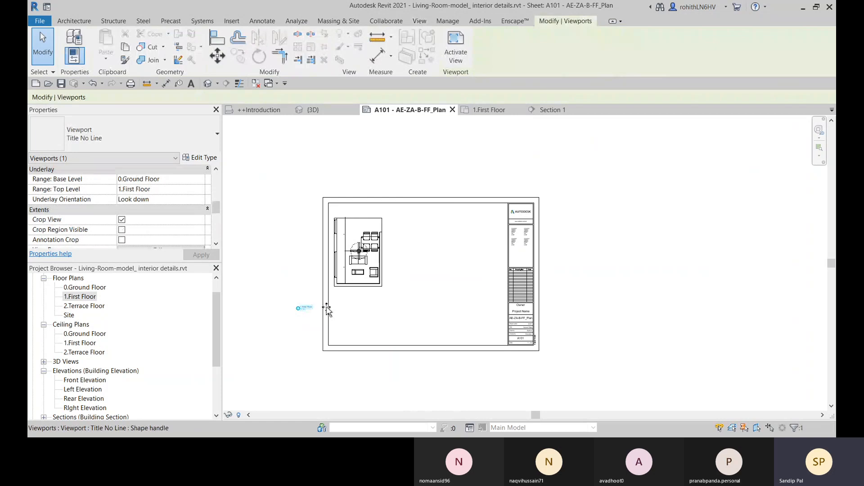
scroll(340, 301, "up", 3)
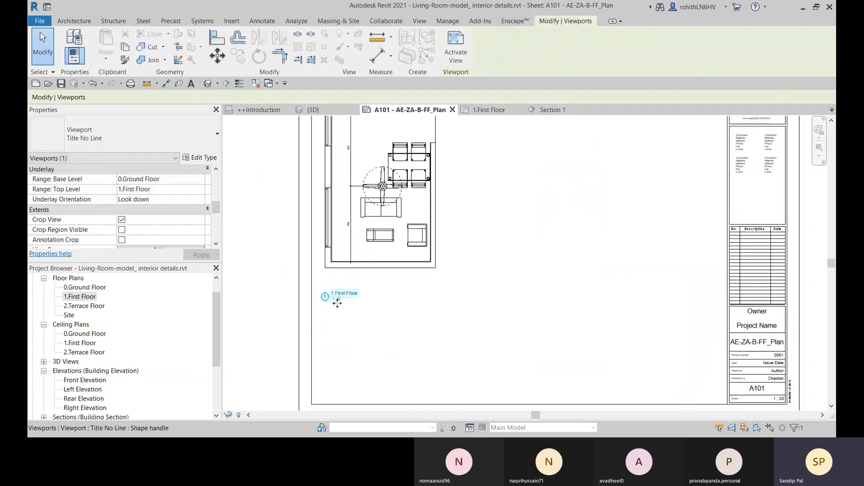
scroll(391, 303, "down", 3)
left_click(646, 268)
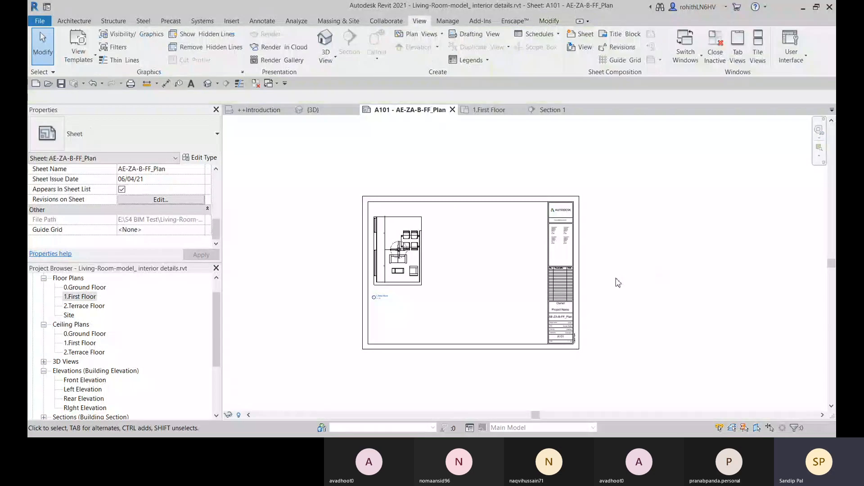
Place the Section 1 building section on the sheet, in the empty area right of the First Floor plan
scroll(75, 340, "down", 2)
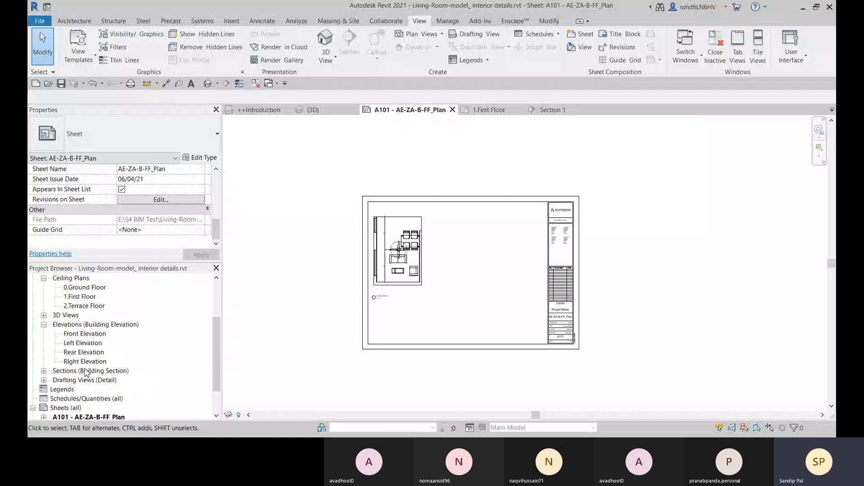
left_click(43, 371)
left_click(77, 380)
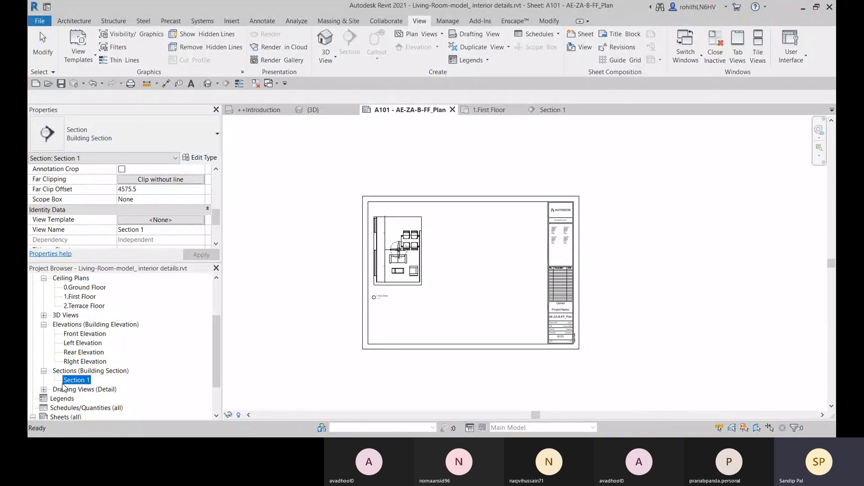
right_click(73, 383)
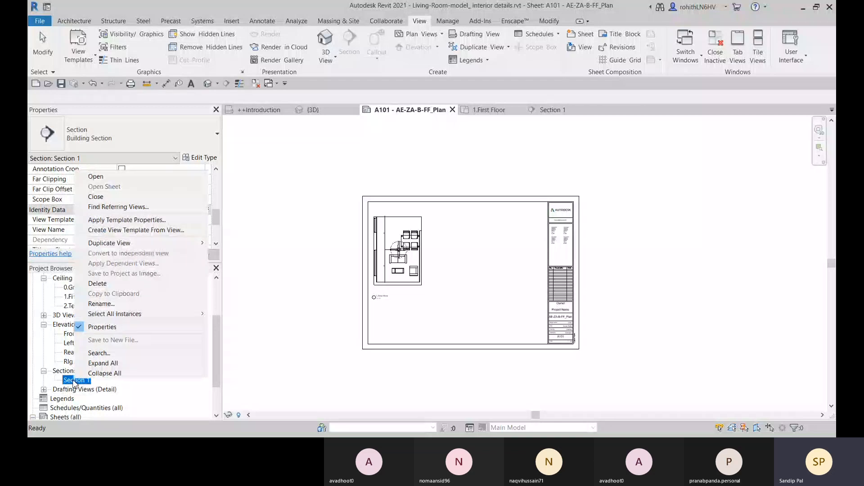
left_click(55, 384)
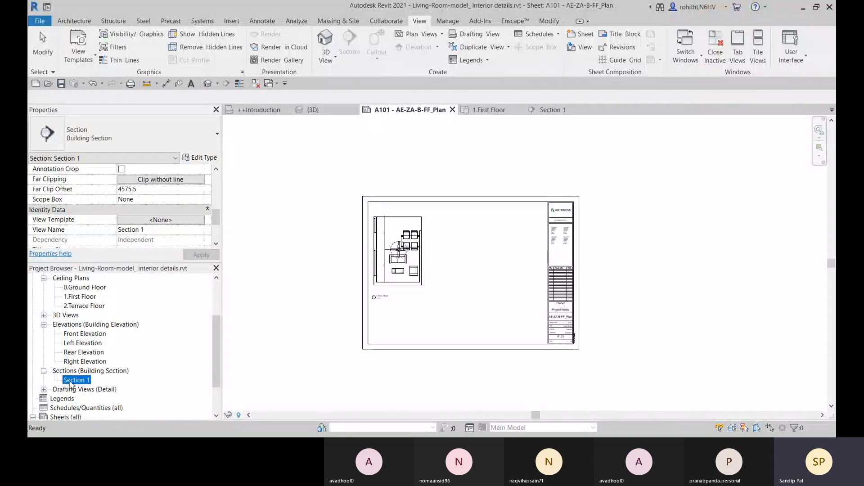
left_click_drag(479, 258, 473, 259)
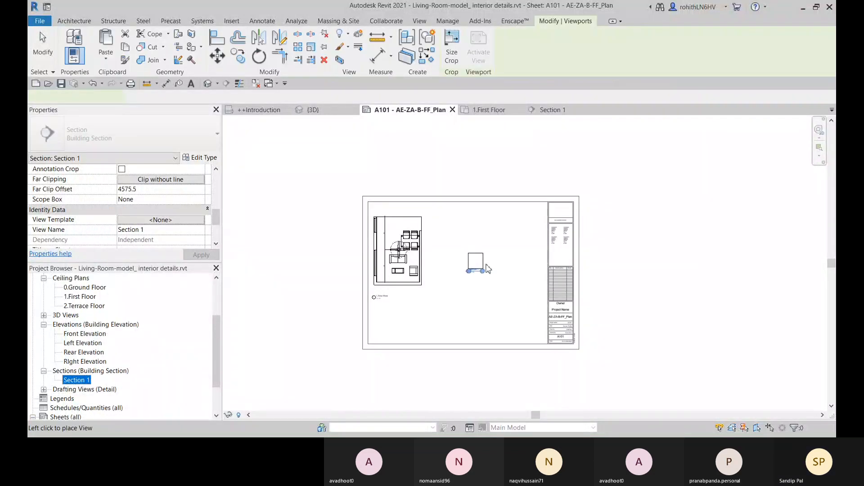
scroll(468, 260, "up", 5)
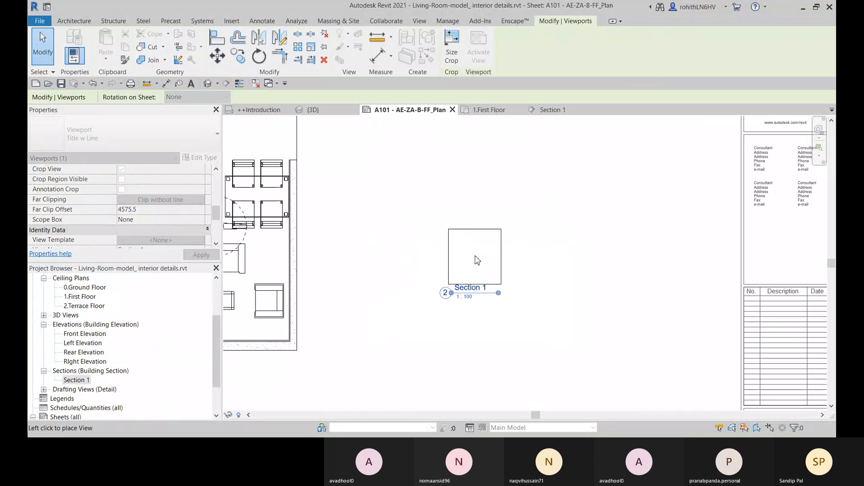
left_click(477, 260)
scroll(513, 266, "down", 4)
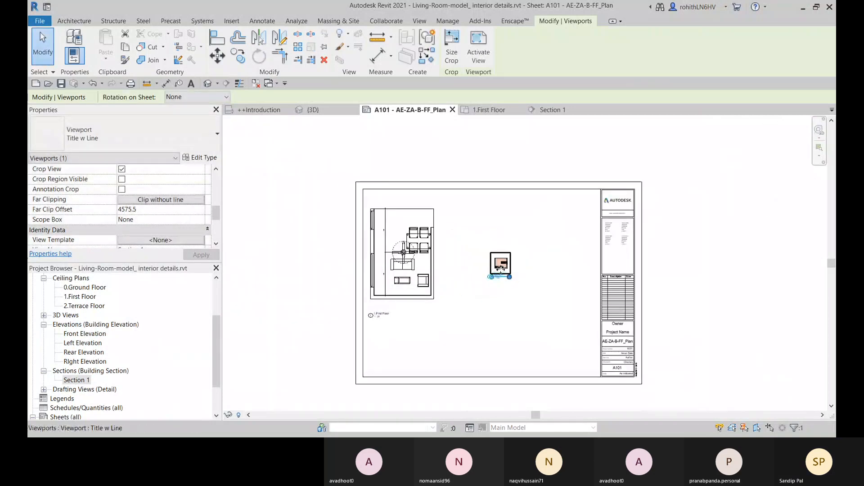
Activate the Section 1 viewport on the sheet and set its view scale to 1:20
left_click(478, 45)
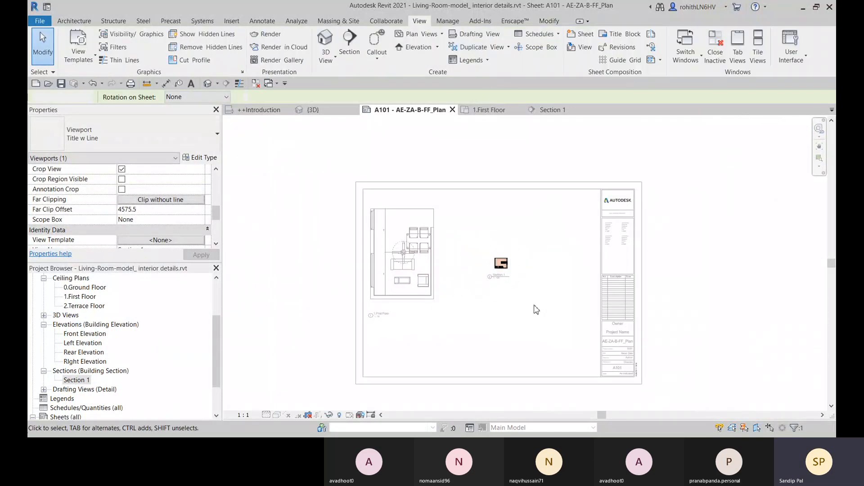
left_click(244, 414)
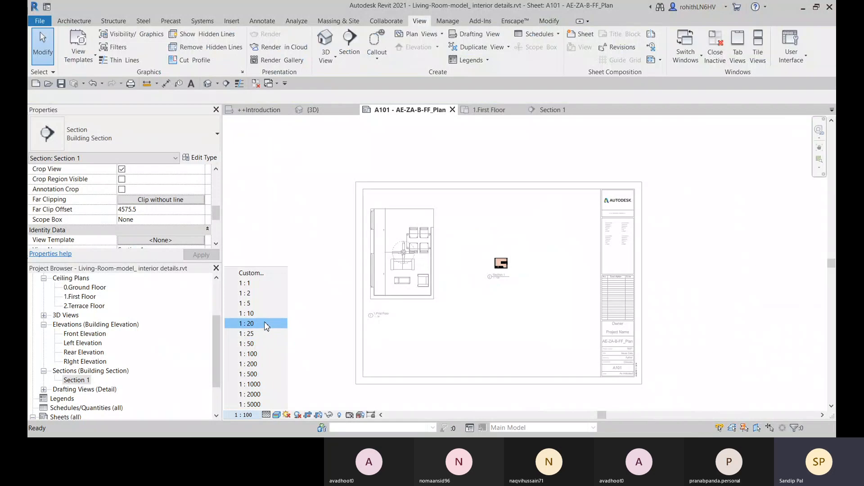
left_click(264, 322)
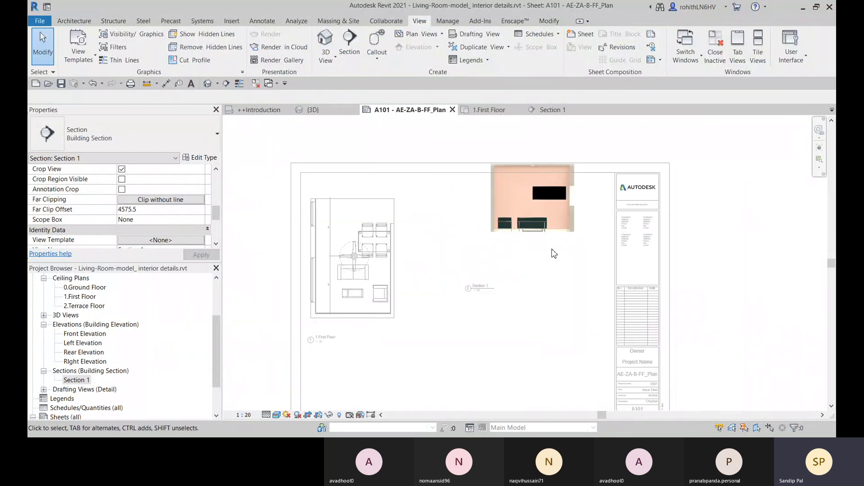
scroll(478, 221, "up", 5)
scroll(466, 289, "up", 1)
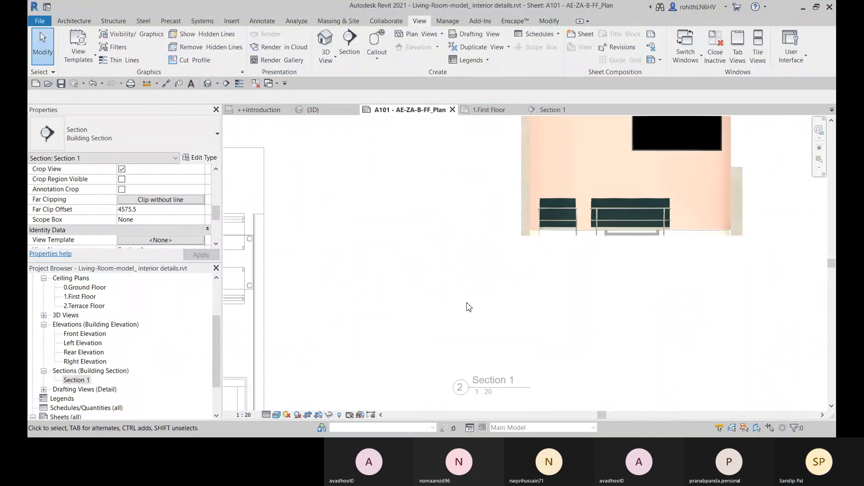
scroll(476, 263, "down", 5)
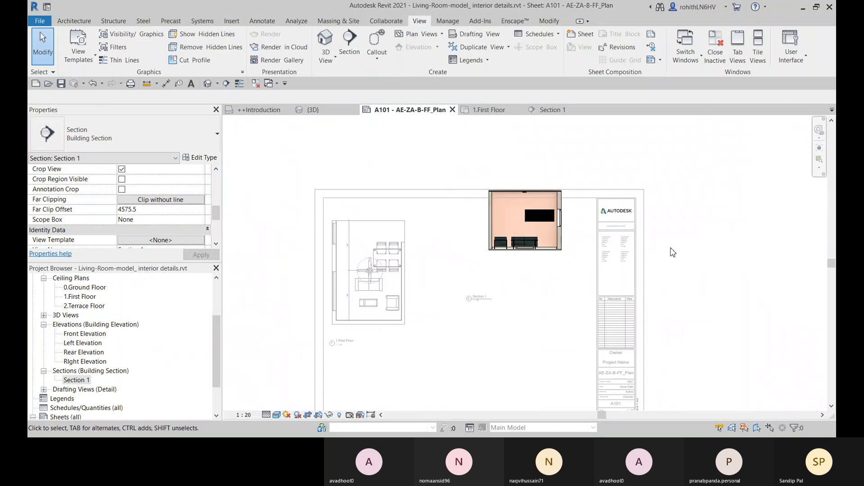
Deactivate the view and move the Section 1 viewport down inside the sheet border, beside the First Floor plan
left_click(515, 242)
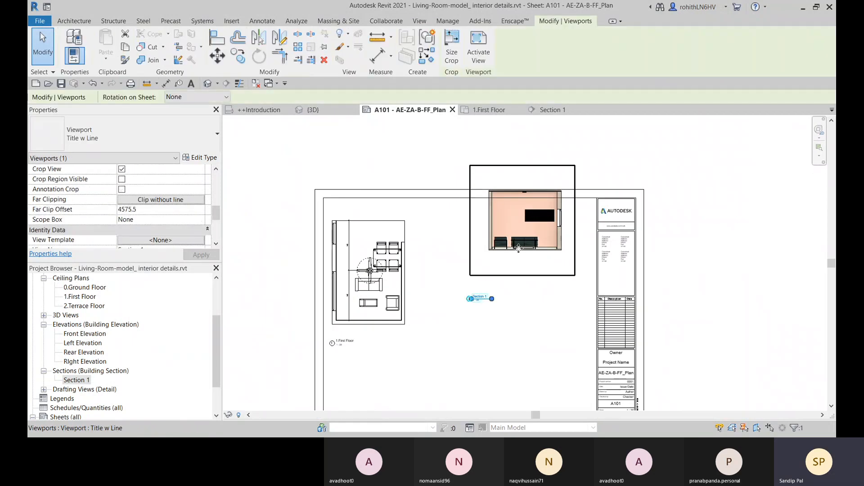
left_click_drag(518, 247, 500, 291)
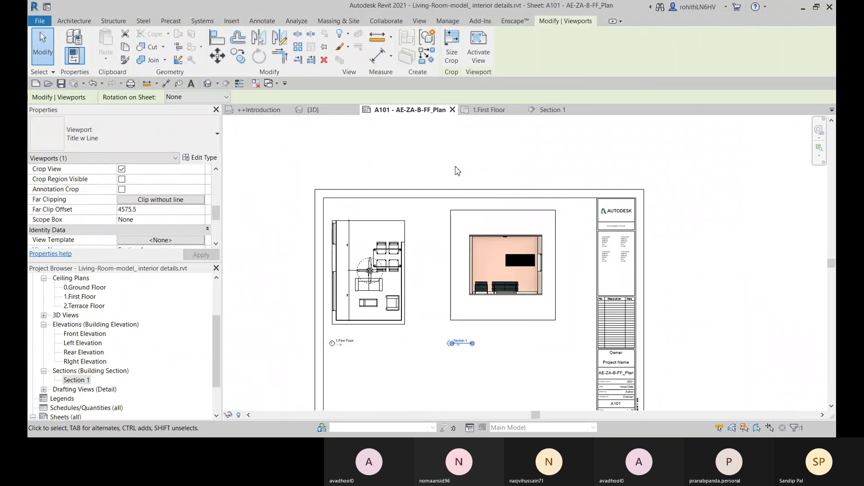
left_click(474, 155)
Move the Section 1 view title up so it sits directly below the section, near its left edge
left_click(473, 343)
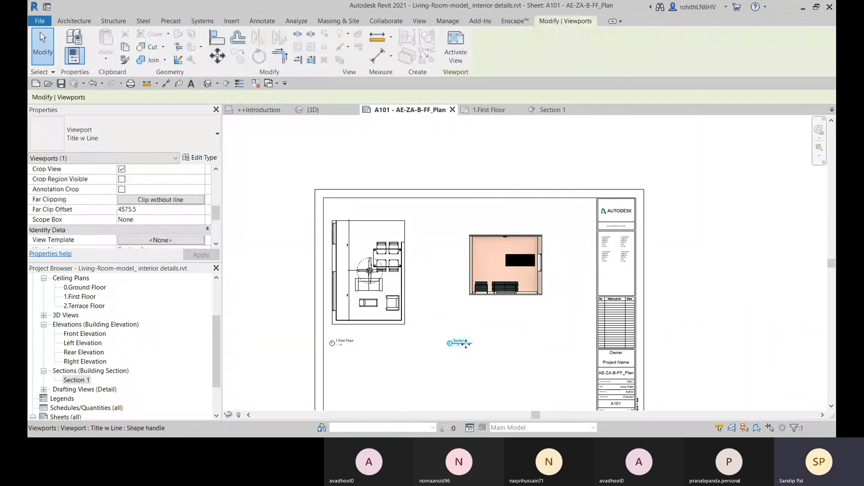
left_click_drag(473, 344, 489, 307)
left_click(677, 258)
Examine the placed Section 1 view with its title, and the scale entry in the sheet's title block
scroll(448, 295, "up", 5)
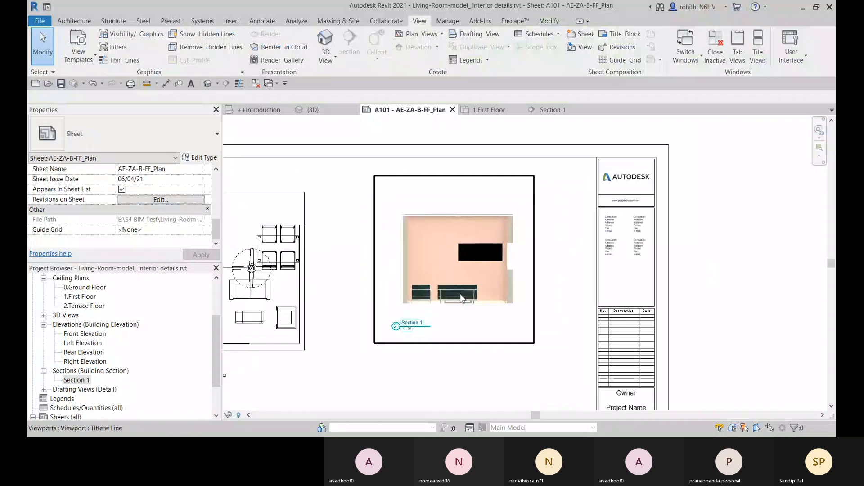
scroll(512, 296, "down", 4)
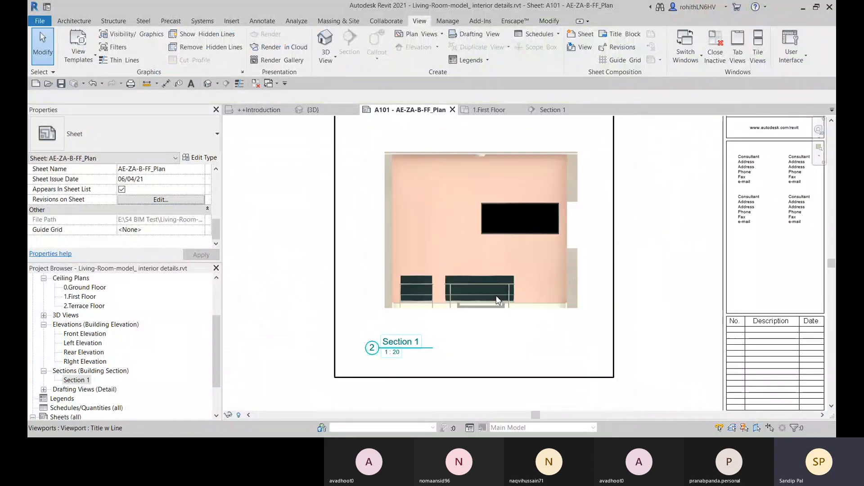
scroll(512, 296, "down", 1)
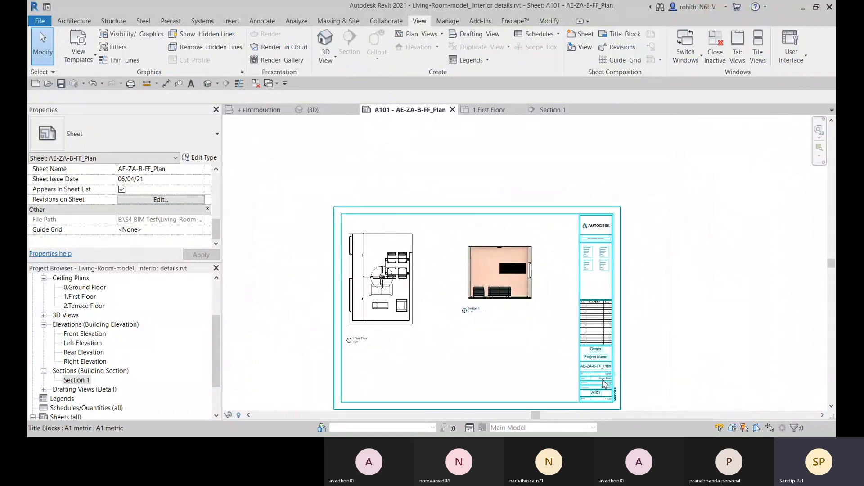
scroll(609, 405, "up", 5)
middle_click_drag(608, 405, 609, 303)
scroll(513, 340, "up", 3)
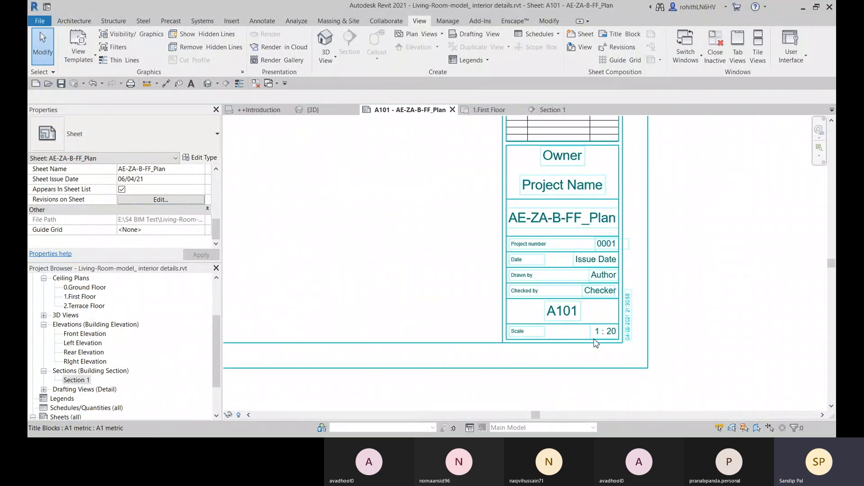
scroll(479, 321, "down", 5)
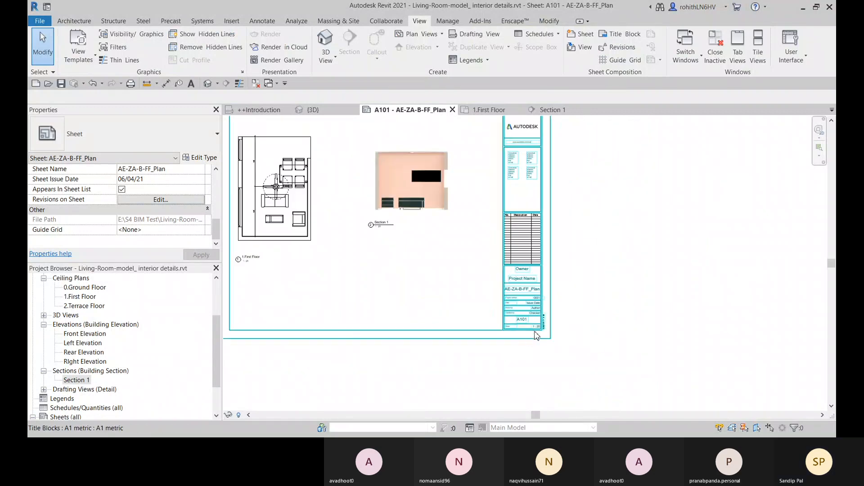
scroll(540, 323, "up", 5)
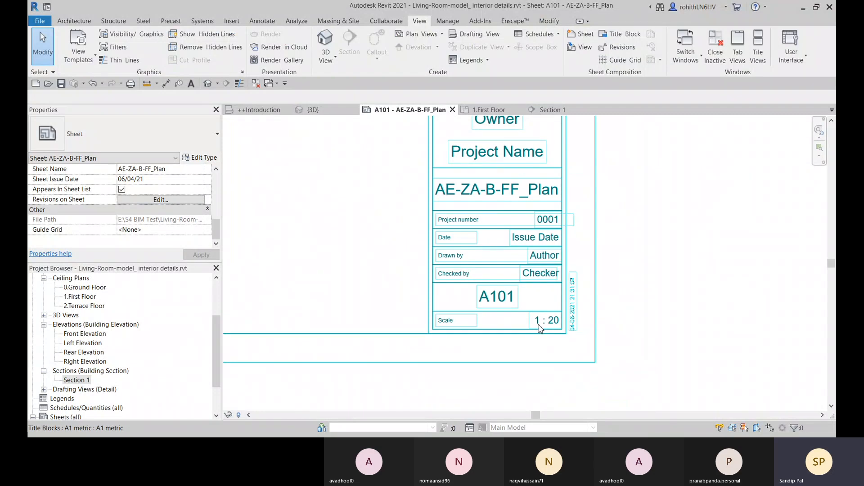
scroll(334, 293, "down", 1)
scroll(334, 293, "down", 4)
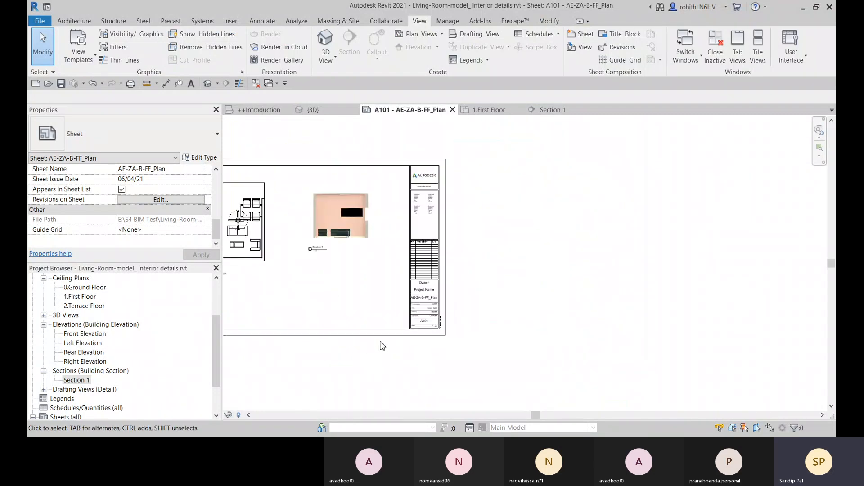
Examine the title block fields of sheet A101, including its scale entry, along with the placed floor plan and section viewports
scroll(600, 307, "up", 2)
scroll(600, 307, "up", 3)
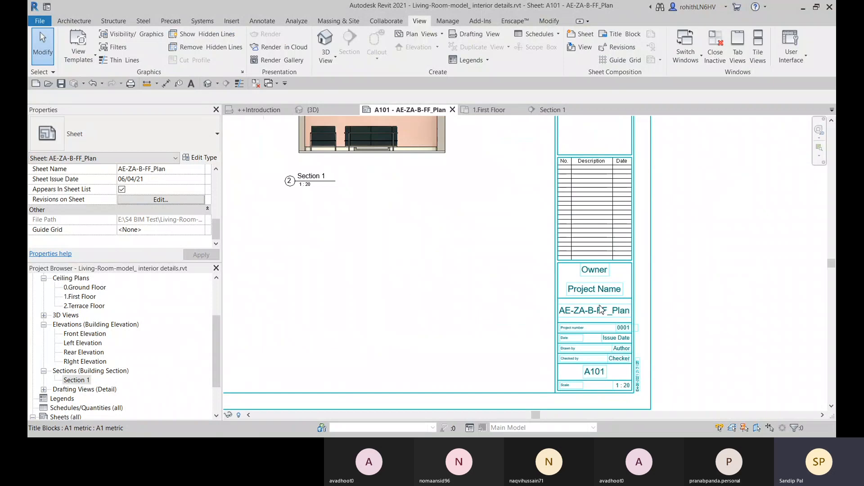
scroll(622, 343, "up", 4)
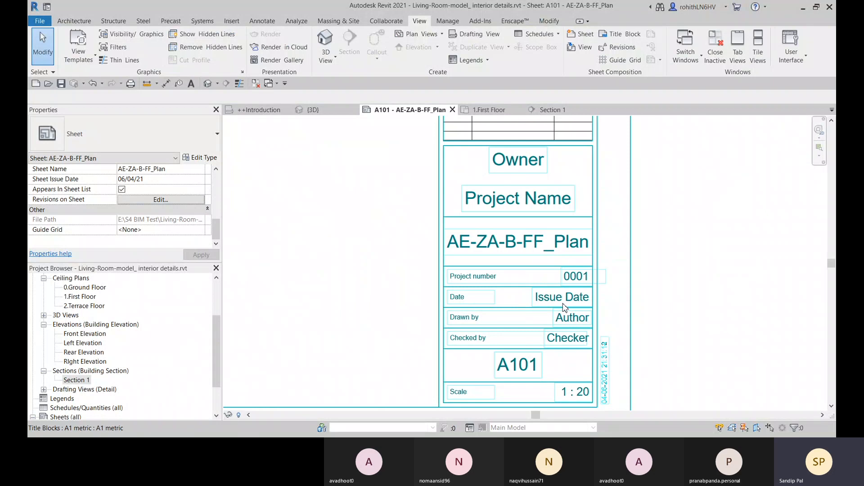
scroll(569, 323, "down", 6)
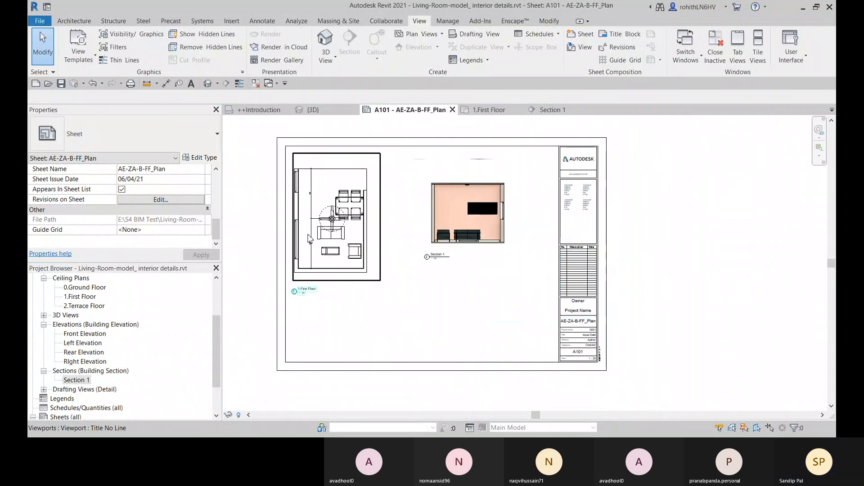
scroll(121, 227, "up", 3)
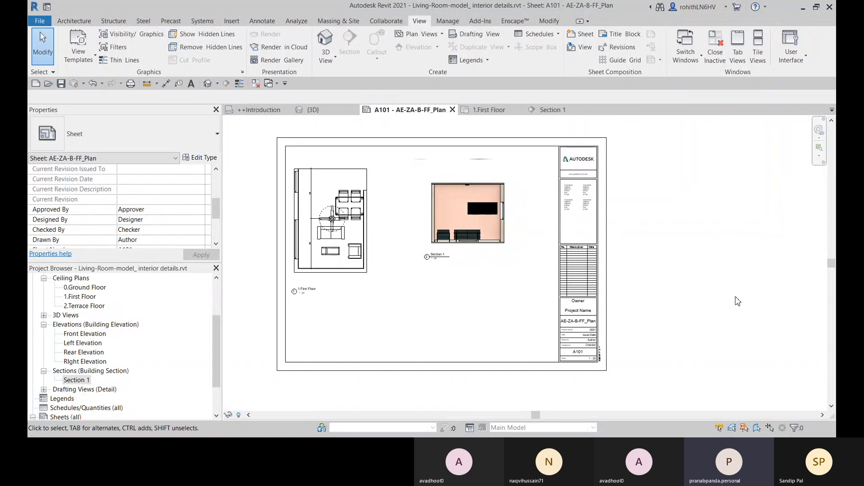
left_click(469, 240)
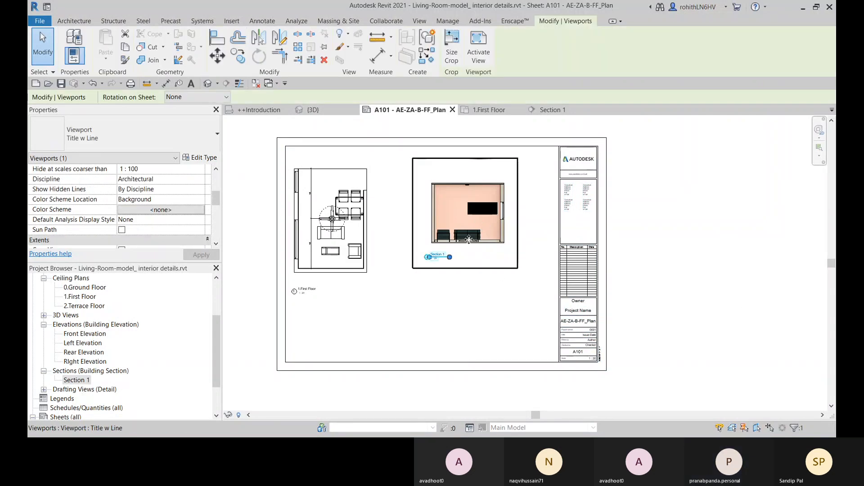
scroll(594, 362, "up", 5)
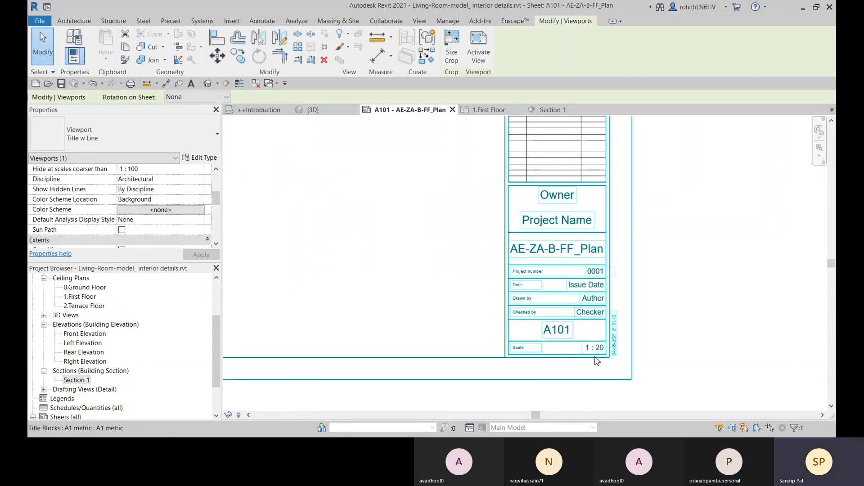
scroll(599, 353, "down", 5)
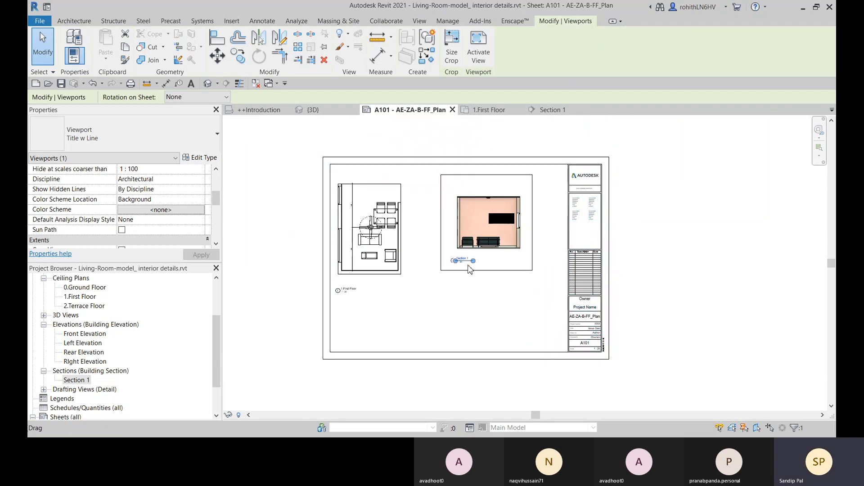
Set the Section 1 view's scale to 1 : 10 from within the sheet and move its viewport inside the sheet border beside the floor plan
scroll(468, 264, "up", 4)
left_click(419, 21)
double_click(482, 266)
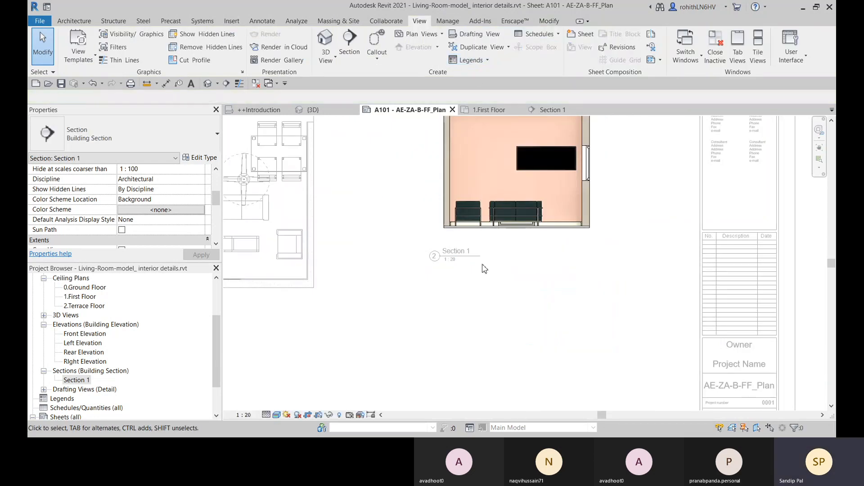
scroll(482, 266, "up", 2)
left_click(244, 415)
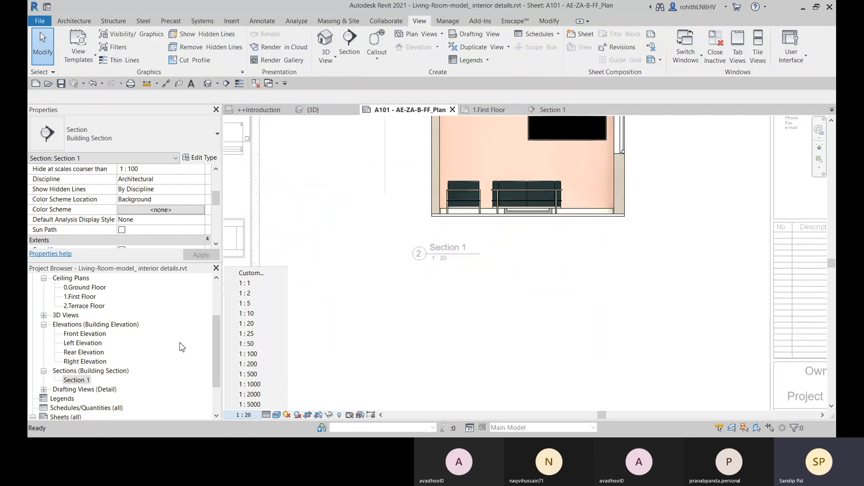
left_click(245, 314)
scroll(489, 298, "down", 5)
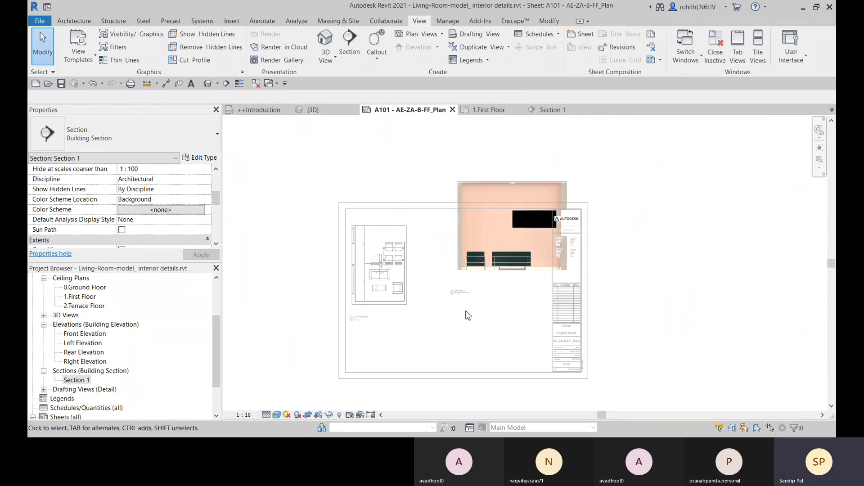
double_click(677, 194)
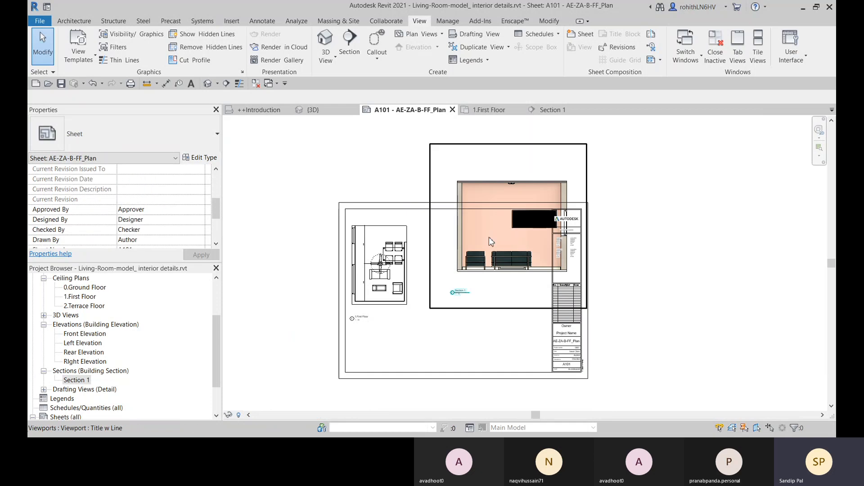
left_click(489, 236)
left_click_drag(489, 238, 464, 281)
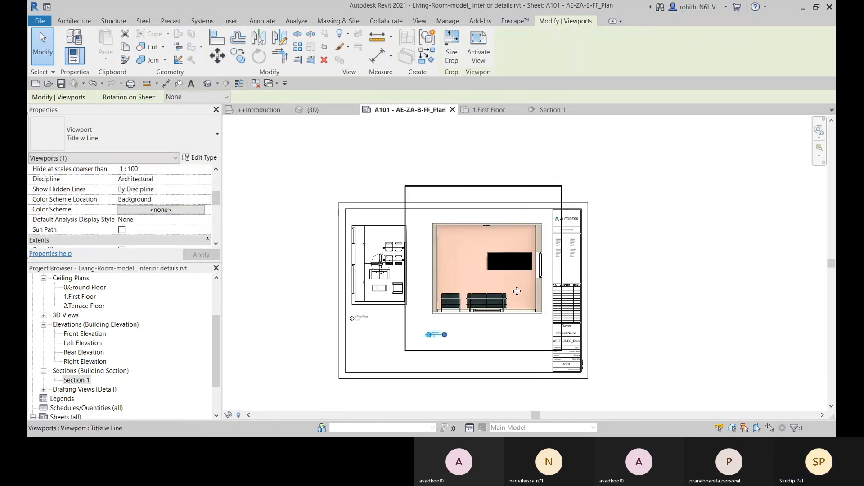
Check the scale entry in the sheet's title block
left_click(582, 270)
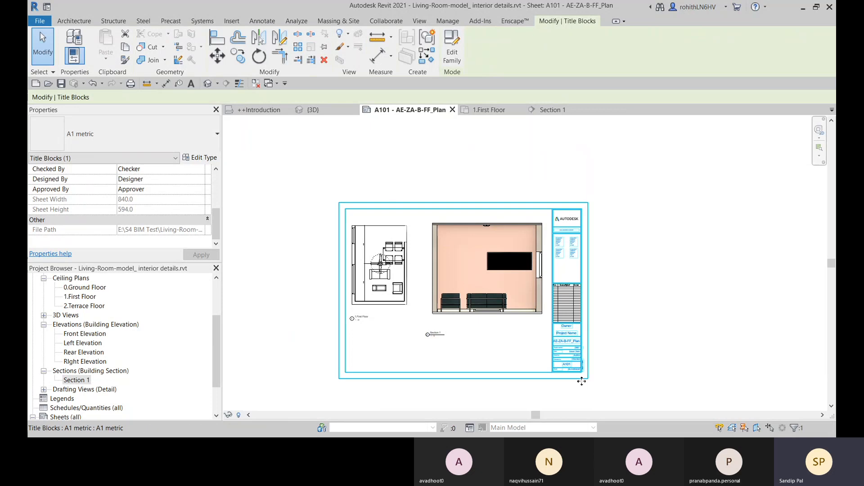
scroll(574, 370, "up", 5)
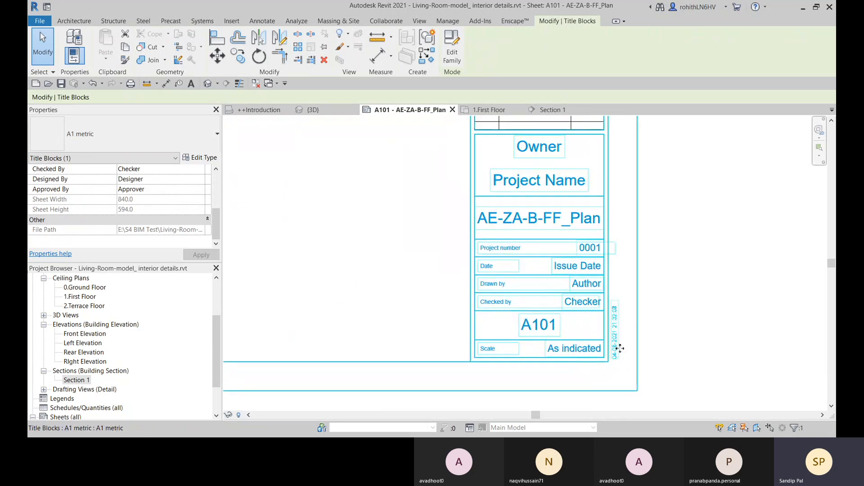
left_click(653, 338)
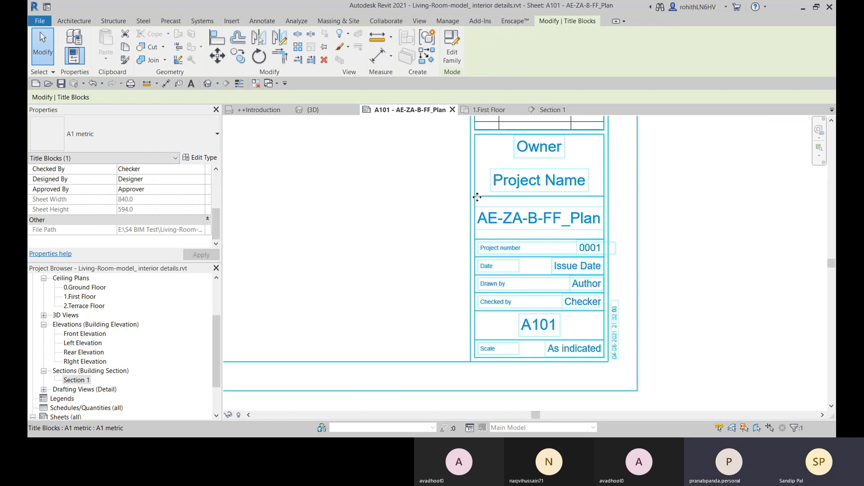
scroll(414, 214, "down", 5)
middle_click_drag(585, 194, 671, 250)
left_click(676, 236)
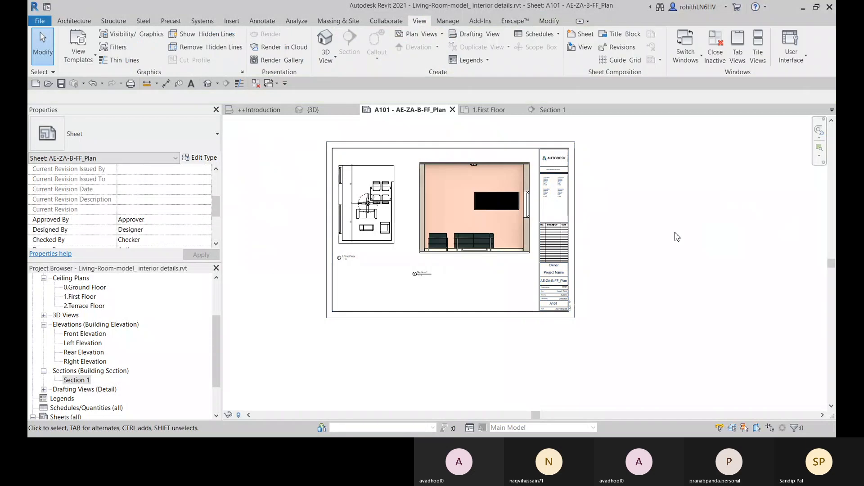
Review the sheet layout and compare the scale labels beneath the 1.First Floor and Section 1 viewports
scroll(458, 268, "up", 4)
middle_click_drag(450, 276, 492, 343)
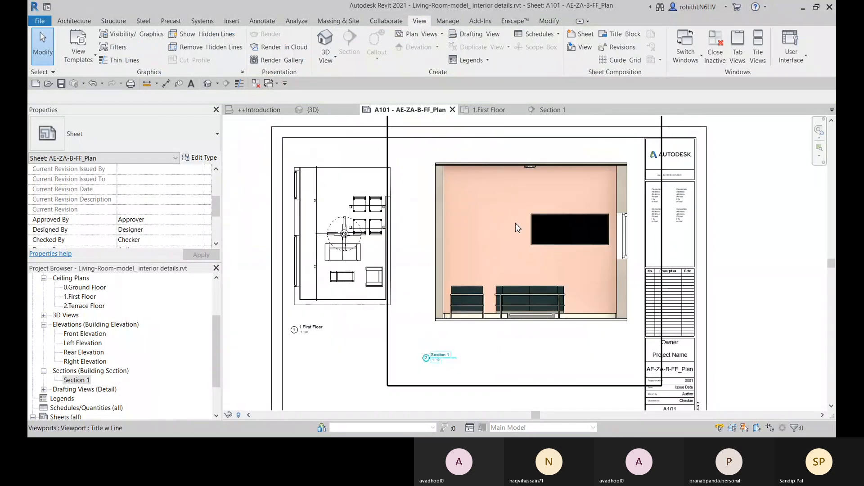
scroll(565, 287, "down", 3)
middle_click_drag(563, 285, 567, 274)
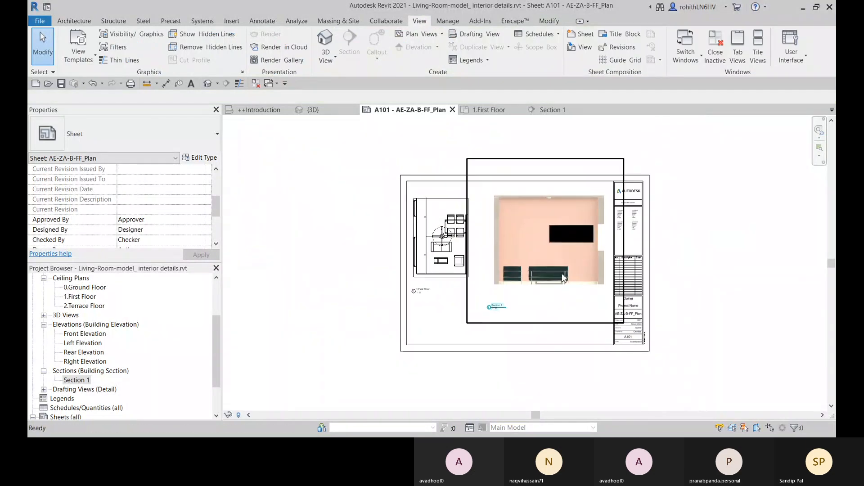
scroll(130, 210, "up", 3)
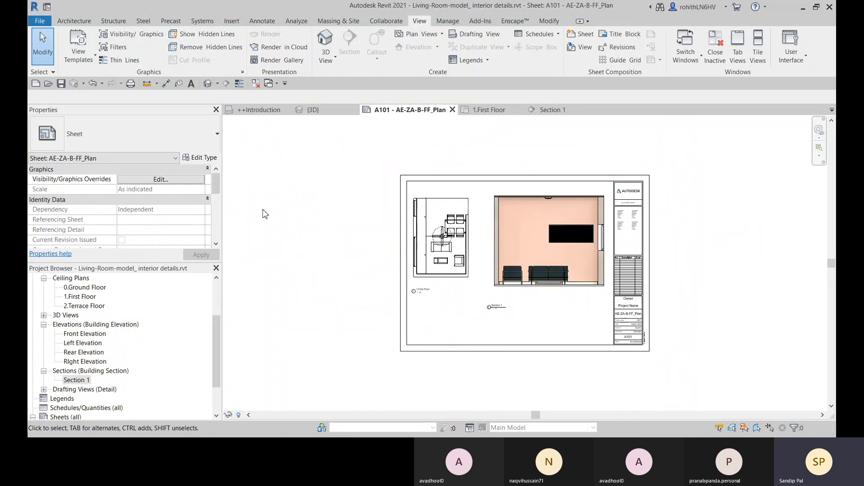
scroll(267, 216, "up", 2)
scroll(317, 214, "down", 4)
middle_click_drag(296, 257, 313, 263)
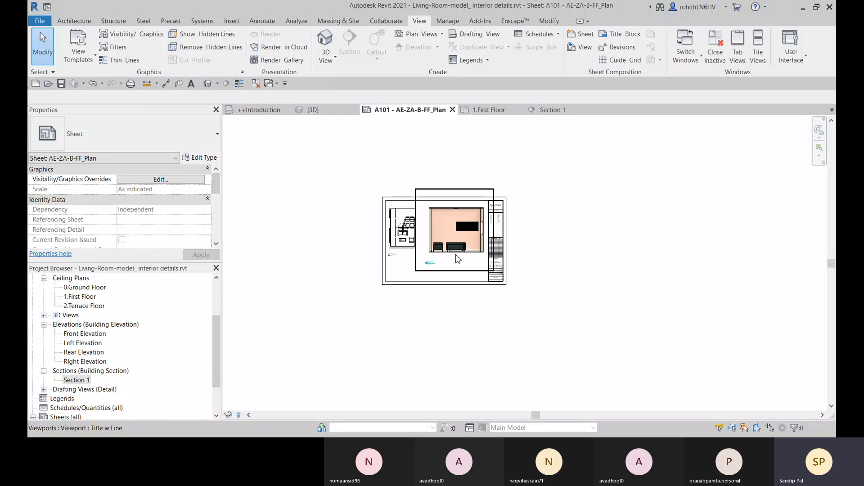
middle_click_drag(434, 286, 470, 305)
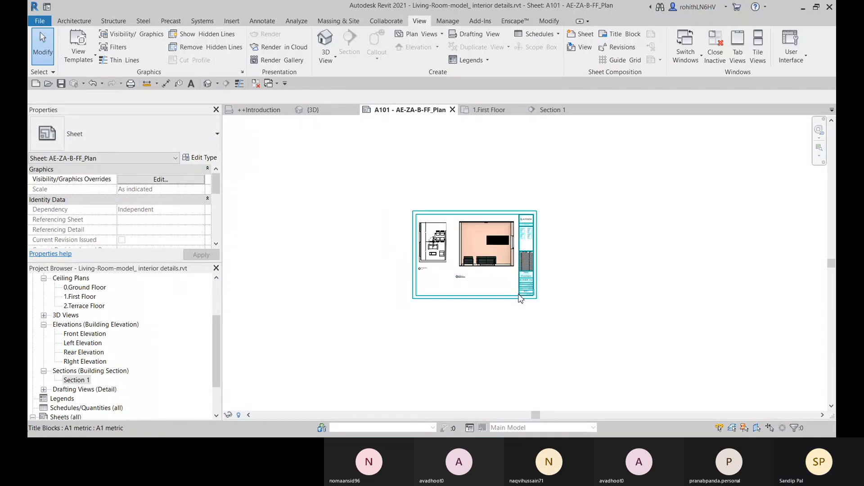
scroll(464, 266, "up", 3)
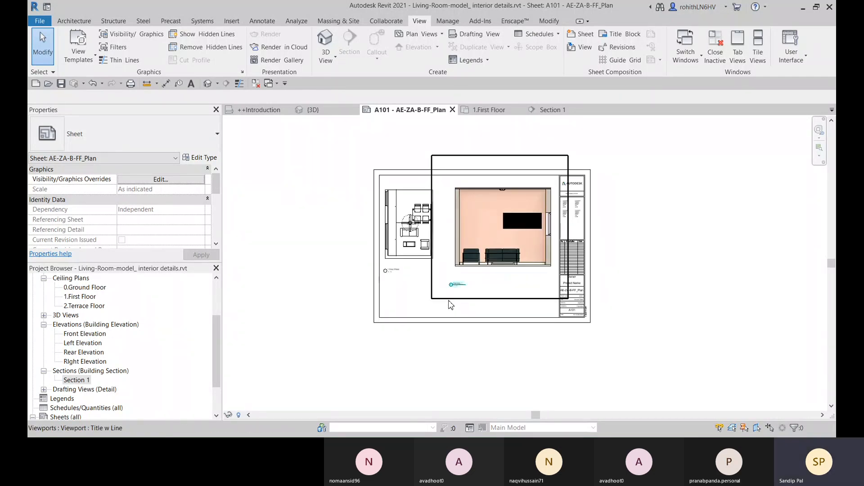
scroll(421, 244, "up", 2)
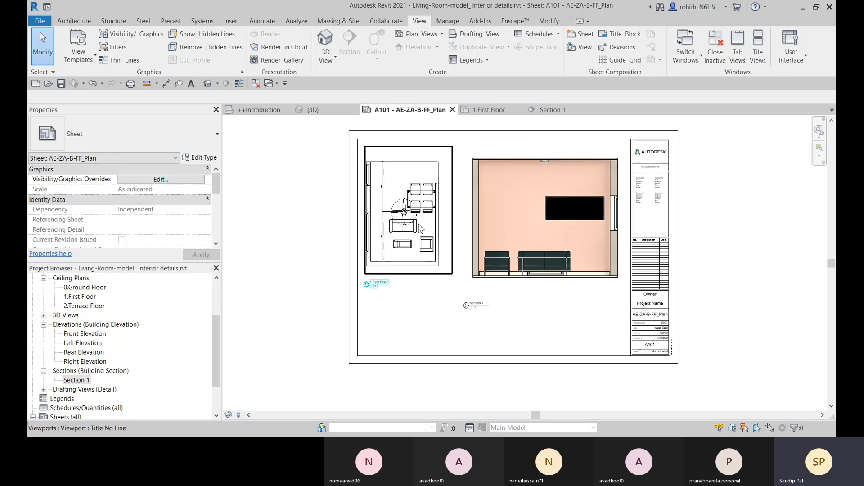
scroll(386, 189, "up", 2)
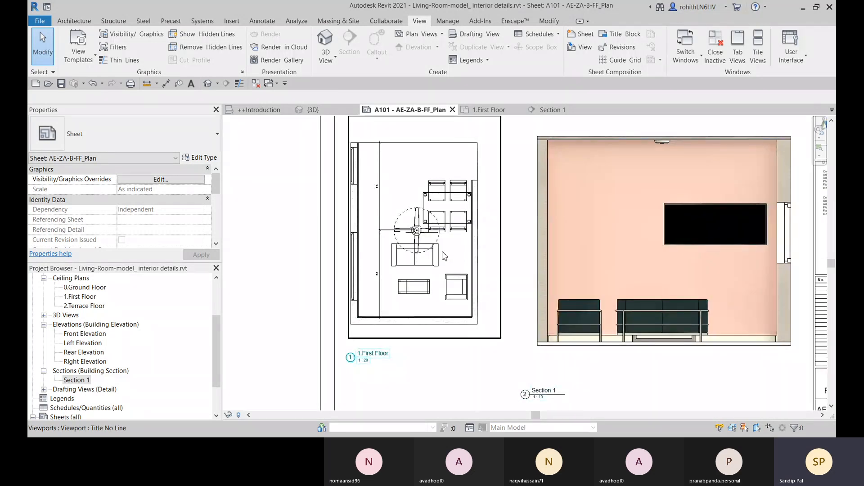
scroll(554, 298, "down", 2)
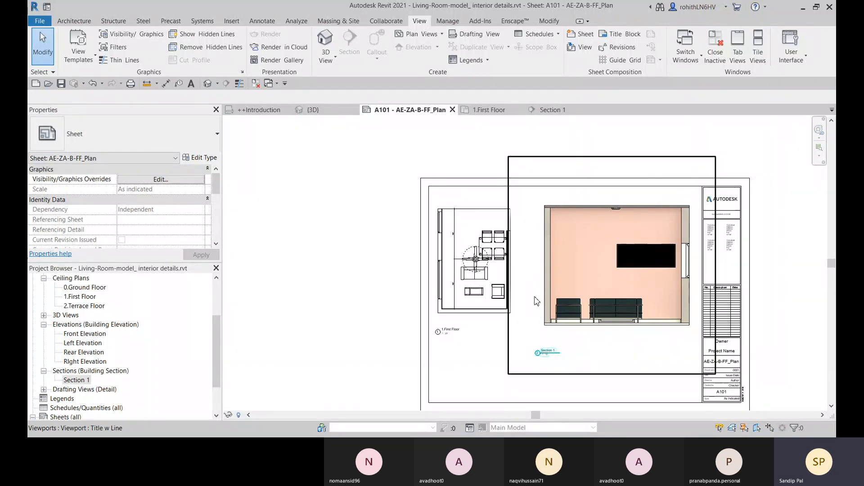
scroll(538, 306, "down", 2)
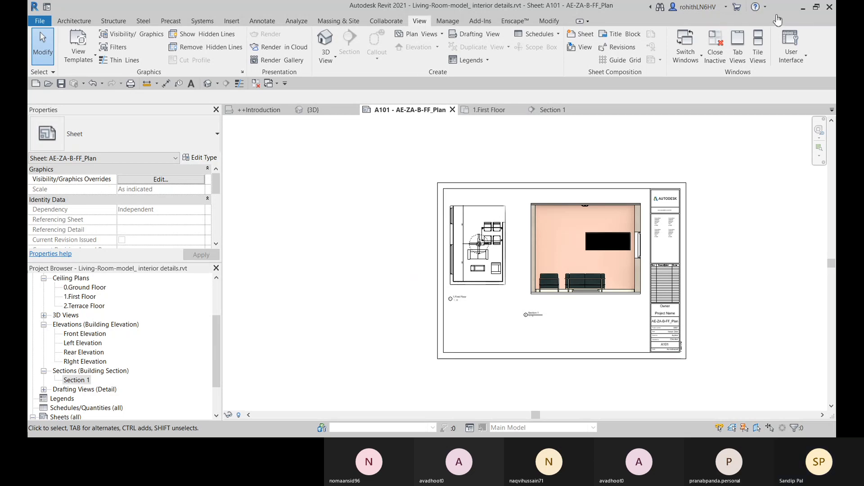
middle_click_drag(594, 321, 536, 314)
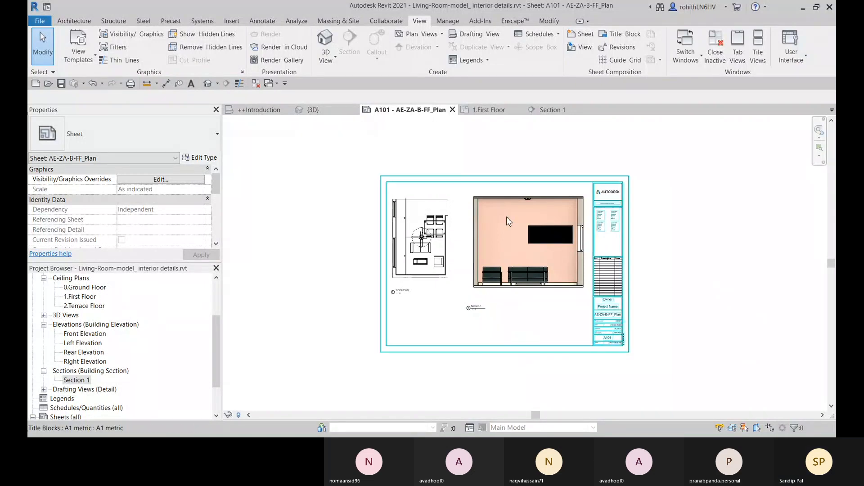
Create a new building-component schedule for the Walls category named Wall Schedule, with the New Construction phase
scroll(49, 396, "down", 1)
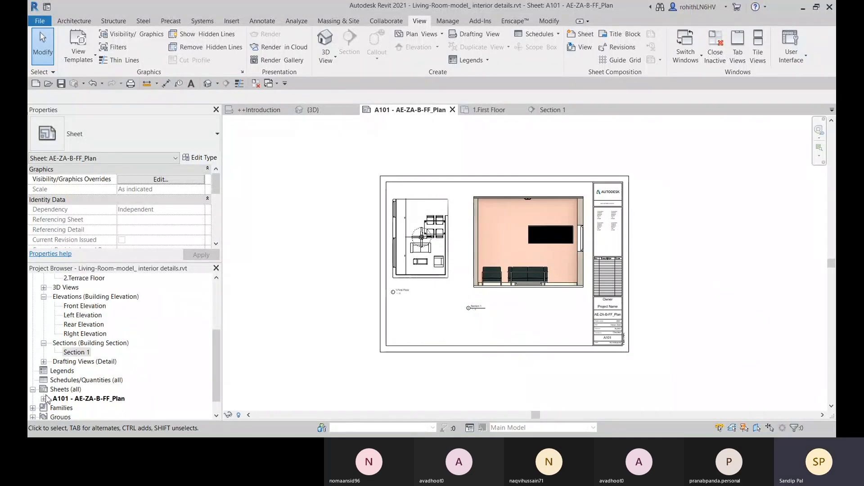
left_click(76, 381)
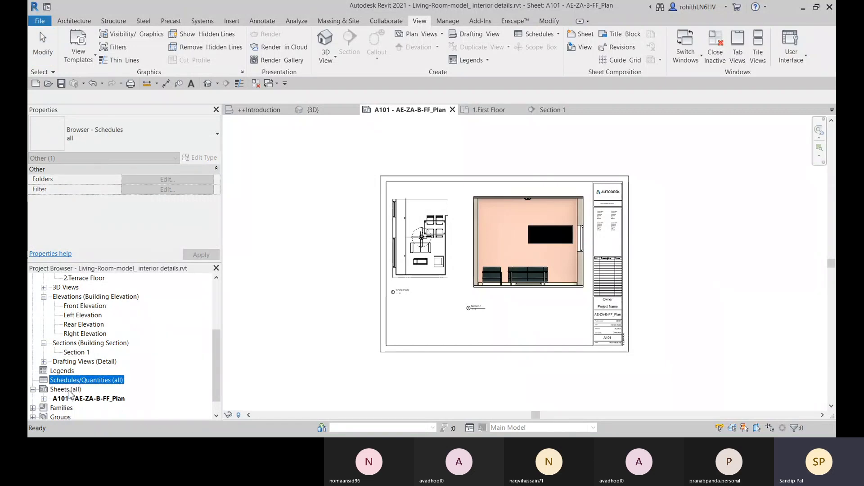
right_click(64, 382)
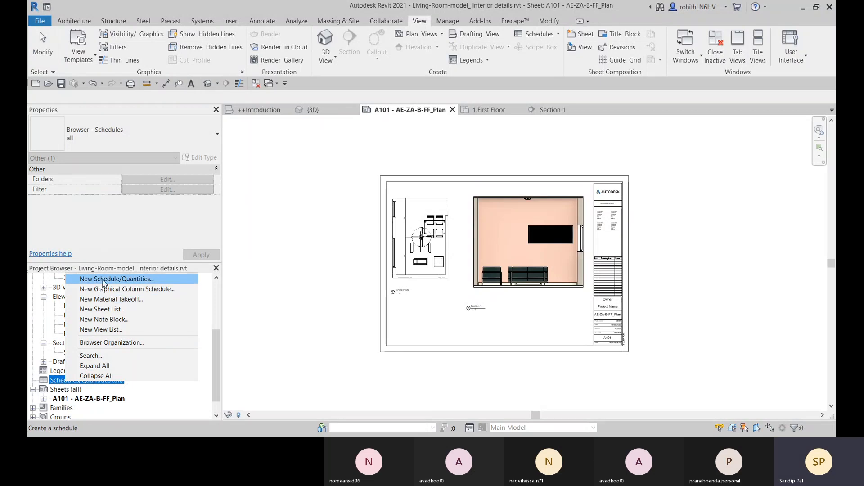
left_click(133, 280)
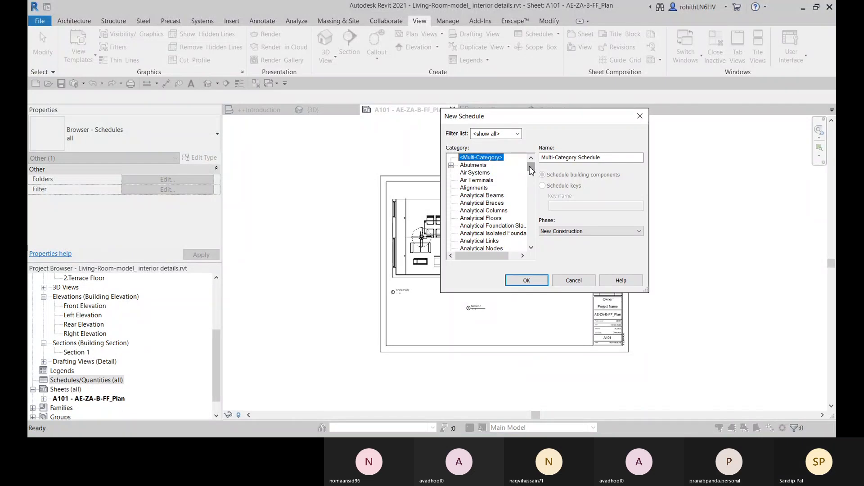
left_click_drag(531, 167, 537, 244)
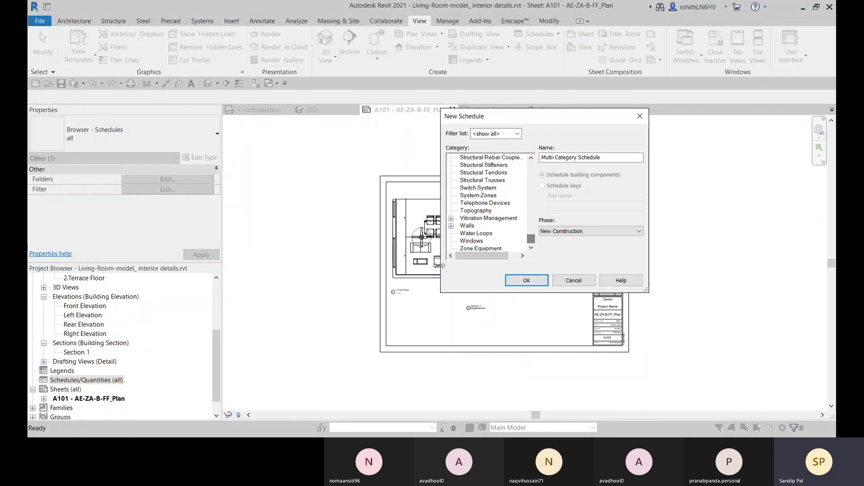
left_click(468, 226)
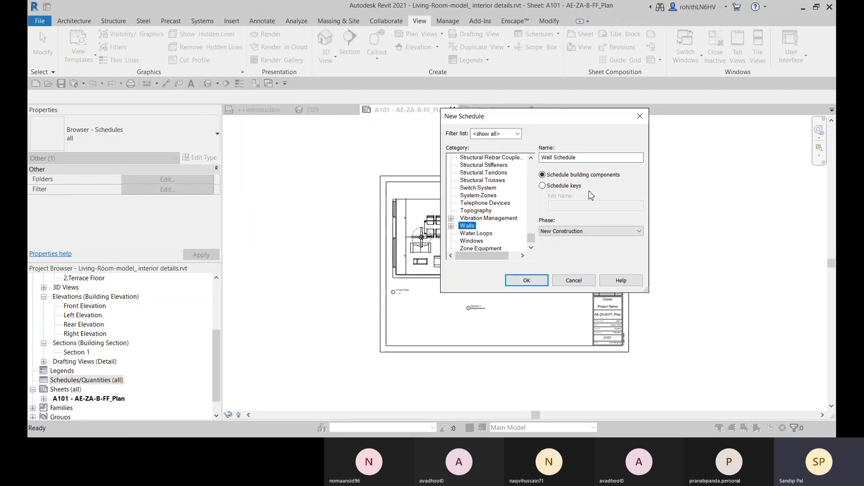
left_click(583, 157)
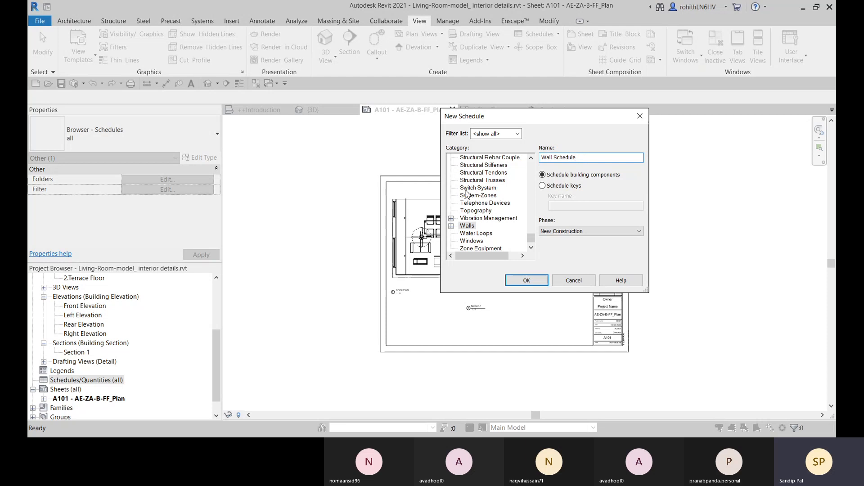
left_click(530, 281)
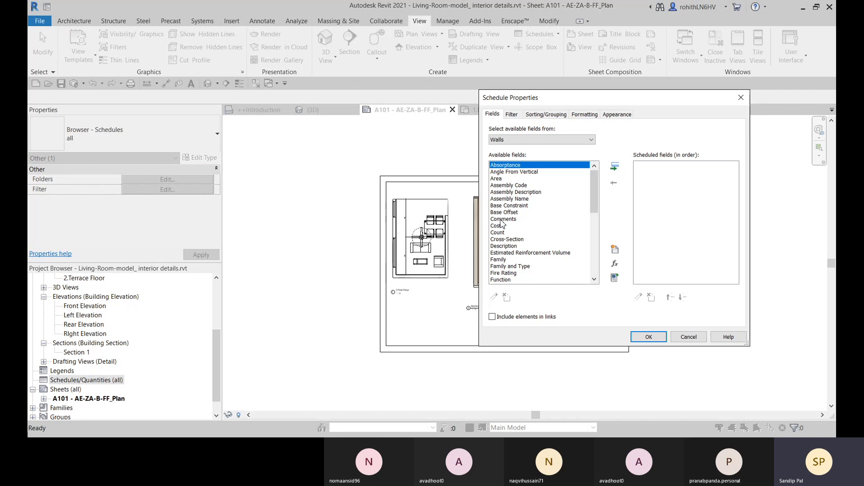
Add the Base Constraint, Top Constraint, Family and Type, Function and Count fields to the wall schedule
double_click(510, 208)
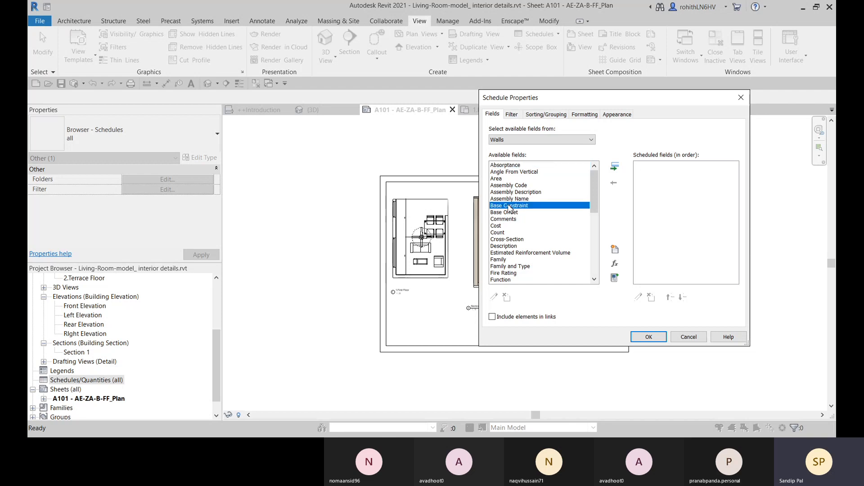
scroll(530, 254, "down", 10)
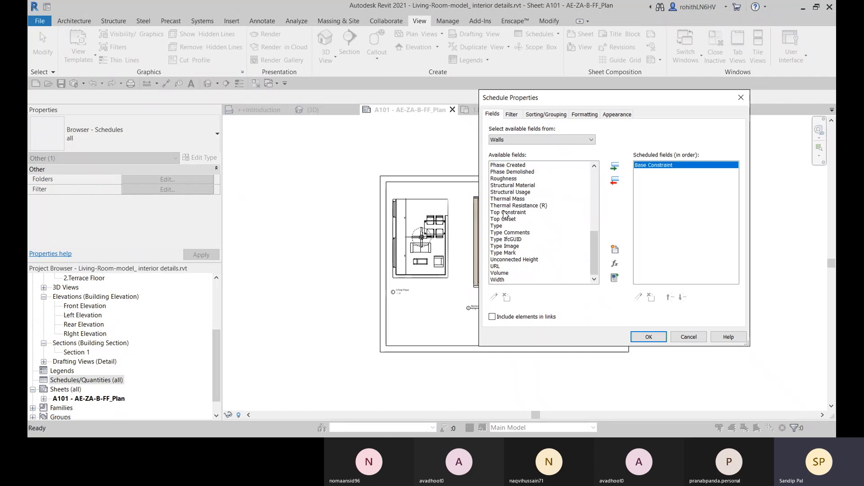
double_click(505, 213)
scroll(542, 237, "up", 10)
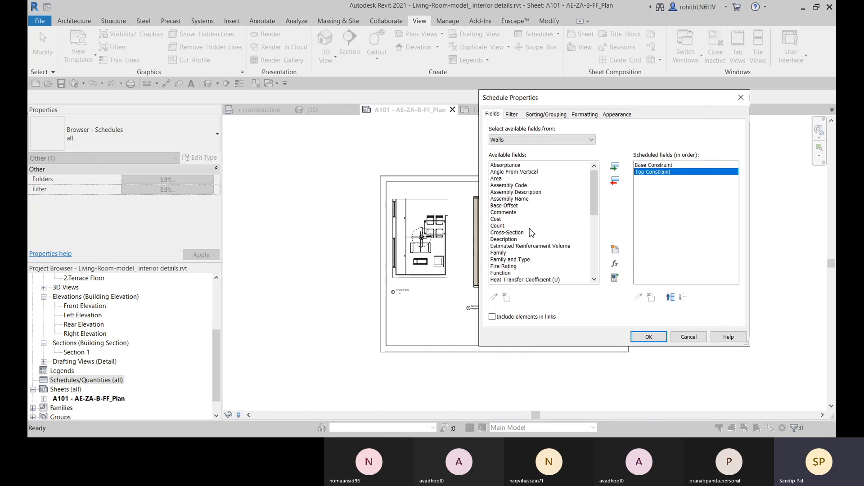
scroll(531, 232, "down", 1)
double_click(512, 239)
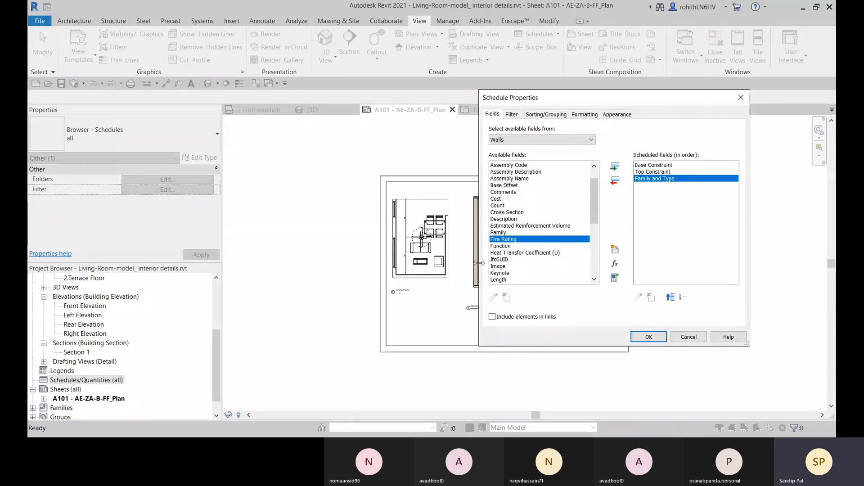
double_click(503, 246)
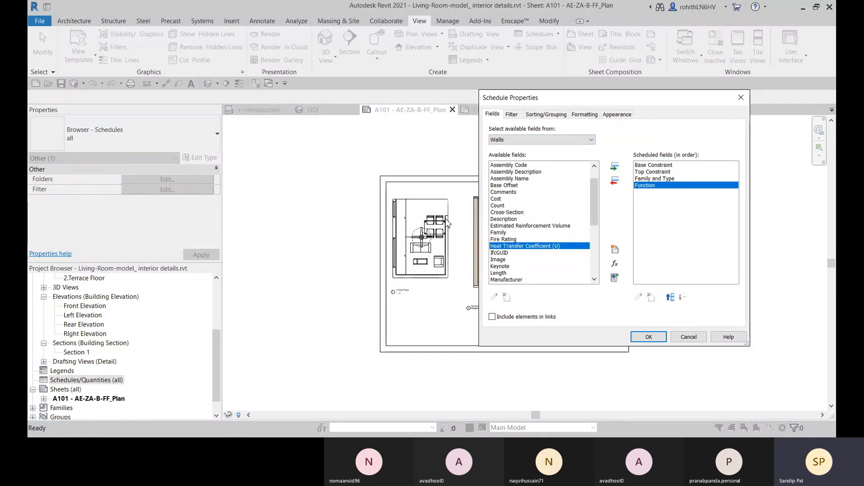
double_click(501, 206)
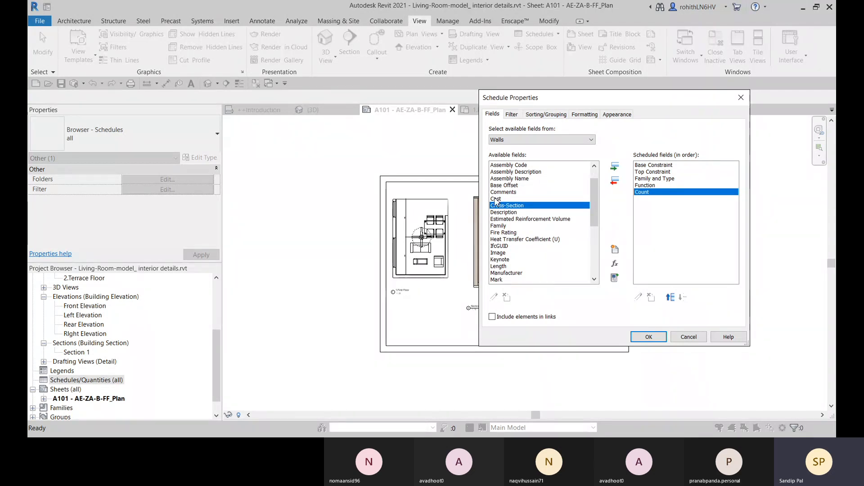
left_click(754, 398)
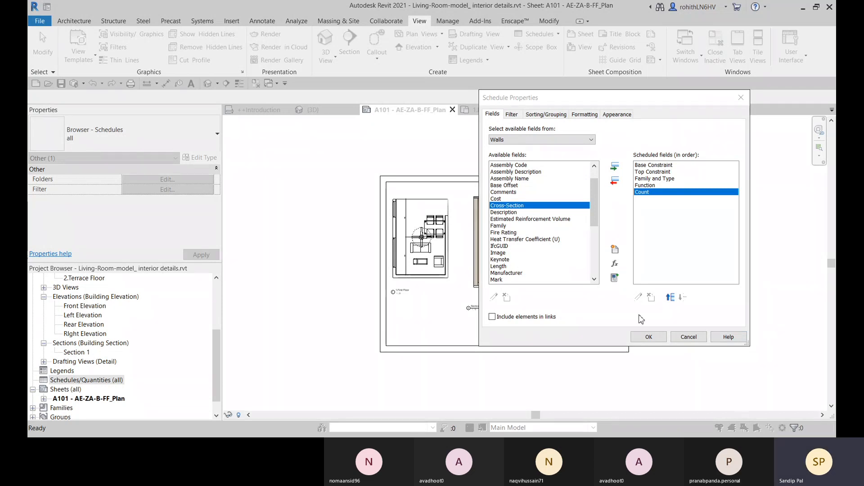
Add the Length, Width, Volume and Unconnected Height fields to the wall schedule
double_click(552, 266)
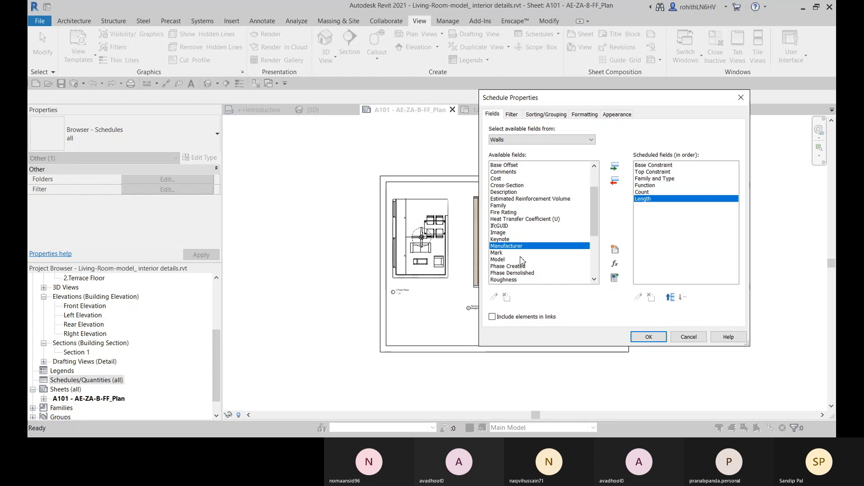
scroll(522, 272, "down", 3)
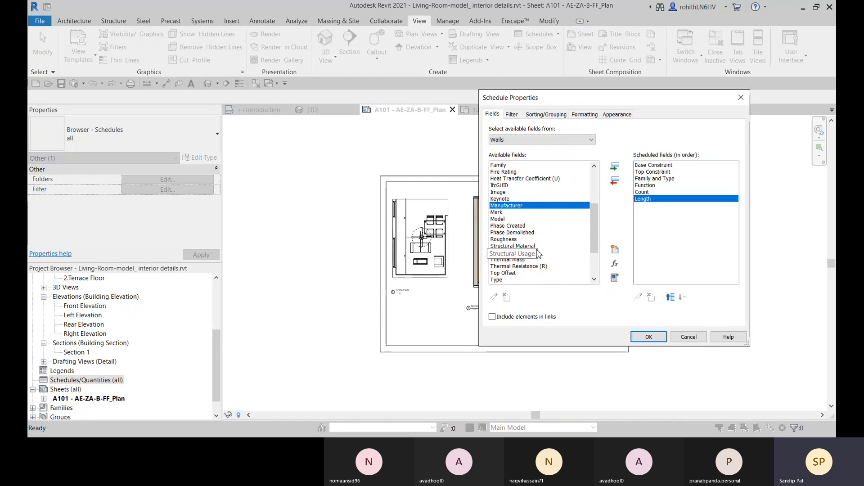
scroll(540, 248, "down", 1)
scroll(540, 253, "down", 4)
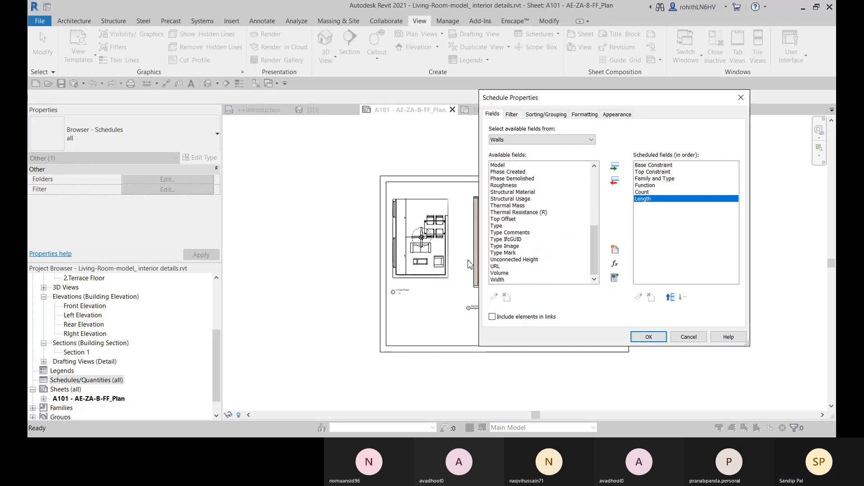
double_click(499, 279)
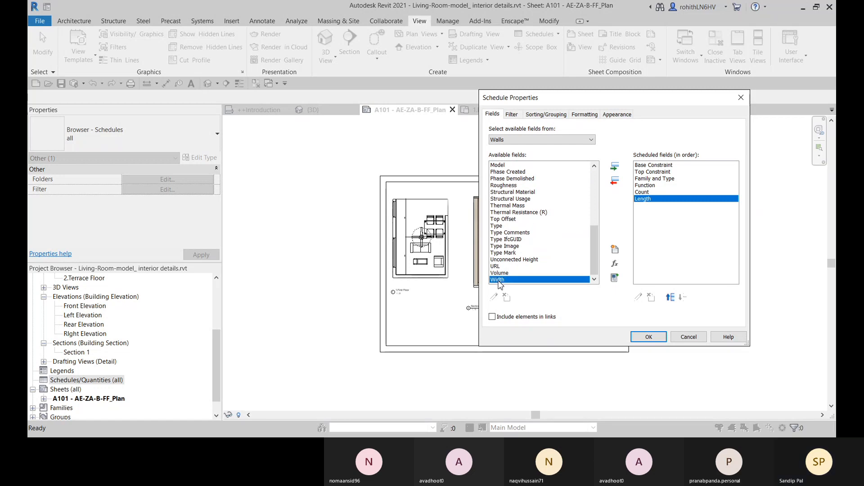
double_click(513, 280)
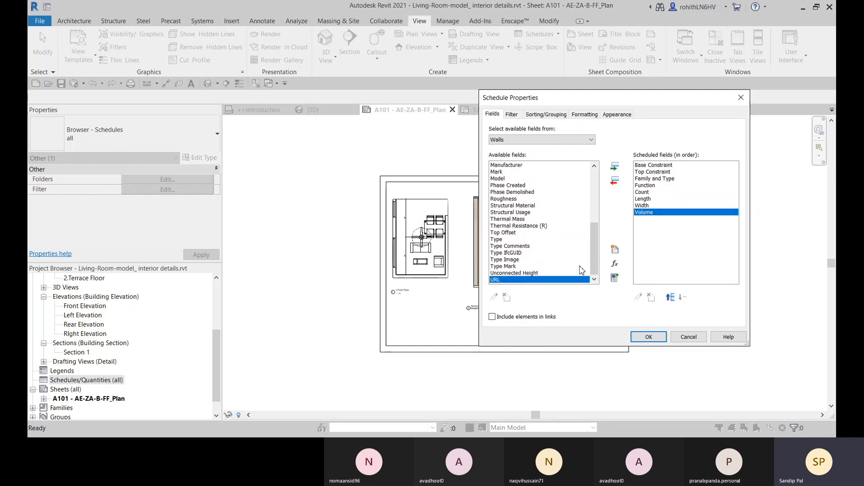
double_click(514, 274)
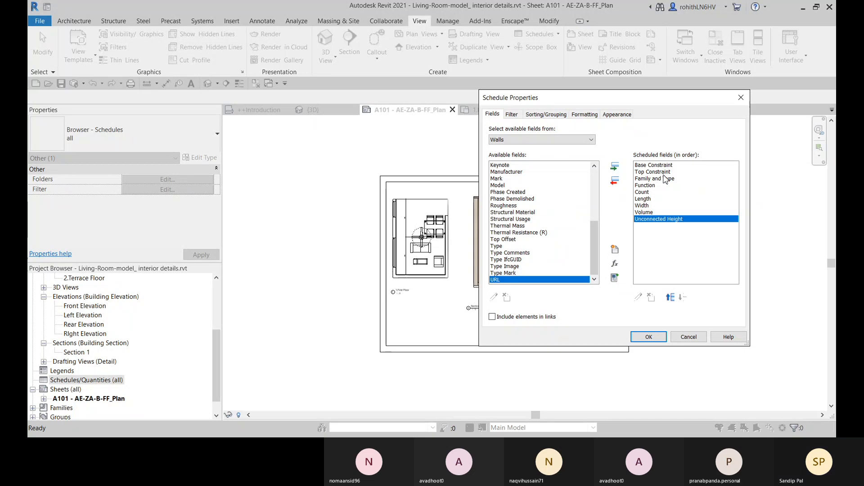
Move Family and Type to the start of the scheduled fields and Unconnected Height to directly after Top Constraint
left_click(649, 179)
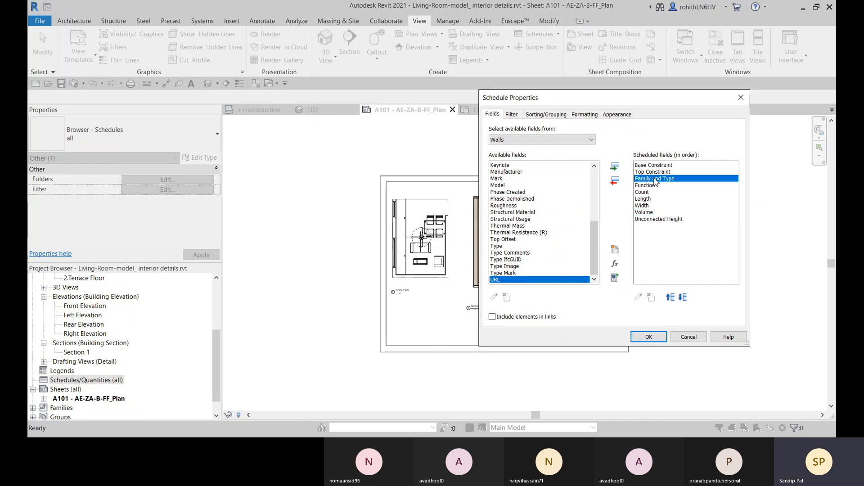
left_click(671, 300)
left_click(671, 300)
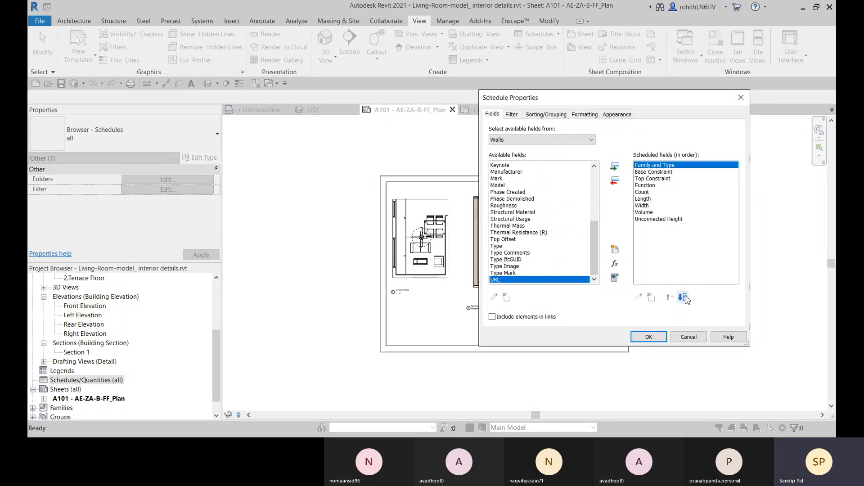
left_click(670, 219)
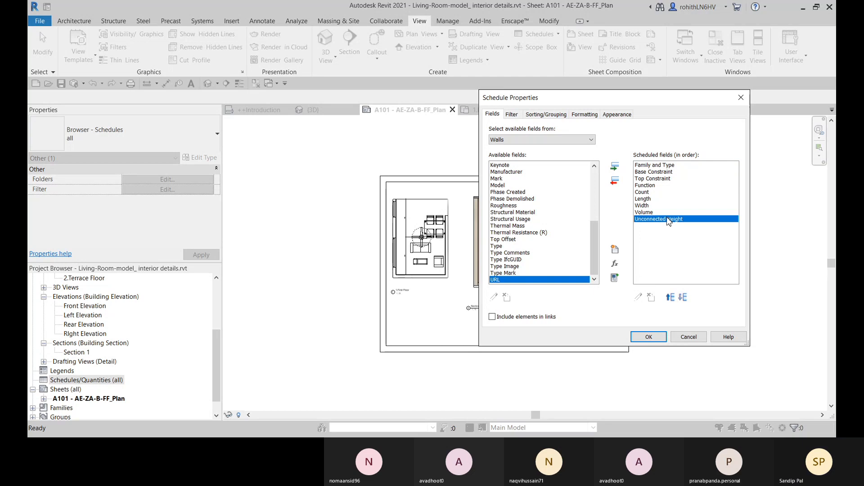
left_click(671, 298)
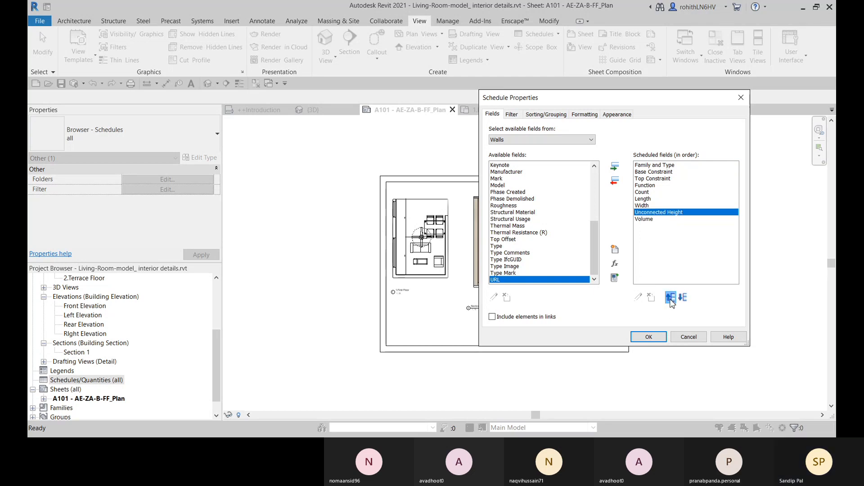
left_click(671, 299)
left_click(670, 299)
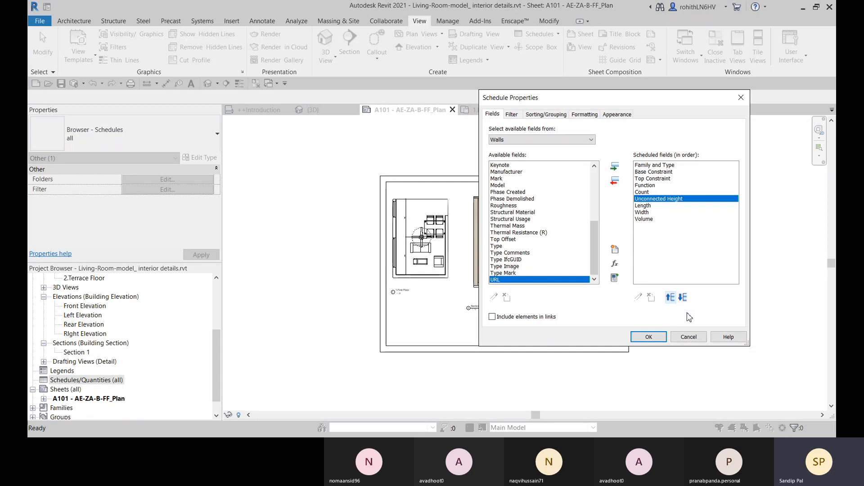
left_click(670, 298)
left_click(671, 298)
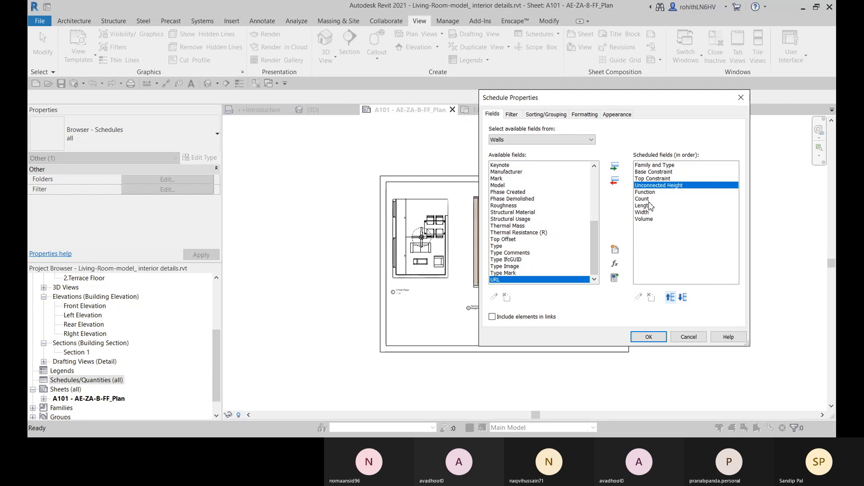
Move Function to directly after Family and Type, and move Count to the start of the scheduled fields
left_click(643, 193)
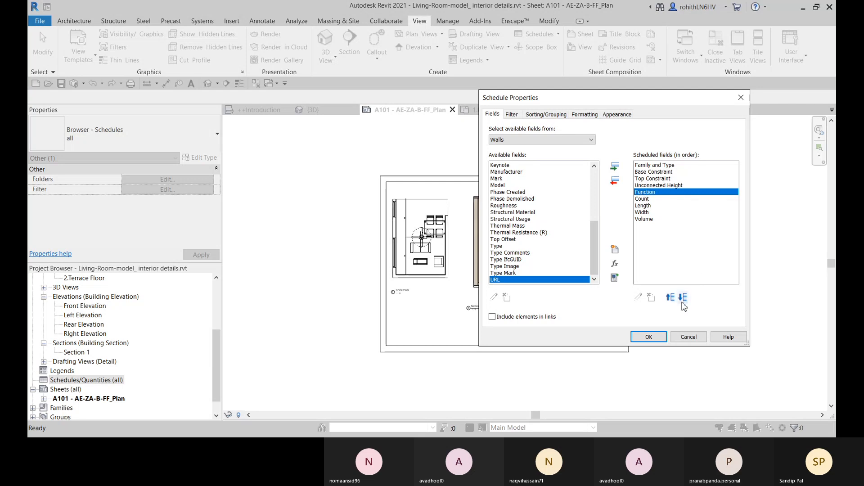
left_click(671, 298)
left_click(671, 298)
left_click(670, 298)
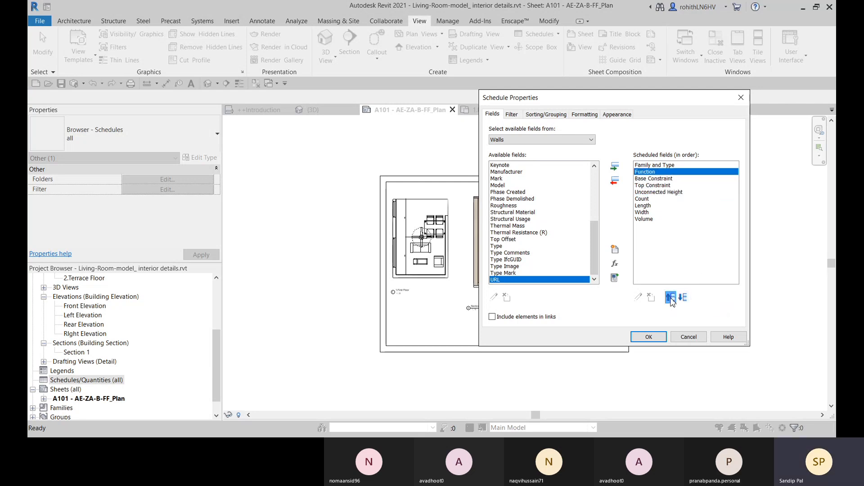
left_click(643, 200)
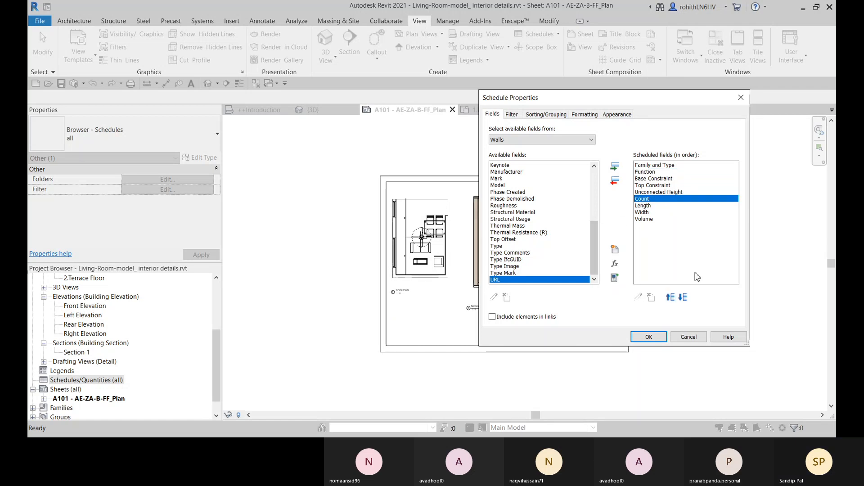
left_click(670, 298)
left_click(671, 298)
left_click(670, 298)
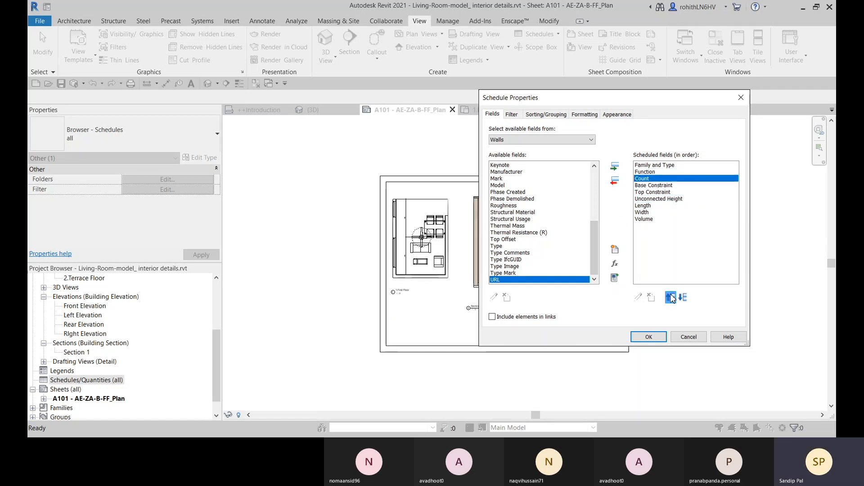
left_click(670, 298)
left_click(670, 298)
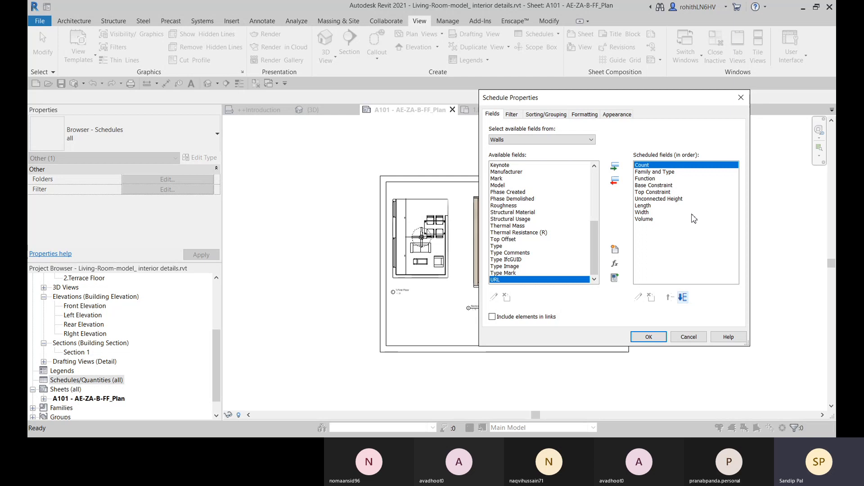
Generate the wall schedule and widen its Family and Type and Top Constraint columns to fit their full text
left_click(651, 337)
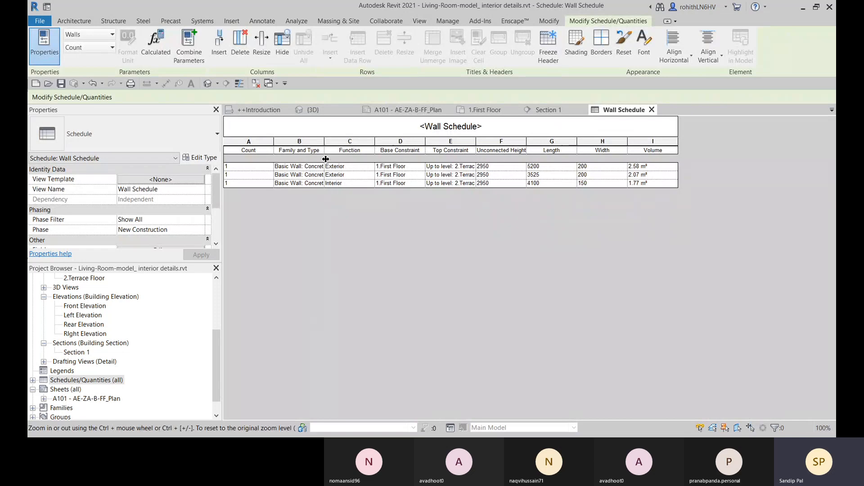
left_click_drag(324, 152, 368, 151)
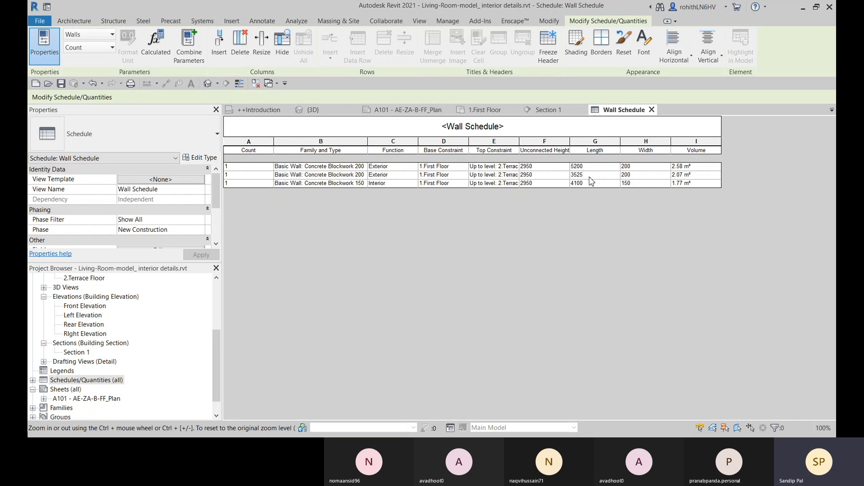
left_click_drag(519, 141, 542, 141)
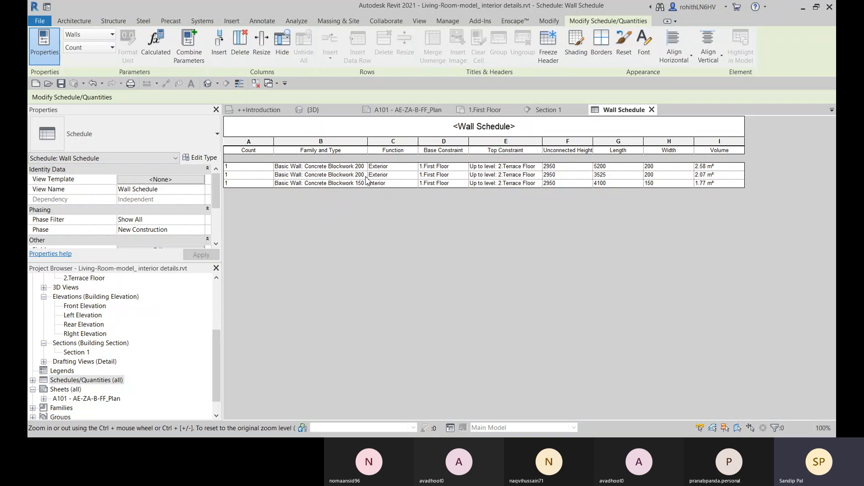
Remove the Width field from the wall schedule
scroll(171, 220, "down", 2)
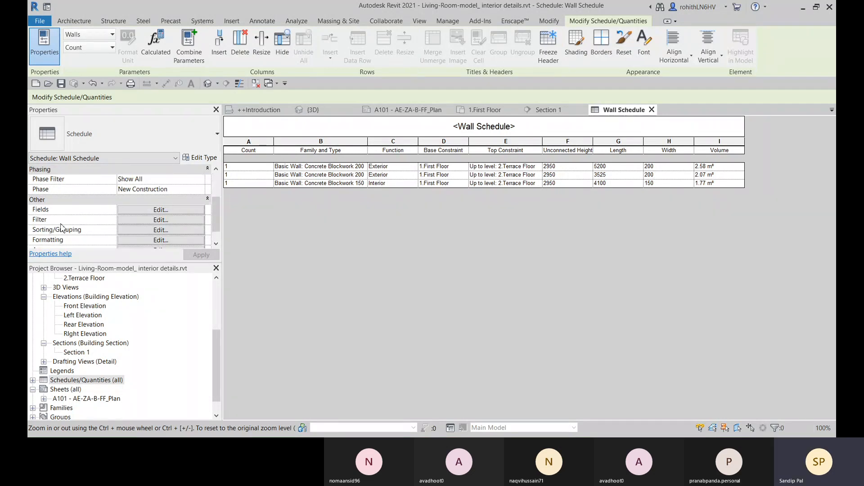
left_click(133, 212)
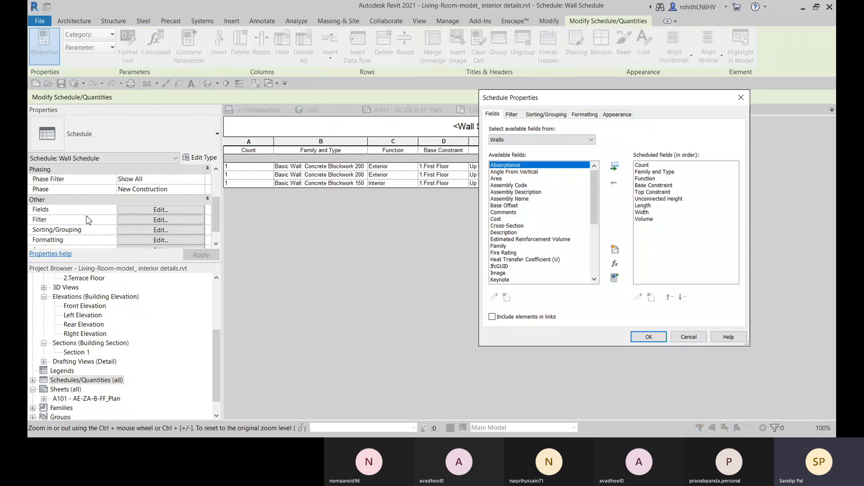
left_click(643, 212)
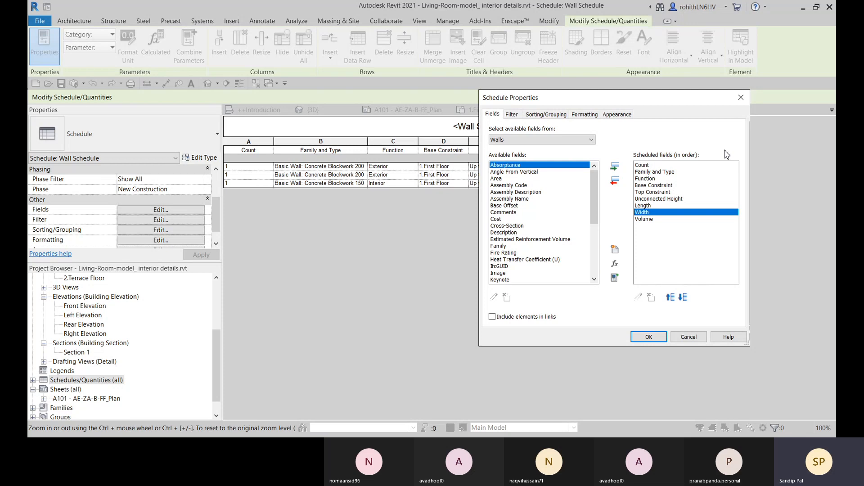
double_click(643, 213)
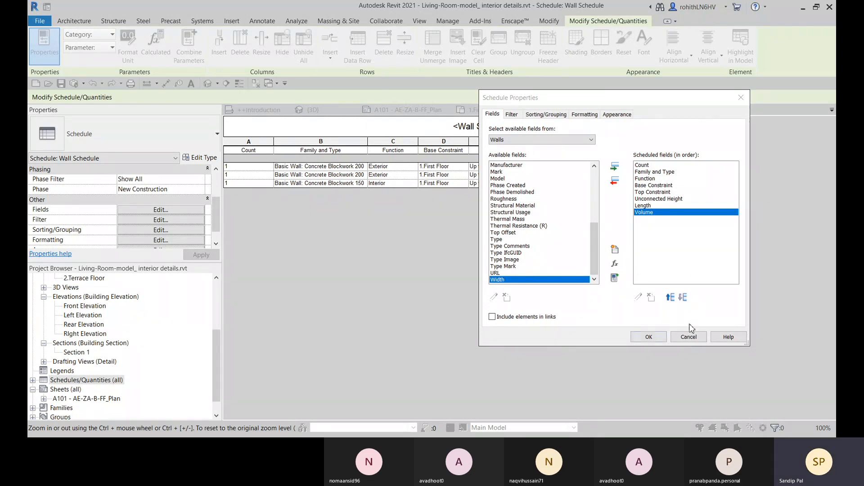
left_click(649, 337)
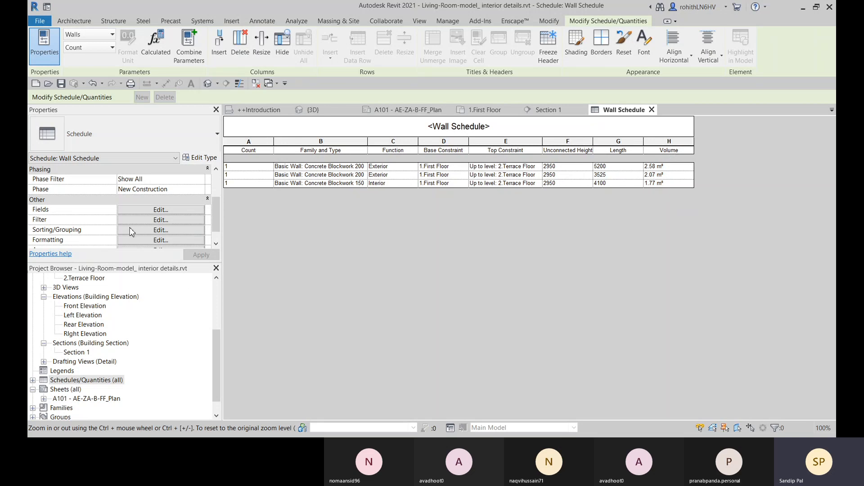
Set the Volume field of the wall schedule to calculate totals
left_click(127, 240)
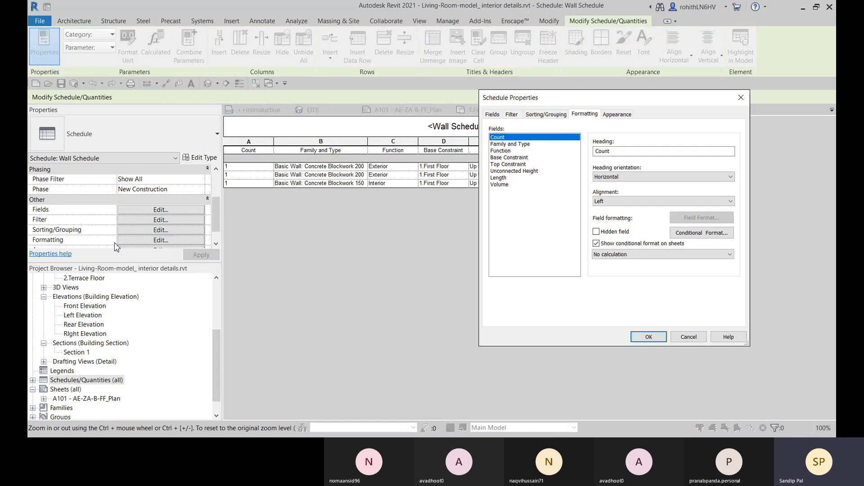
left_click(502, 185)
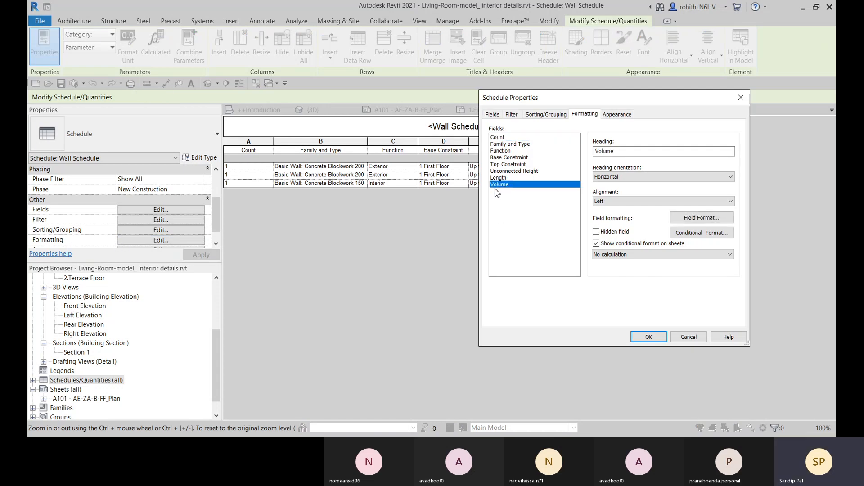
left_click(606, 255)
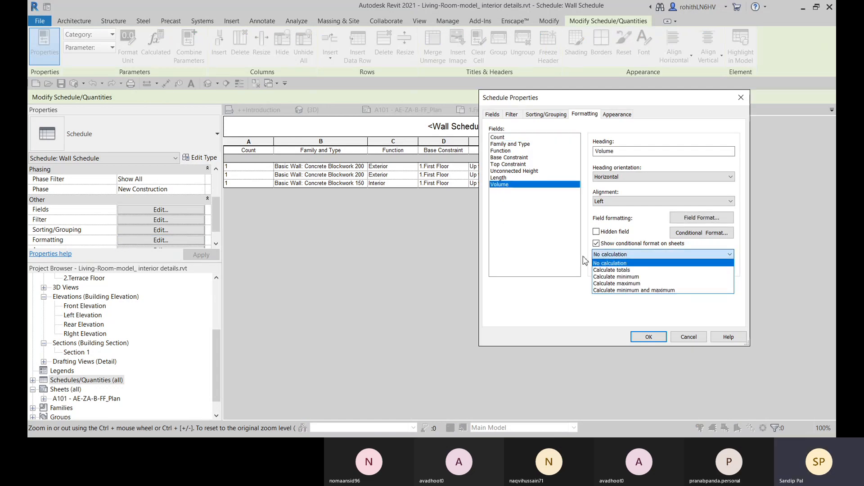
left_click(604, 270)
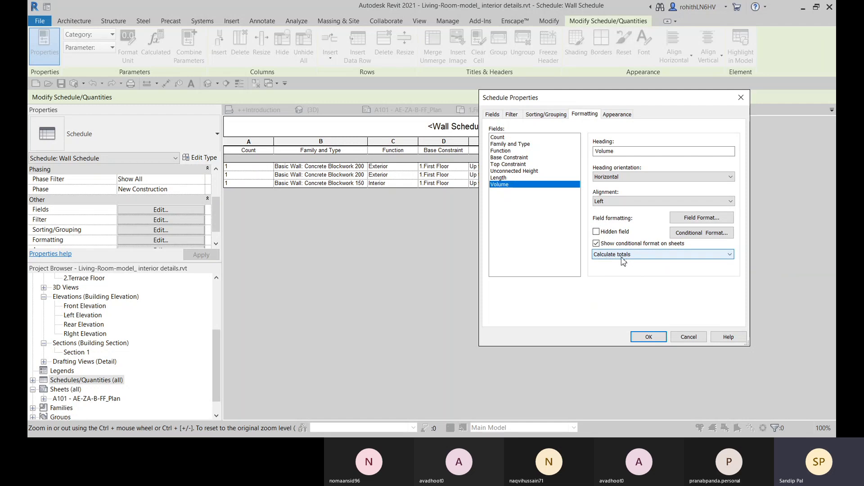
left_click(500, 171)
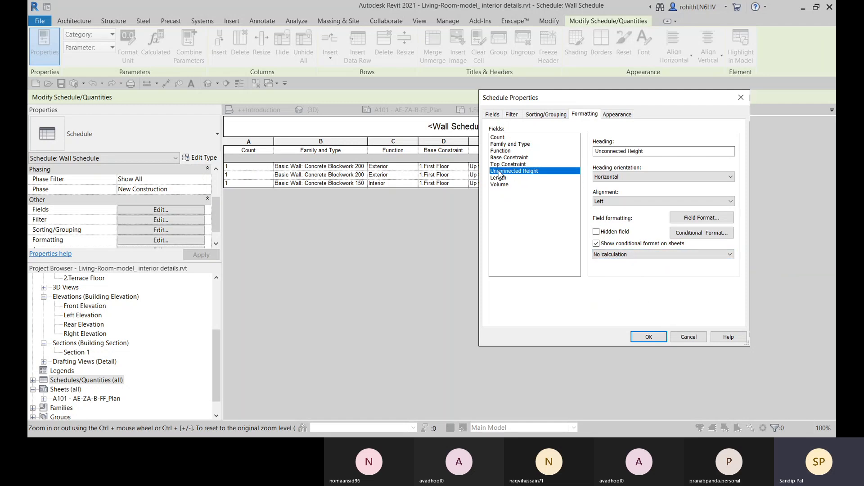
left_click(618, 255)
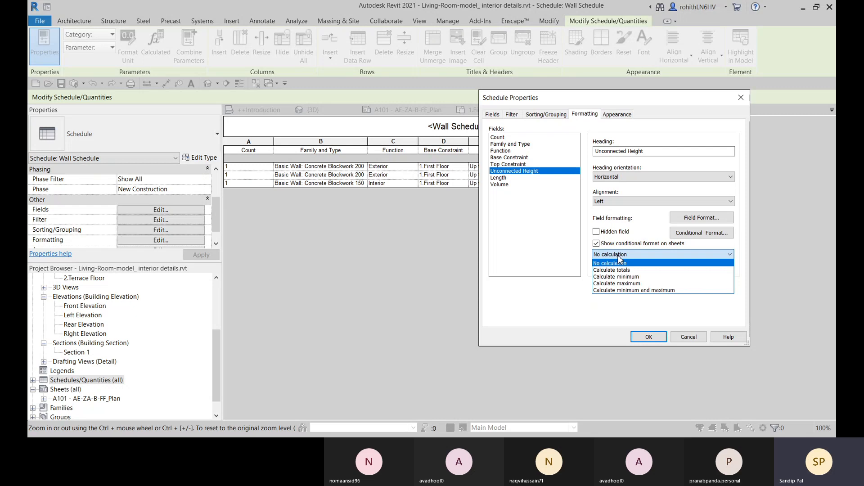
left_click(619, 256)
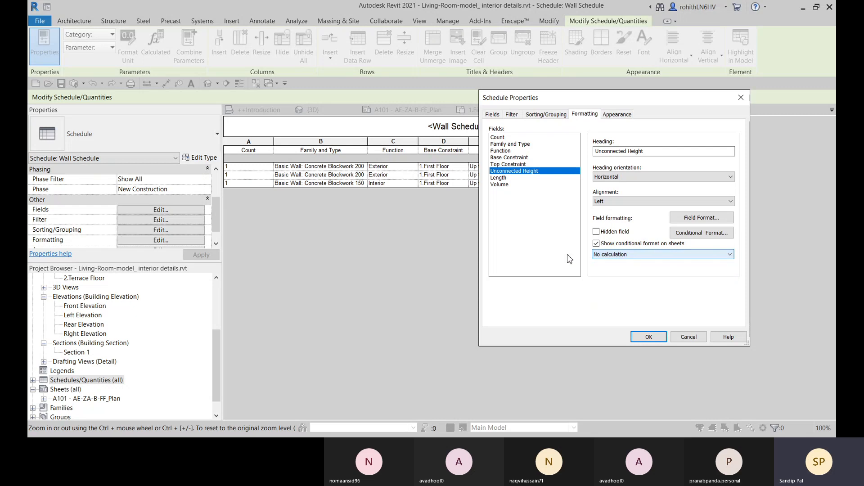
Set both the Length and Count fields of the wall schedule to calculate totals
left_click(499, 177)
left_click(627, 255)
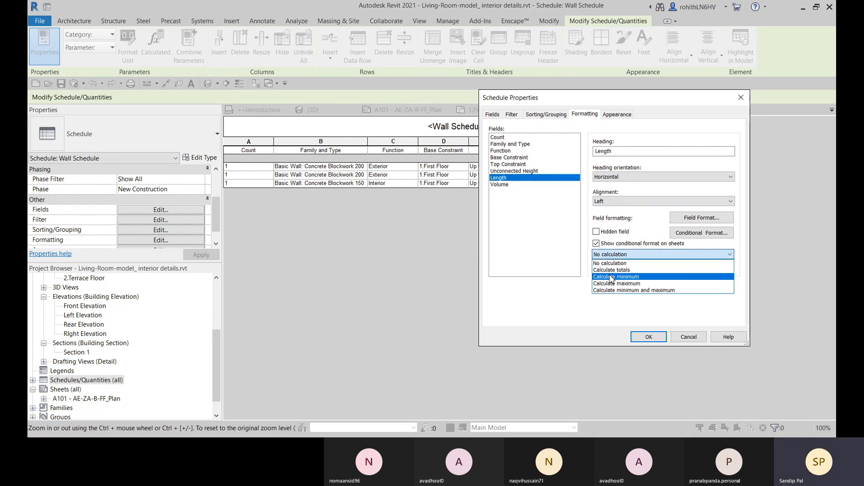
left_click(611, 270)
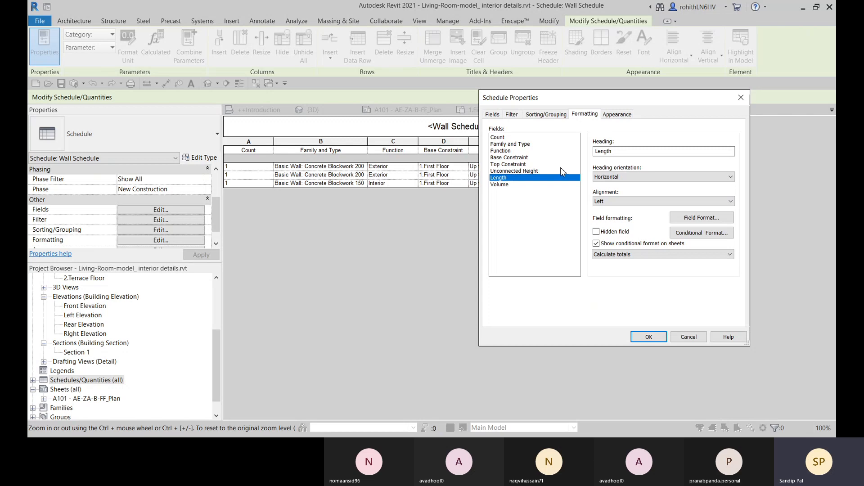
left_click(498, 137)
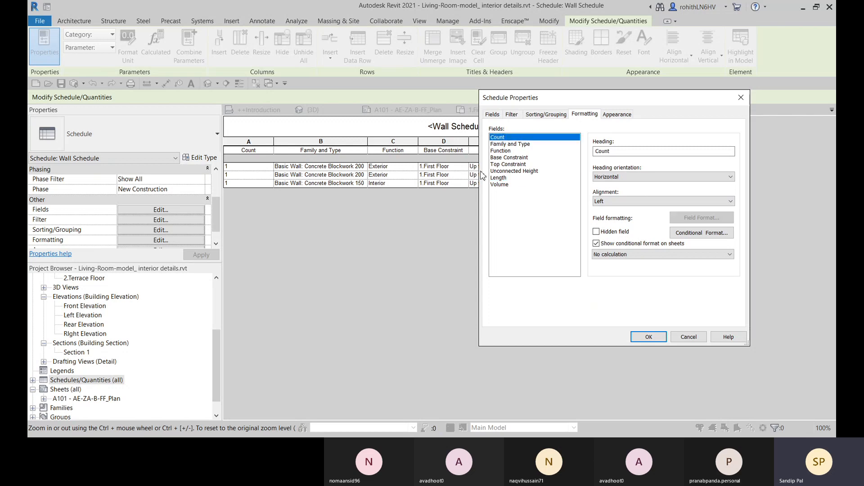
left_click(630, 255)
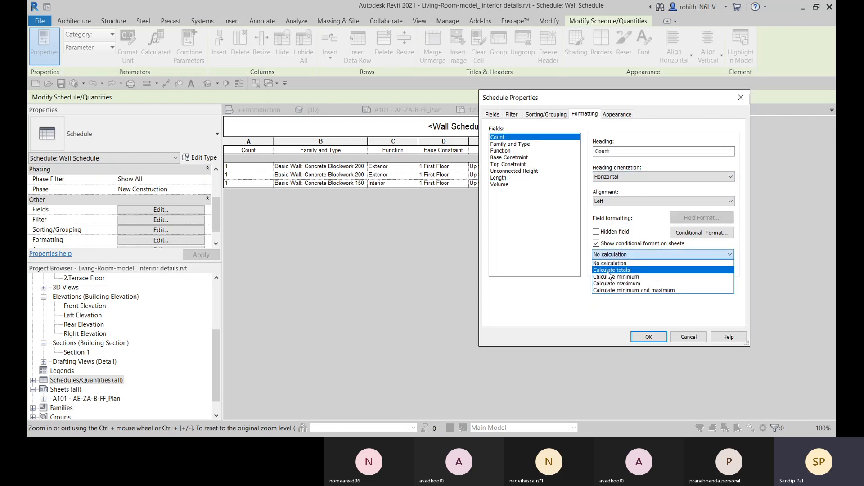
left_click(610, 270)
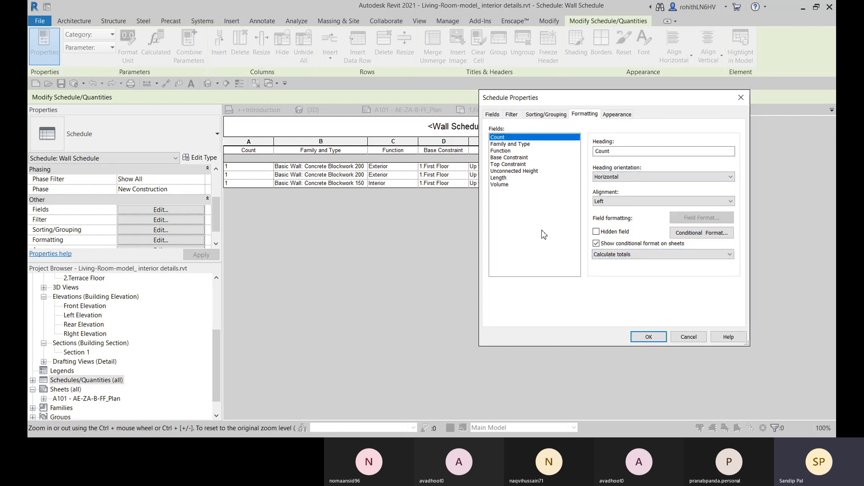
Sort the wall schedule by Length in descending order and apply the schedule properties
left_click(544, 115)
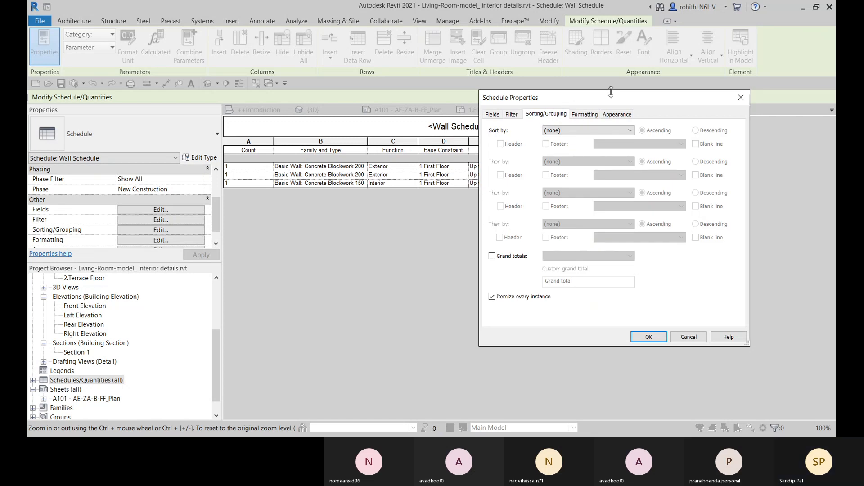
left_click(600, 104)
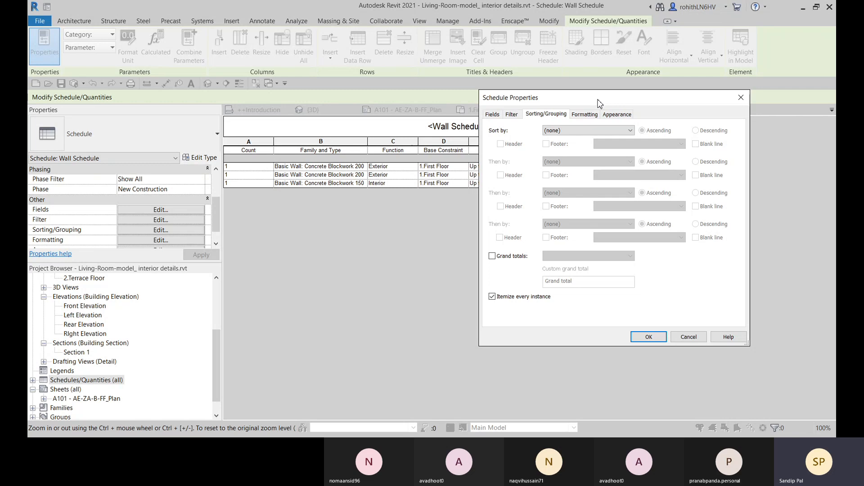
left_click_drag(600, 103, 394, 136)
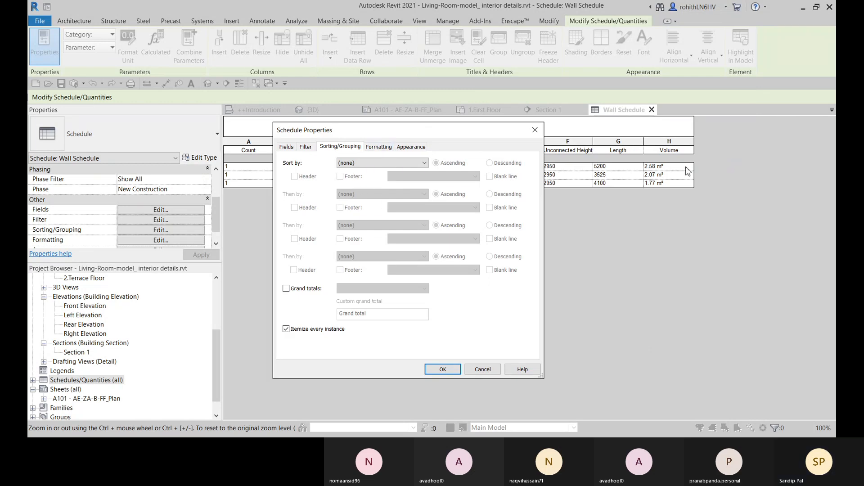
left_click(371, 164)
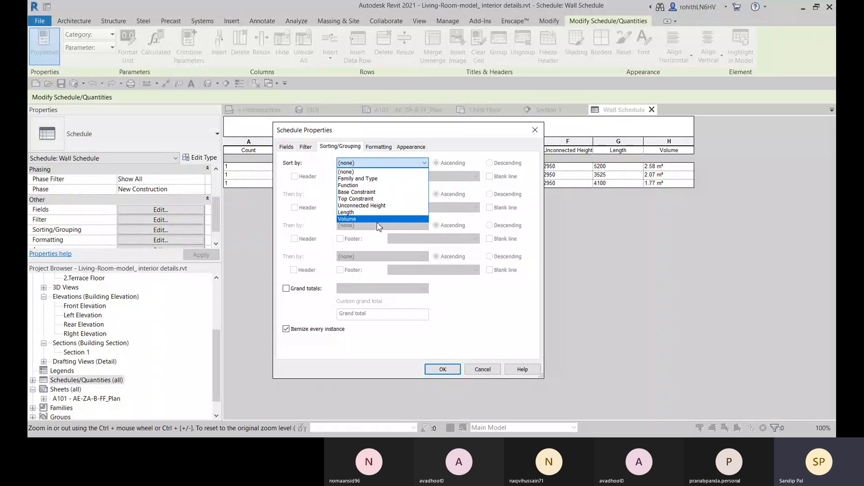
left_click(356, 212)
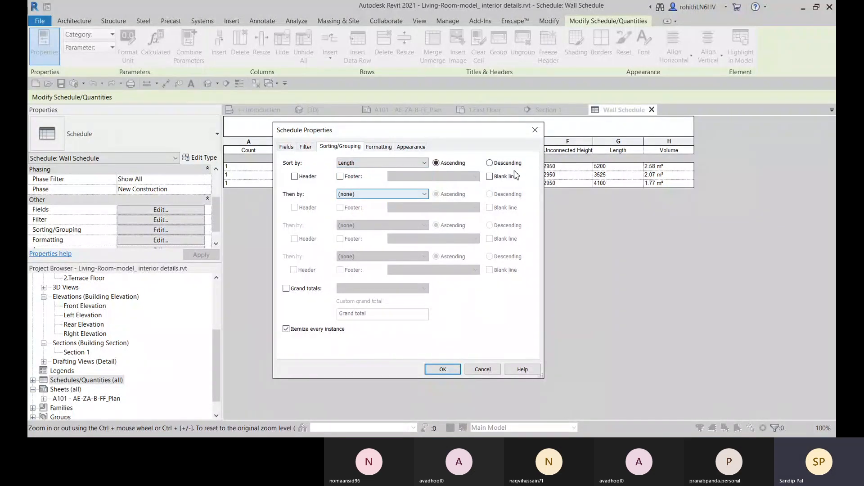
left_click(490, 163)
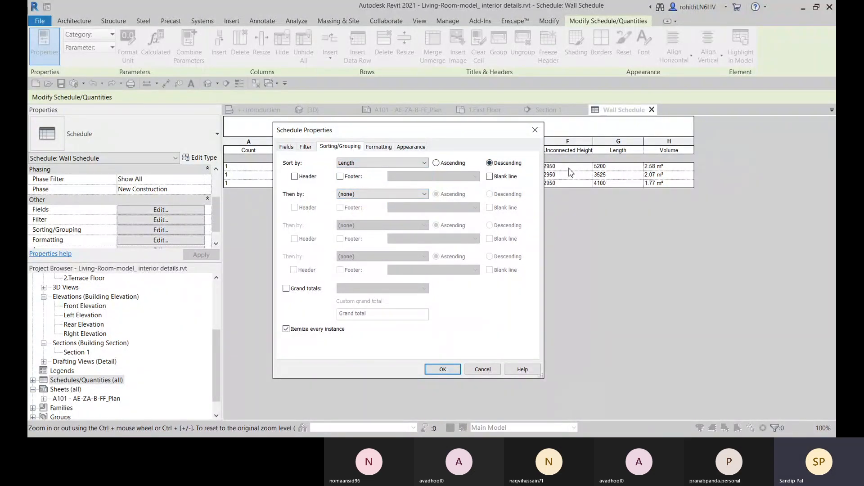
left_click(446, 370)
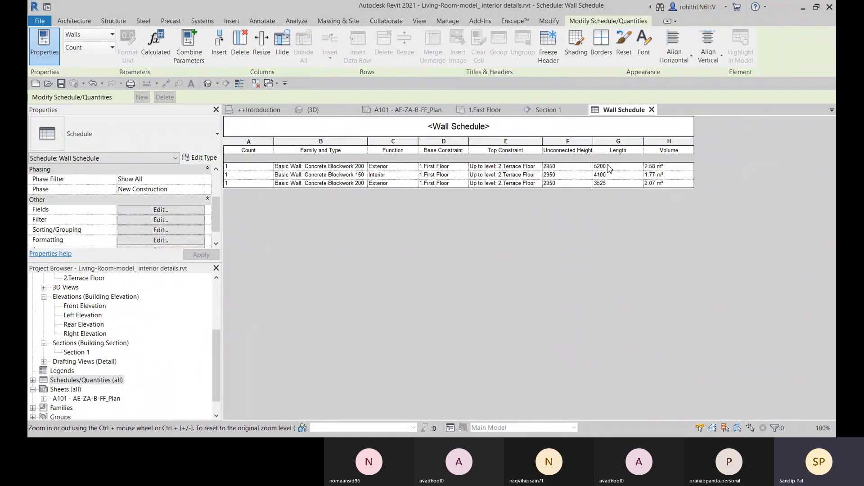
Change the wall schedule's sort order to ascending and set its sort field to Volume
left_click(139, 229)
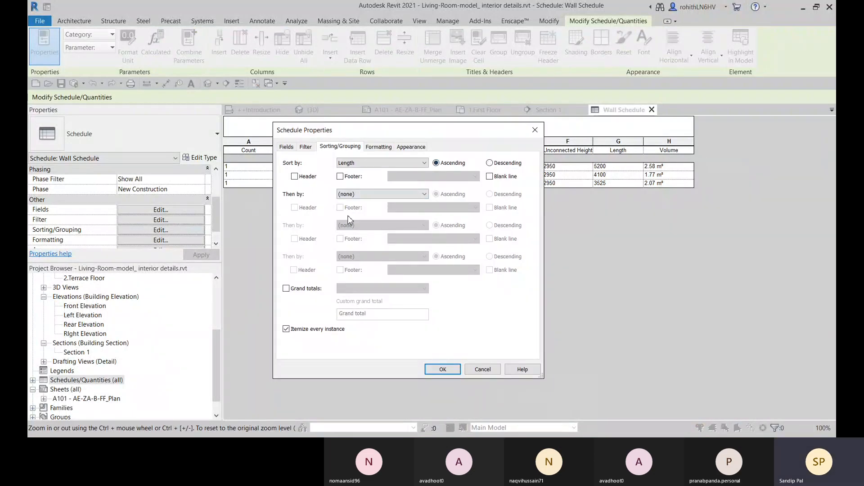
left_click(453, 368)
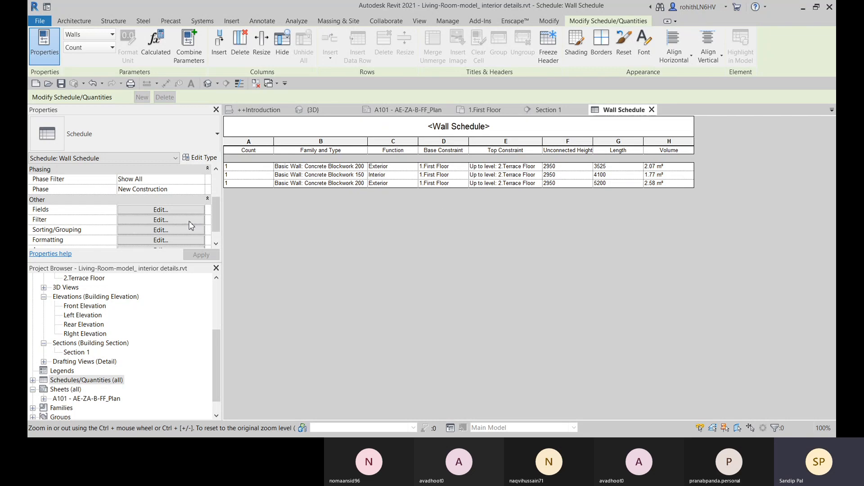
left_click(128, 230)
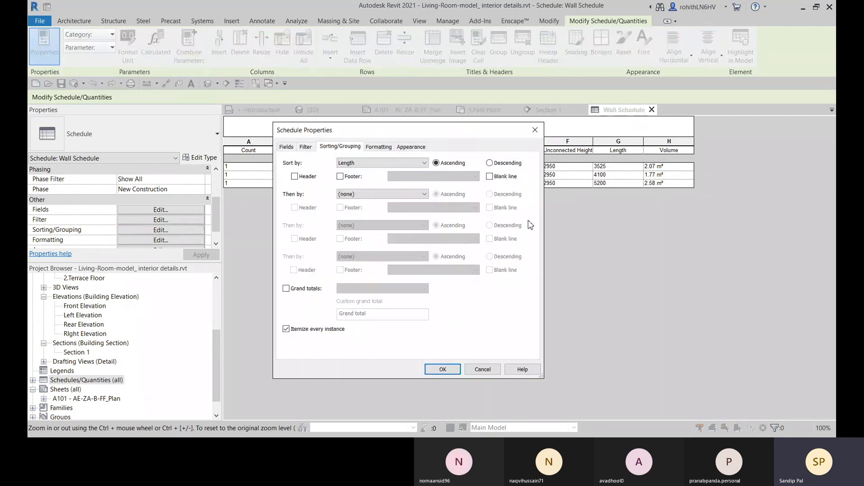
left_click(405, 163)
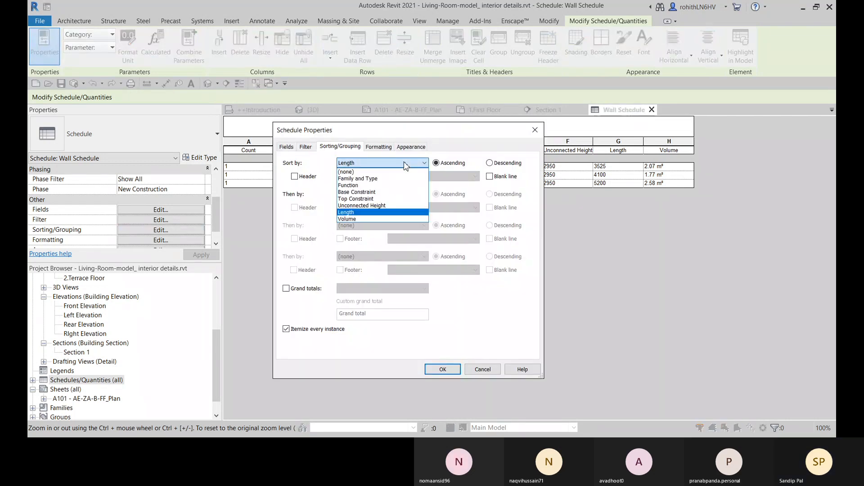
left_click(351, 219)
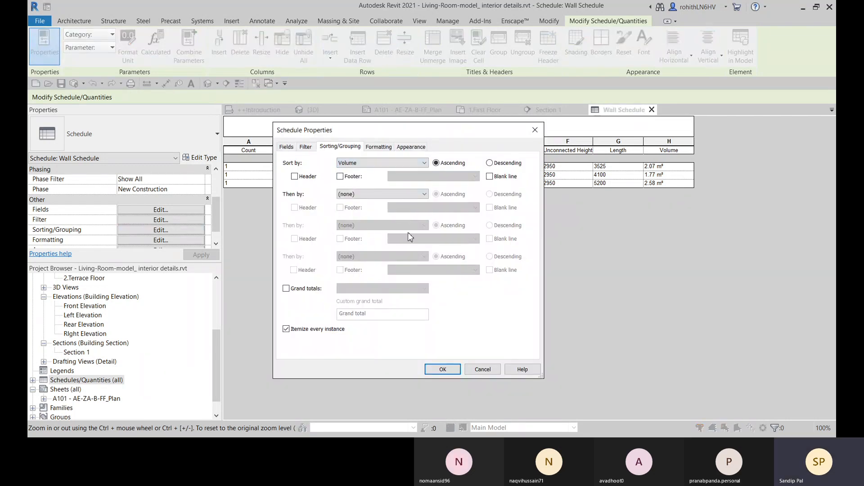
left_click(452, 369)
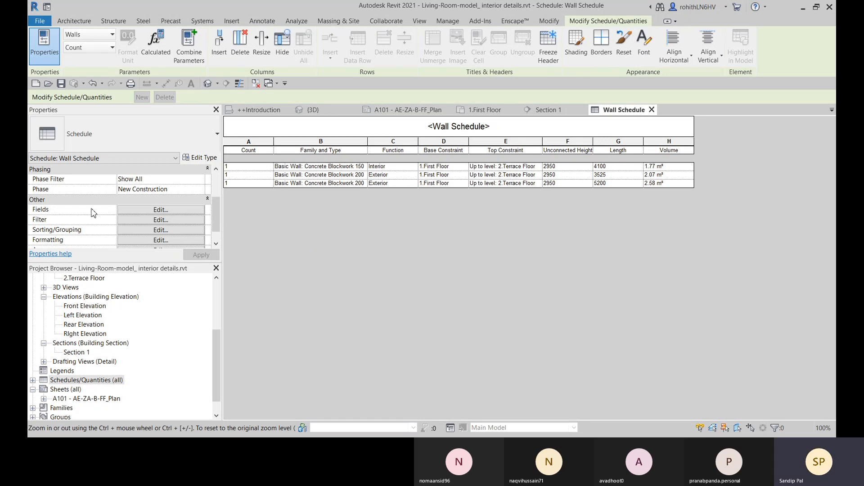
Filter the wall schedule to list only walls whose Function equals Exterior
left_click(152, 221)
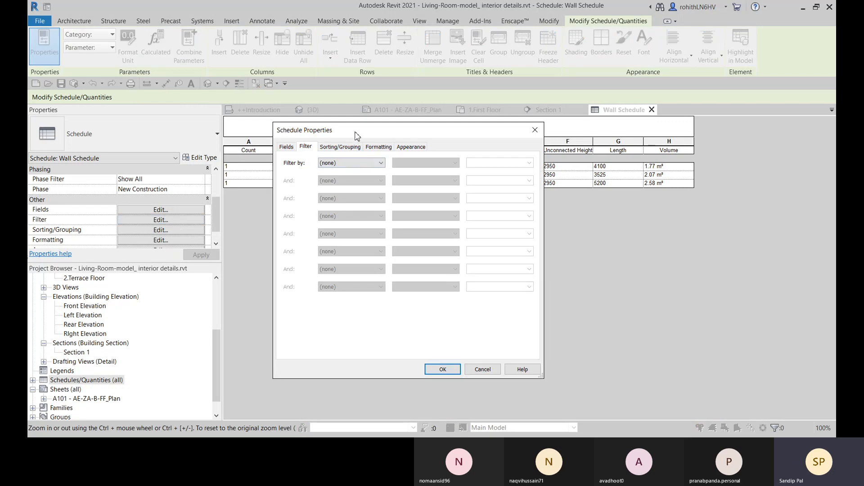
left_click_drag(357, 135, 372, 135)
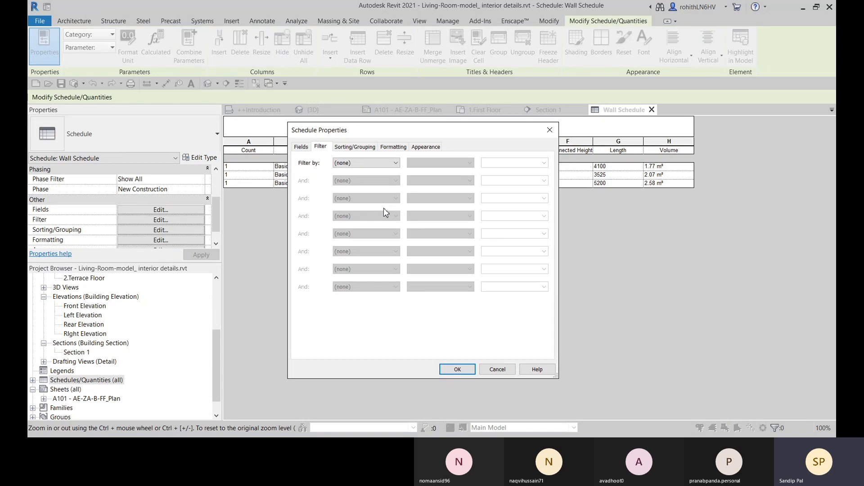
left_click(356, 163)
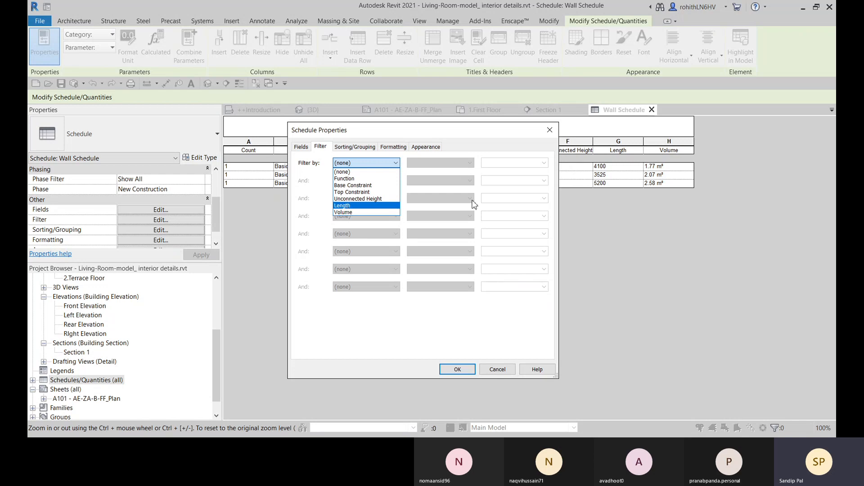
left_click(349, 207)
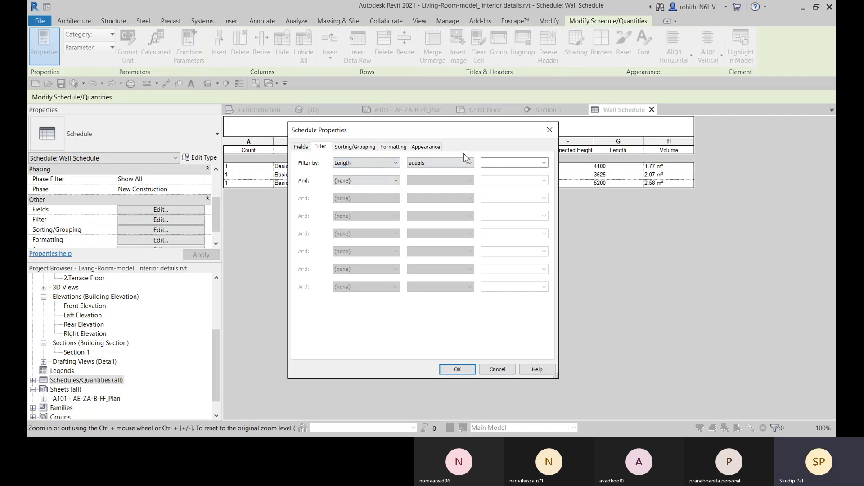
left_click(344, 163)
left_click(352, 179)
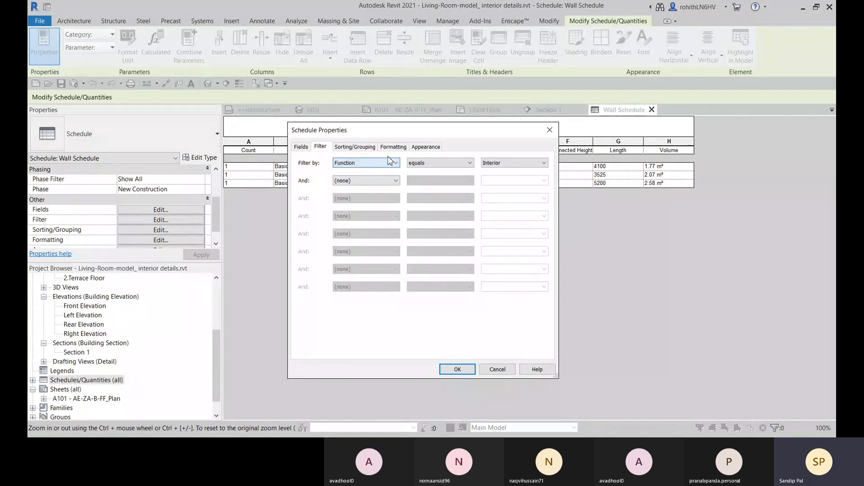
left_click_drag(395, 134, 341, 119)
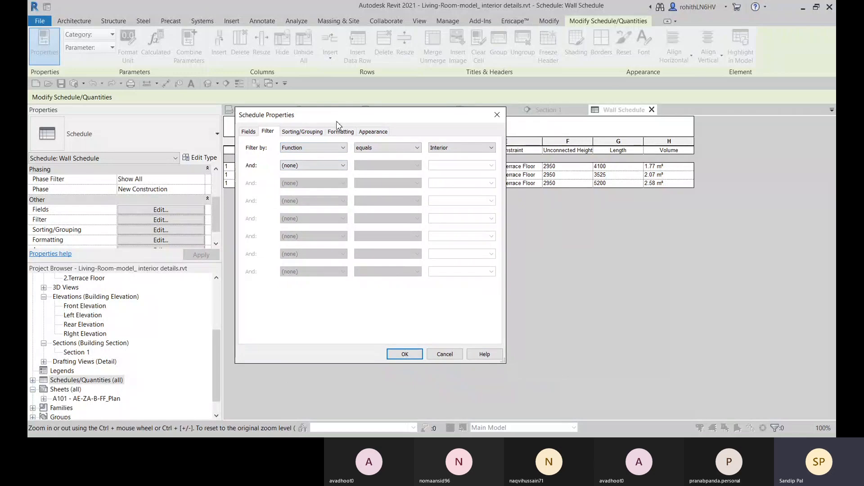
left_click(476, 150)
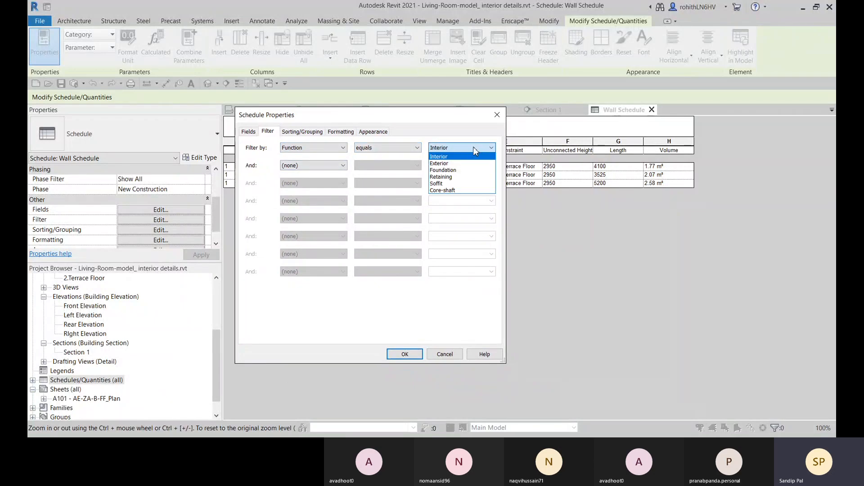
left_click(459, 163)
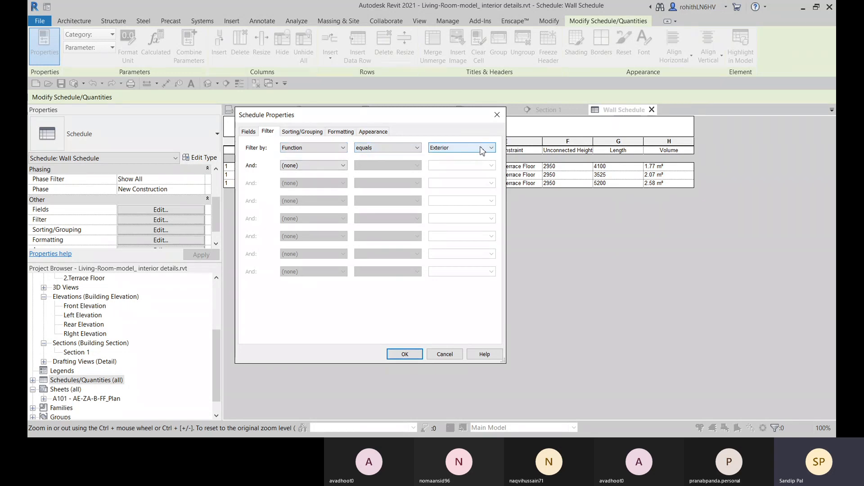
left_click(404, 354)
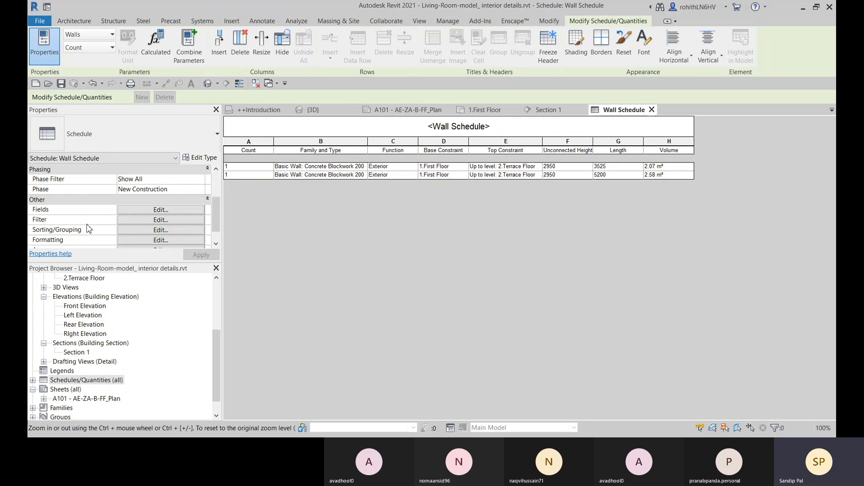
Enable grand totals for the wall schedule, set them to Totals only, and apply the schedule properties
left_click(144, 230)
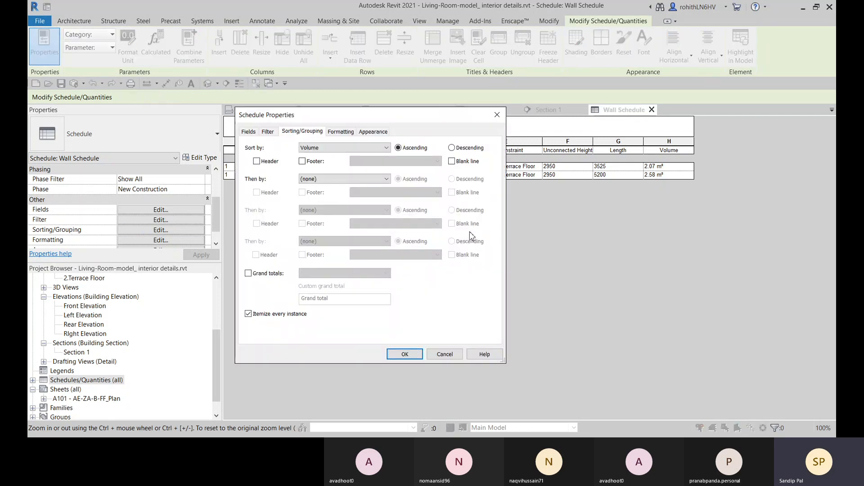
left_click(248, 273)
left_click(345, 274)
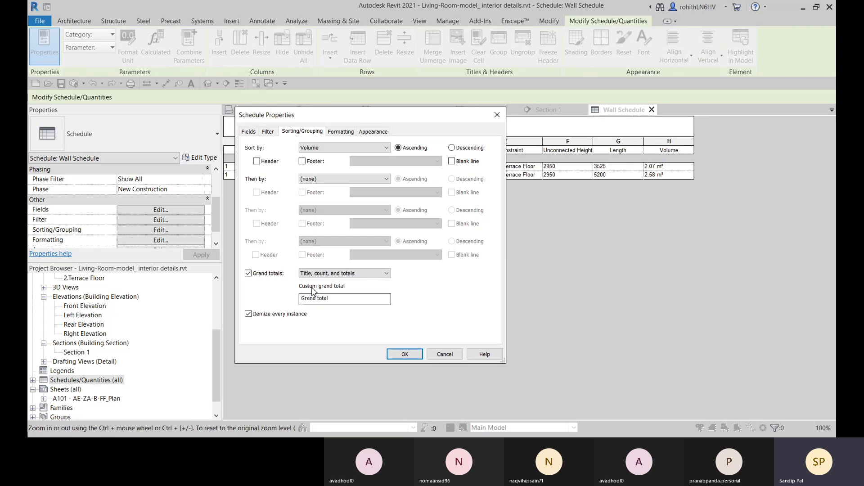
left_click(328, 277)
left_click(343, 275)
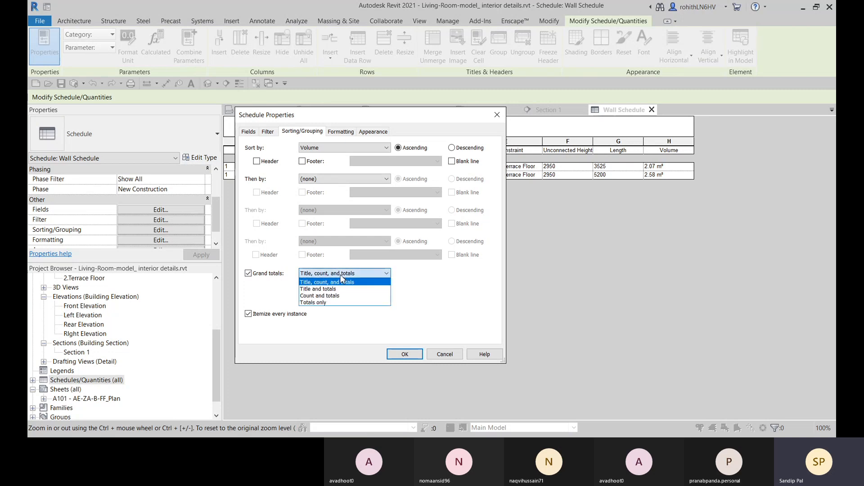
left_click(312, 303)
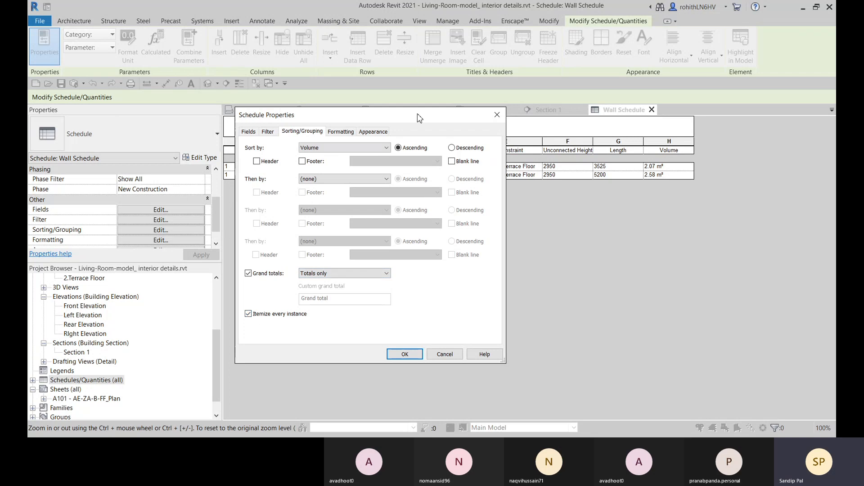
left_click_drag(417, 117, 121, 121)
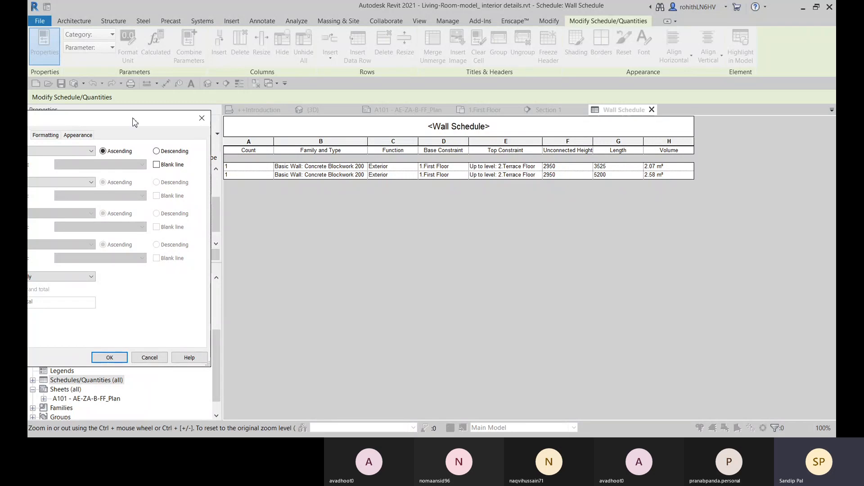
left_click_drag(127, 125, 286, 87)
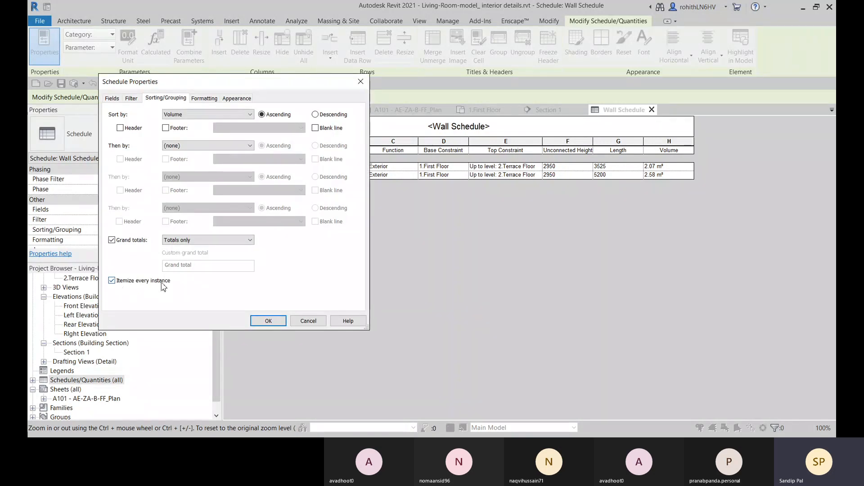
left_click_drag(240, 88, 157, 95)
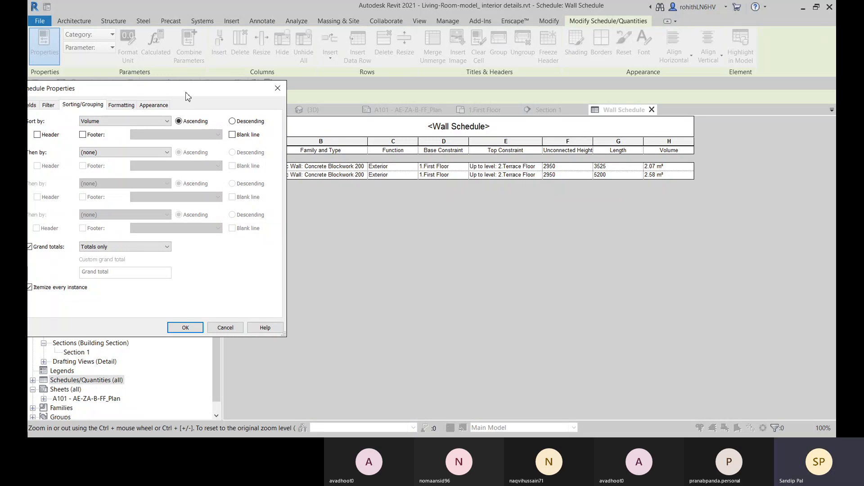
left_click_drag(187, 97, 708, 86)
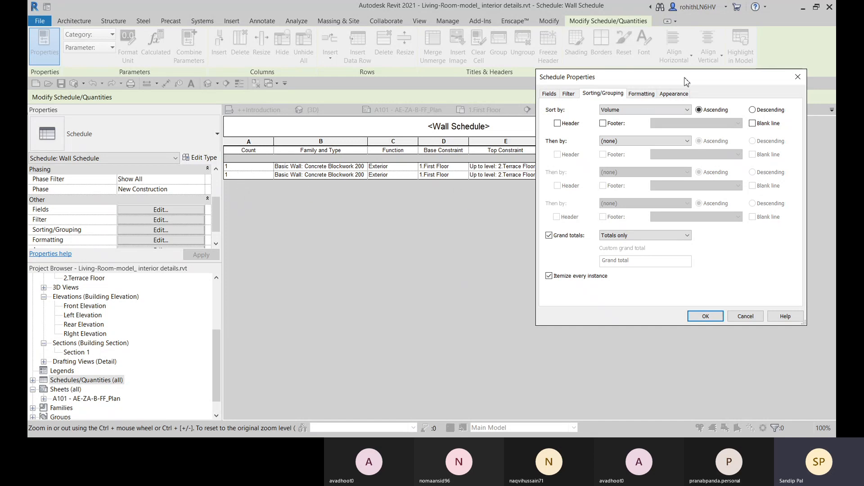
left_click_drag(686, 81, 457, 85)
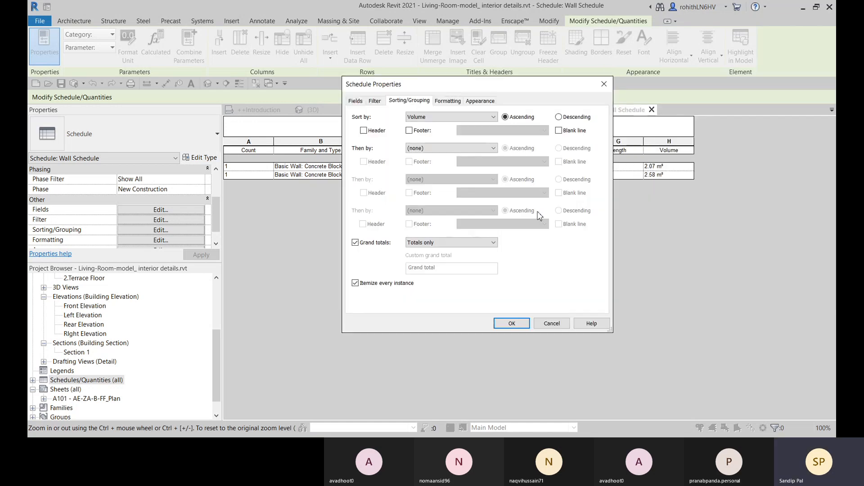
left_click(509, 316)
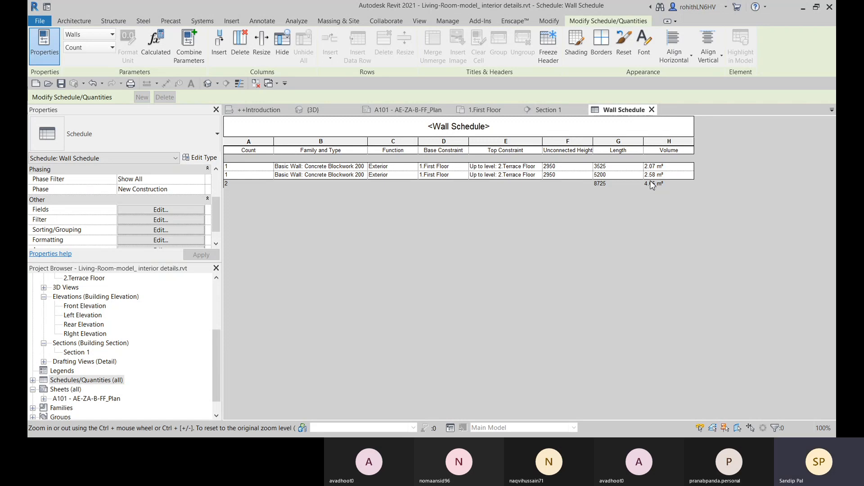
Set the wall schedule's Length field to No calculation and apply the change
left_click(142, 231)
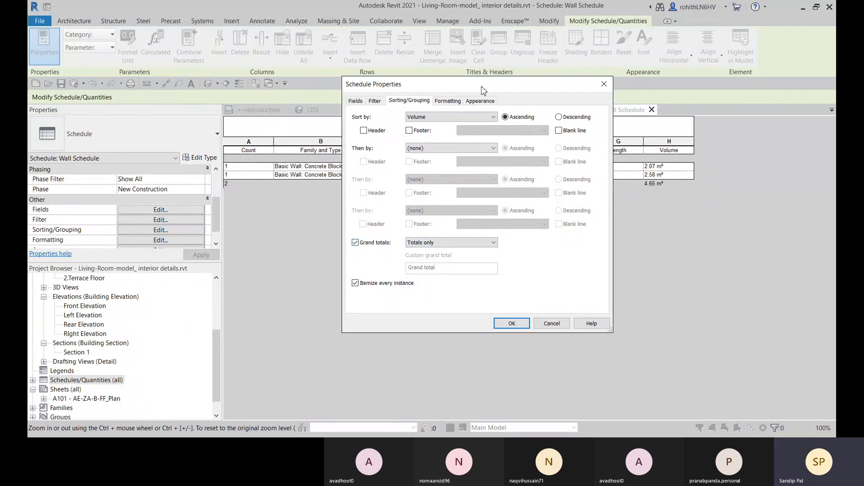
left_click_drag(482, 85, 241, 108)
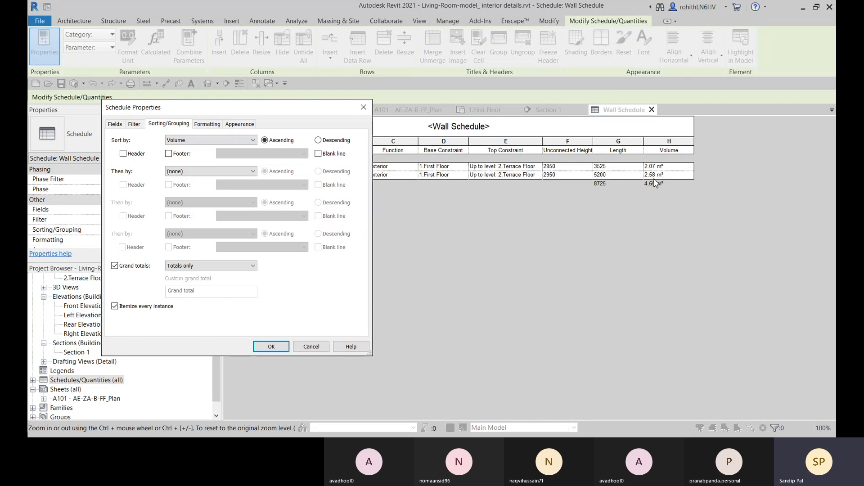
left_click(211, 124)
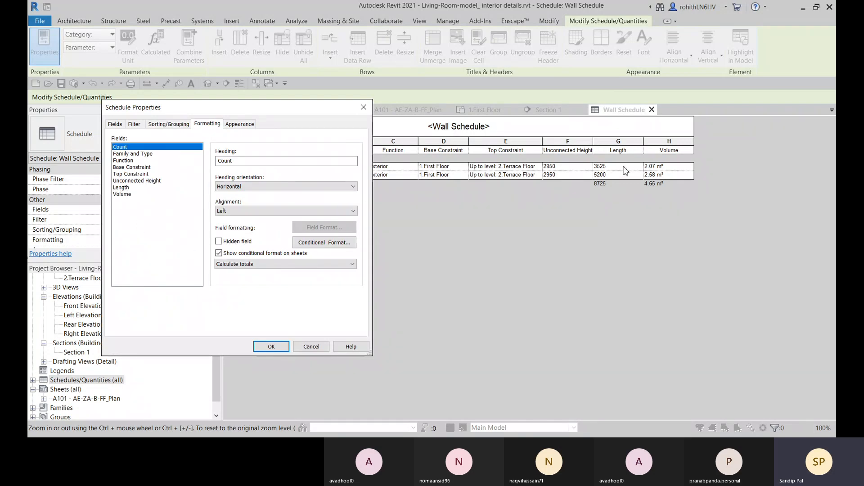
left_click(127, 188)
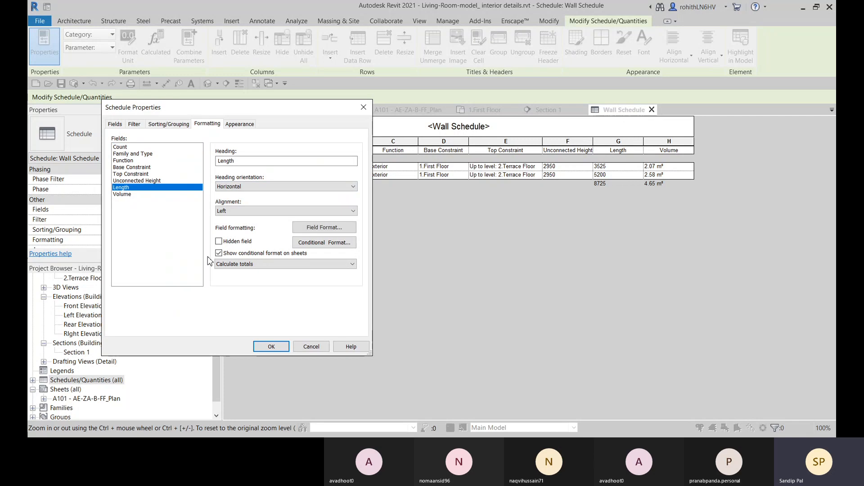
left_click(220, 264)
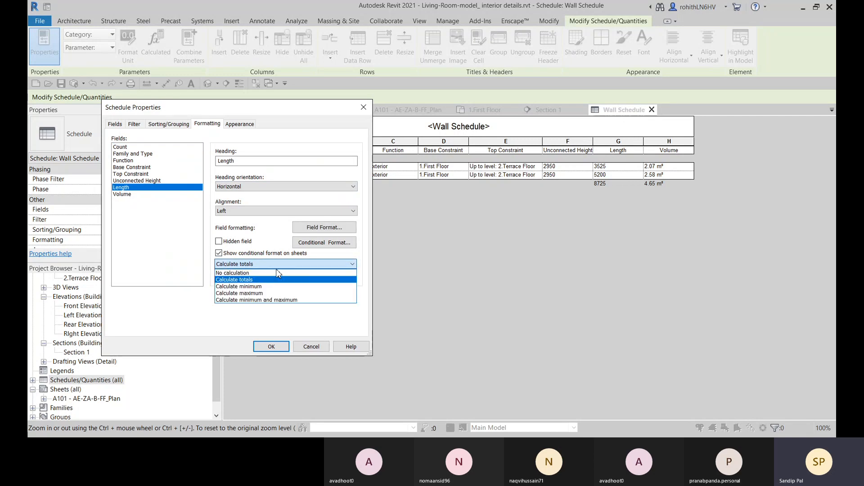
left_click(246, 272)
left_click(272, 346)
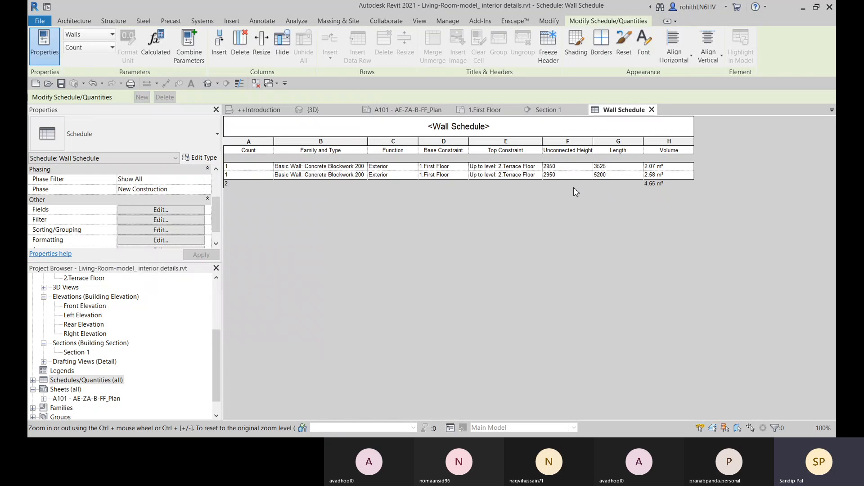
Change the wall schedule's grand totals to Title and totals and apply the setting
left_click(126, 239)
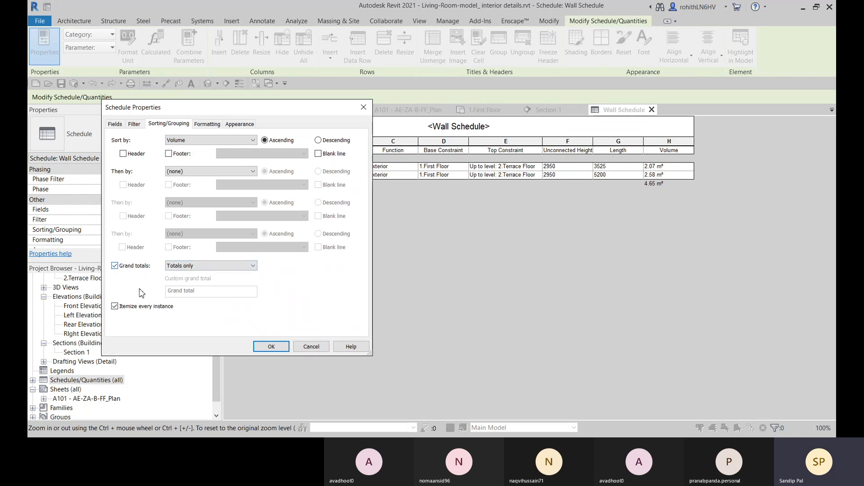
left_click(200, 266)
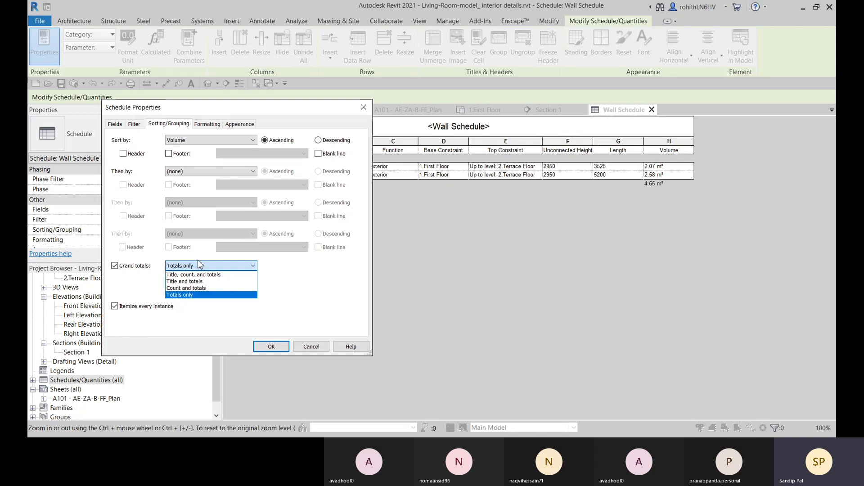
left_click(186, 282)
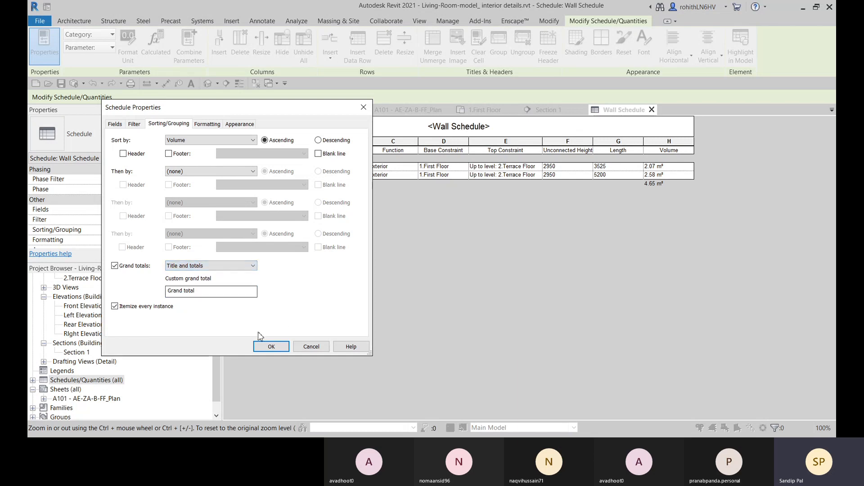
left_click(271, 346)
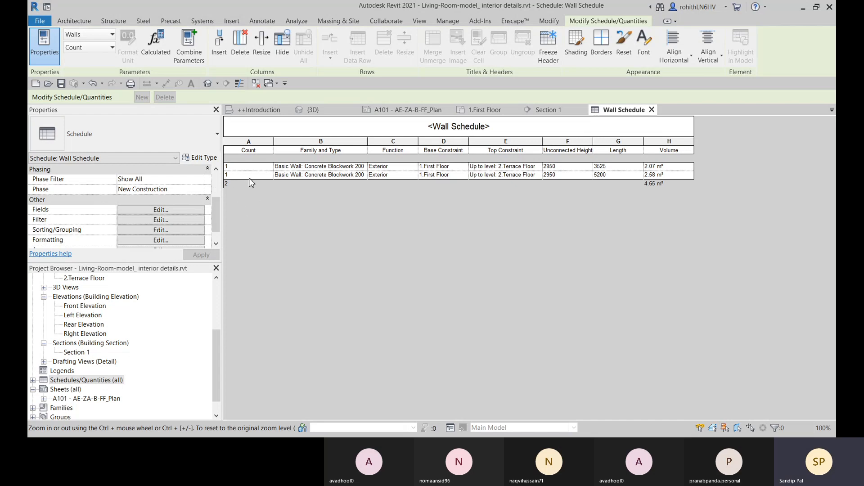
Set the wall schedule's grand totals to Title, count, and totals and apply the setting
left_click(161, 229)
left_click(167, 266)
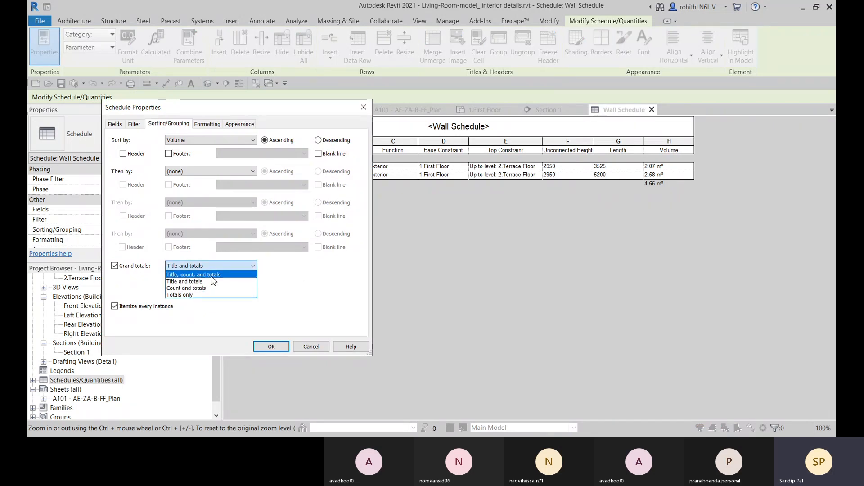
left_click(238, 275)
left_click(271, 348)
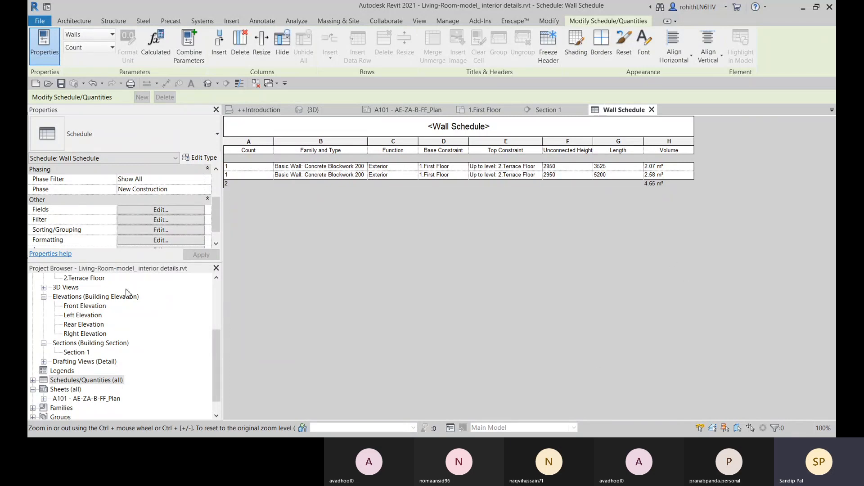
Start a new calculated value among the wall schedule's fields and name it No. Of Bricks
scroll(119, 214, "down", 1)
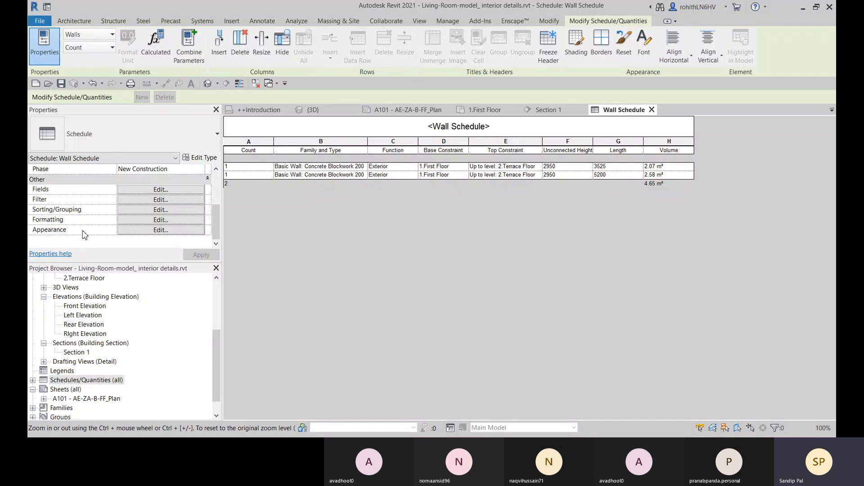
left_click(167, 190)
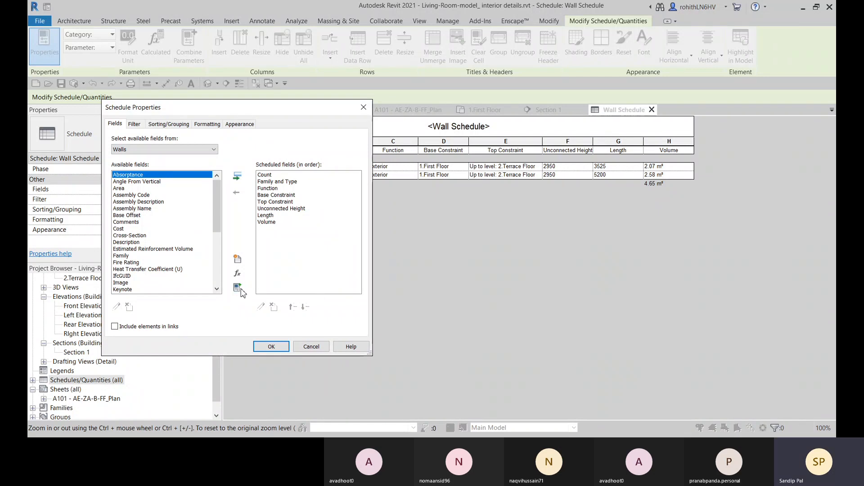
left_click(238, 273)
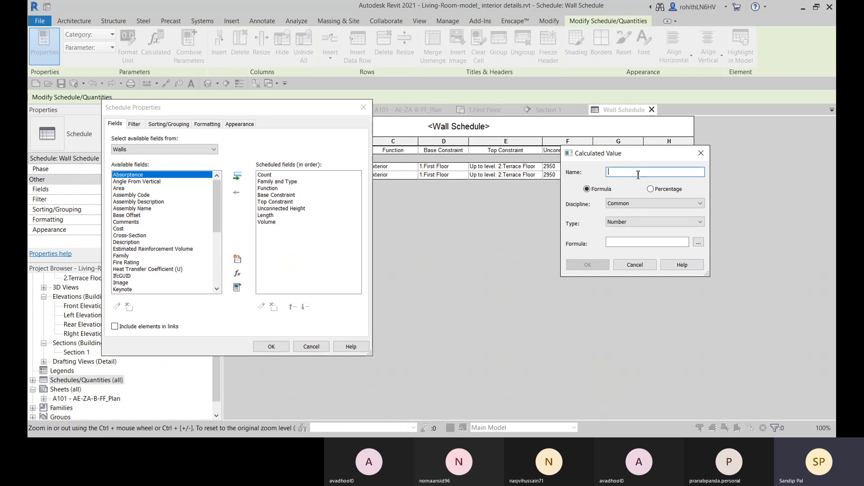
type("No")
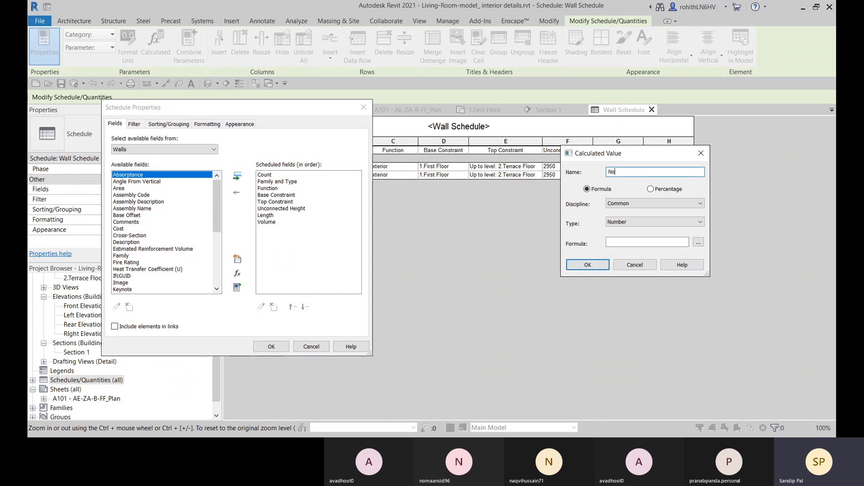
type(". Of Bric")
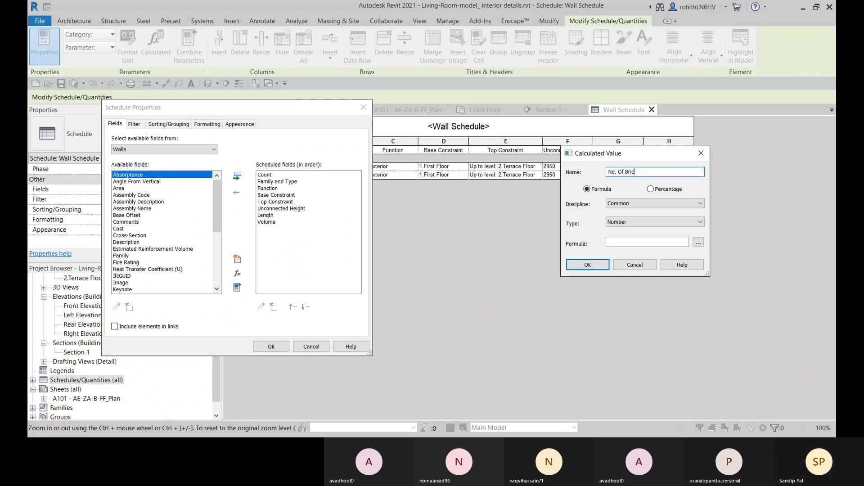
type("ks")
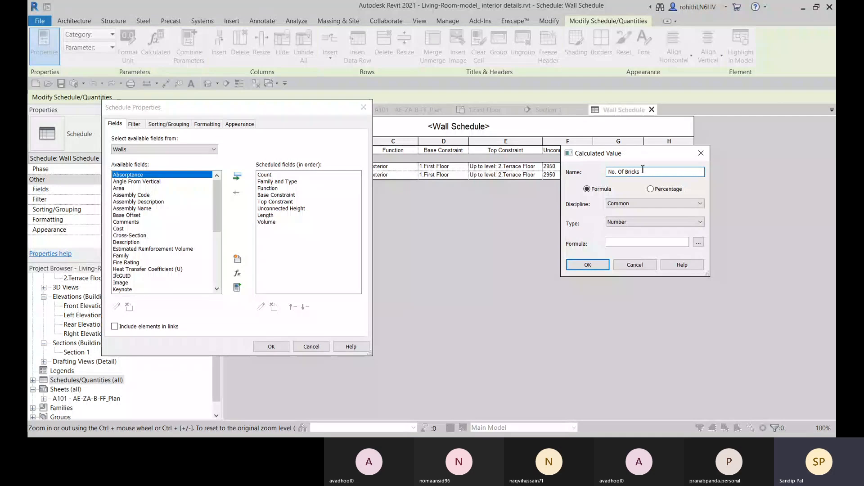
left_click_drag(632, 156, 603, 161)
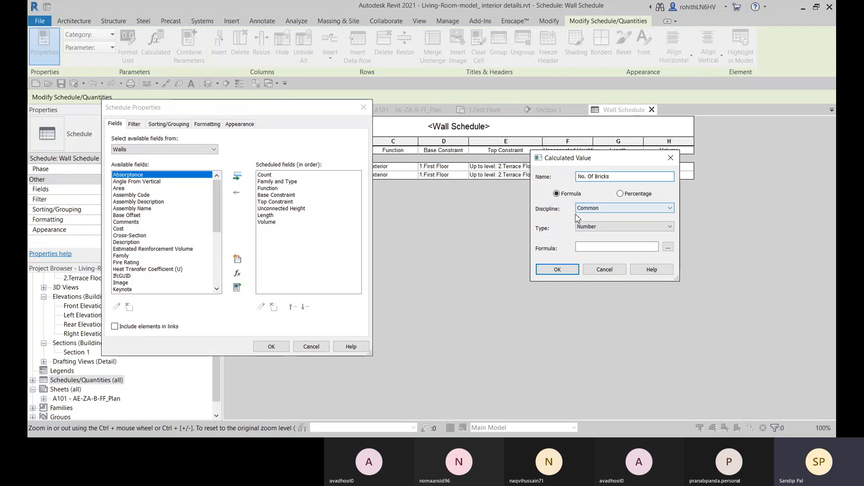
left_click(589, 208)
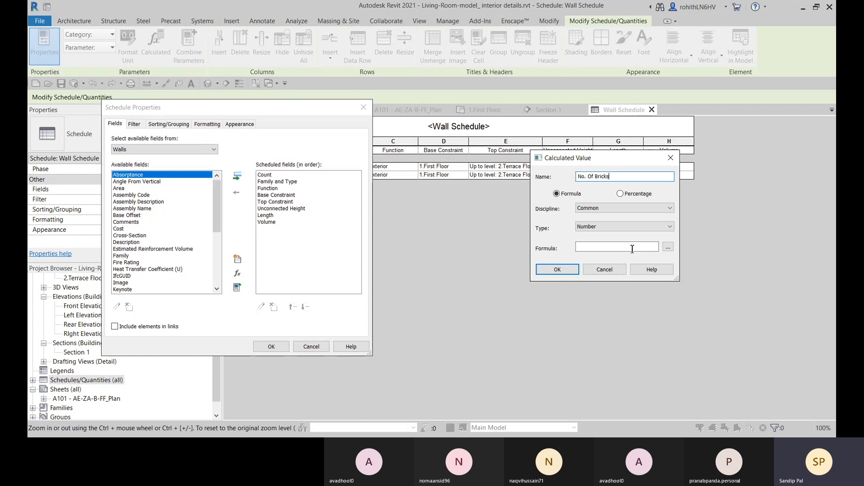
Enter the formula Volume/0.002 for the No. Of Bricks calculated value and apply the field to the wall schedule
left_click(668, 248)
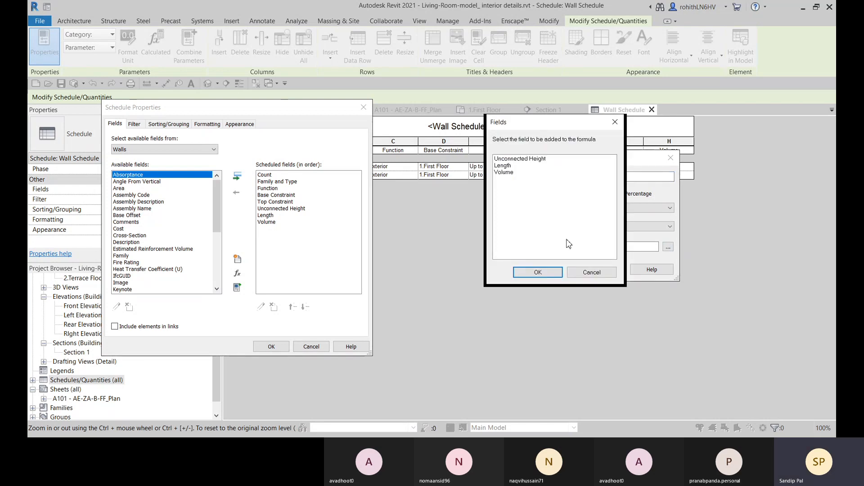
left_click(507, 173)
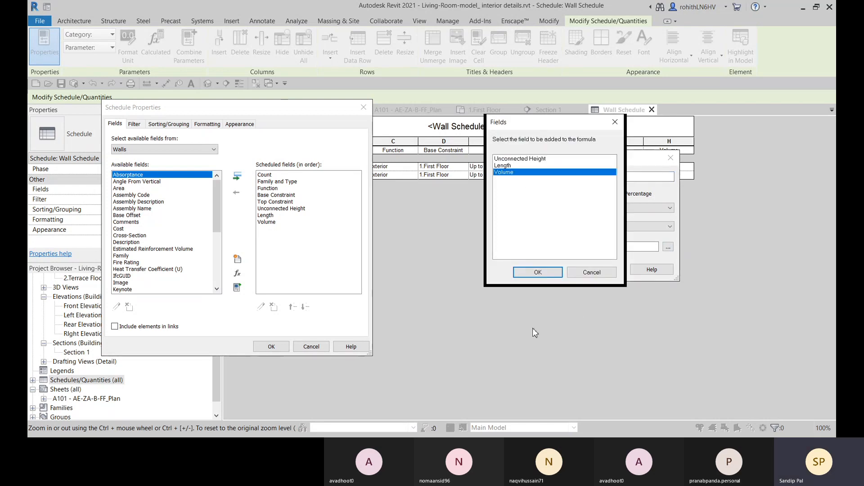
left_click(538, 273)
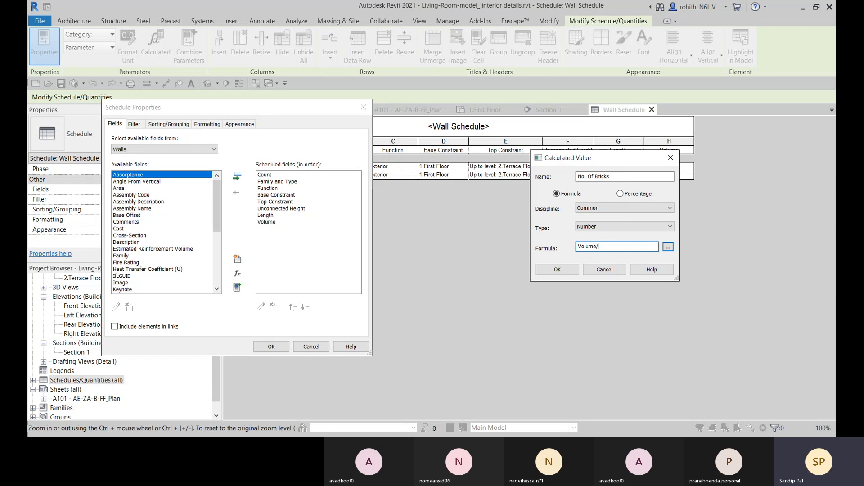
type("/")
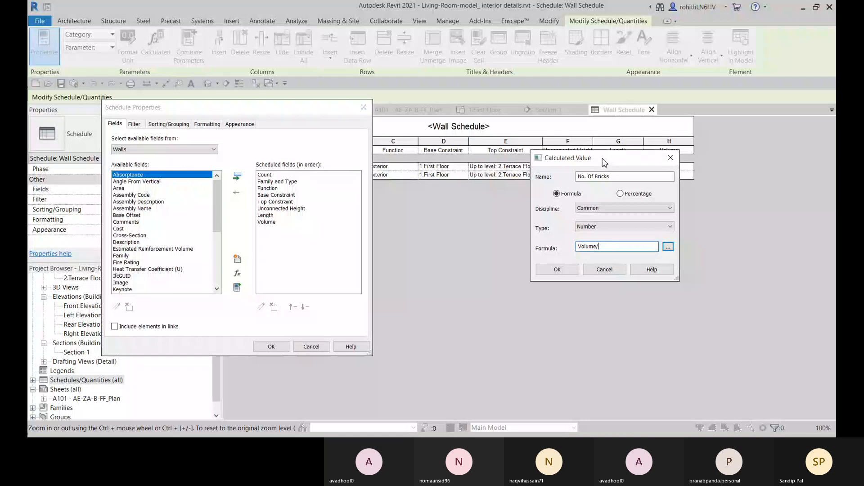
left_click_drag(605, 163, 557, 201)
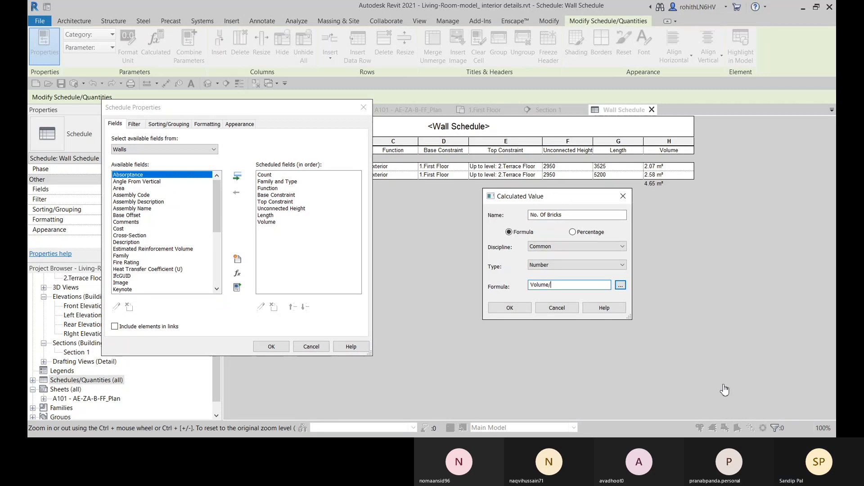
left_click(691, 386)
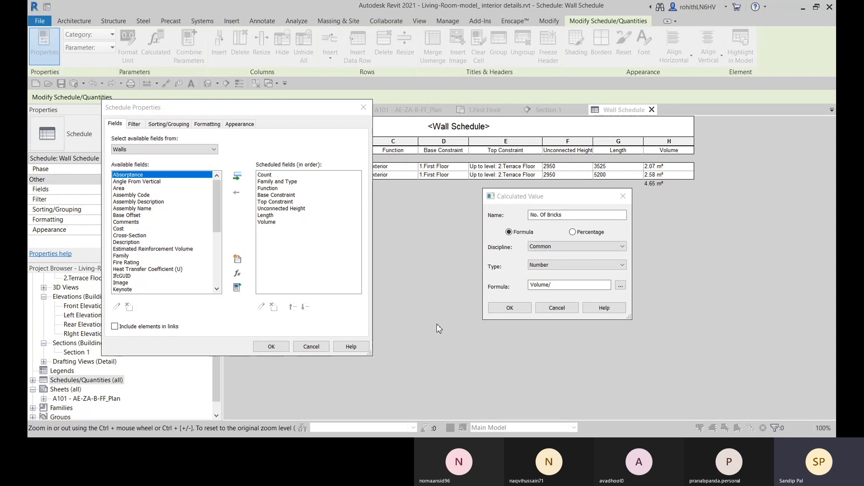
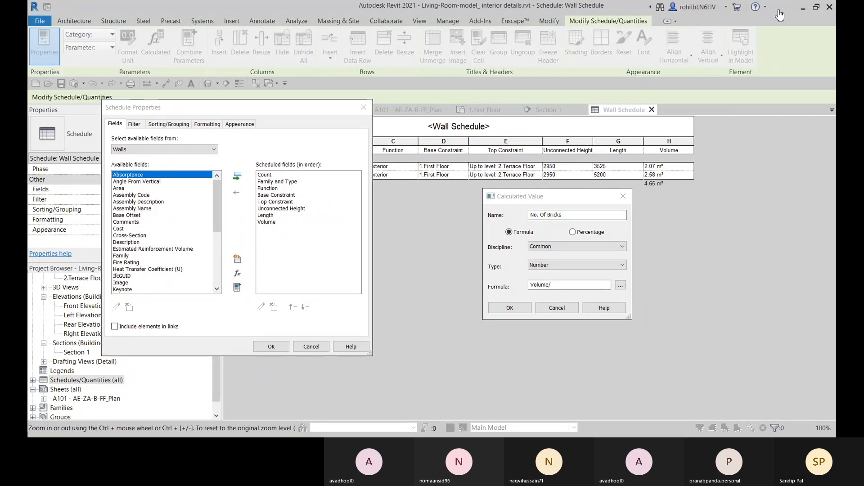
left_click(564, 289)
type("0")
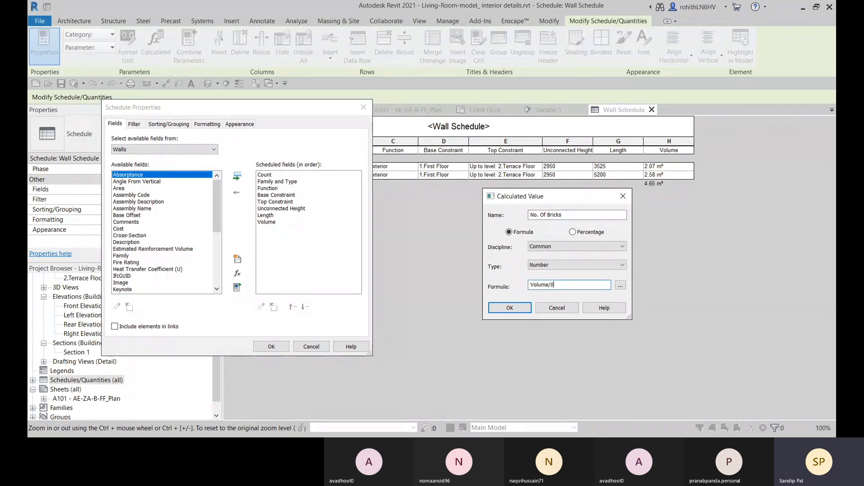
type(".002")
left_click(509, 308)
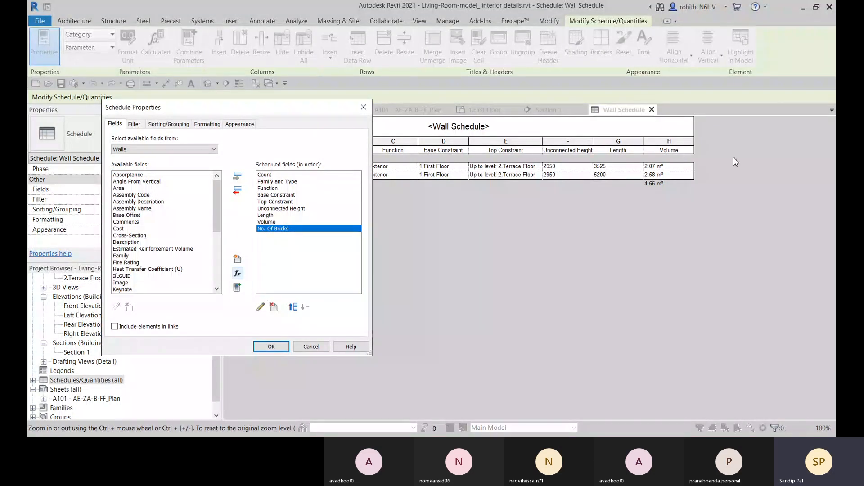
left_click(272, 347)
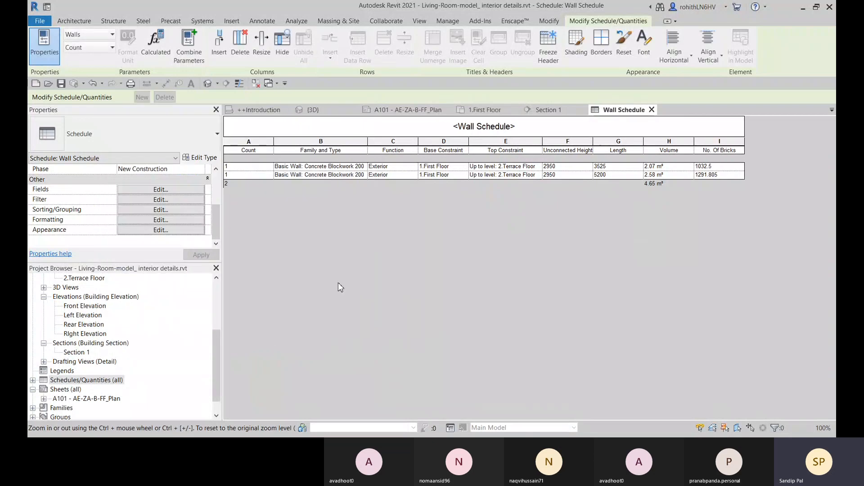
Override the default format of the No. Of Bricks column with Fixed units rounded to 0 decimal places
left_click(713, 167)
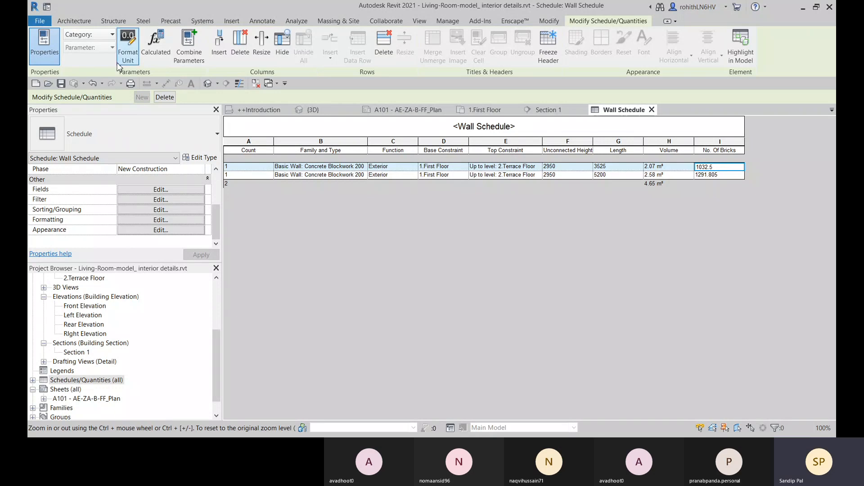
left_click(716, 142)
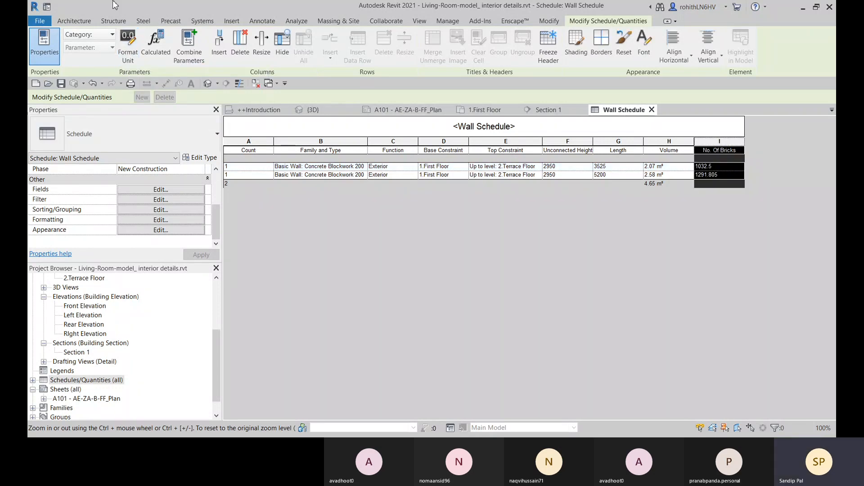
left_click(128, 43)
left_click(501, 264)
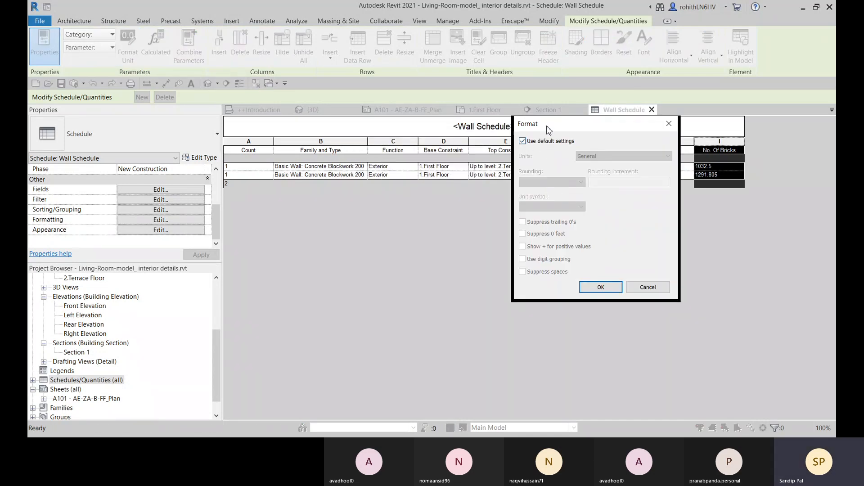
left_click_drag(548, 130, 371, 147)
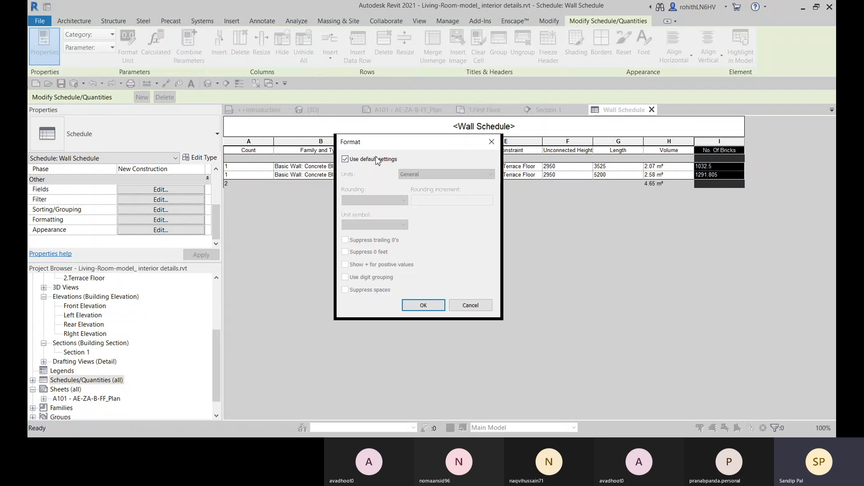
left_click(345, 159)
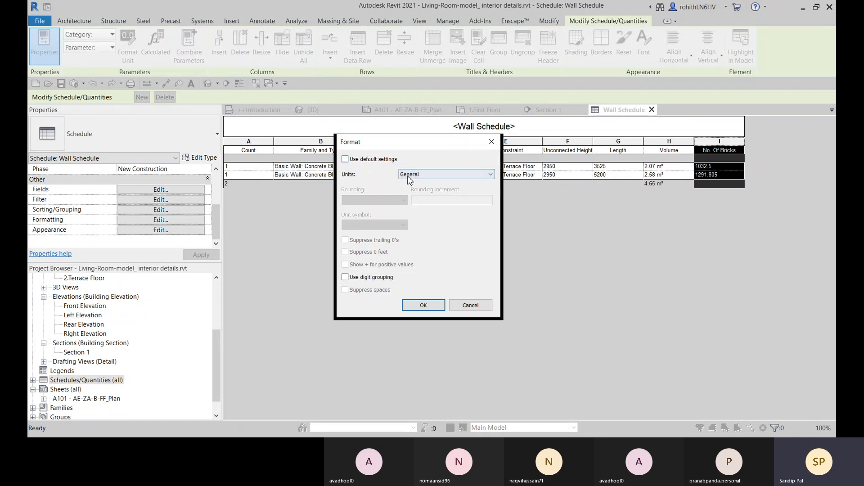
left_click(410, 174)
left_click(411, 197)
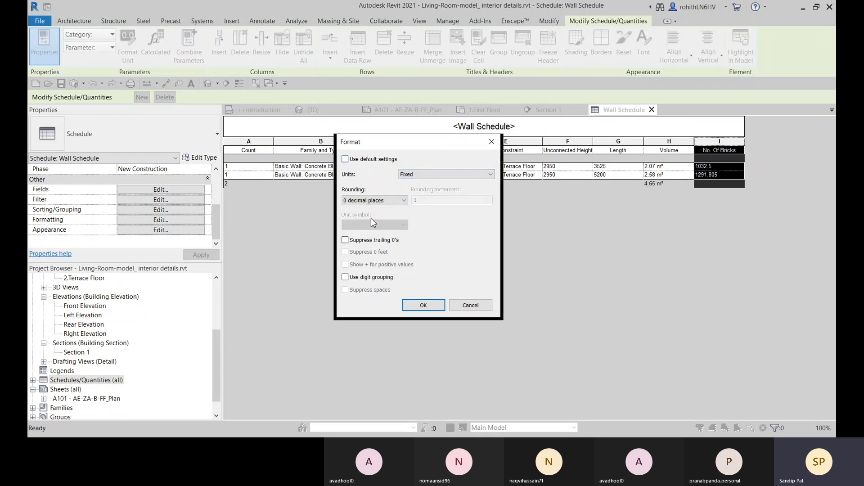
left_click(372, 200)
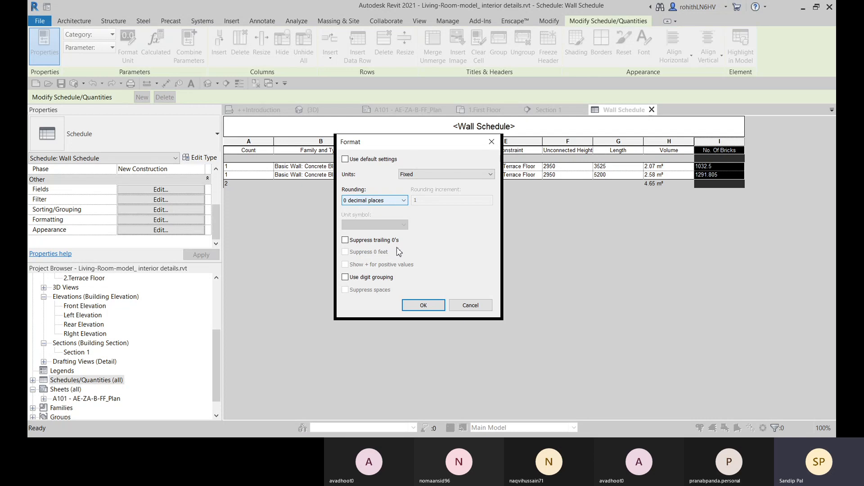
left_click(424, 305)
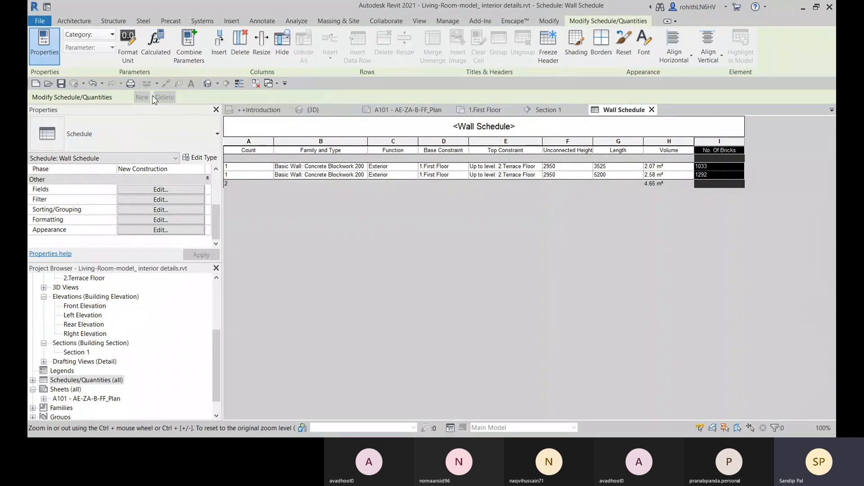
Change the No. Of Bricks formula to (Volume / 0.002 m³)*110% and apply it to the wall schedule
left_click(155, 43)
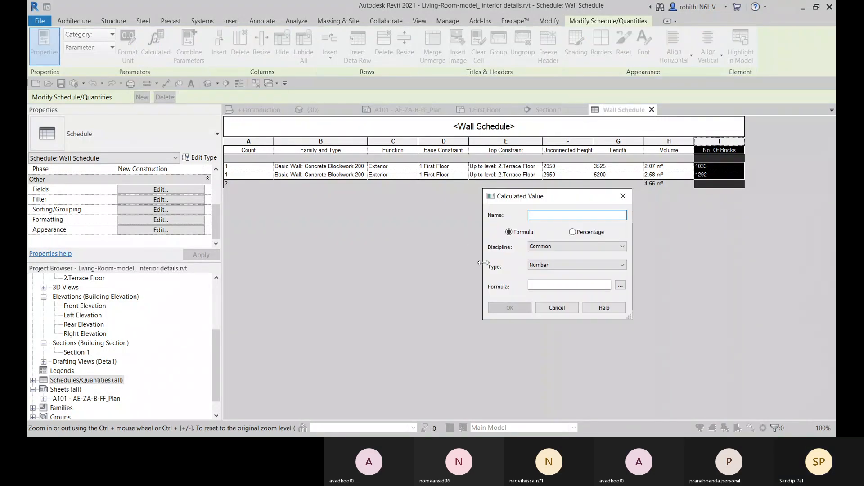
left_click(556, 309)
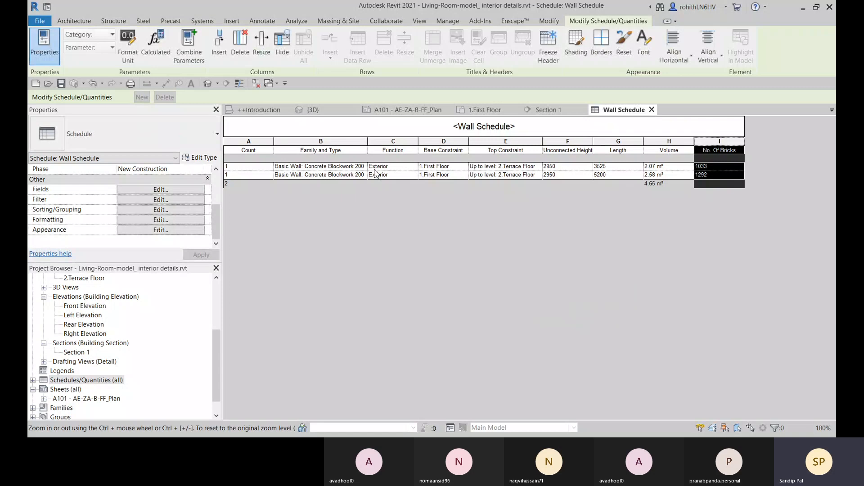
left_click(131, 191)
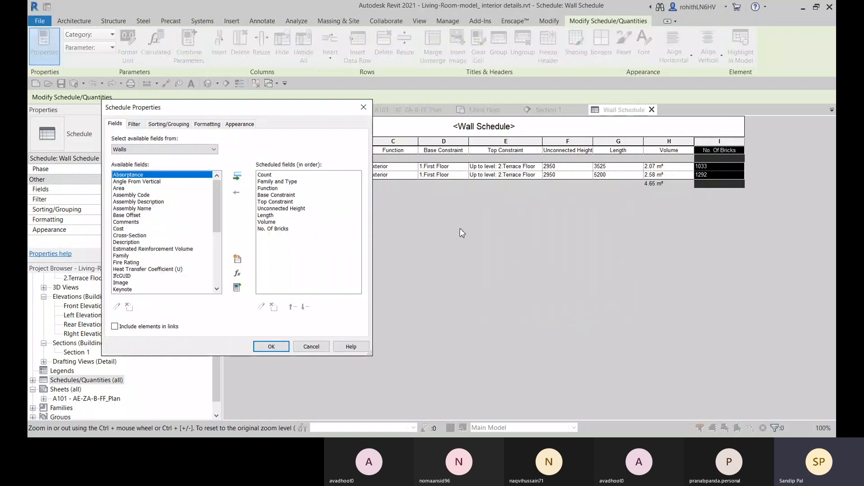
left_click(271, 290)
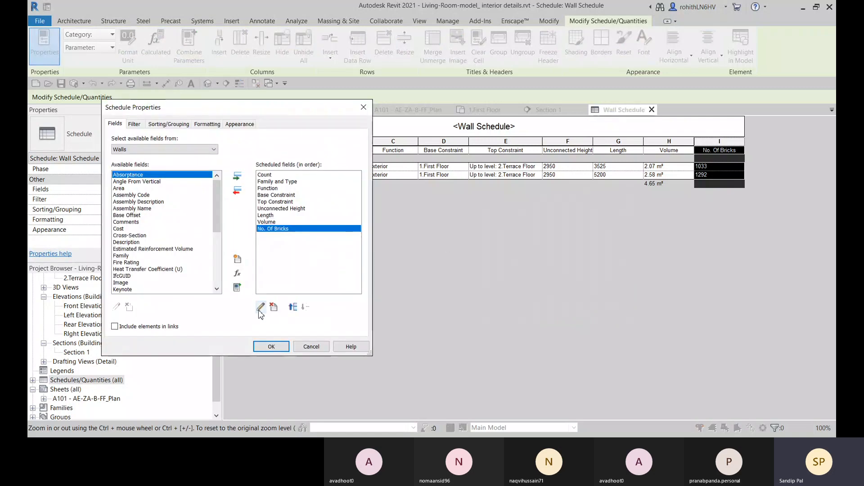
left_click(260, 307)
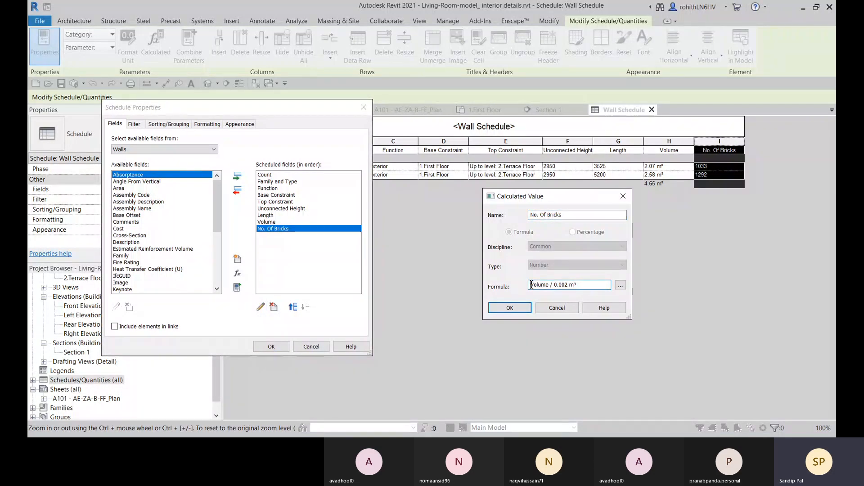
left_click(531, 285)
type("(")
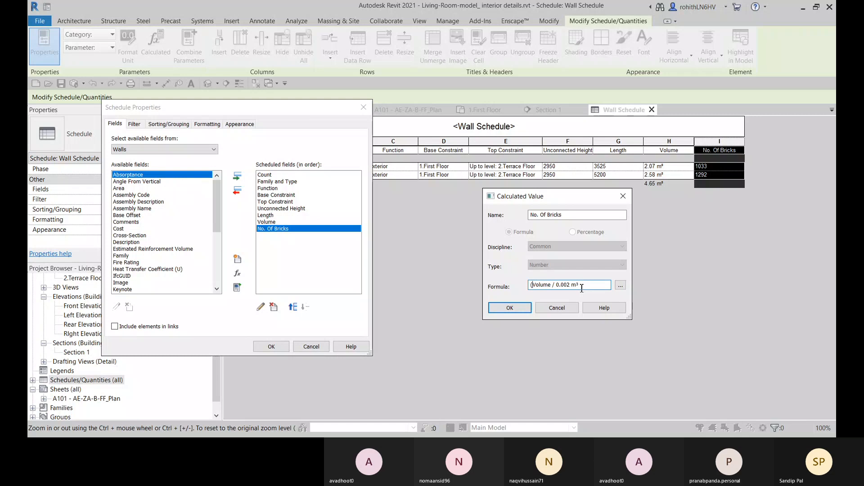
left_click(580, 285)
type(")*110%")
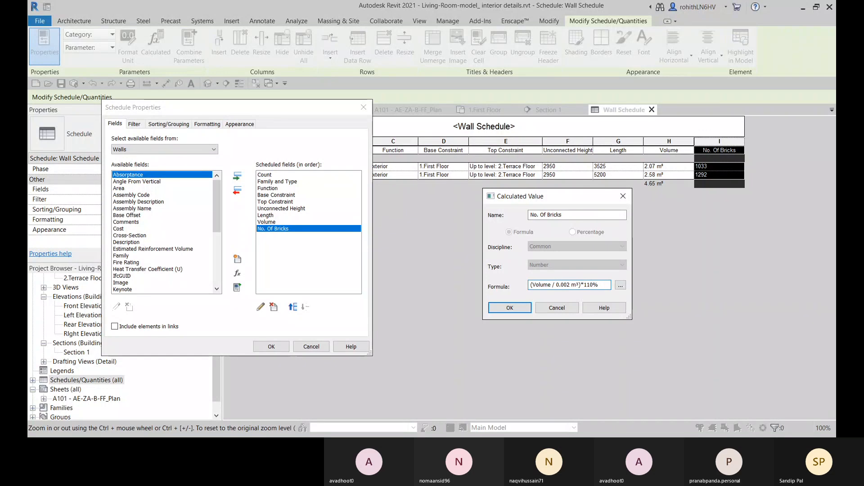
left_click(509, 308)
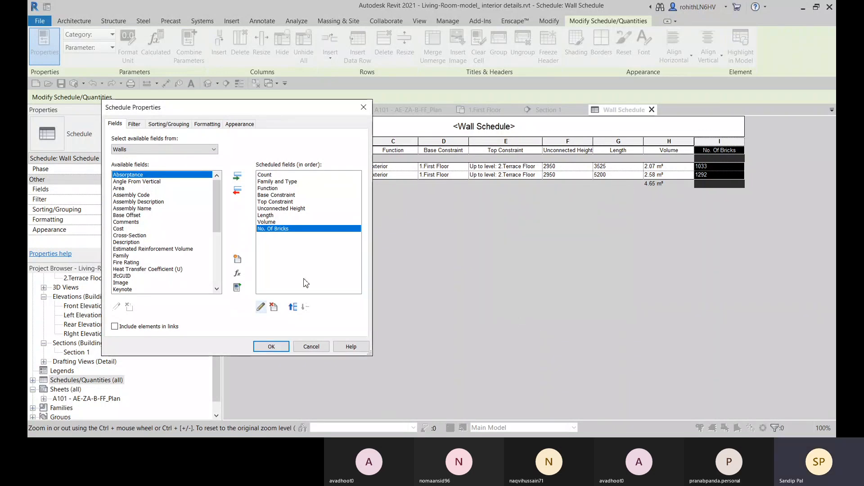
left_click(271, 346)
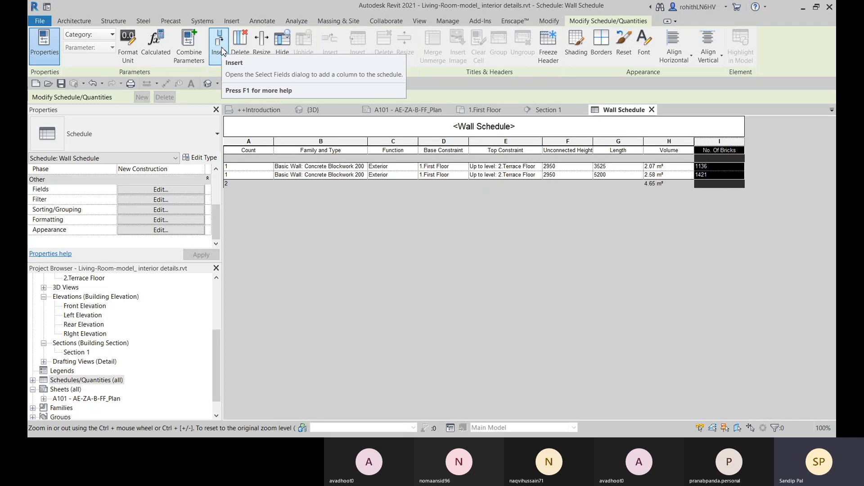
Hide the No. Of Bricks column and unhide all columns of the wall schedule
left_click(279, 57)
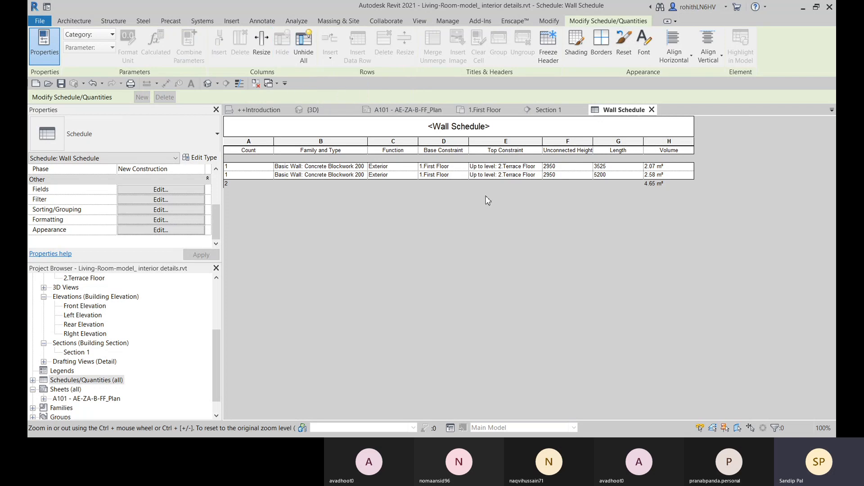
left_click(303, 52)
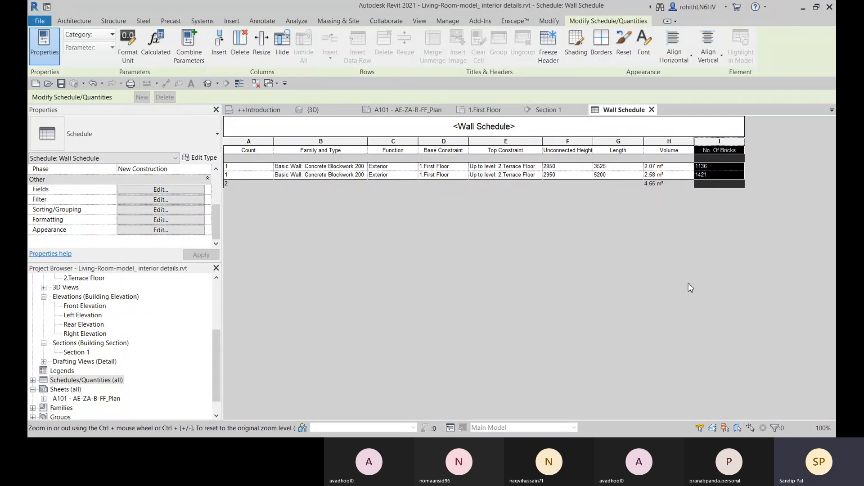
Set the font of the No. Of Bricks column to Bradley Hand ITC and clear the column selection
left_click(644, 45)
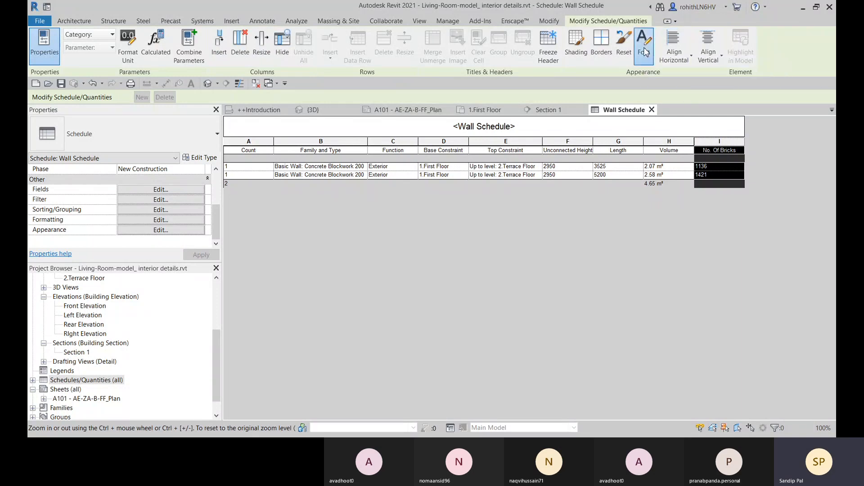
left_click(460, 173)
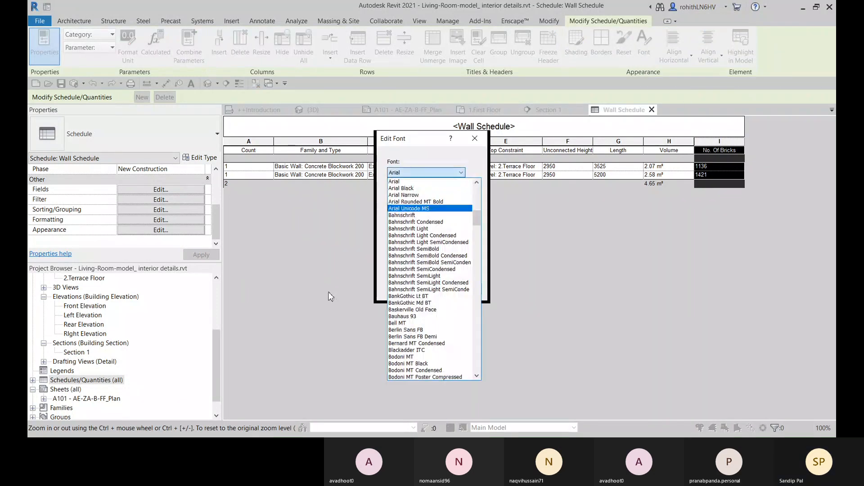
scroll(410, 315, "down", 2)
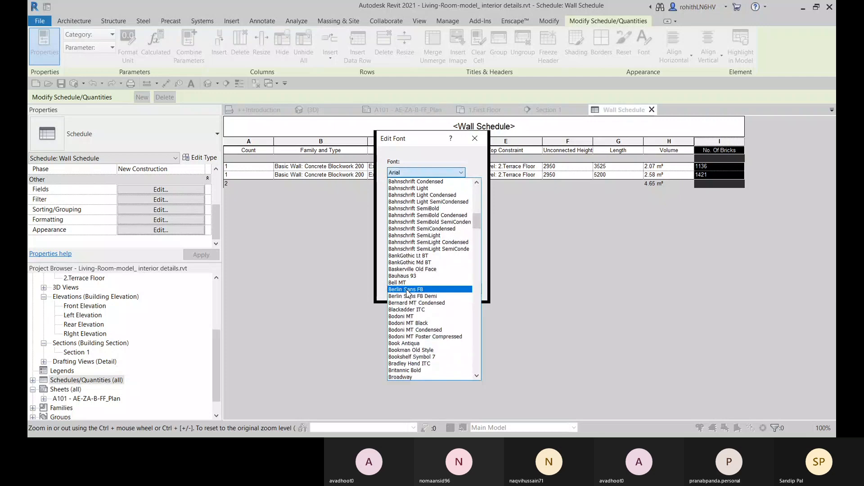
left_click(412, 364)
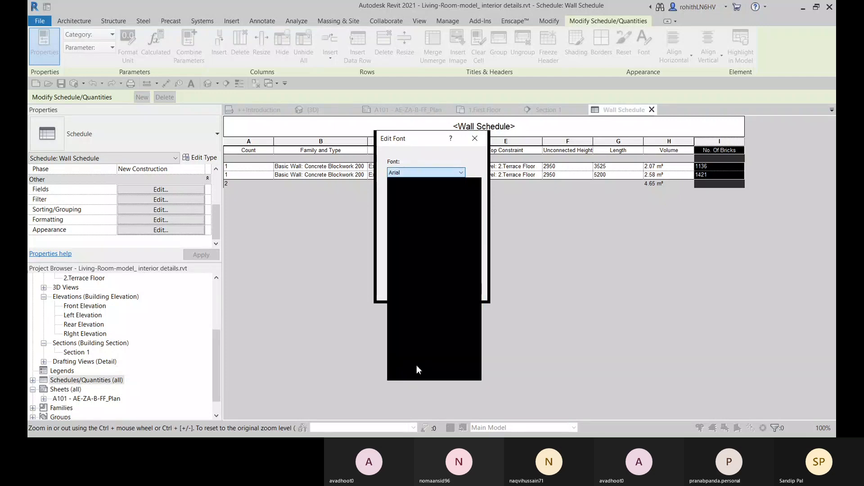
left_click(424, 290)
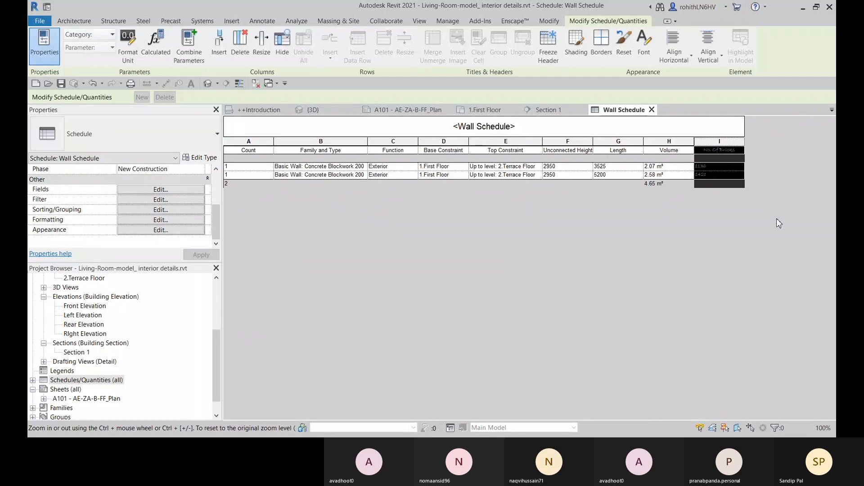
left_click(712, 129)
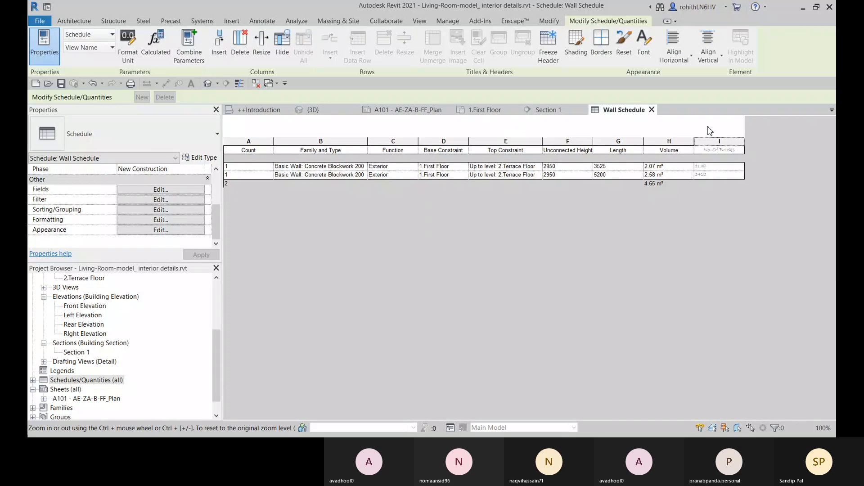
Make the font of the No. Of Bricks column bold and clear the column selection
left_click(709, 168)
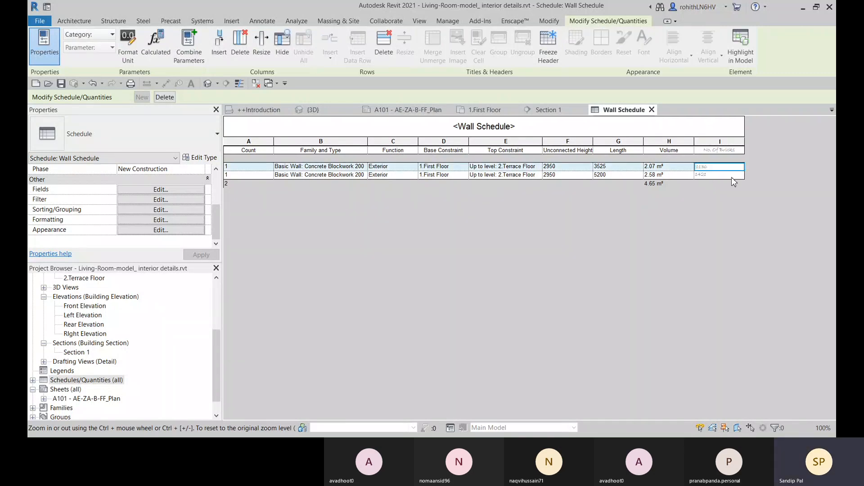
left_click(506, 160)
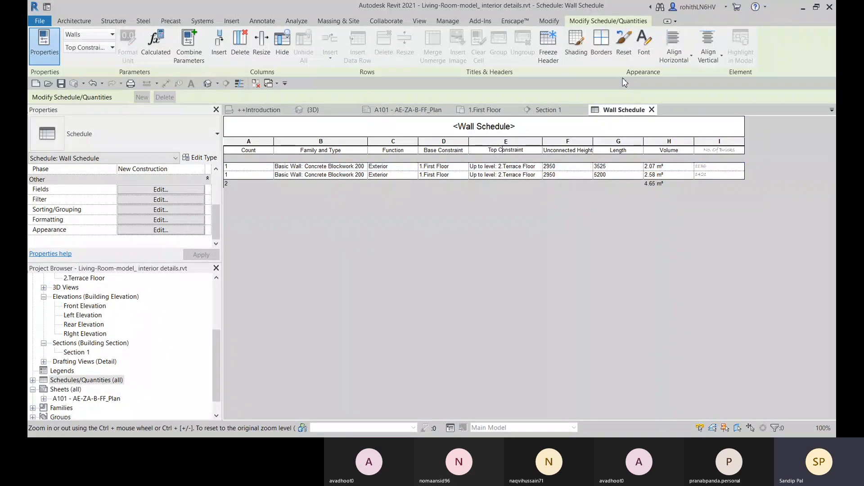
left_click(728, 150)
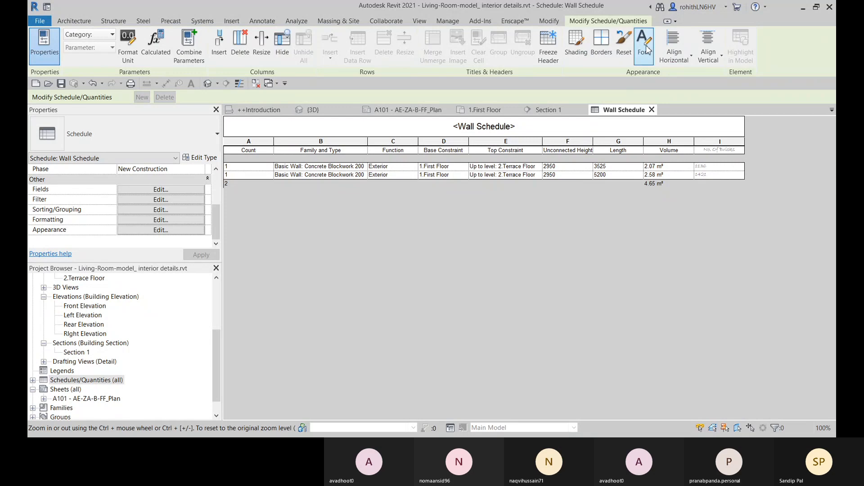
left_click(714, 142)
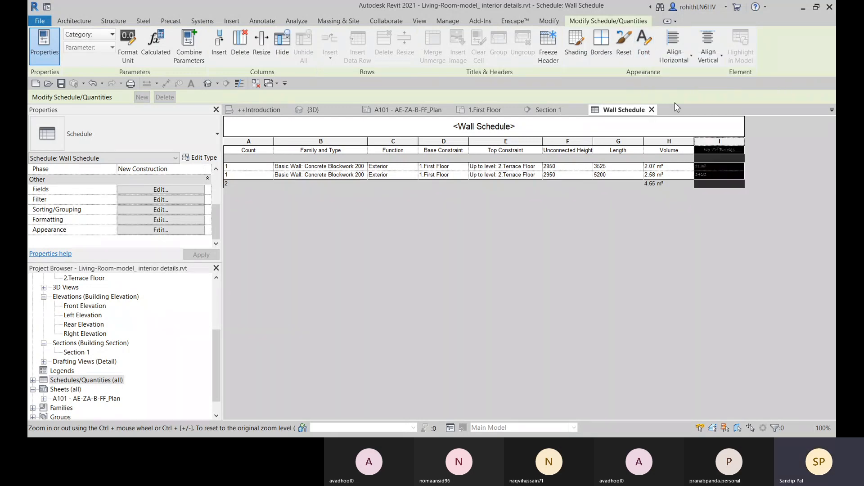
left_click(644, 45)
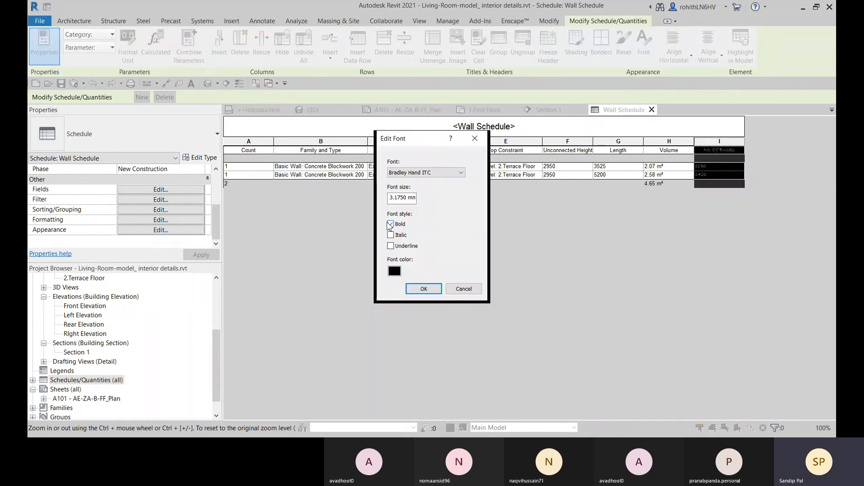
left_click(424, 289)
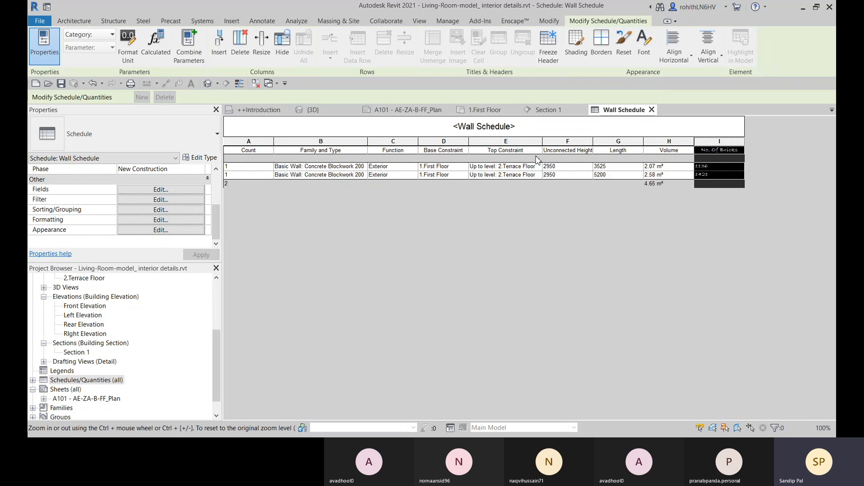
left_click(733, 132)
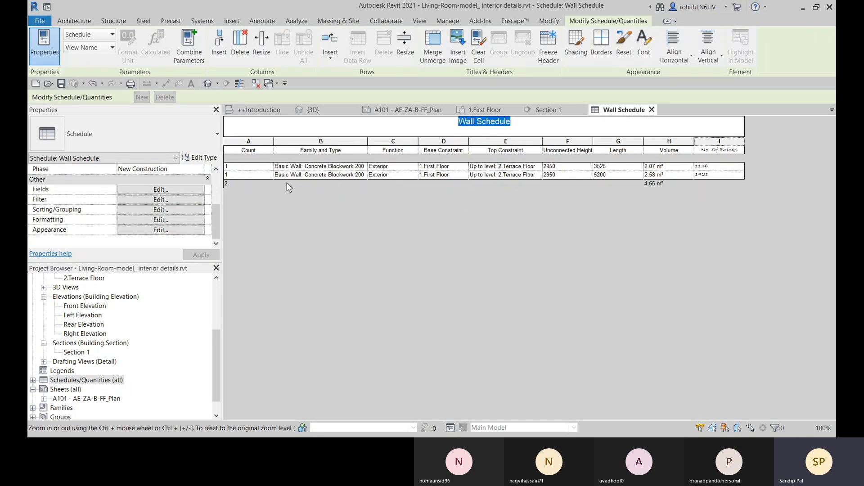
Create a new material takeoff for the Walls category named Wall Material Takeoff, in the New Construction phase
double_click(37, 382)
right_click(61, 380)
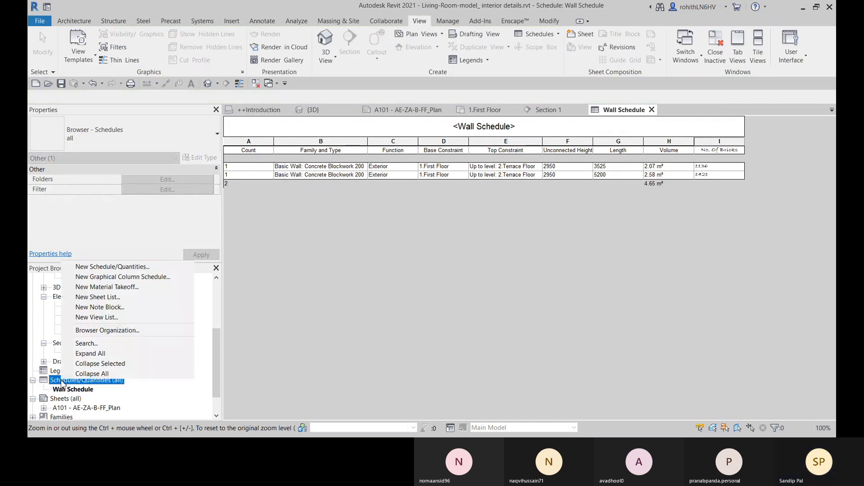
left_click(107, 288)
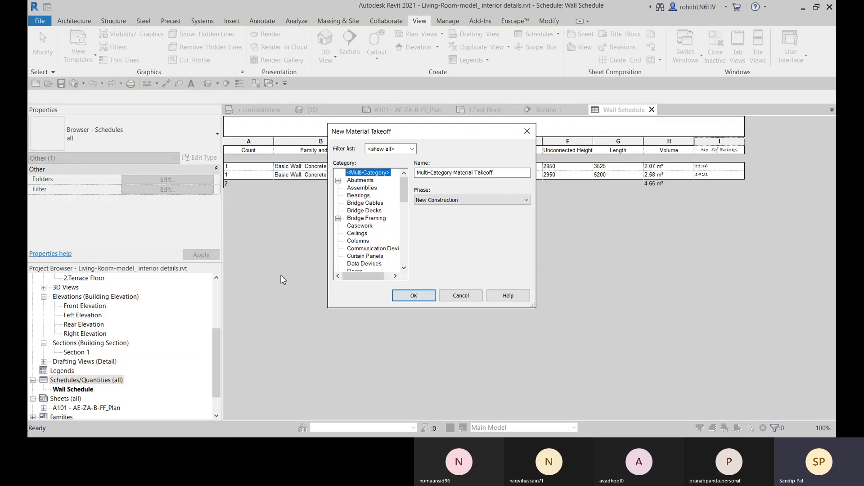
left_click_drag(406, 192, 403, 251)
left_click(354, 256)
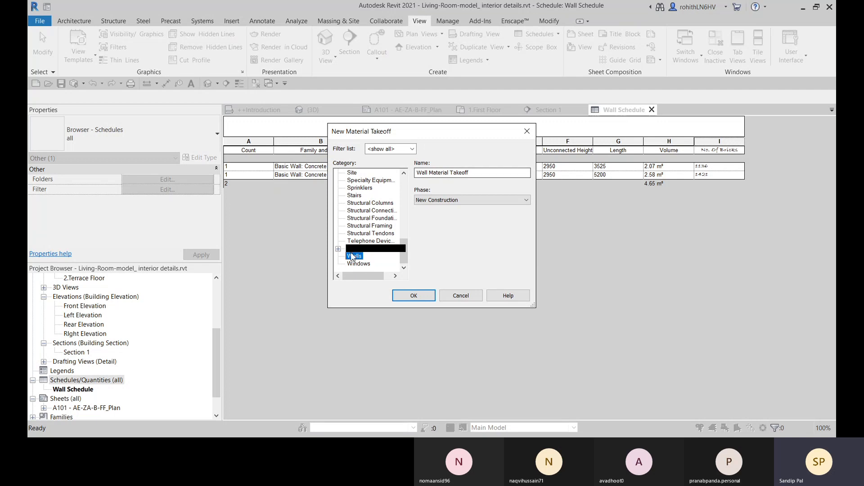
left_click(412, 296)
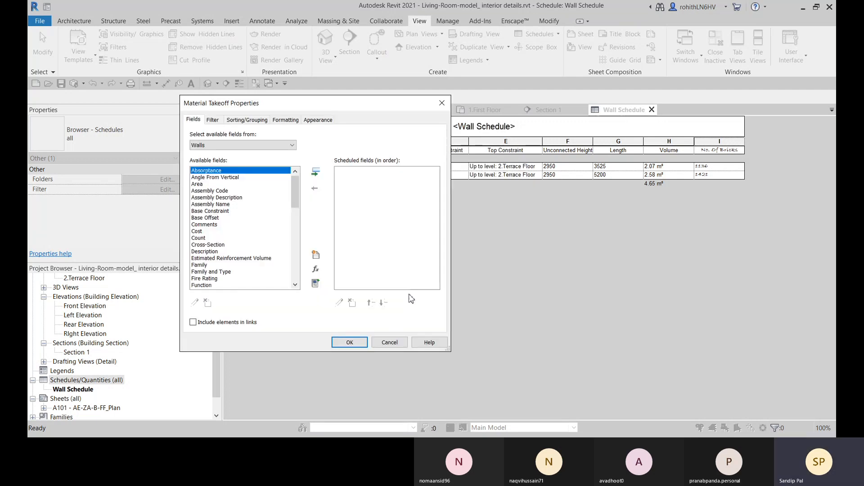
Add Family and Type, Material: Name, Material: Area and Material: Volume to the takeoff's scheduled fields
double_click(221, 273)
scroll(220, 266, "down", 5)
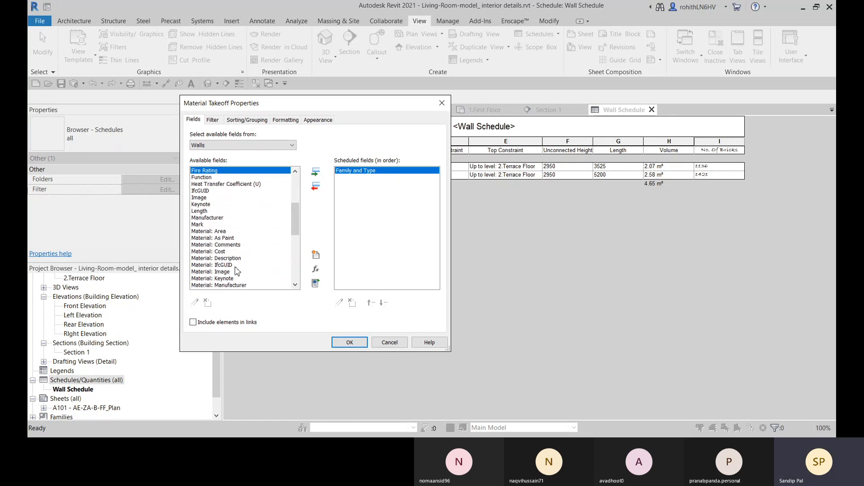
scroll(227, 283, "down", 3)
left_click(213, 245)
double_click(212, 245)
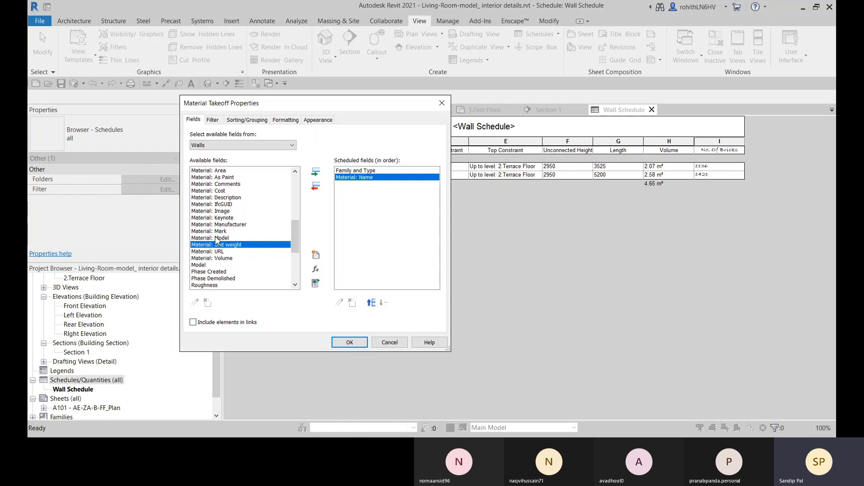
scroll(199, 242, "up", 1)
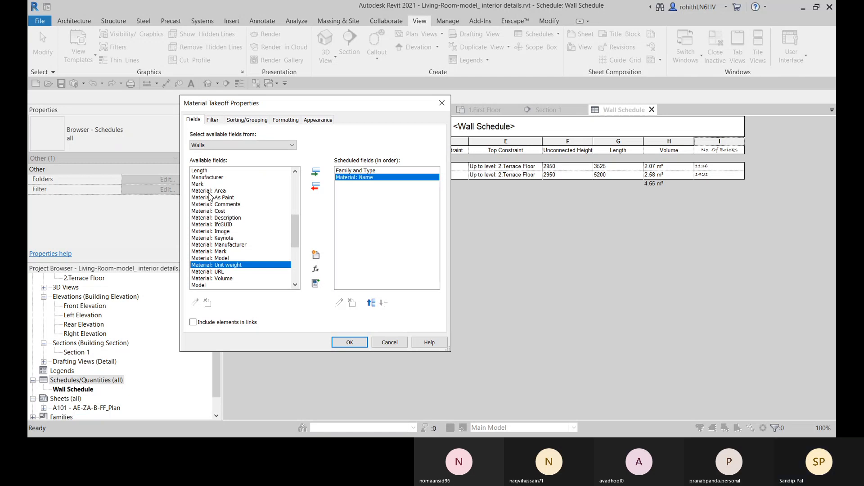
double_click(210, 191)
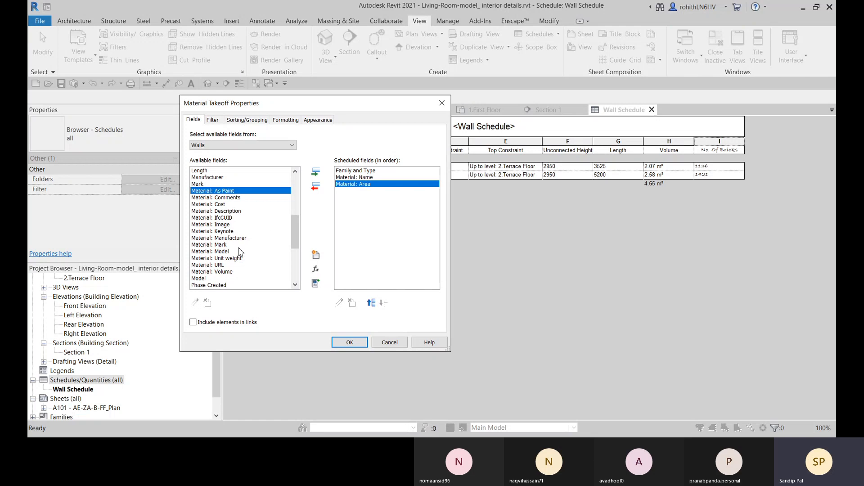
double_click(221, 272)
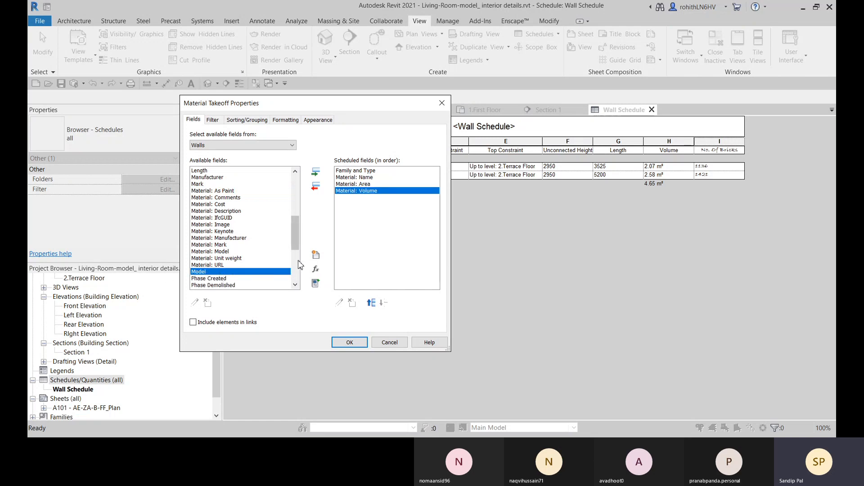
Add the Structural Material and Volume fields and generate the wall material takeoff
scroll(271, 253, "down", 1)
scroll(254, 259, "down", 2)
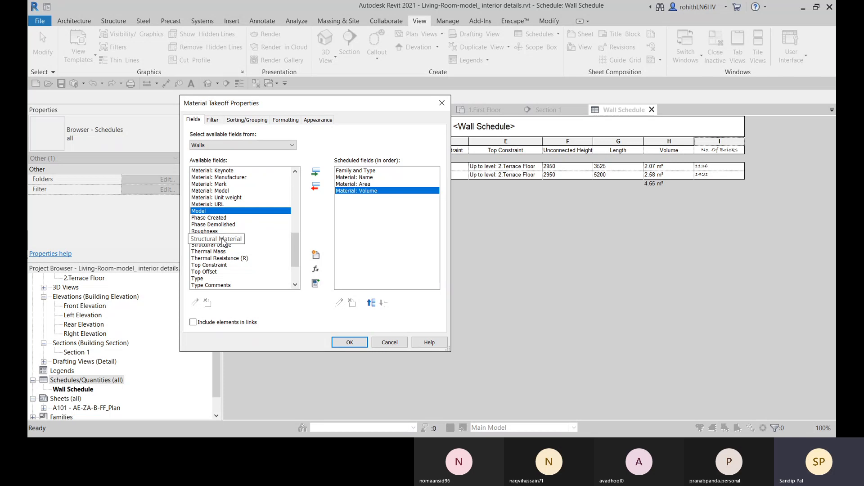
double_click(238, 239)
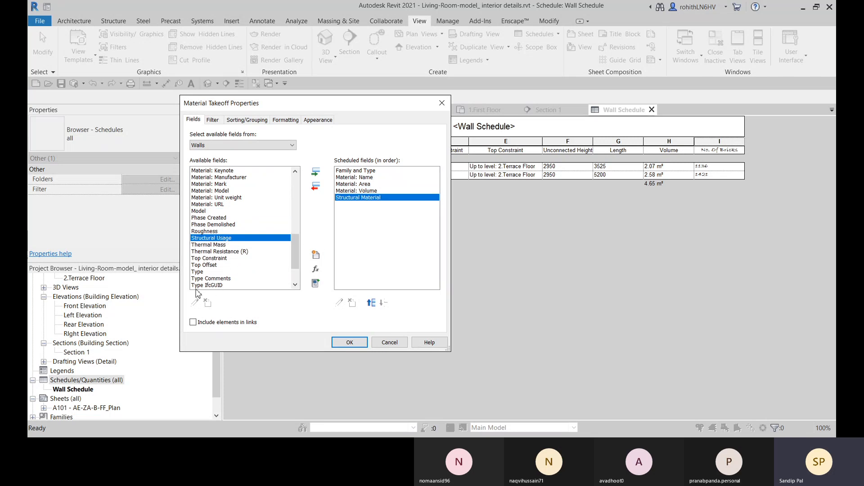
scroll(209, 263, "down", 2)
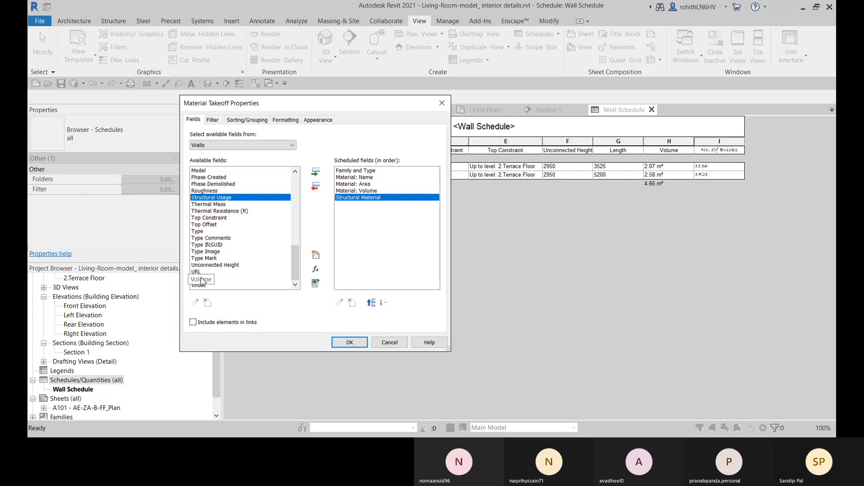
double_click(201, 280)
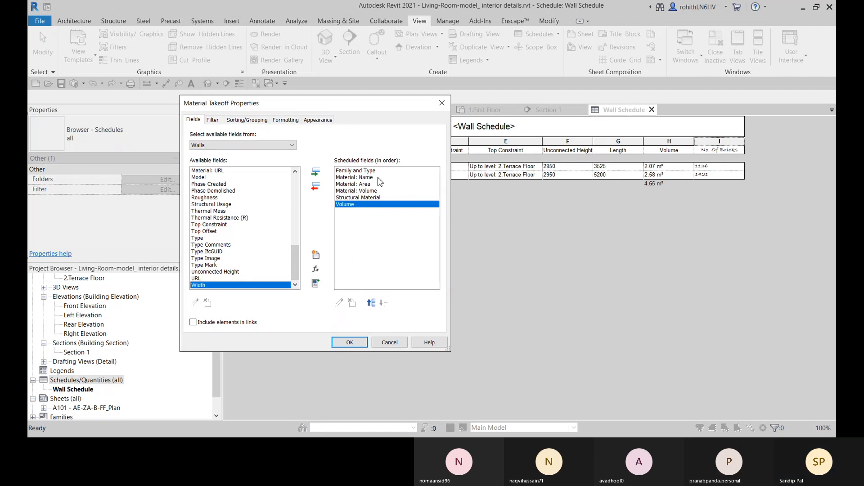
left_click(350, 343)
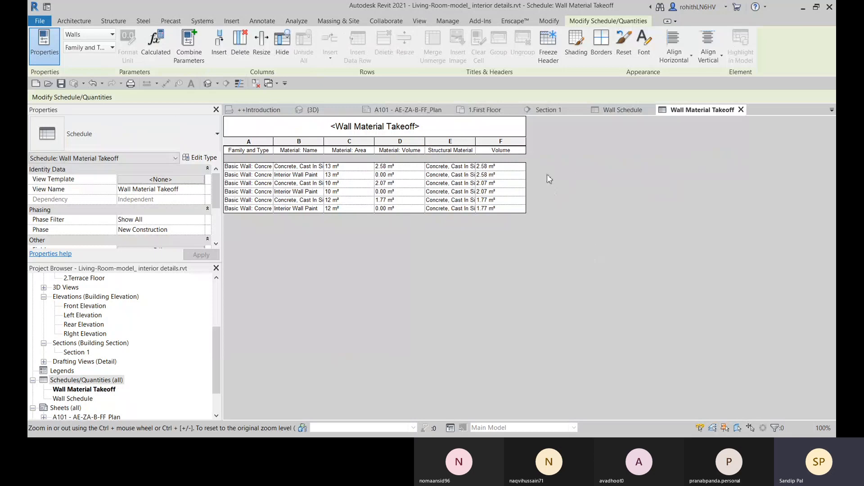
Widen the Structural Material, Material: Name and Family and Type columns so their full texts fit
left_click_drag(476, 141, 523, 142)
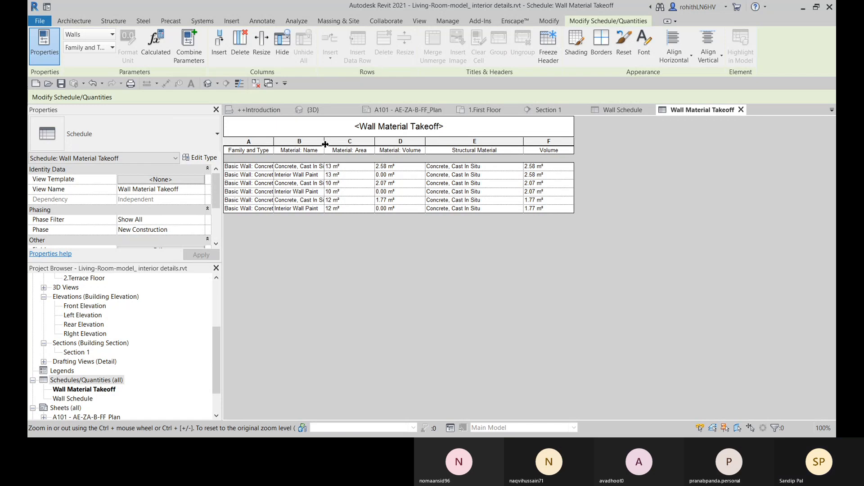
left_click_drag(324, 150, 339, 150)
left_click(300, 176)
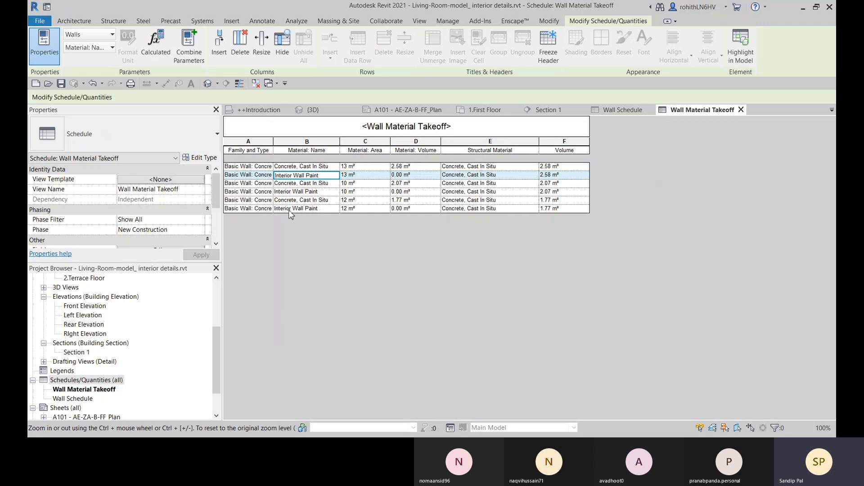
left_click(351, 194)
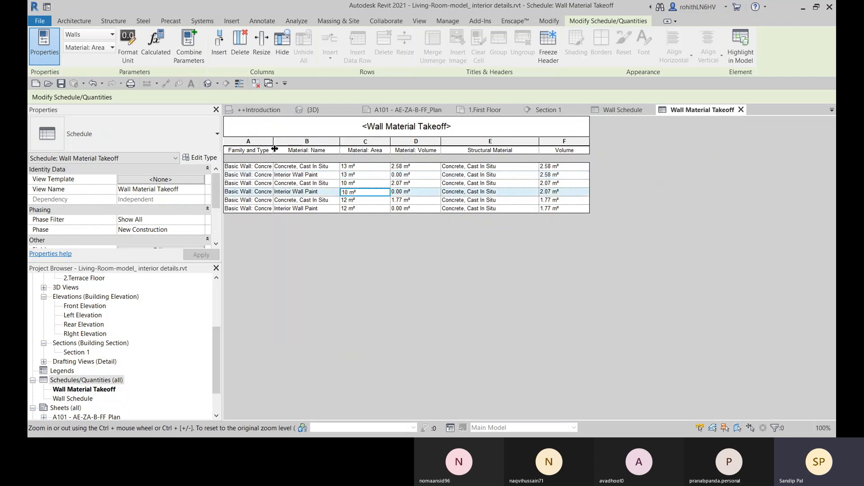
left_click_drag(273, 144, 361, 145)
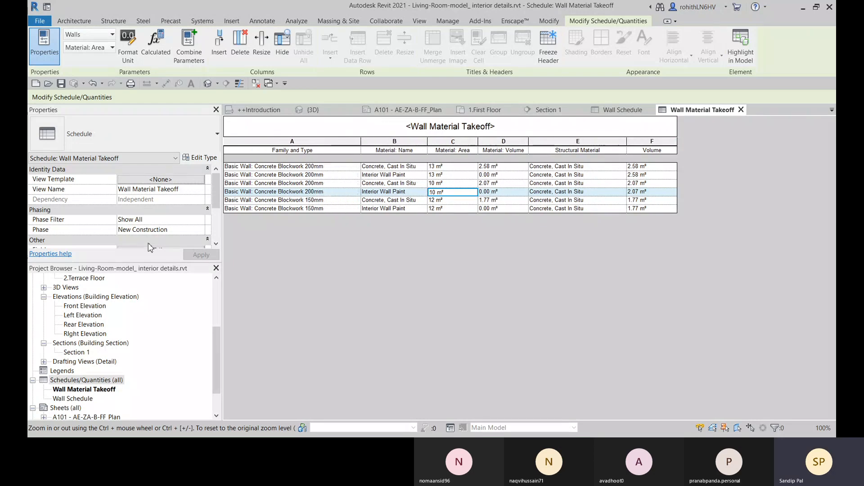
Sort the takeoff by Material: Name with a title, count and totals footer, without itemizing every instance
scroll(174, 234, "down", 3)
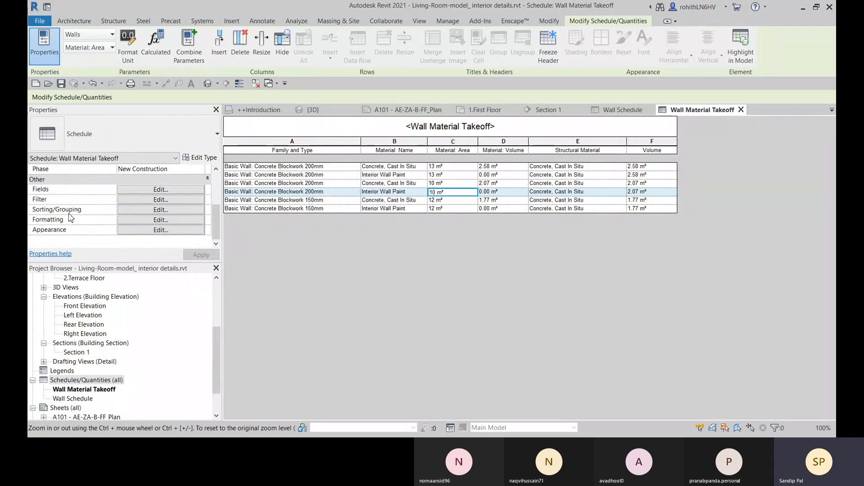
left_click(131, 211)
left_click(193, 302)
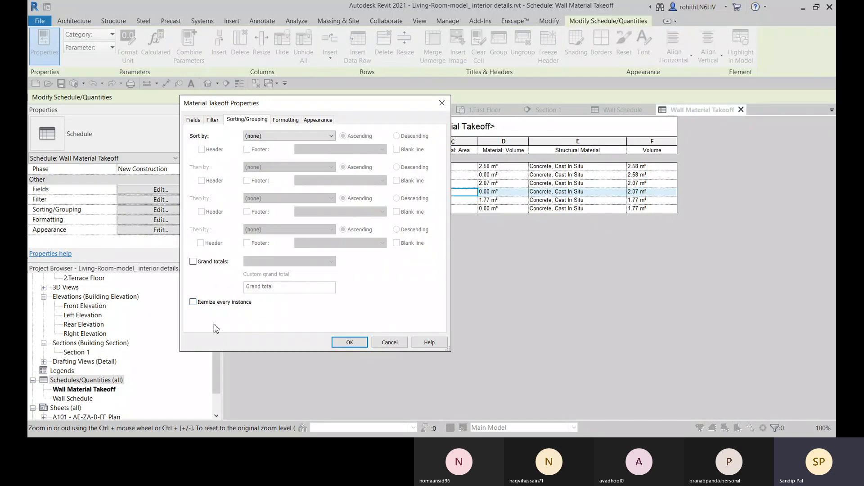
left_click(266, 136)
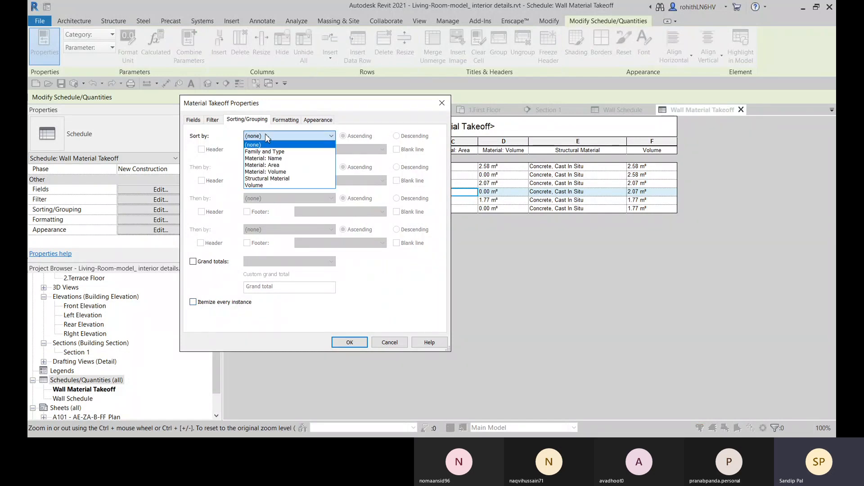
left_click(261, 158)
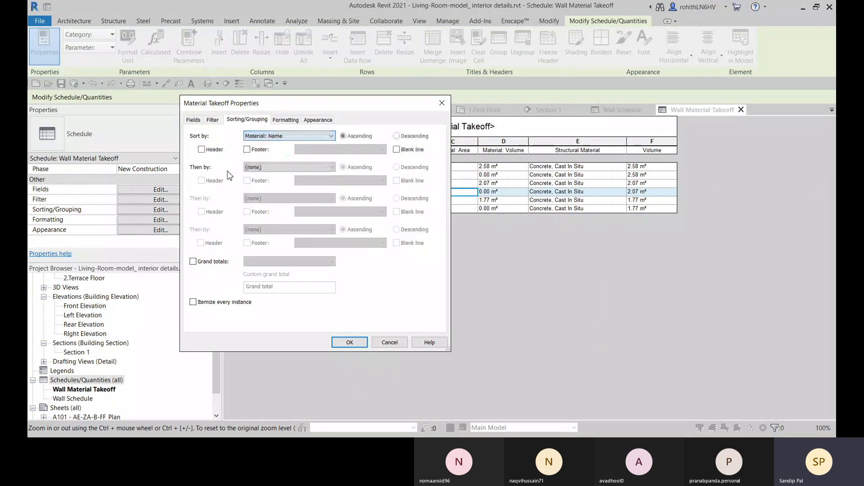
left_click(247, 149)
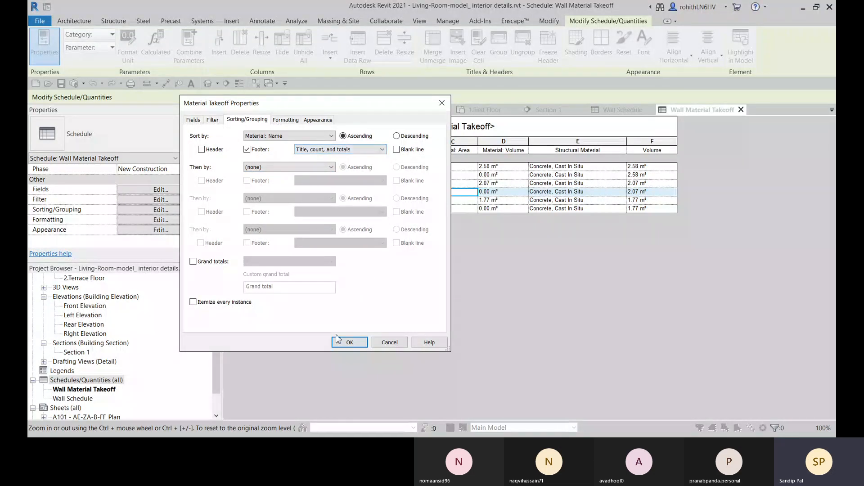
left_click(348, 344)
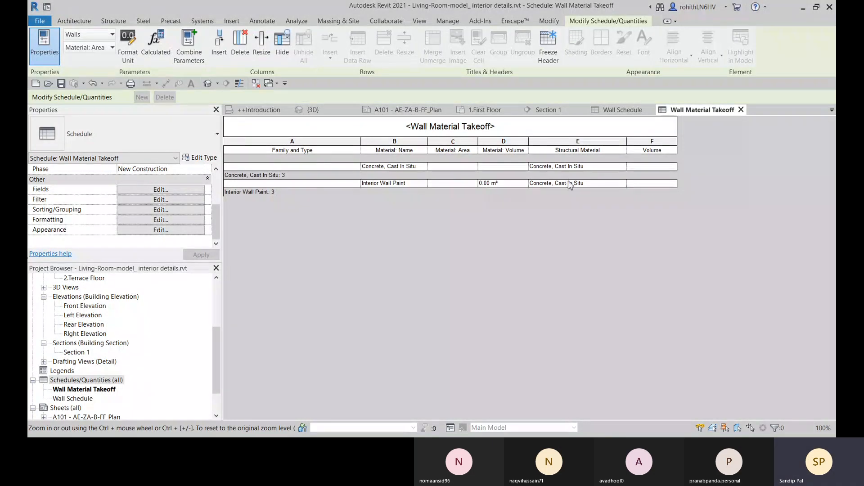
Change the takeoff's sorting to Family and Type and apply it
left_click(160, 210)
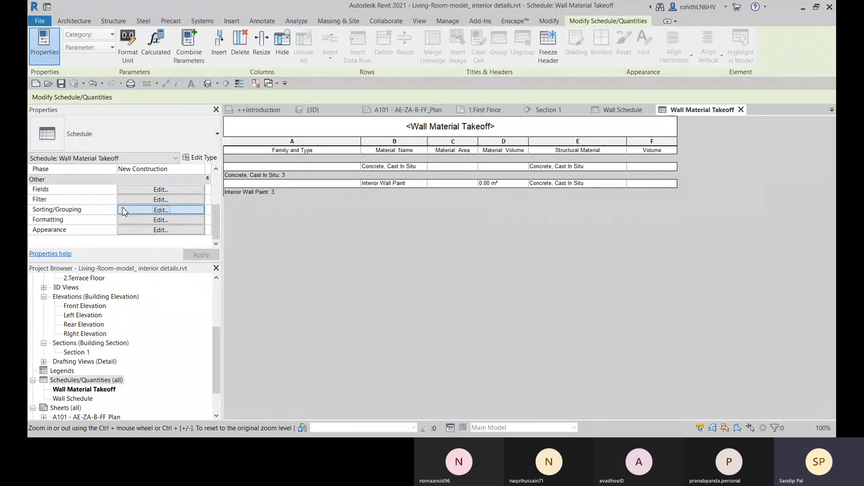
left_click(289, 136)
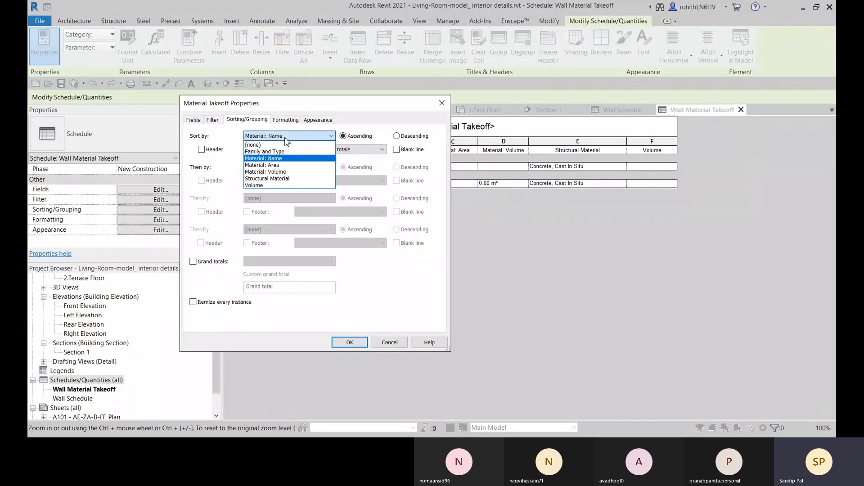
left_click(270, 155)
left_click(349, 342)
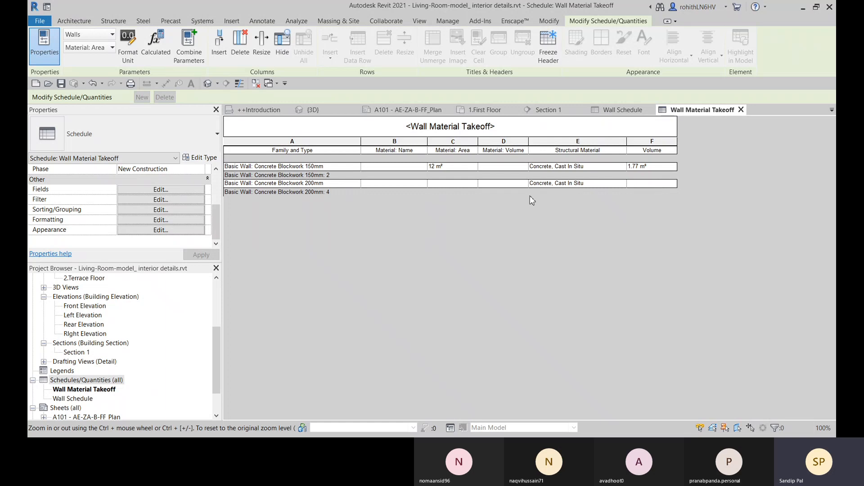
Itemize every instance in the wall material takeoff and apply the setting
left_click(152, 210)
left_click(193, 302)
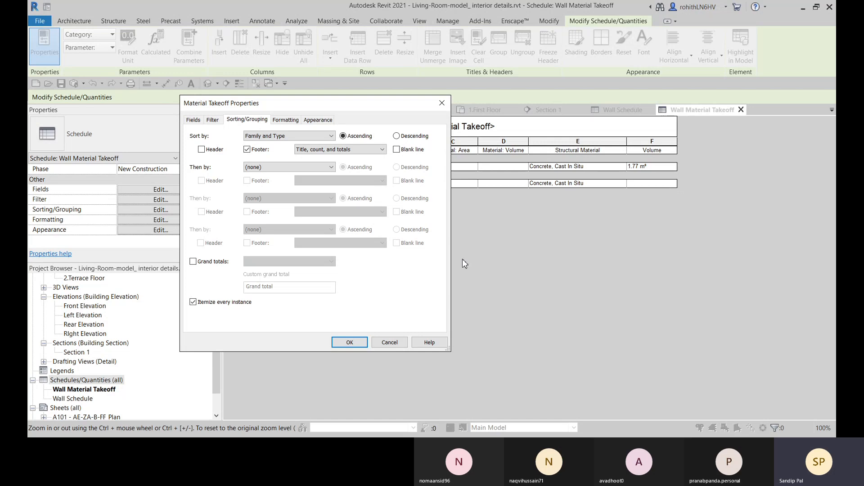
left_click(354, 342)
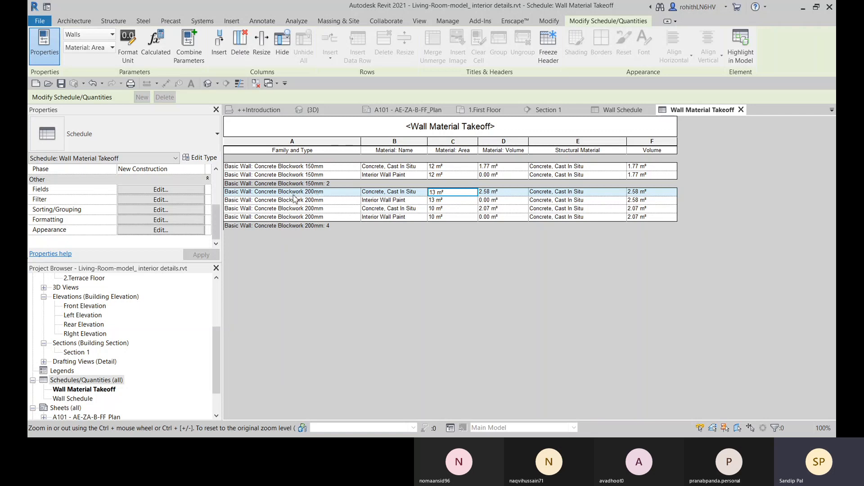
left_click(161, 210)
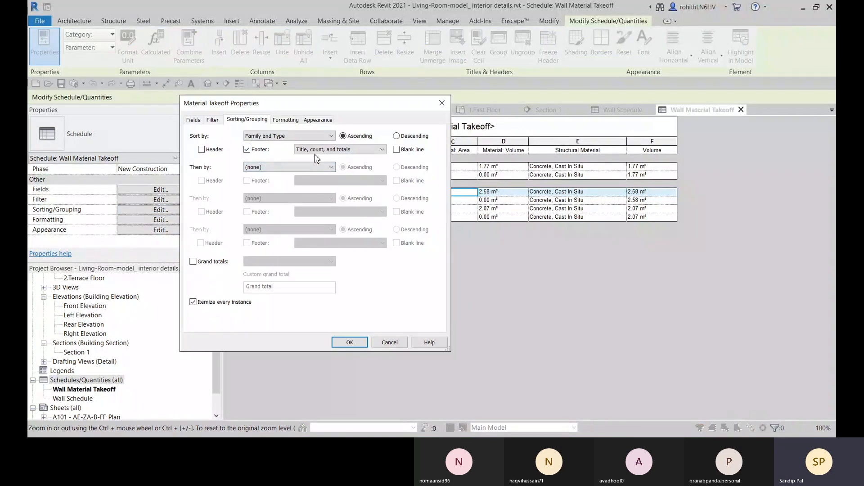
left_click(349, 342)
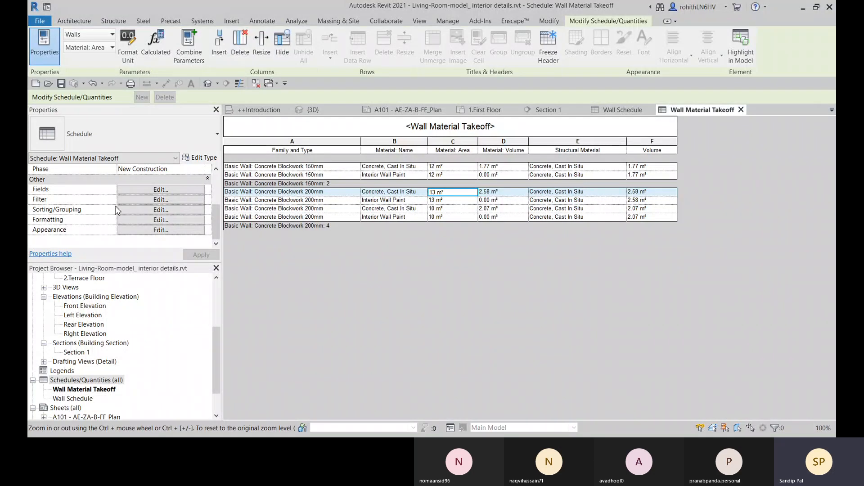
Add Material: Name as the takeoff's second sorting level, in ascending order, after Family and Type
left_click(132, 212)
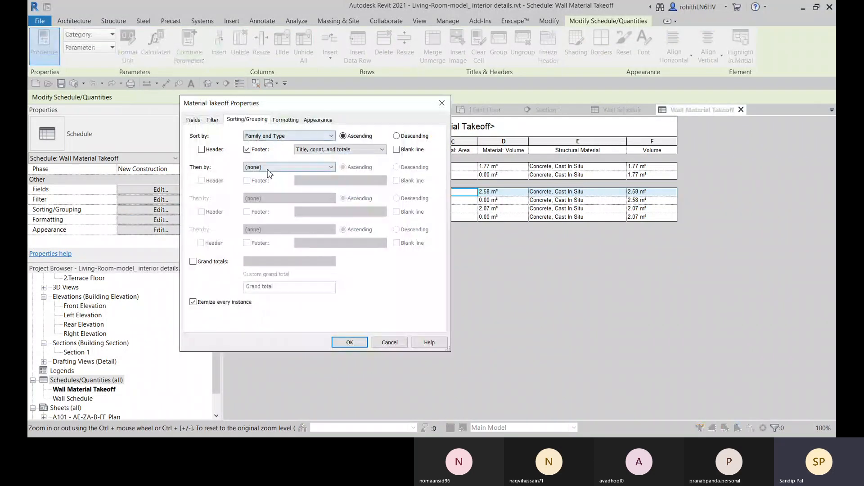
left_click(267, 169)
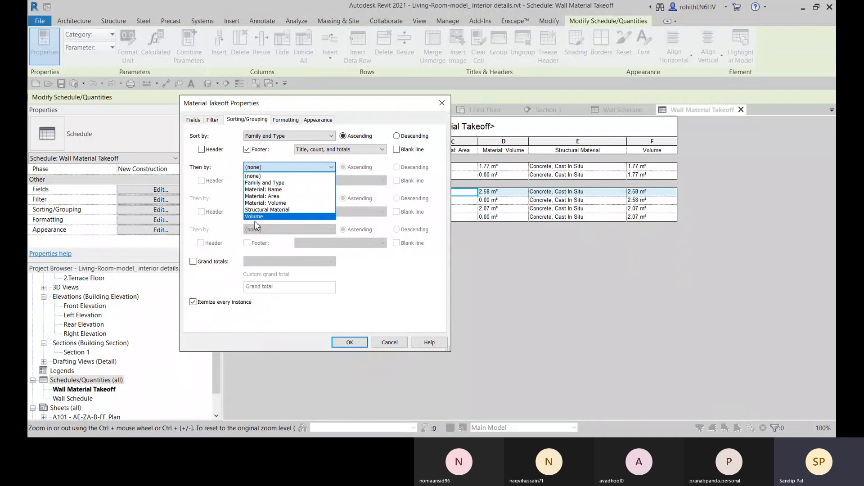
left_click(283, 191)
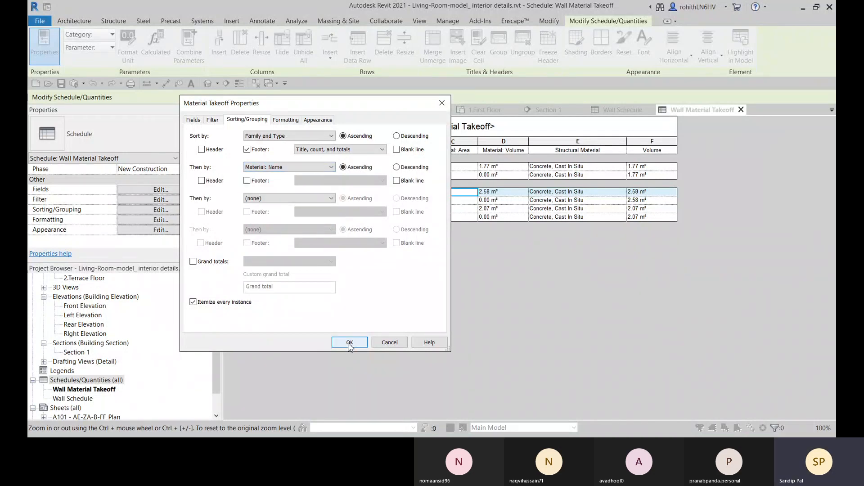
left_click(349, 343)
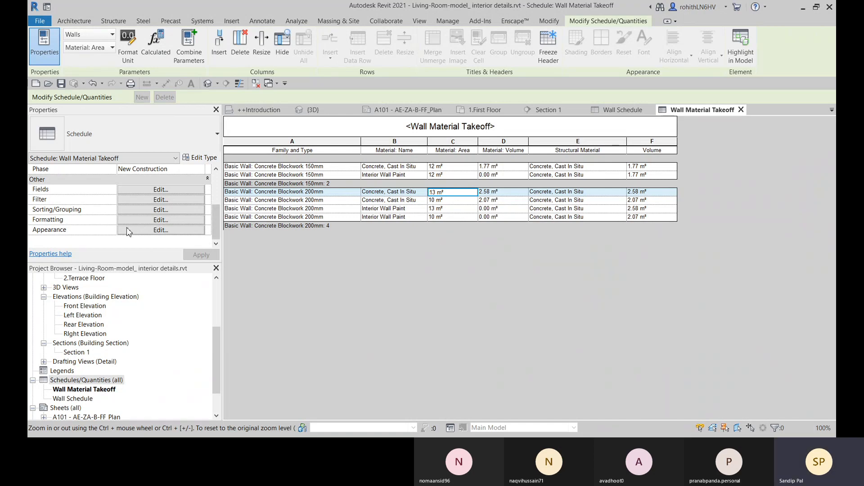
Turn off itemizing every instance in the wall material takeoff
left_click(160, 210)
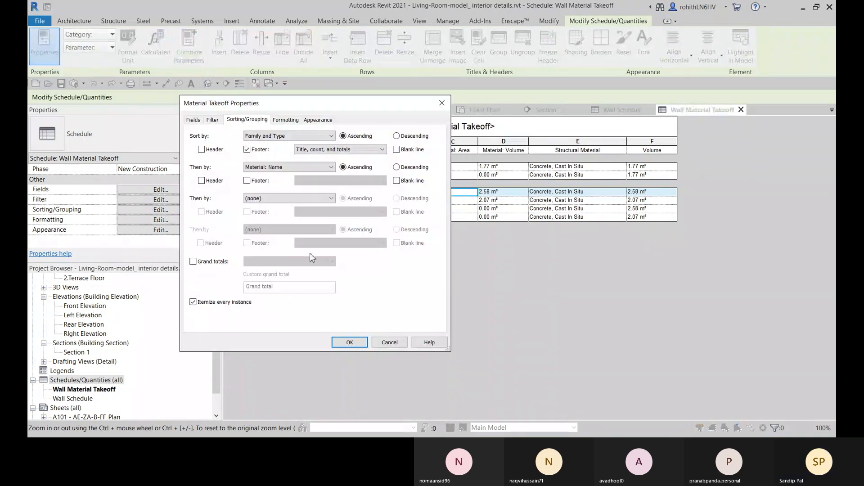
left_click(193, 302)
left_click(350, 342)
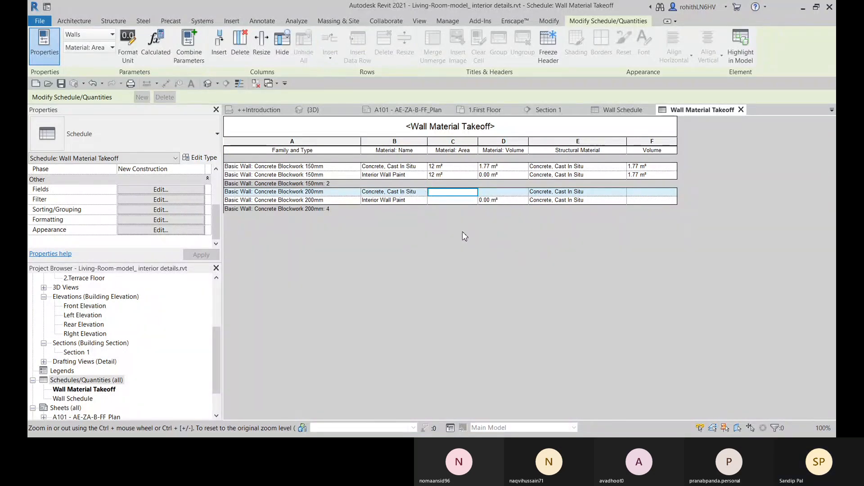
Highlight the walls behind the 200 mm blockwork's Interior Wall Paint row in the model
left_click(411, 201)
left_click(447, 193)
left_click(397, 202)
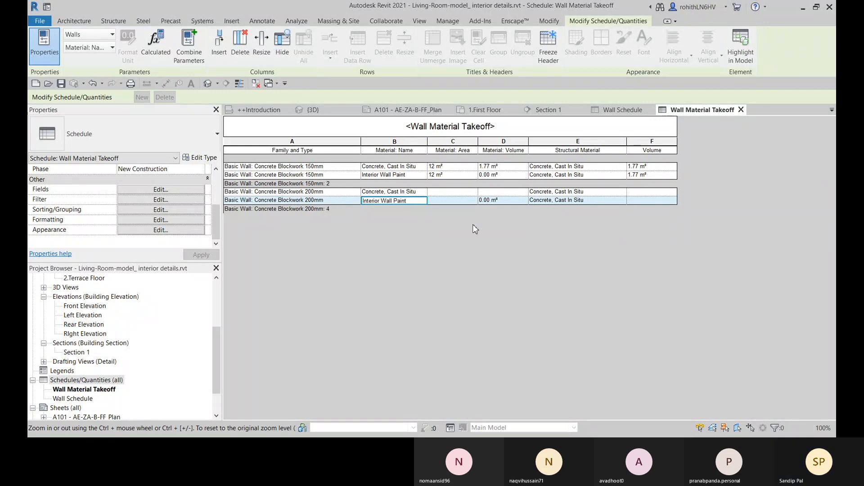
left_click(741, 50)
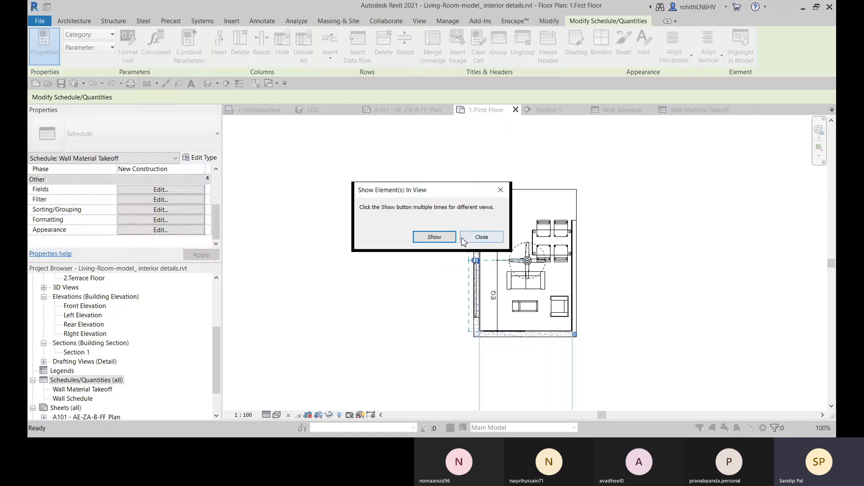
left_click(481, 237)
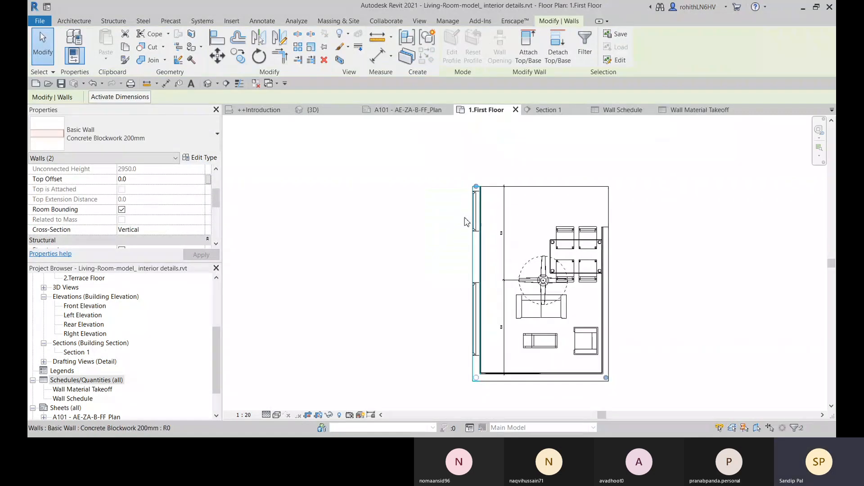
Set the structure layer thickness of the Concrete Blockwork 200mm wall type to 225 and apply the type change
scroll(454, 261, "up", 2)
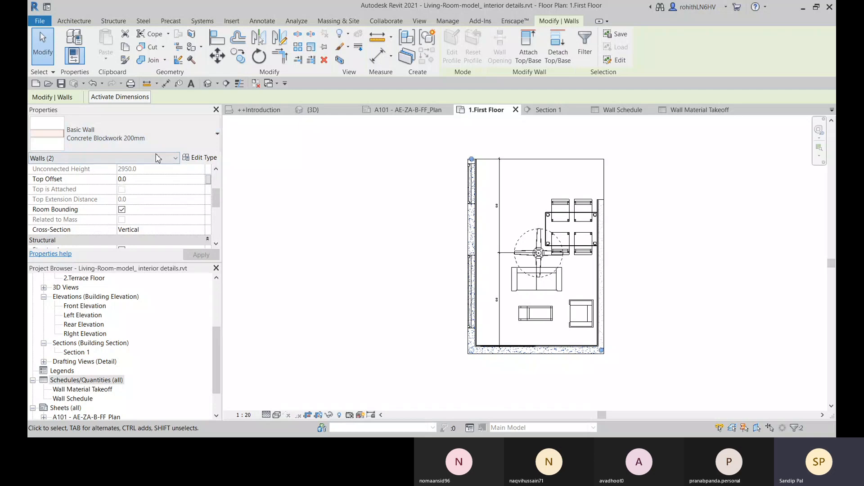
scroll(172, 191, "up", 4)
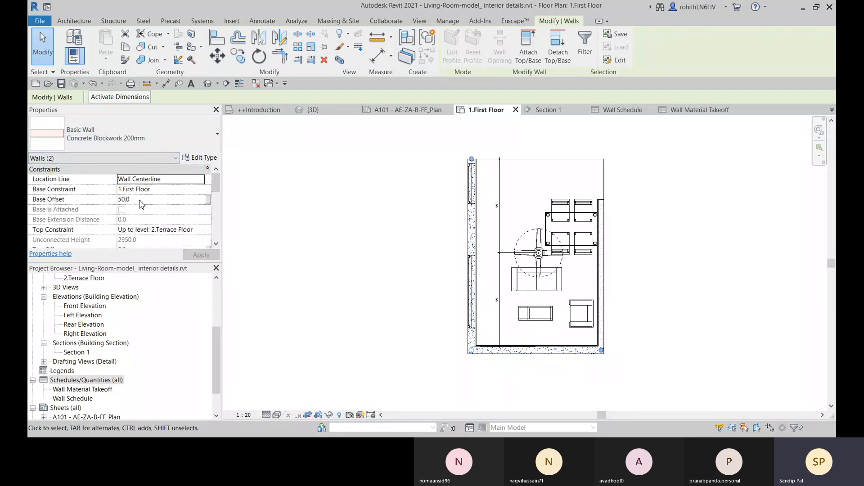
left_click(200, 157)
left_click(297, 156)
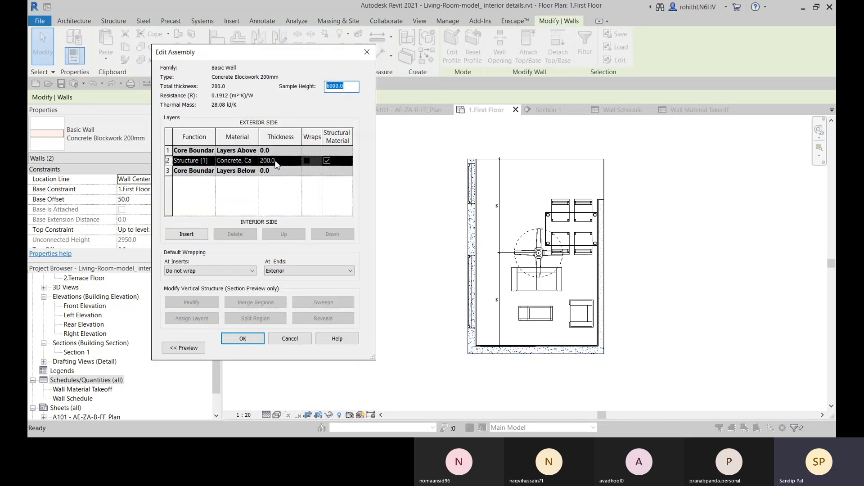
left_click(276, 163)
left_click_drag(278, 161, 264, 160)
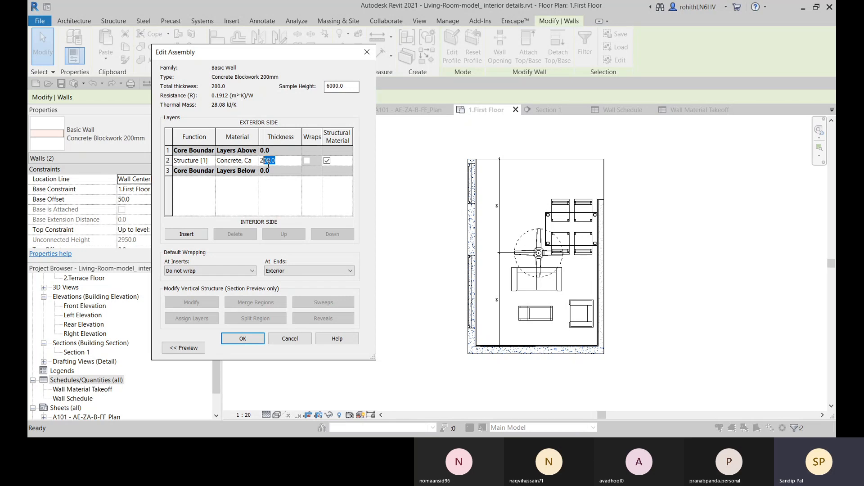
type("25")
left_click(254, 341)
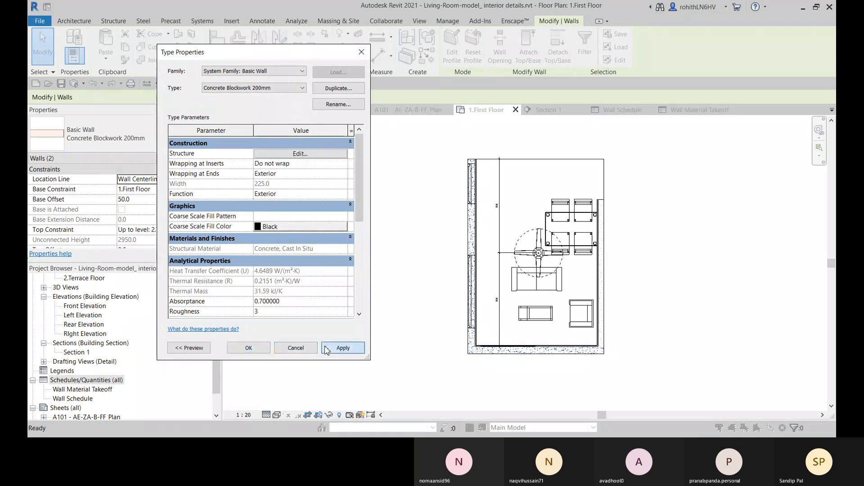
left_click(327, 349)
left_click(249, 347)
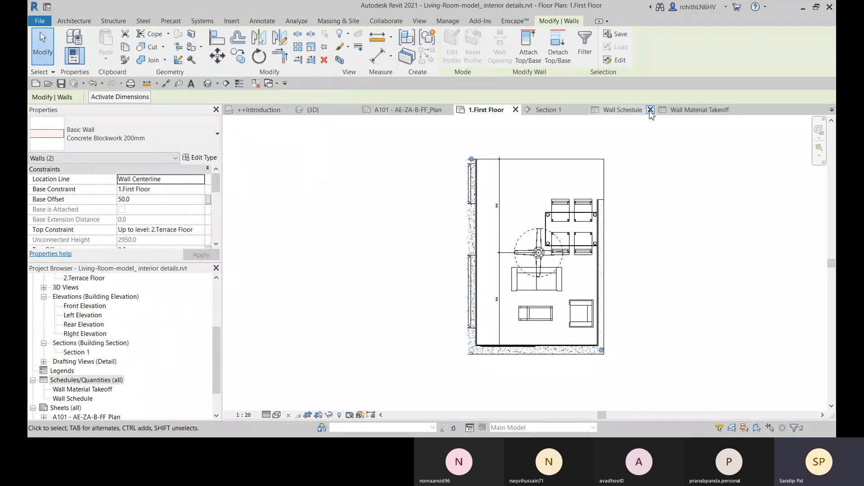
Return to the Wall Material Takeoff and itemize every instance again
left_click(682, 112)
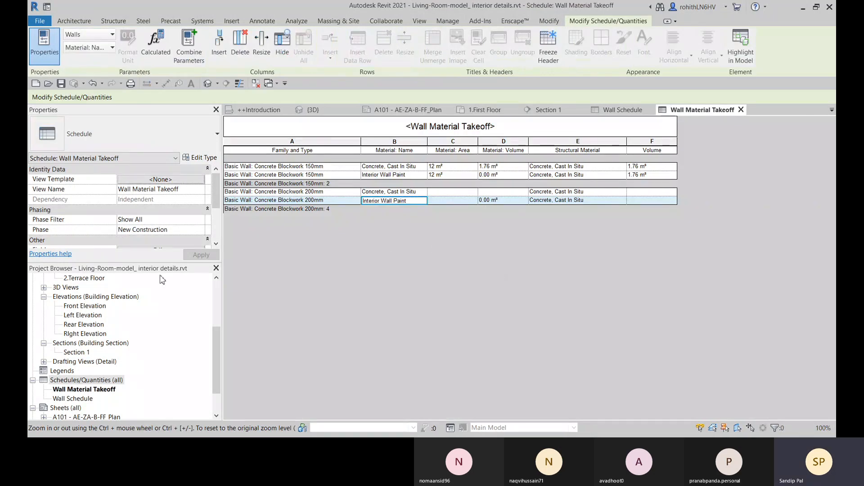
scroll(124, 218, "down", 3)
left_click(140, 211)
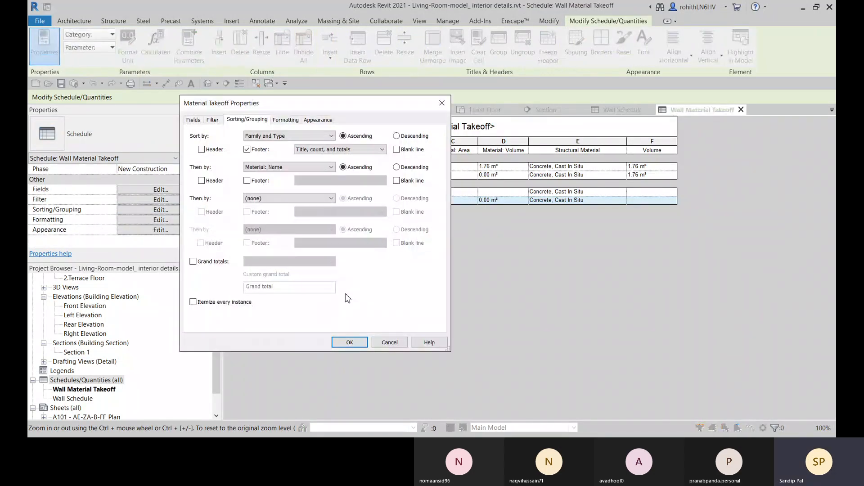
left_click(350, 342)
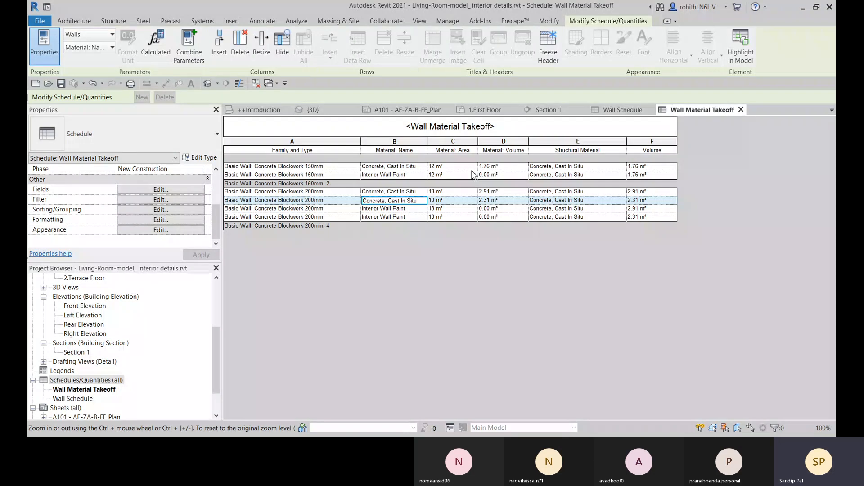
Examine the takeoff's available wall fields, including Material: As Paint and Type, without adding any
left_click(135, 191)
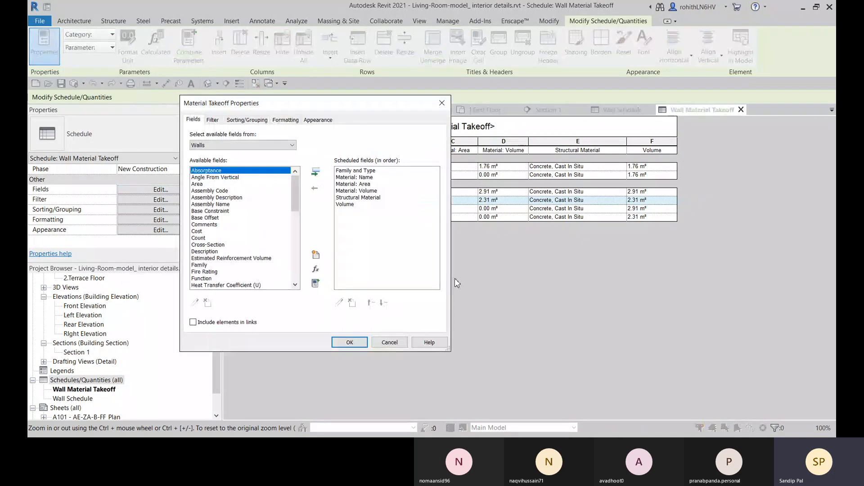
scroll(252, 203, "down", 7)
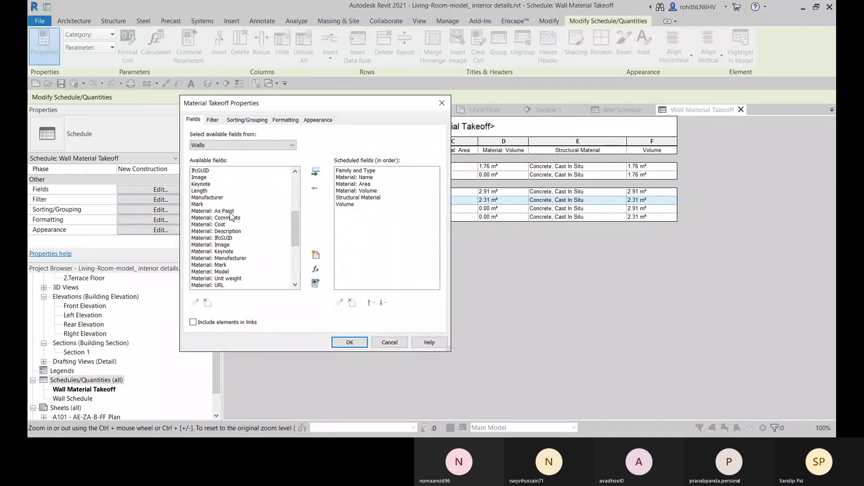
left_click(216, 212)
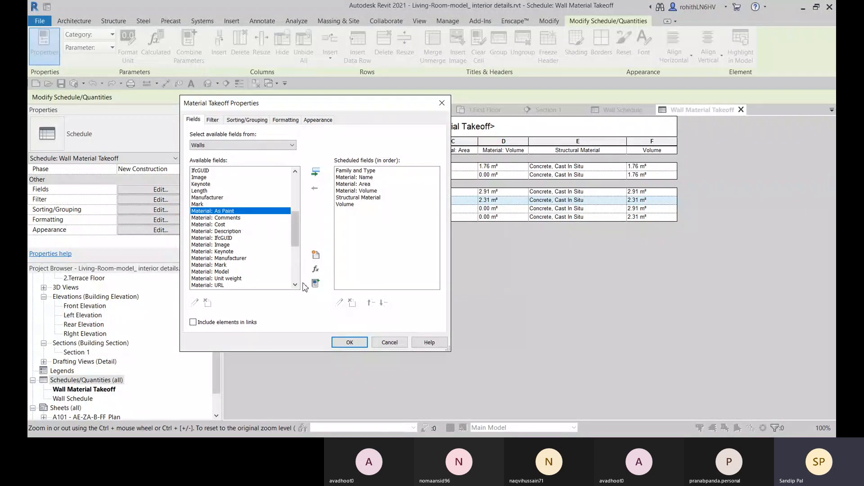
scroll(238, 258, "up", 3)
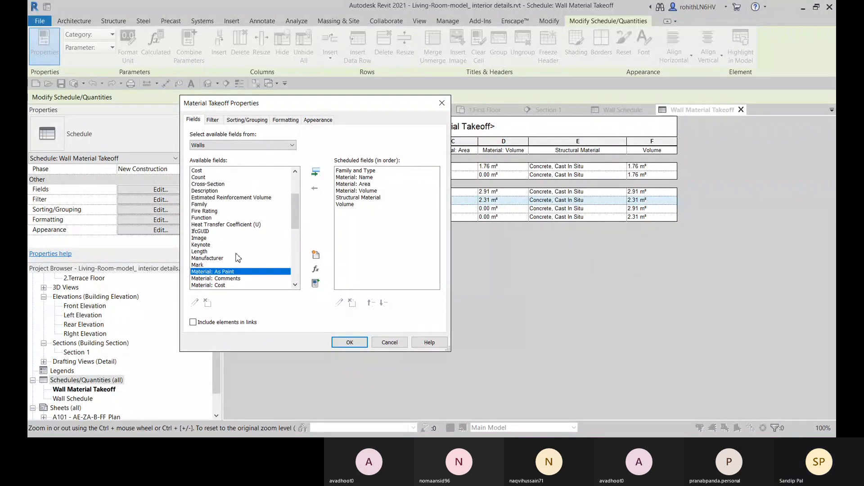
scroll(238, 258, "down", 5)
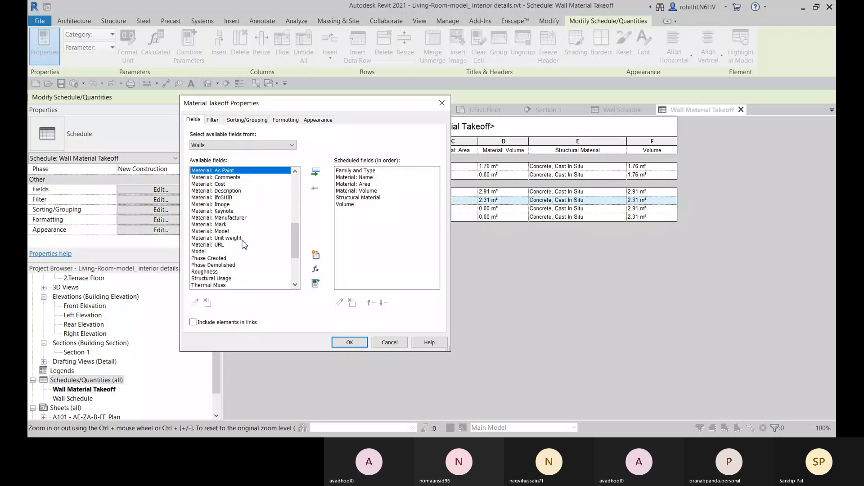
scroll(247, 242, "down", 3)
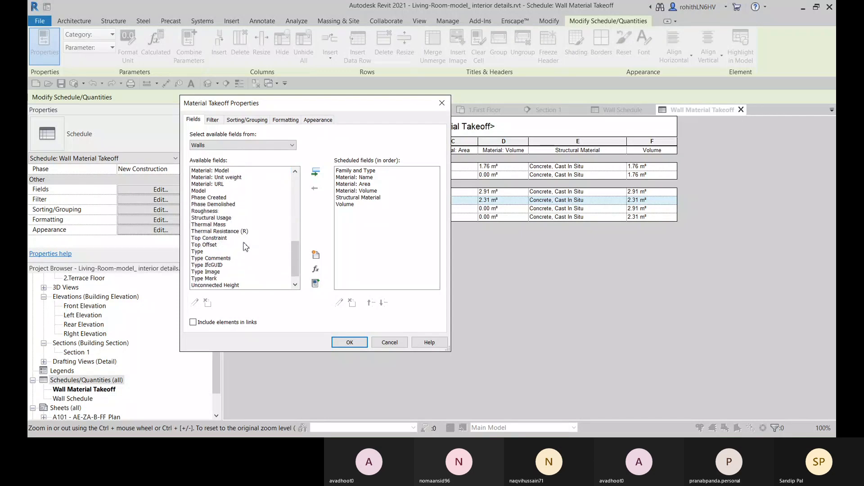
left_click(201, 252)
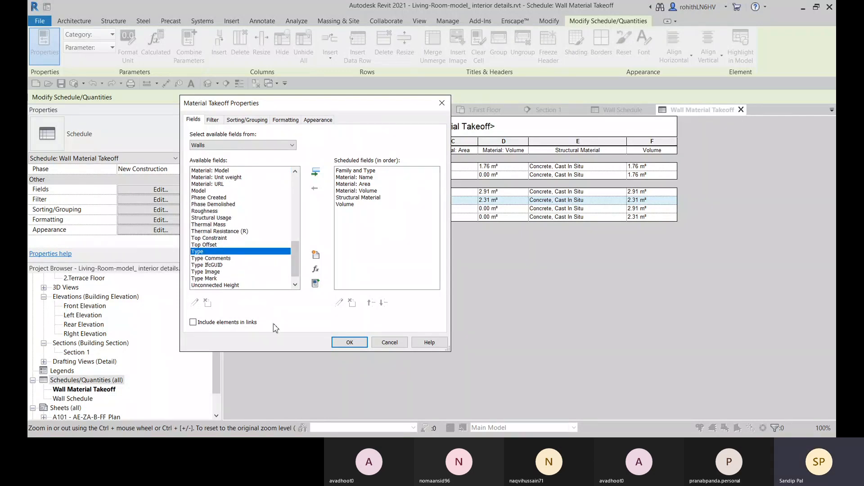
left_click(349, 342)
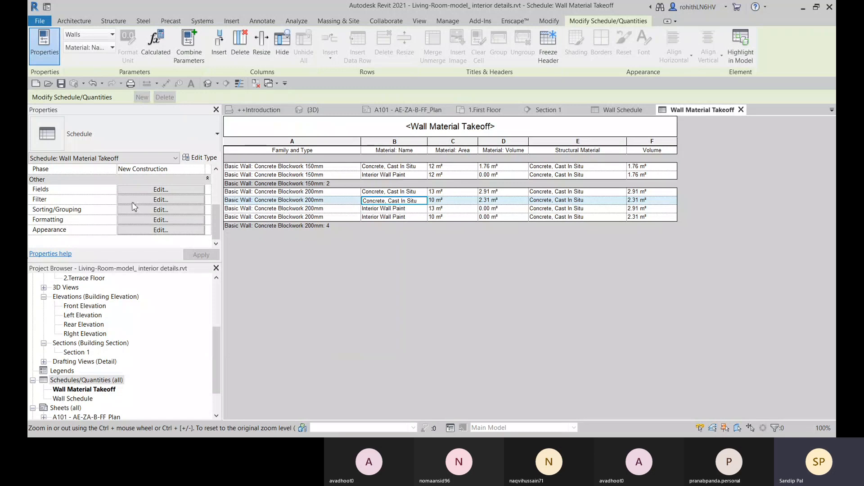
Add the Type field to the wall material takeoff and widen its column so the full type names fit
left_click(140, 189)
scroll(210, 248, "down", 5)
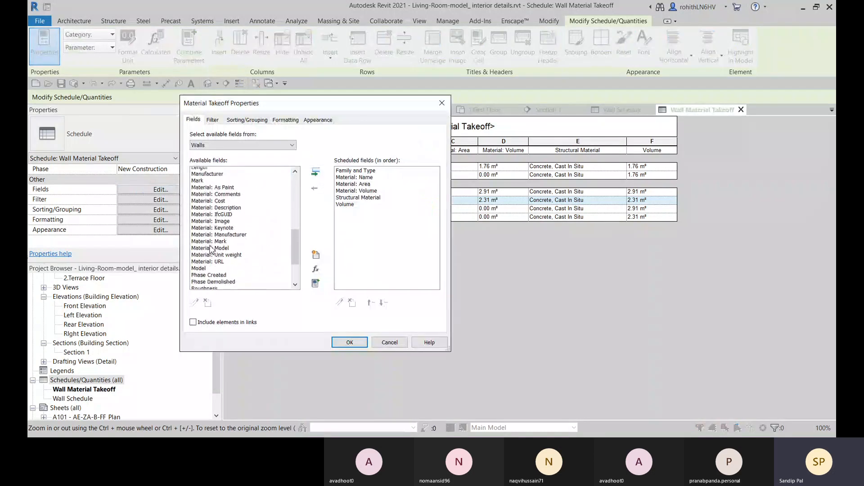
scroll(211, 249, "down", 4)
double_click(198, 244)
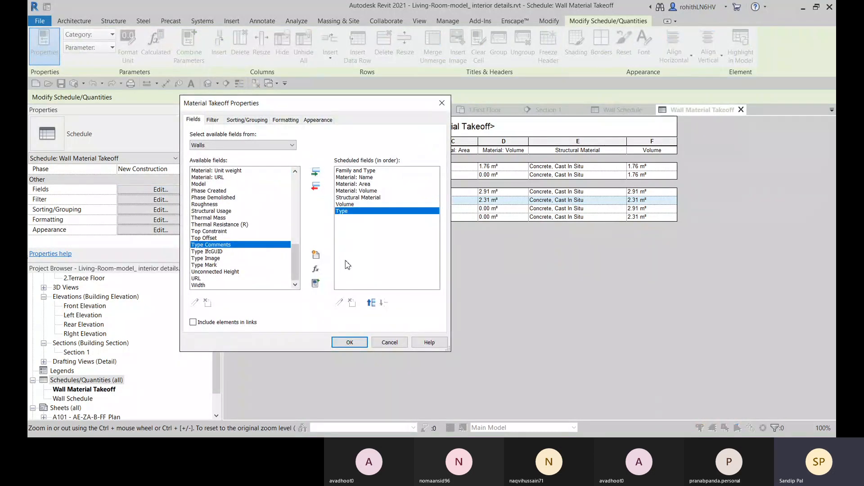
left_click(350, 343)
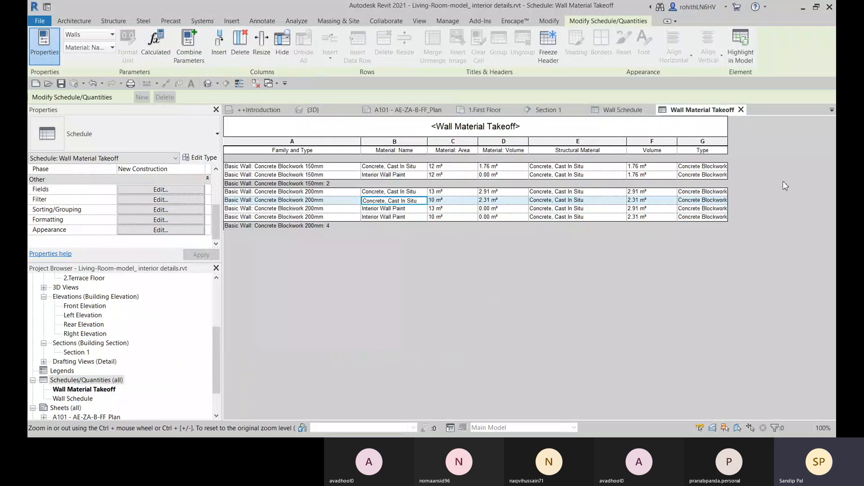
left_click_drag(728, 166, 767, 166)
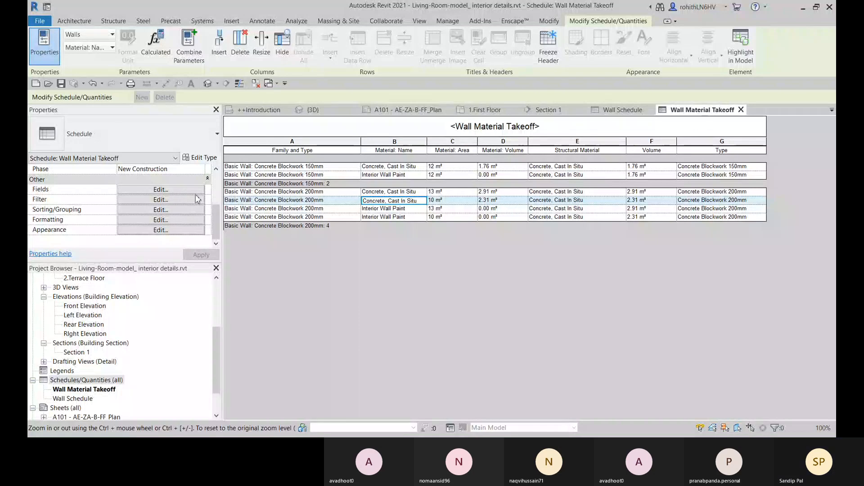
left_click(728, 202)
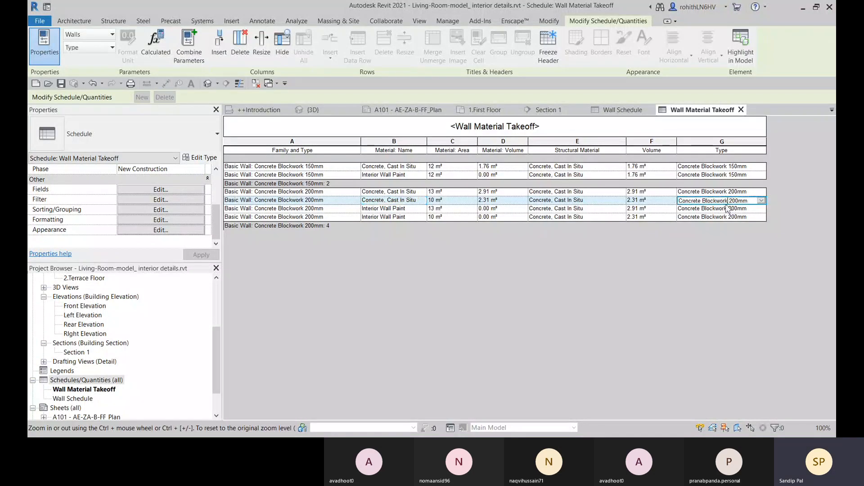
Highlight the 2.31 m³ Concrete Blockwork 200mm wall in the model, inspect its type properties, and return to the Wall Material Takeoff
left_click(650, 202)
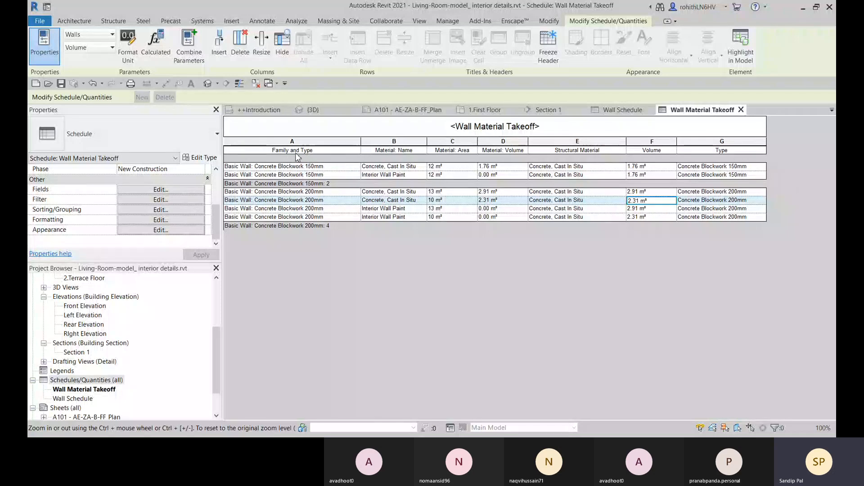
left_click(743, 62)
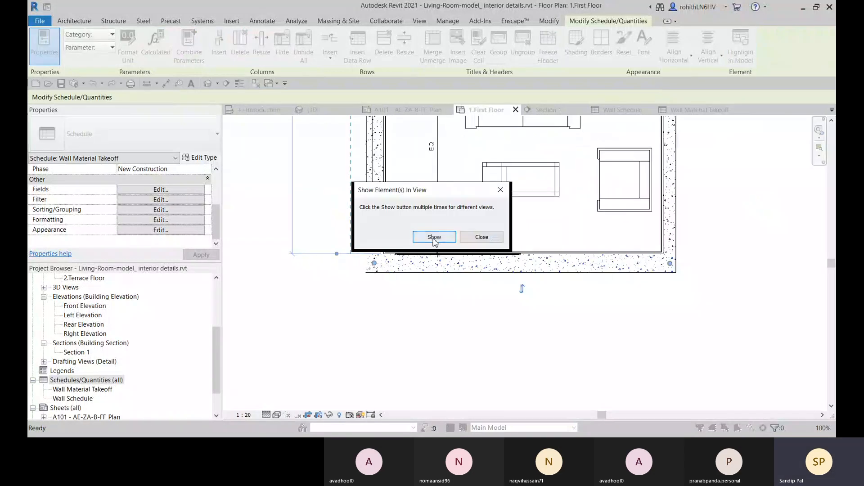
left_click(478, 236)
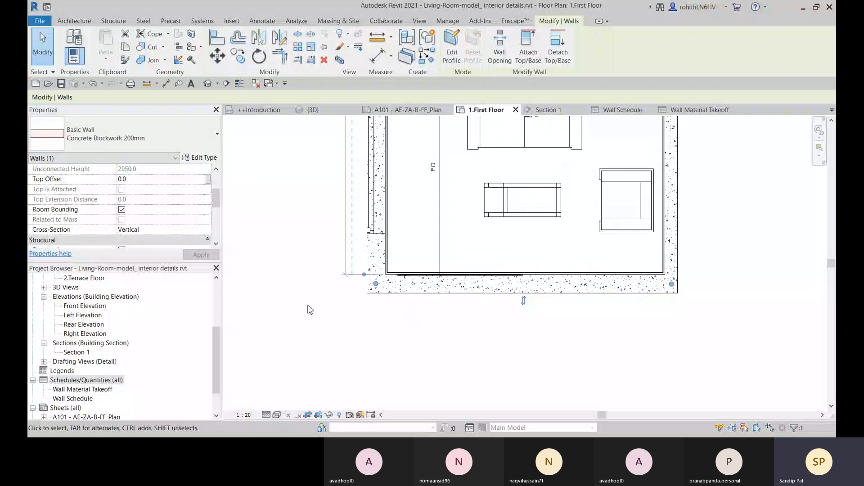
left_click(196, 158)
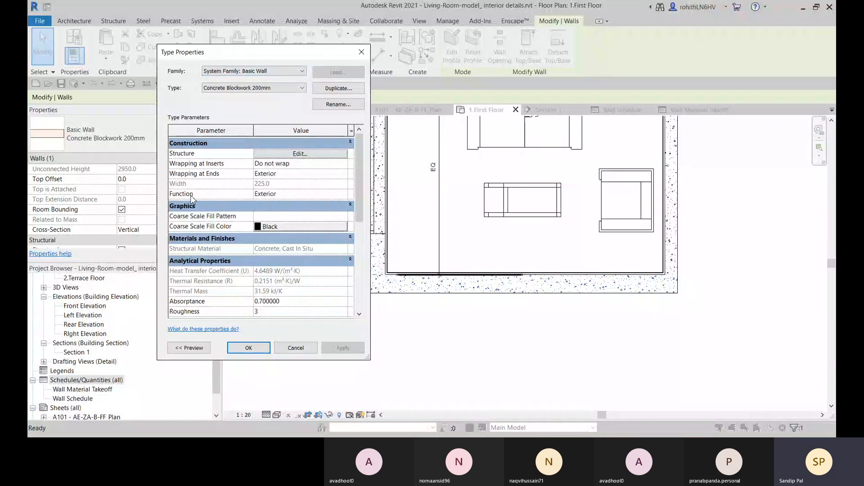
left_click(296, 348)
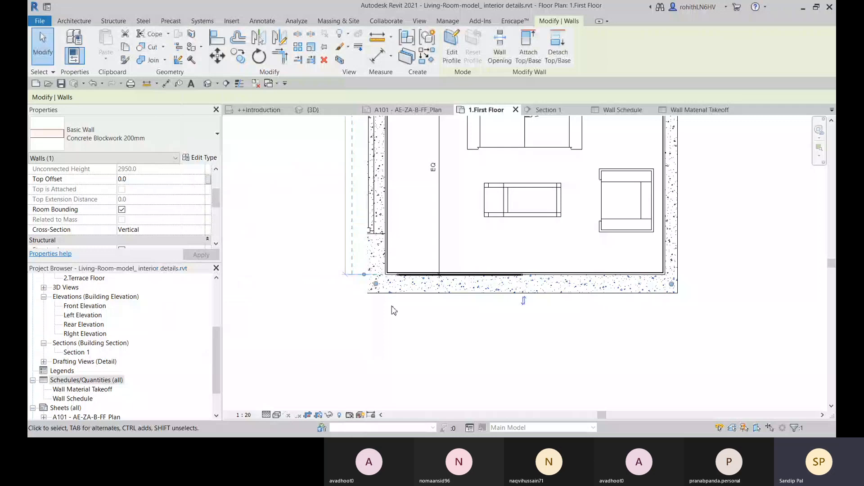
left_click(701, 110)
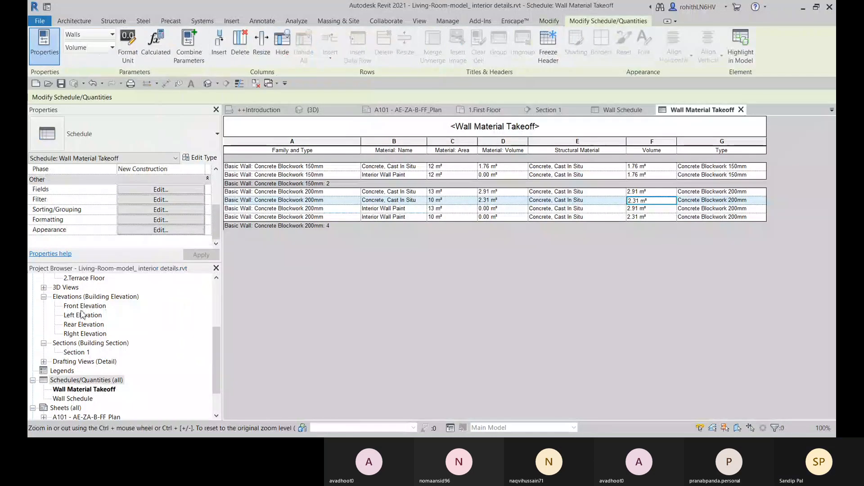
Place the Wall Material Takeoff on sheet A101 below the 1.First Floor plan and narrow its Family and Type column slightly
left_click(622, 110)
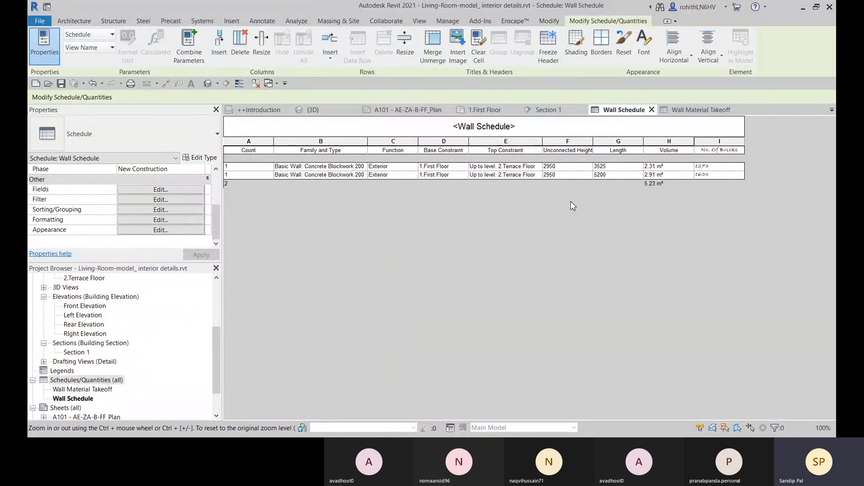
left_click(408, 110)
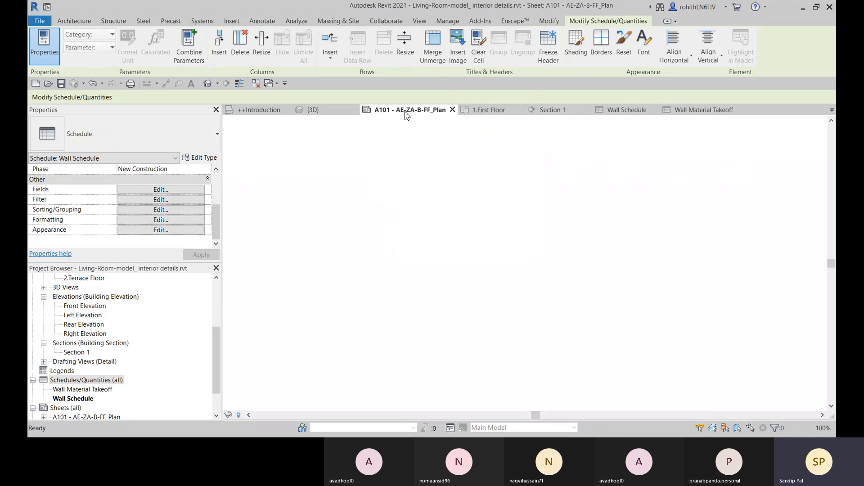
scroll(423, 335, "up", 3)
scroll(128, 352, "down", 1)
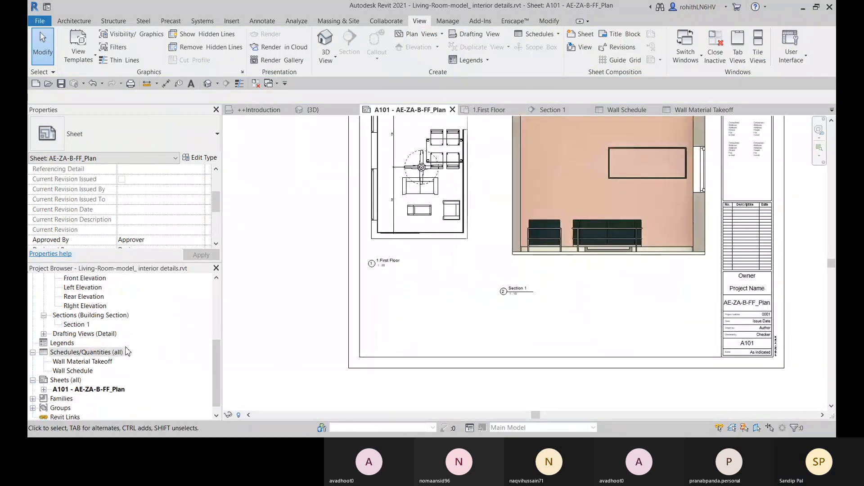
left_click(82, 362)
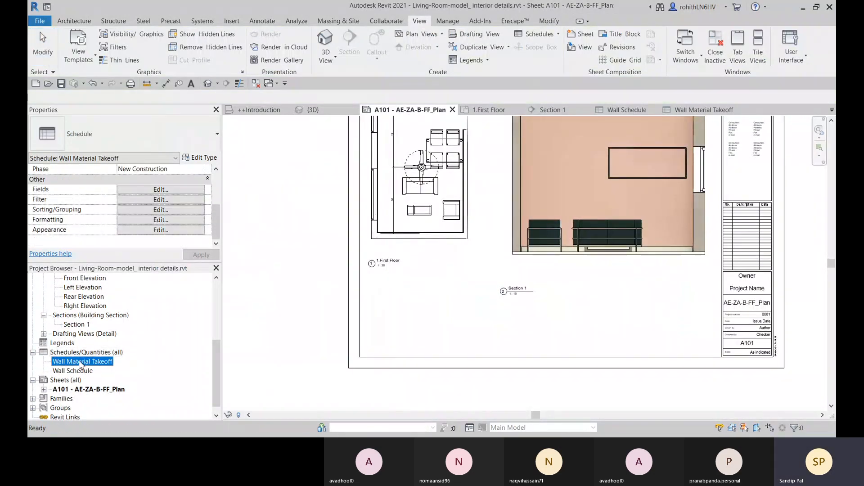
left_click_drag(394, 312, 395, 312)
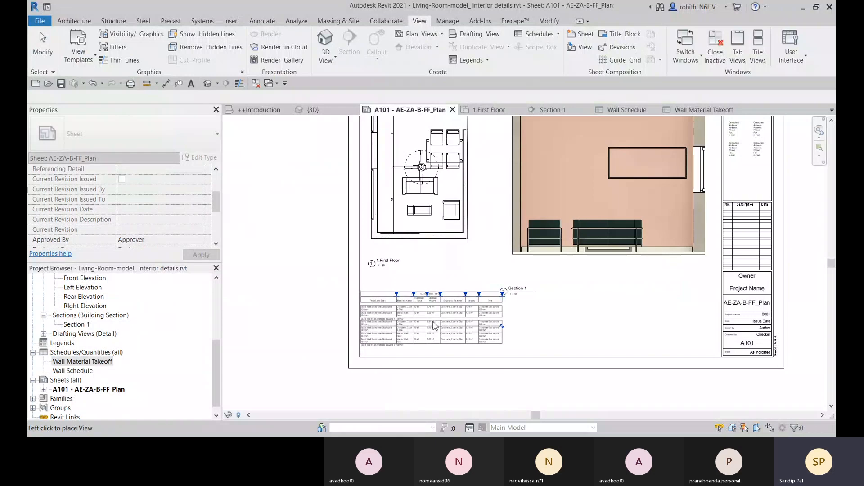
scroll(435, 328, "up", 2)
scroll(434, 328, "up", 1)
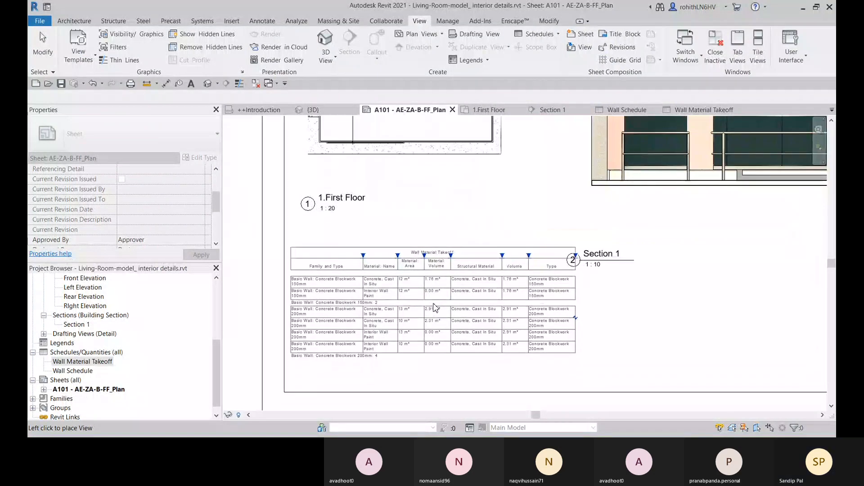
left_click(435, 272)
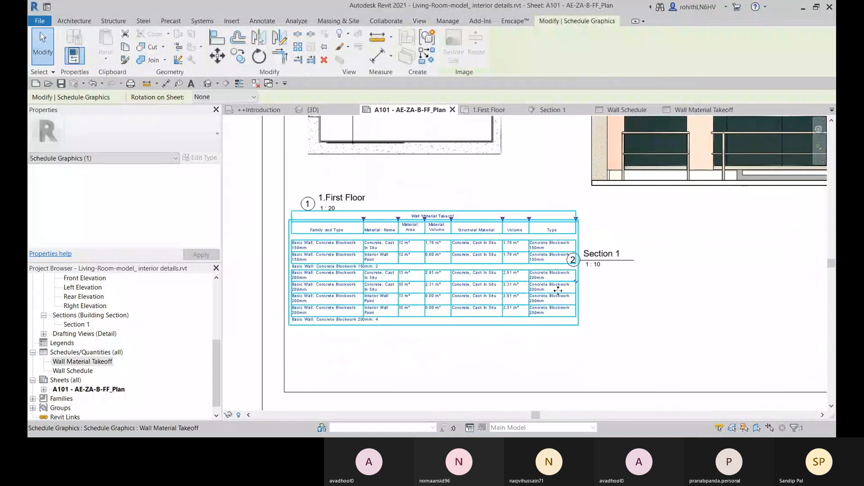
left_click(579, 237)
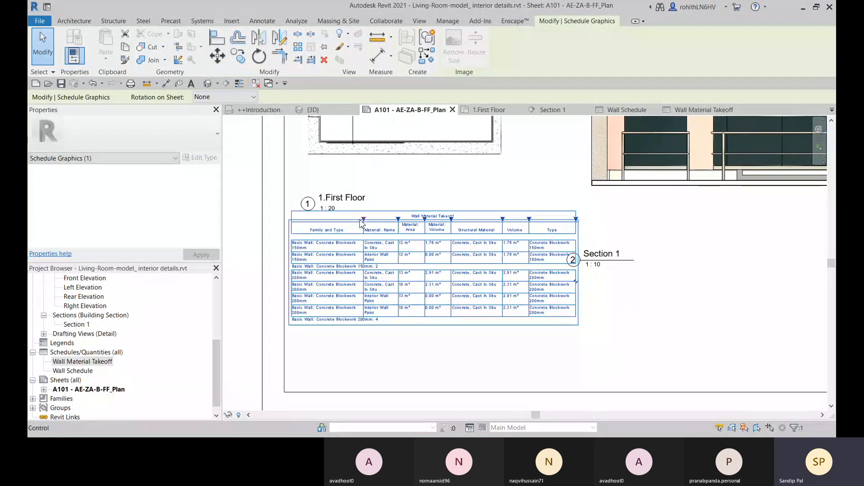
mouse_move(362, 223)
left_mouse_down()
mouse_move(337, 224)
mouse_move(353, 222)
left_mouse_up()
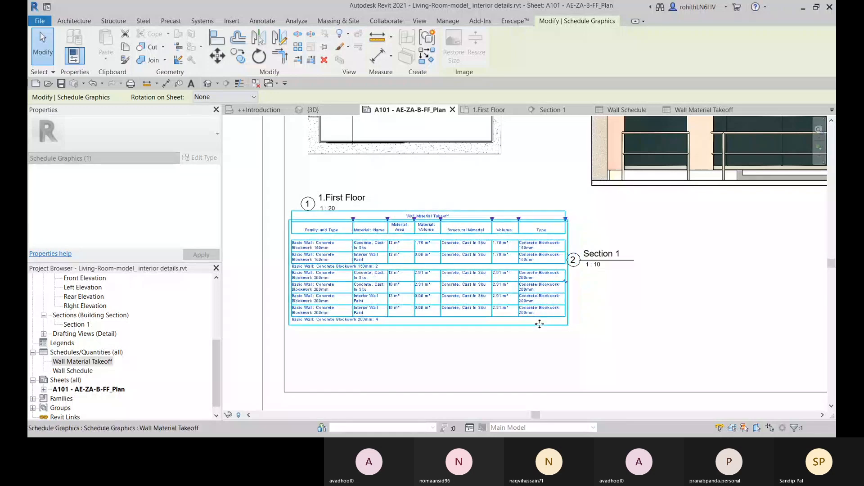
Split the placed Wall Material Takeoff repeatedly into side-by-side segments on the sheet
left_click_drag(540, 324, 518, 285)
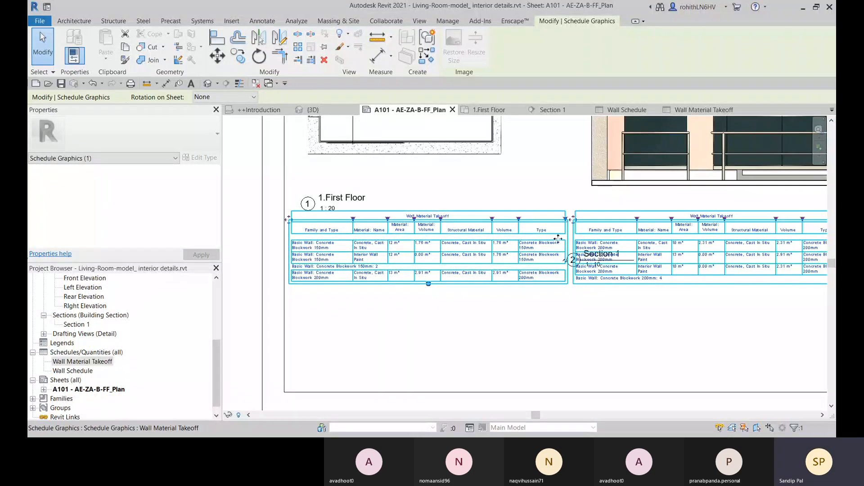
left_click(566, 257)
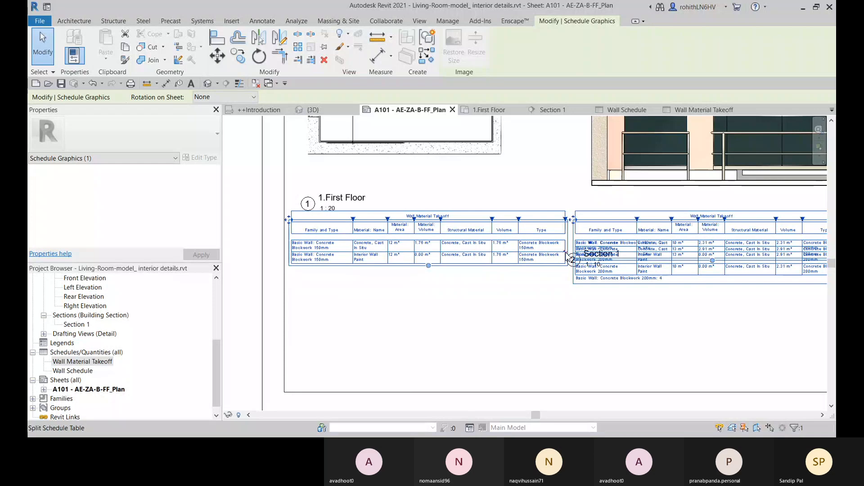
left_click(566, 255)
scroll(742, 275, "down", 3)
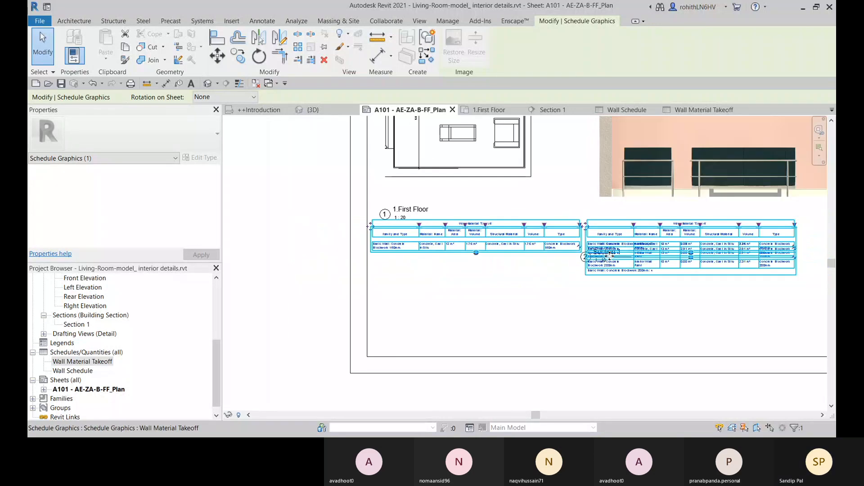
scroll(743, 276, "up", 3)
left_click(733, 261)
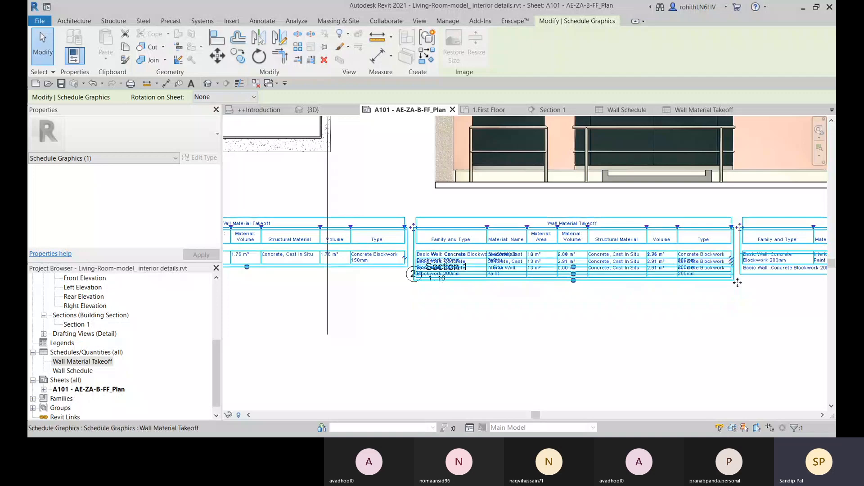
Try to narrow the split takeoff's columns so its segments fit clear of the title block
scroll(736, 281, "down", 3)
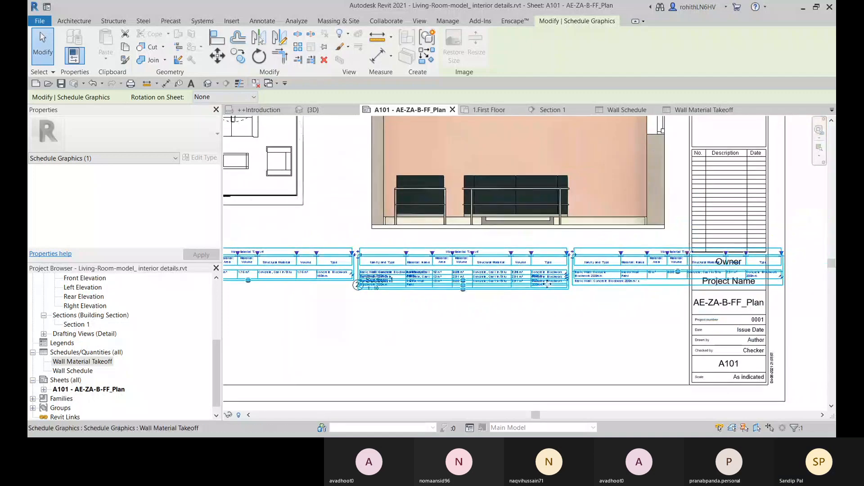
scroll(533, 276, "down", 2)
left_click_drag(478, 264, 410, 300)
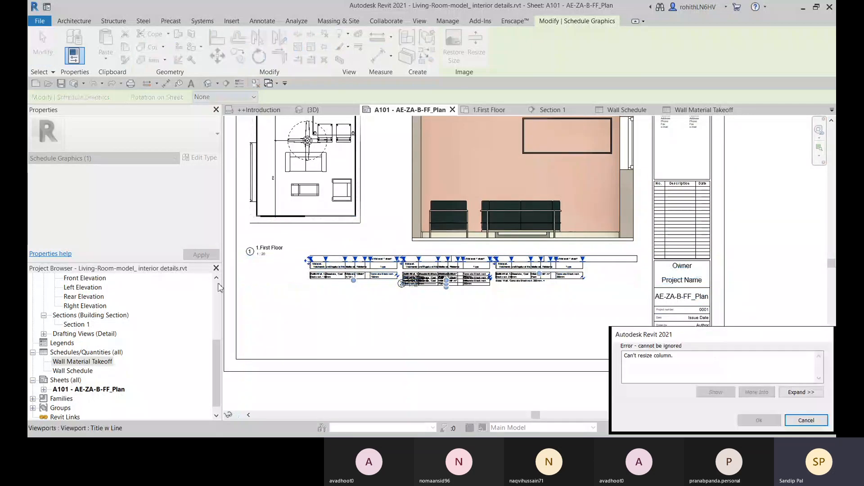
left_click_drag(650, 341, 456, 316)
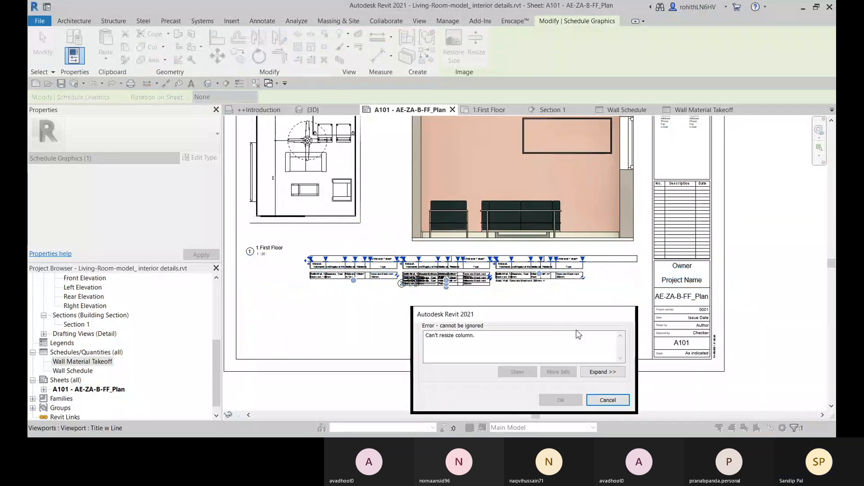
left_click(611, 397)
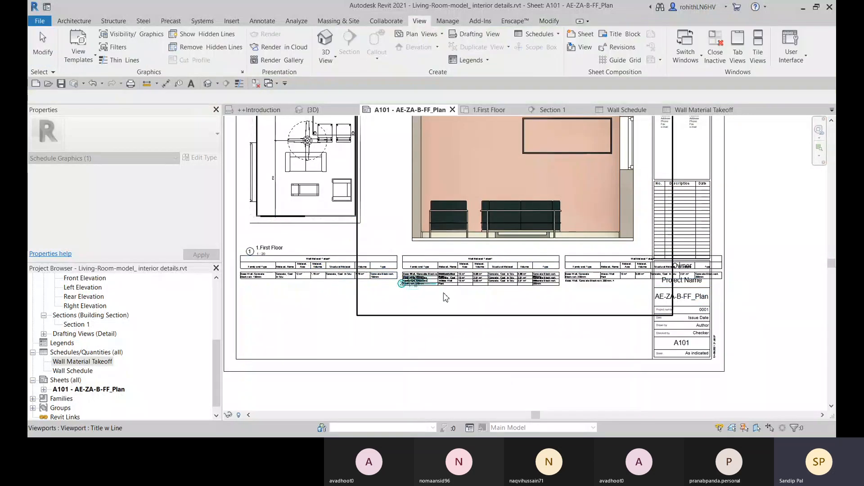
left_click(554, 265)
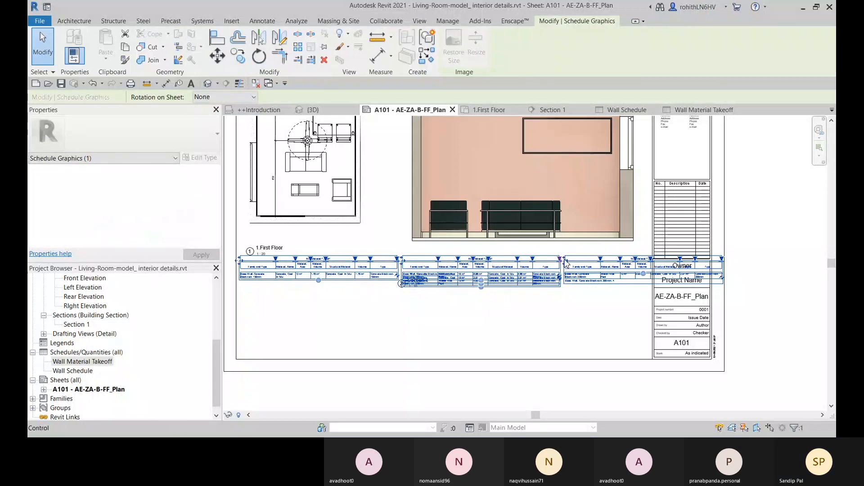
left_click_drag(566, 263, 566, 281)
middle_click_drag(428, 327, 477, 324)
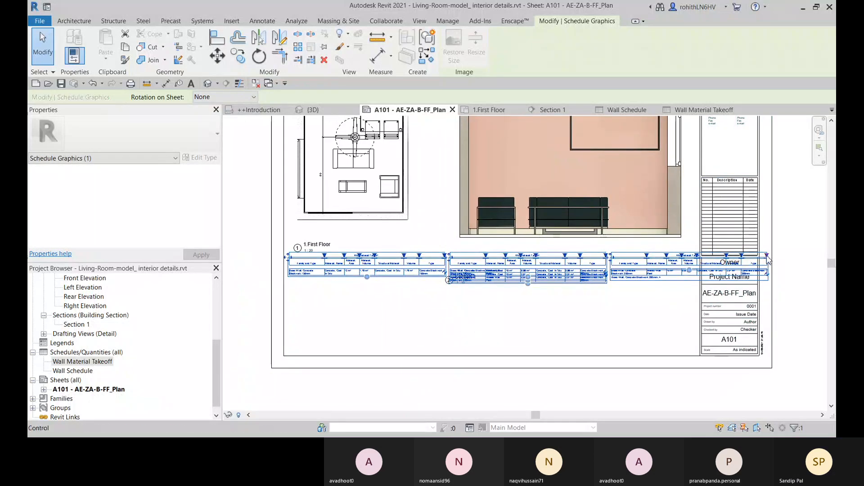
left_click_drag(768, 260, 673, 258)
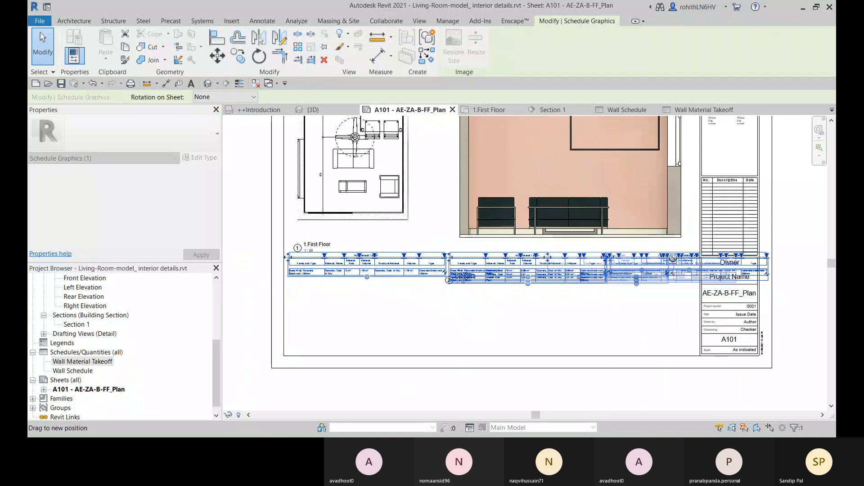
left_click(608, 400)
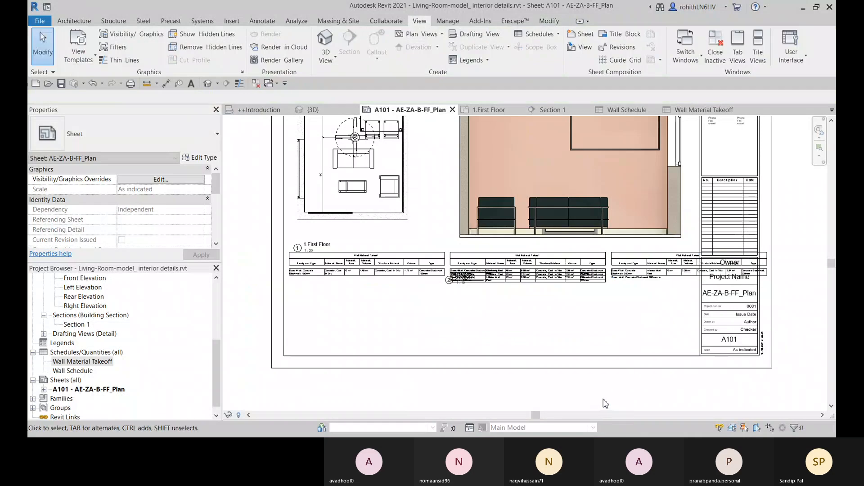
Extend the middle takeoff segment downward to hold more rows, and shorten the last segment
scroll(469, 286, "up", 2)
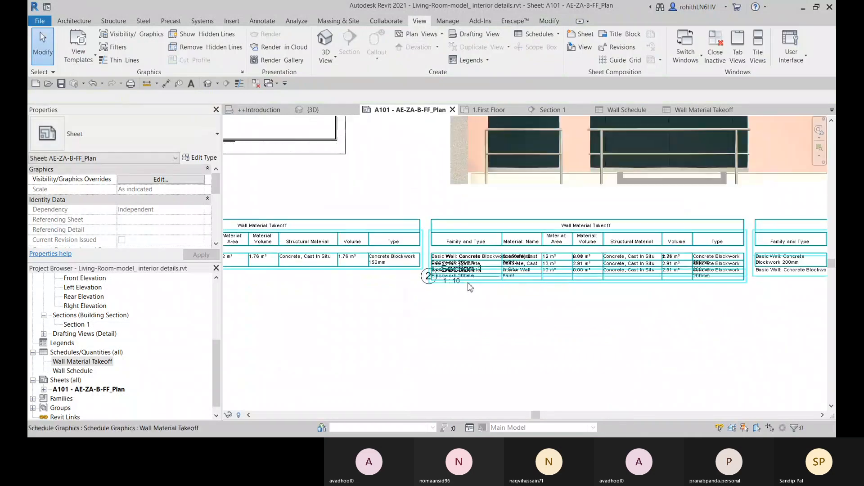
left_click(571, 238)
scroll(582, 270, "down", 1)
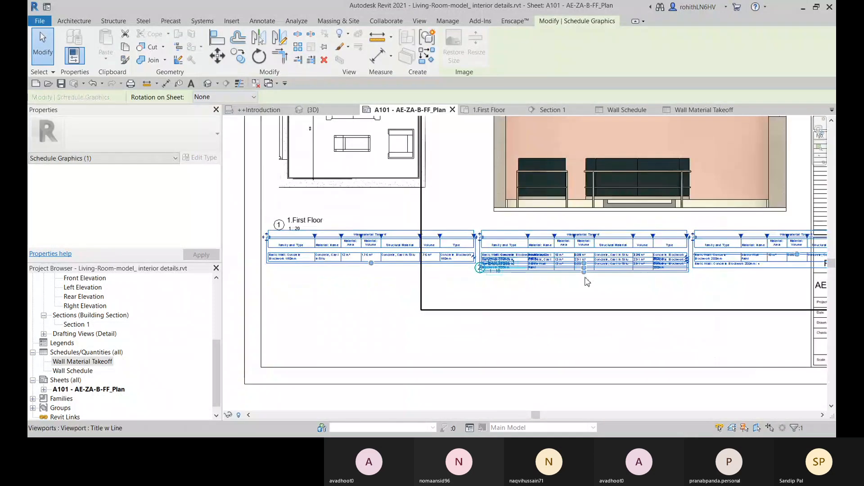
left_click_drag(585, 275, 583, 303)
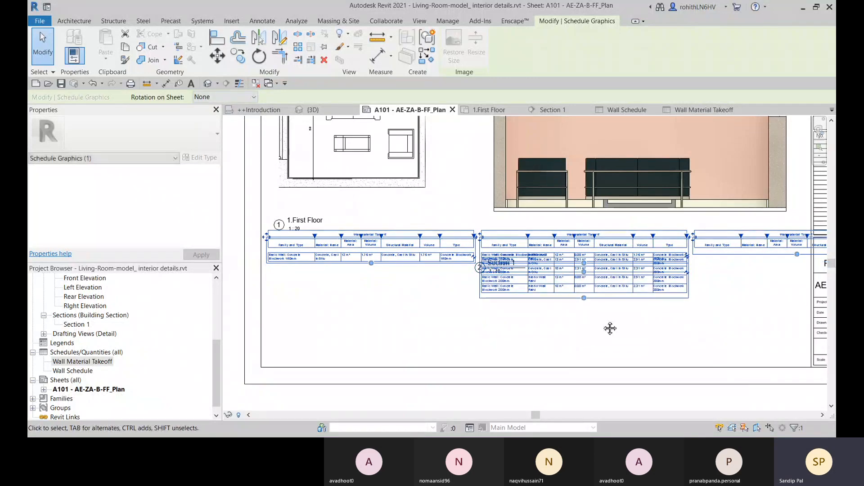
middle_click_drag(610, 328, 537, 328)
left_click_drag(725, 255, 726, 235)
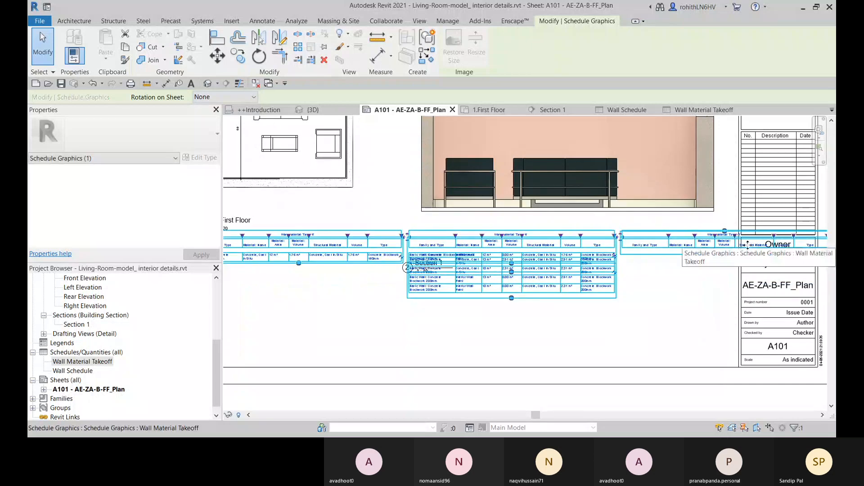
Try to move the last Wall Material Takeoff segment onto the middle segment to merge them
middle_click_drag(754, 252, 639, 261)
scroll(669, 257, "up", 1)
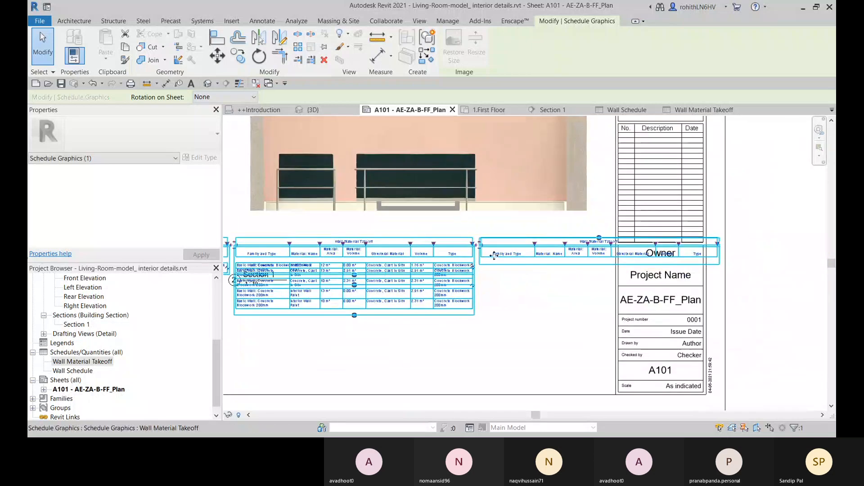
left_click_drag(494, 255, 239, 319)
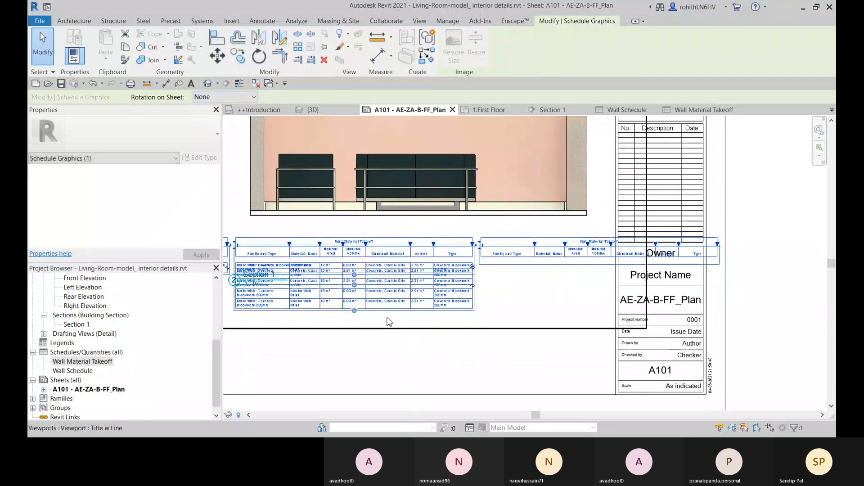
middle_click_drag(396, 321, 568, 316)
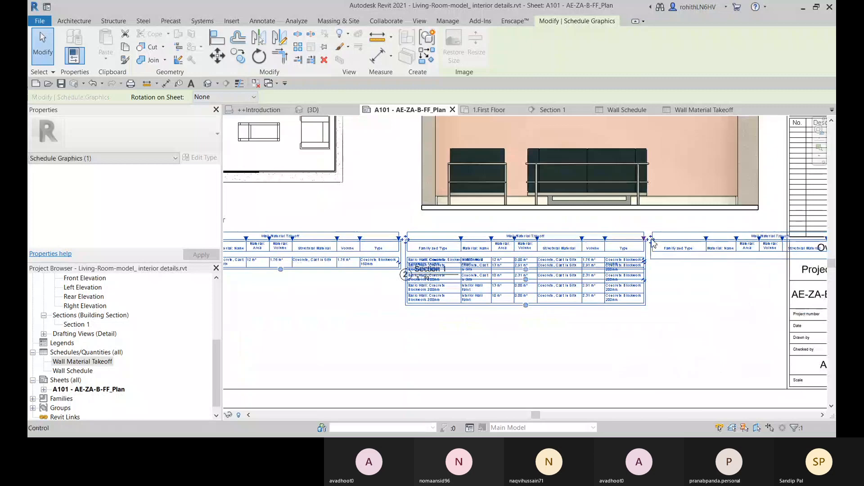
mouse_move(654, 244)
left_mouse_down()
mouse_move(623, 251)
mouse_move(675, 251)
mouse_move(643, 248)
left_mouse_up()
scroll(648, 269, "down", 1)
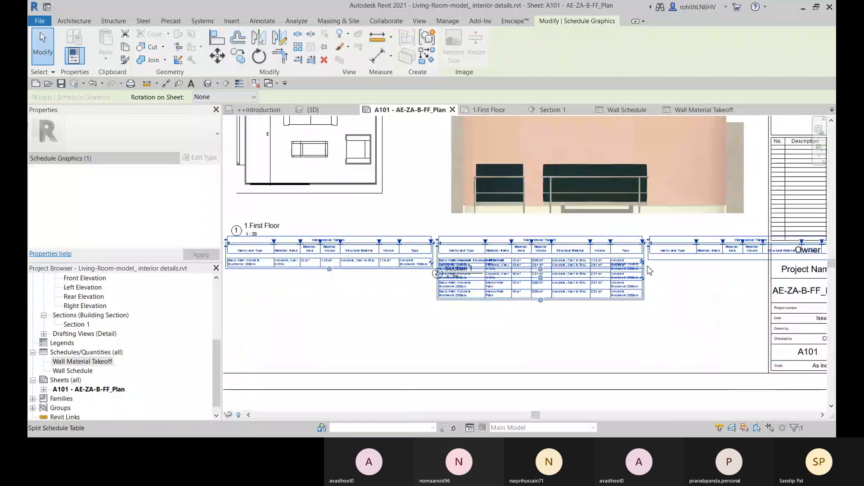
Extend the first takeoff segment downward to hold all the wall rows and group totals
scroll(648, 266, "down", 1)
middle_click_drag(576, 290, 586, 282)
left_click_drag(380, 261, 374, 310)
scroll(532, 282, "up", 2)
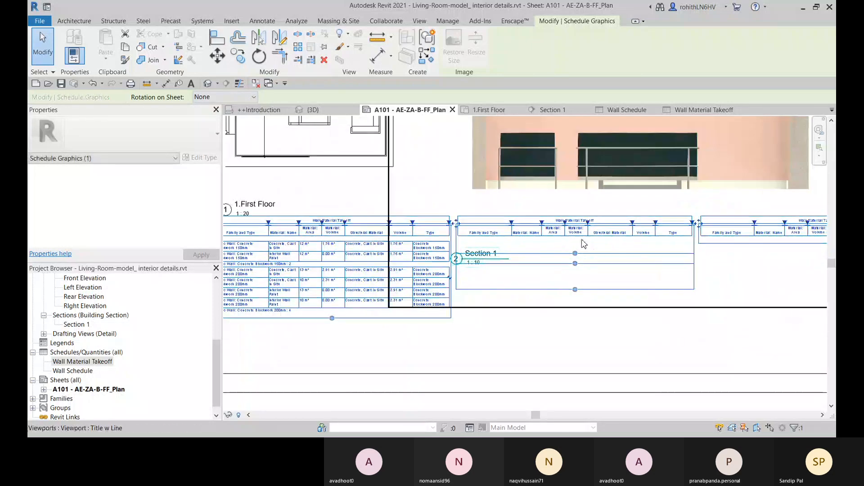
scroll(584, 244, "up", 2)
scroll(449, 238, "down", 2)
scroll(448, 238, "up", 1)
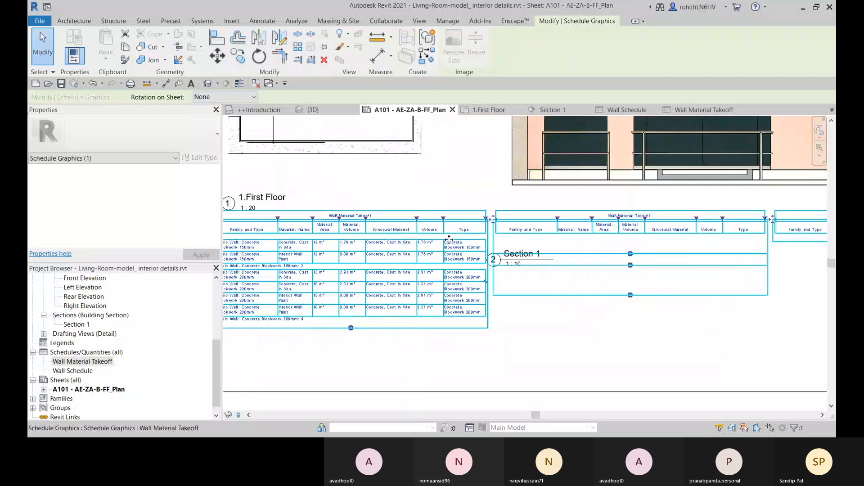
middle_click_drag(620, 267, 582, 255)
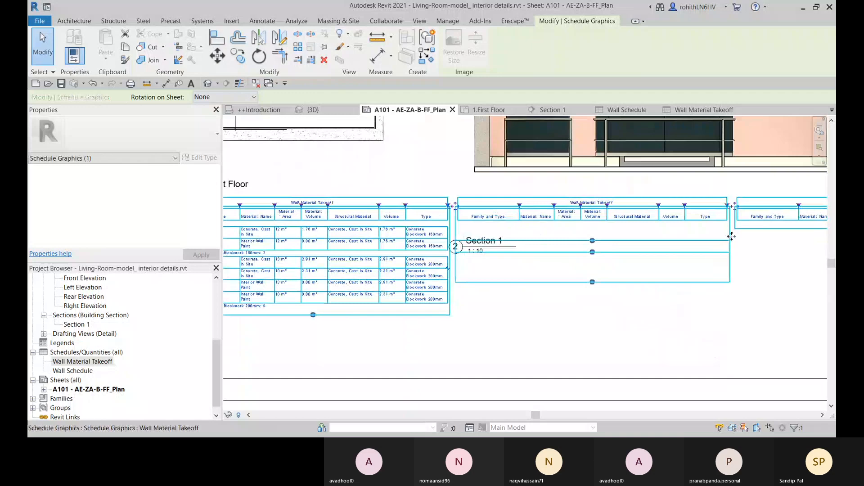
Collapse the takeoff's Type column and try to move the last segment onto the middle one, cancelling the resize
scroll(732, 237, "down", 2)
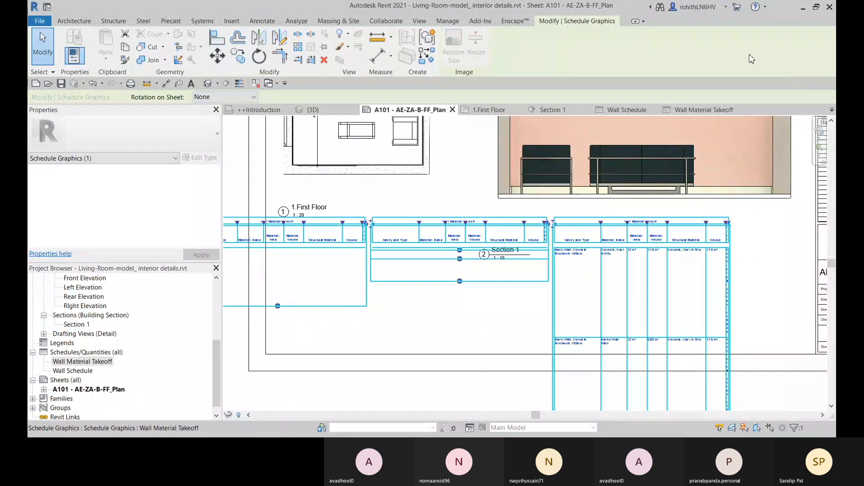
scroll(498, 318, "down", 2)
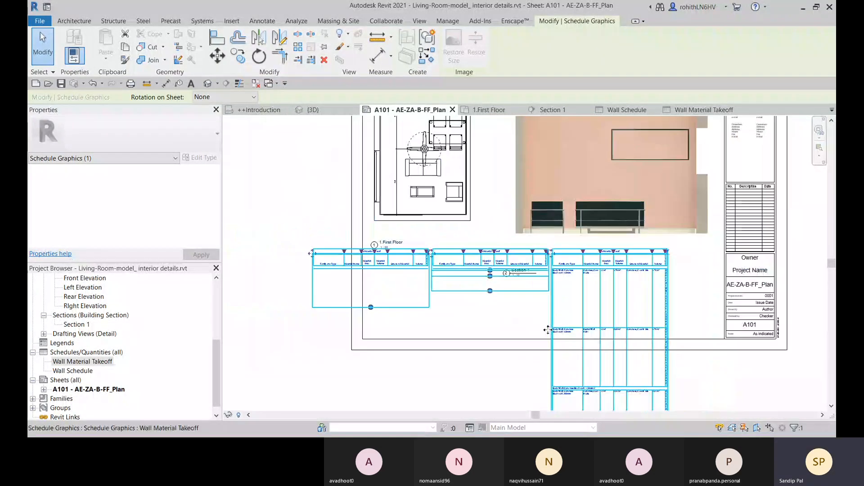
middle_click_drag(498, 319, 554, 216)
scroll(540, 160, "down", 2)
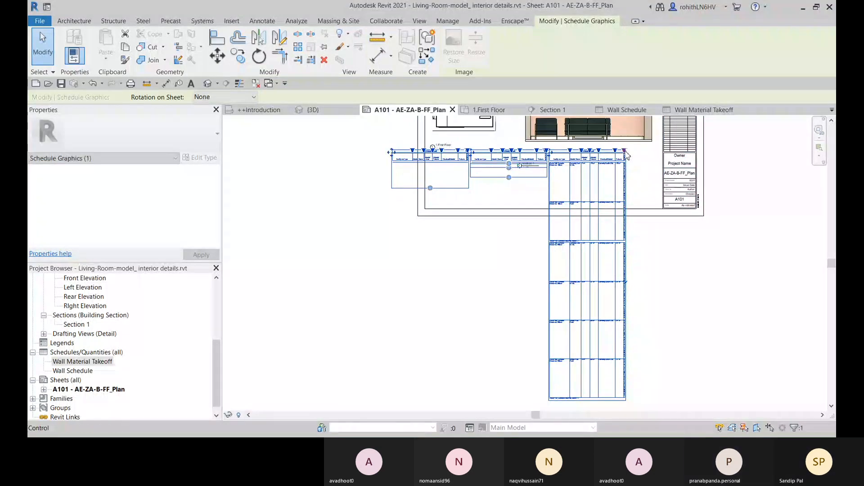
middle_click_drag(647, 364, 648, 477)
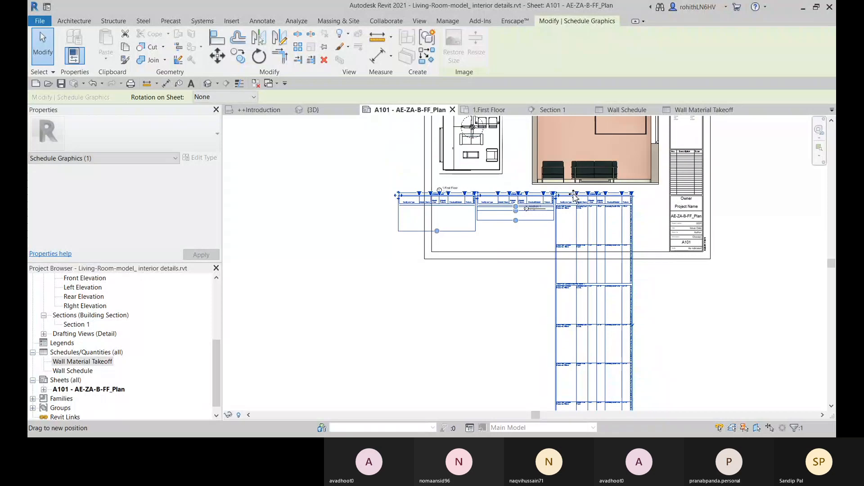
left_click_drag(559, 198, 484, 199)
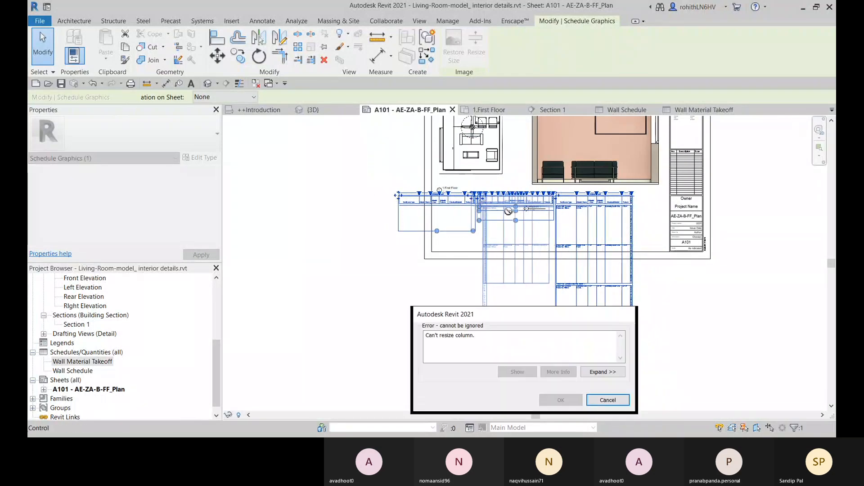
left_click(608, 400)
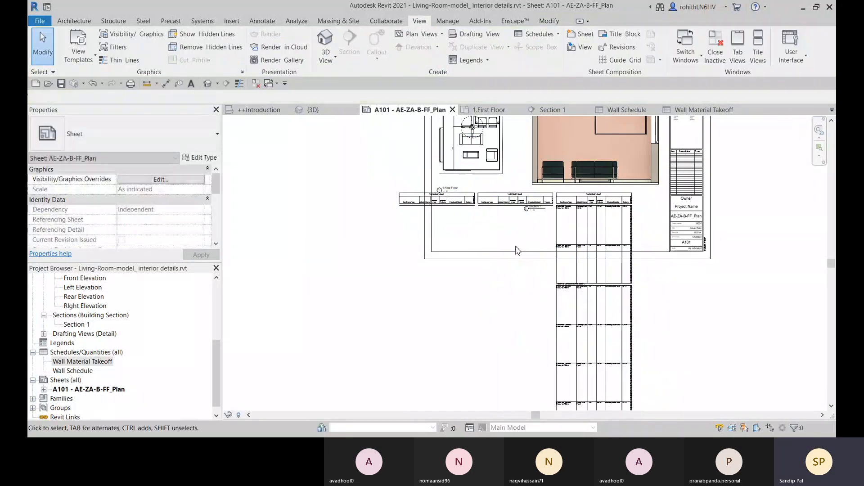
Delete the split Wall Material Takeoff from sheet A101
left_click(562, 310)
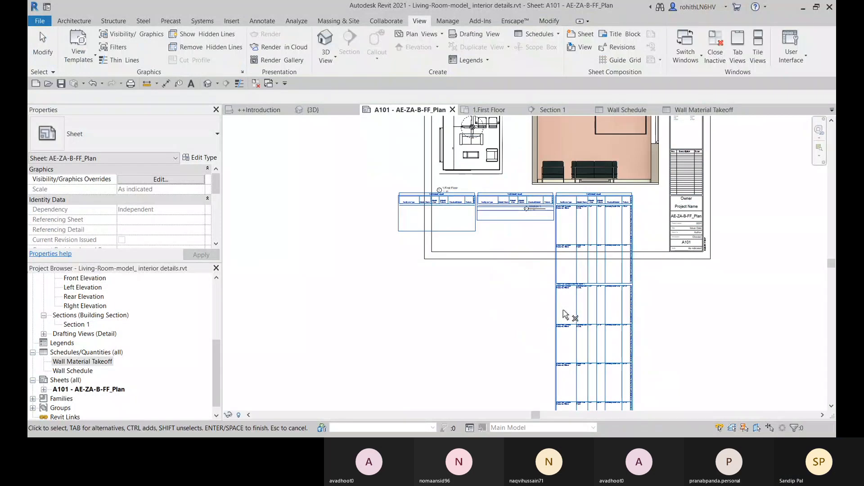
key("Return")
middle_click_drag(492, 238, 476, 303)
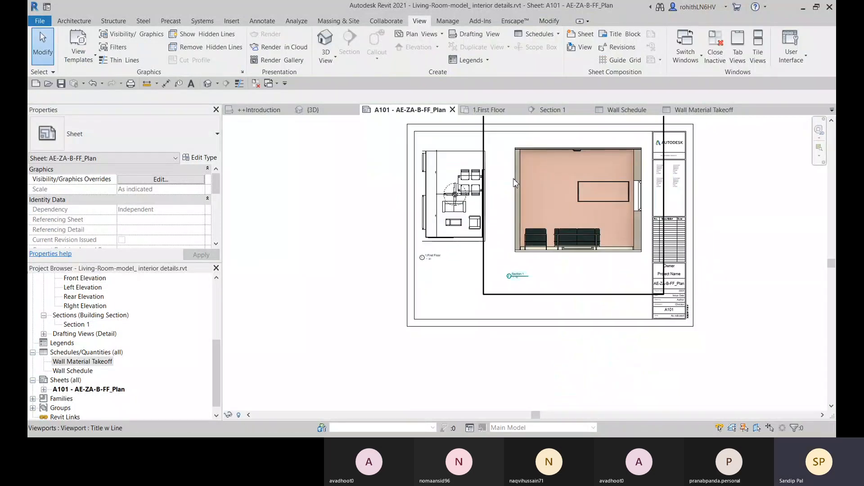
Check the Wall Schedule and place it on sheet A101 below the 1.First Floor plan
left_click(627, 110)
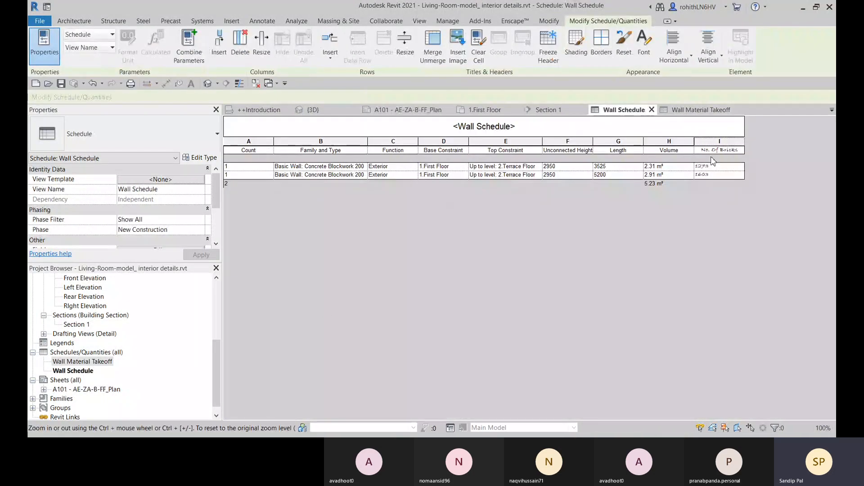
left_click(410, 110)
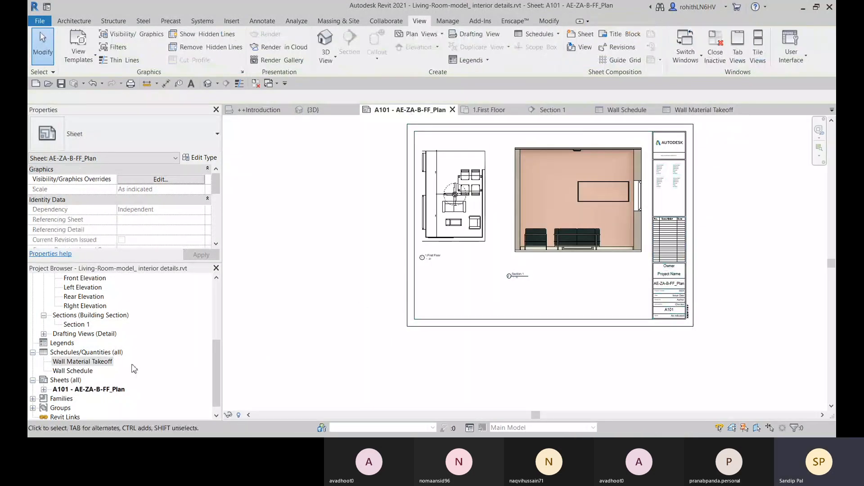
left_click(73, 371)
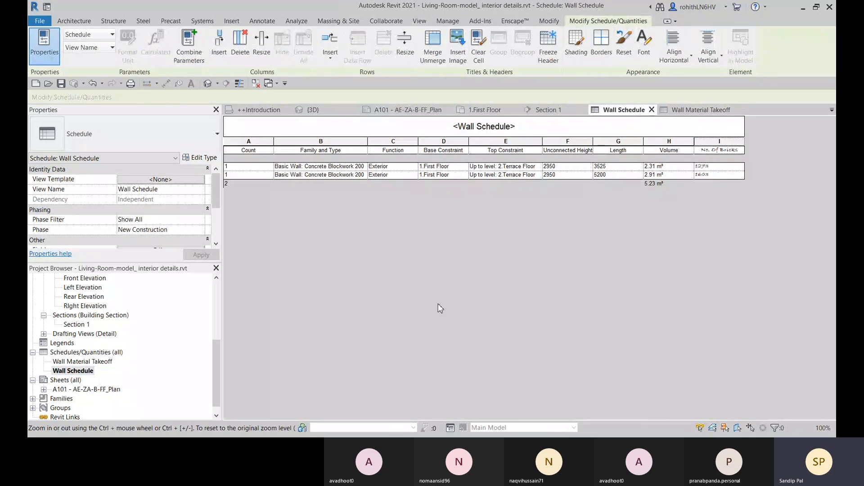
left_click(418, 110)
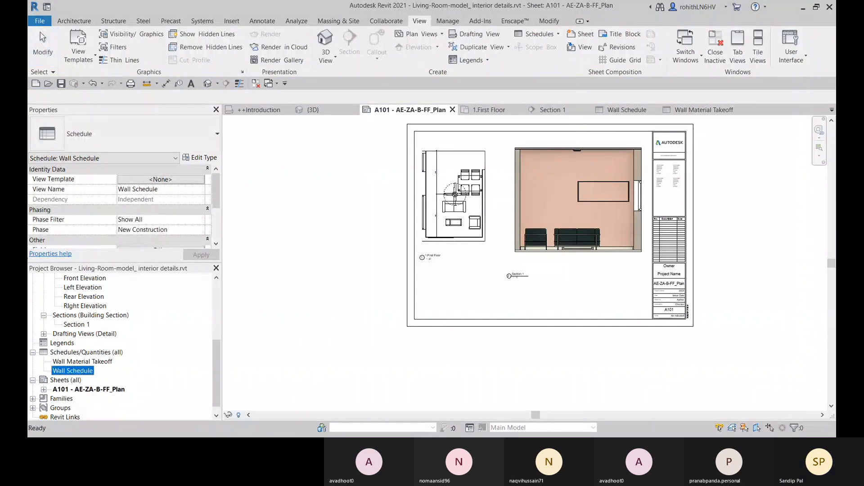
left_click_drag(72, 371, 456, 287)
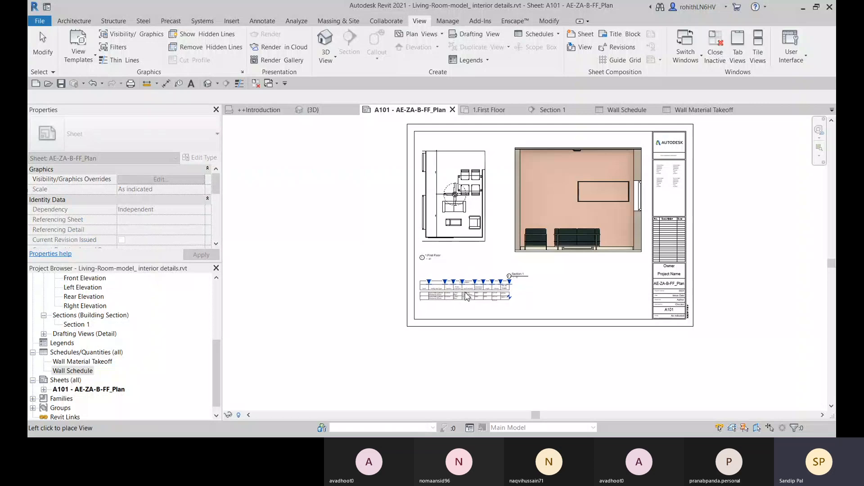
left_click(461, 296)
scroll(508, 295, "up", 4)
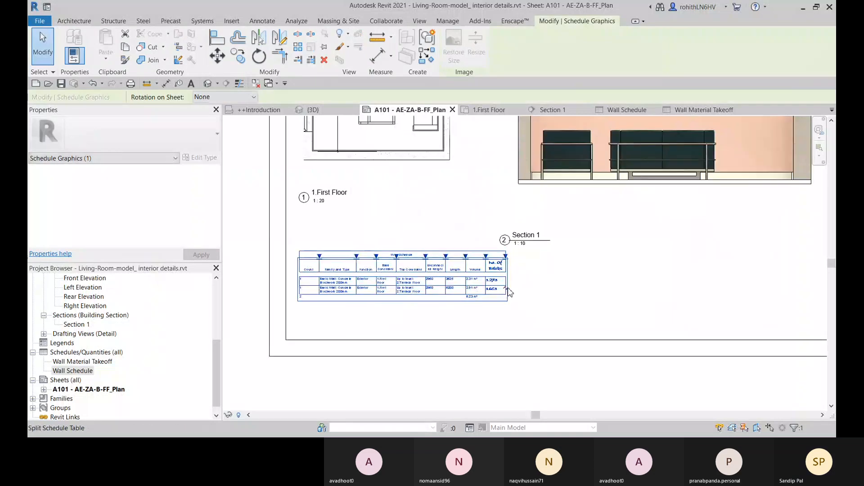
Split the placed Wall Schedule into three side-by-side segments and merge the last one back into the middle segment
left_click(508, 291)
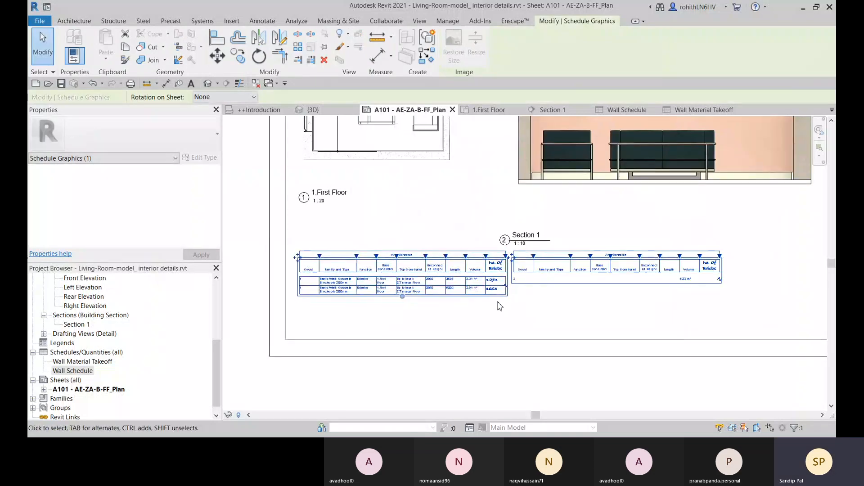
left_click(719, 279)
middle_click_drag(725, 282, 530, 284)
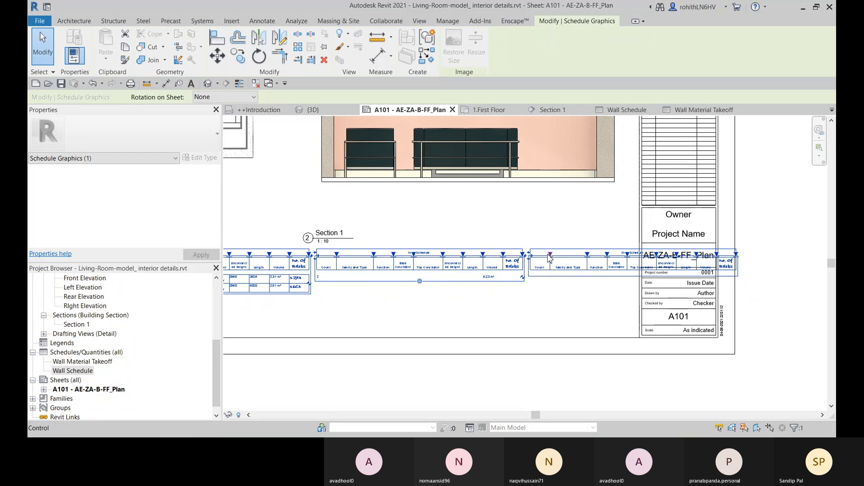
left_click_drag(542, 266, 320, 271)
scroll(427, 310, "down", 1)
middle_click_drag(427, 311, 594, 287)
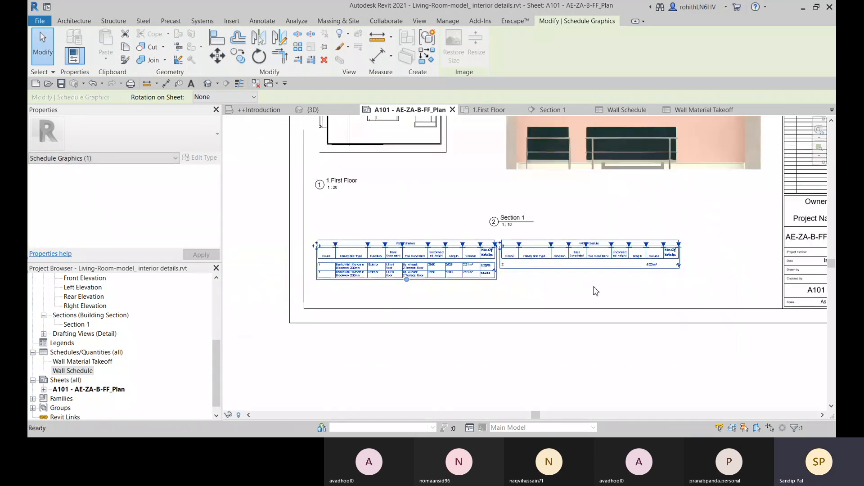
Shift the split Wall Schedule slightly lower on the sheet and merge its two segments into one table
left_click_drag(503, 251, 507, 258)
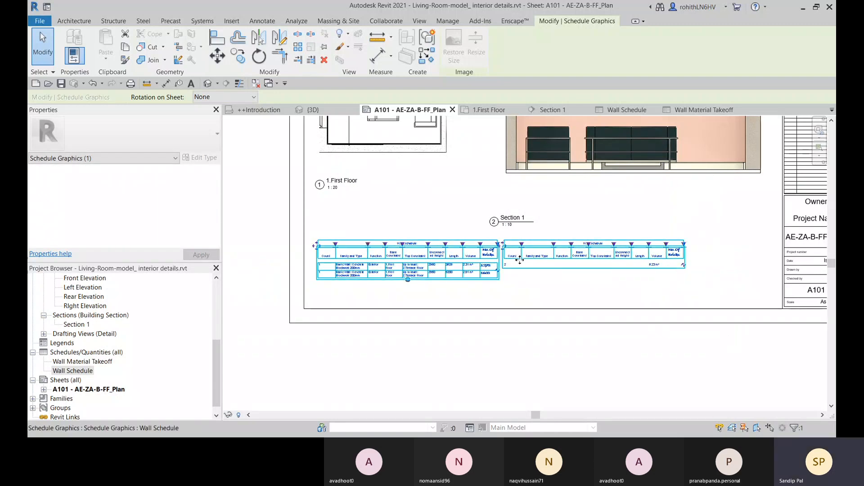
mouse_move(519, 256)
left_mouse_down()
mouse_move(523, 265)
mouse_move(520, 251)
left_mouse_up()
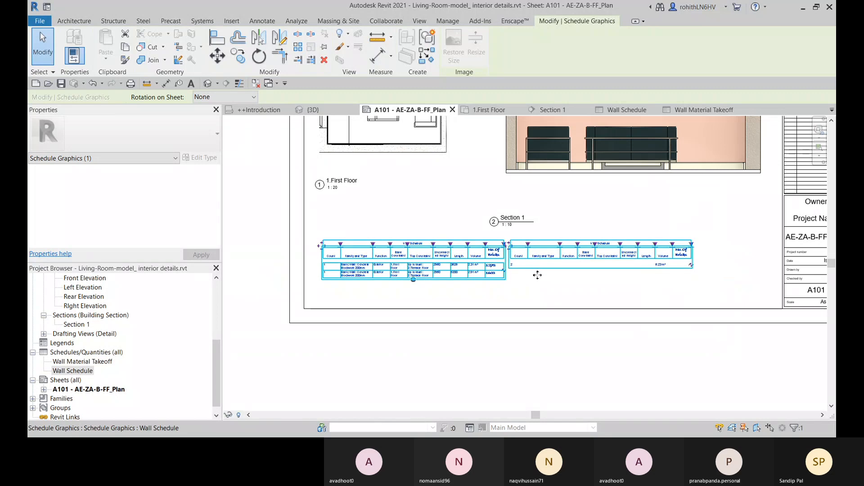
left_click_drag(532, 272, 539, 275)
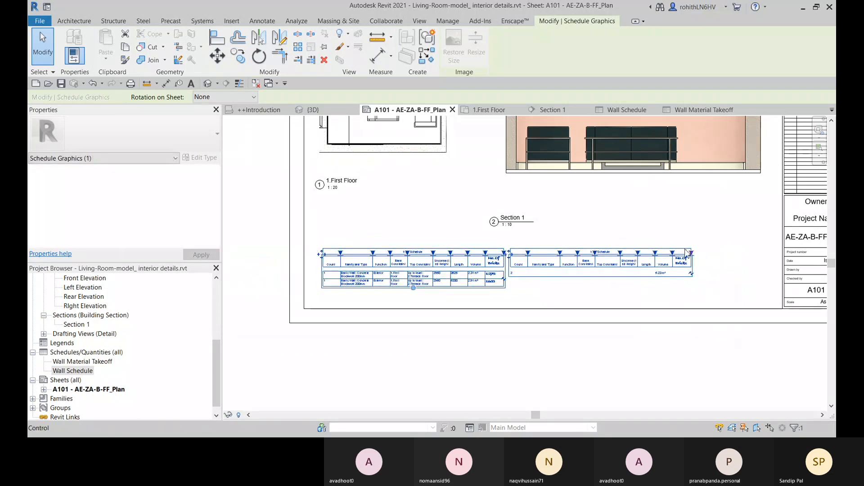
left_click_drag(684, 250, 677, 250)
left_click_drag(502, 259, 508, 262)
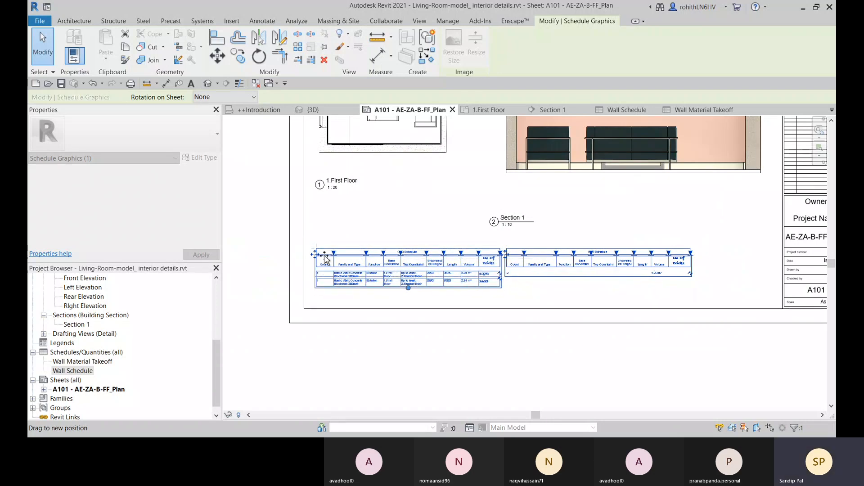
left_click_drag(326, 258, 322, 256)
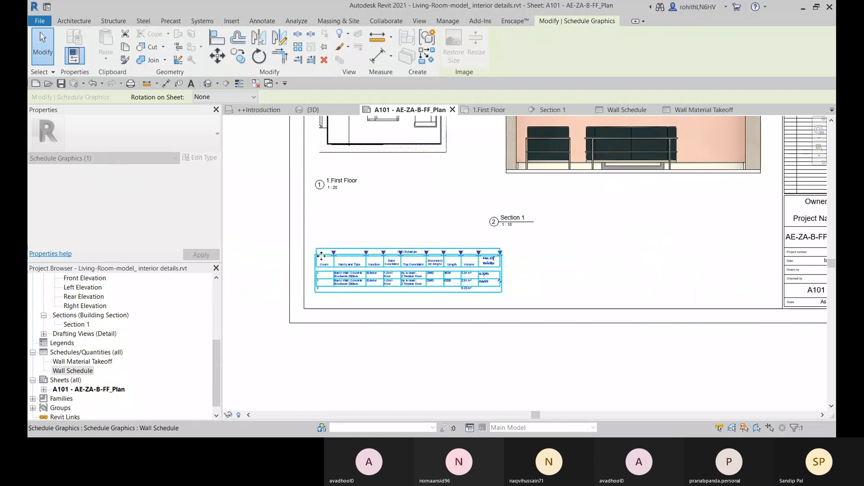
Split the Wall Schedule into two side-by-side segments with one wall row in each
scroll(370, 308, "up", 3)
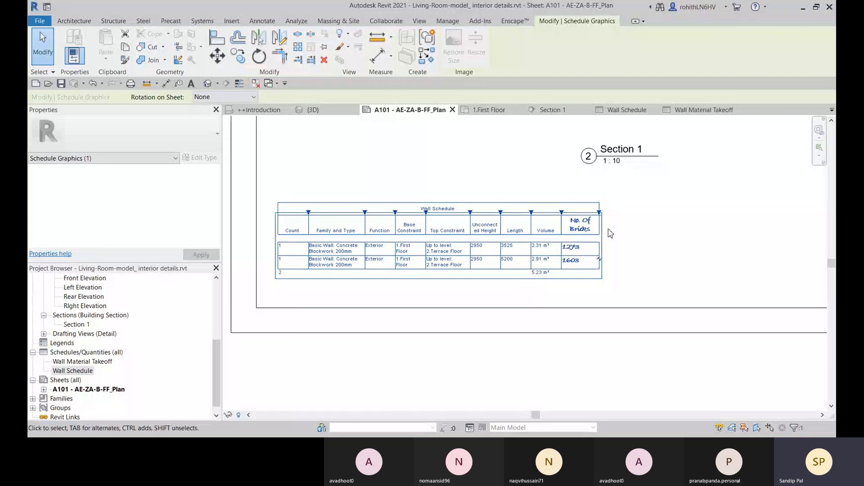
left_click(601, 260)
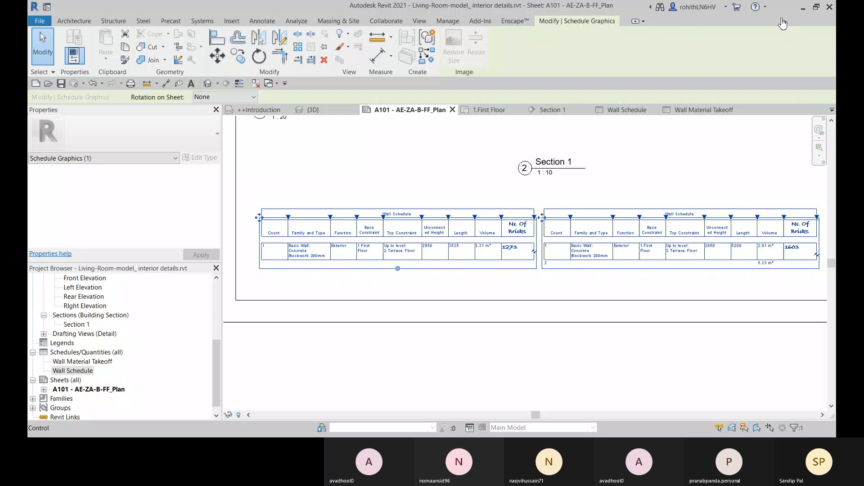
scroll(718, 353, "down", 1)
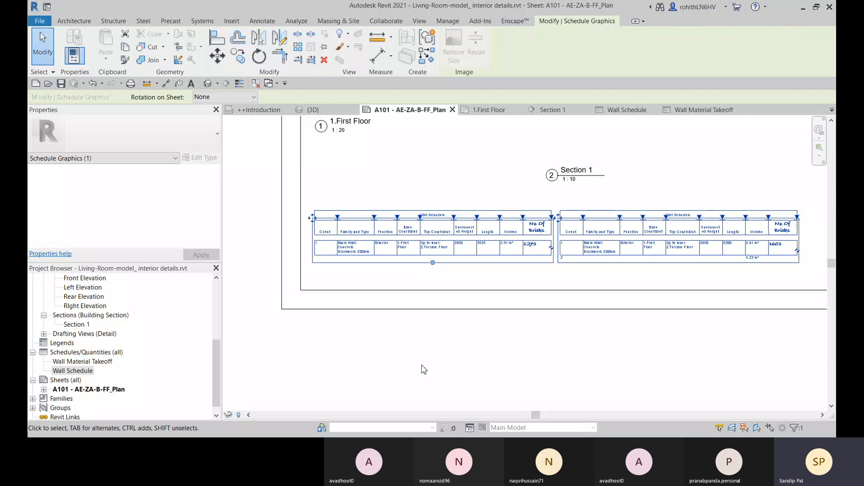
Rejoin the Wall Schedule segments and split the table again so the first segment holds both wall rows
scroll(558, 217, "up", 1)
left_click_drag(522, 243, 249, 250)
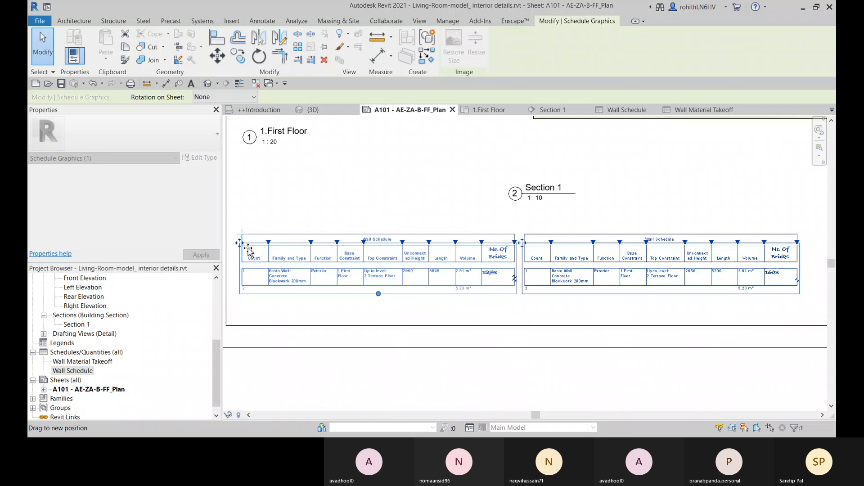
left_click_drag(249, 249, 249, 249)
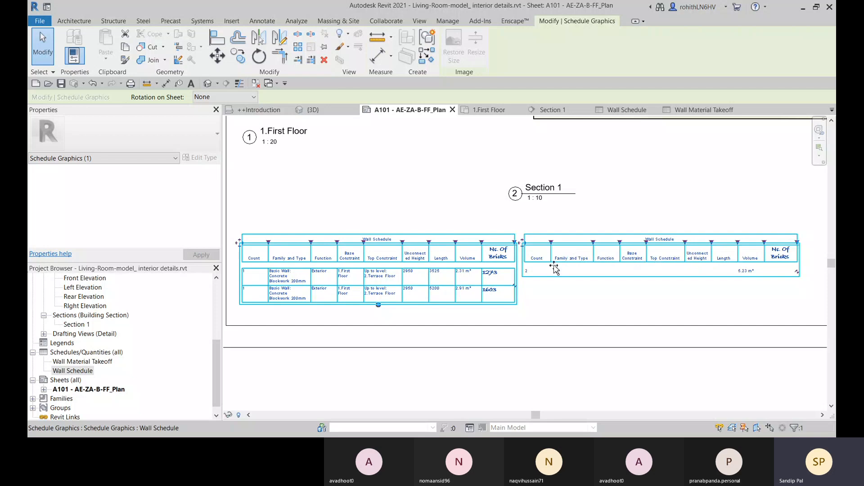
mouse_move(568, 256)
left_mouse_down()
mouse_move(547, 269)
mouse_move(561, 240)
left_mouse_up()
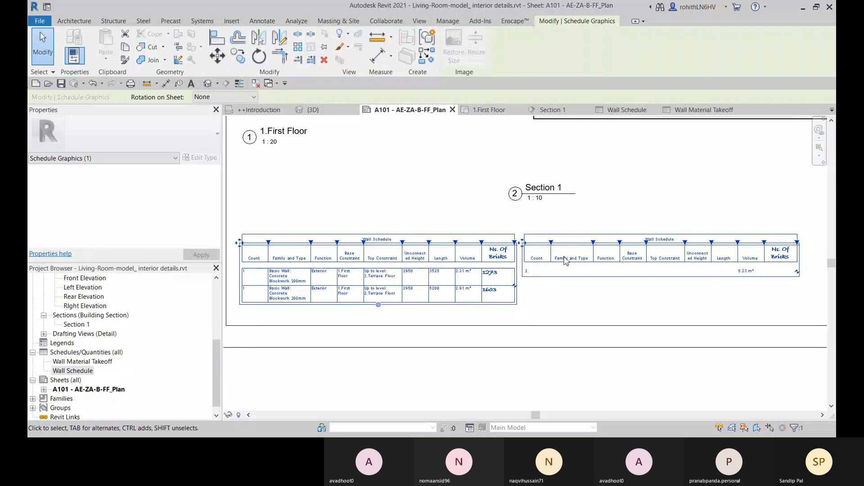
key("Escape")
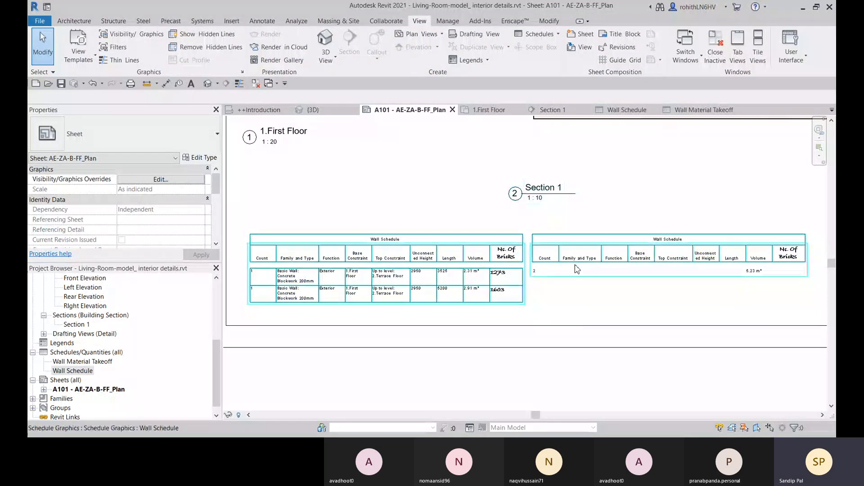
left_click(576, 266)
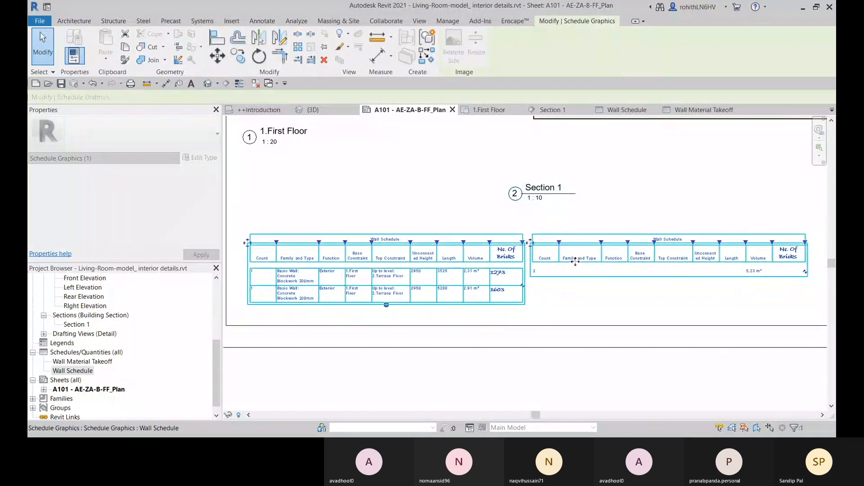
key("Escape")
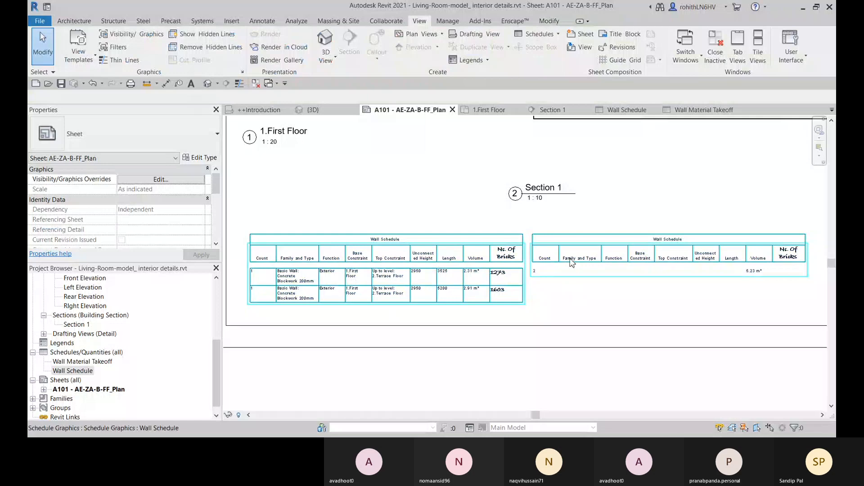
left_click(572, 263)
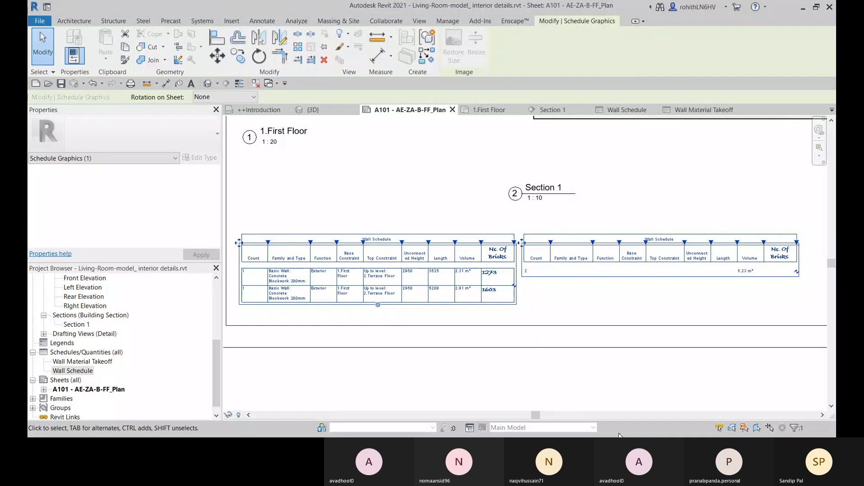
left_click(600, 314)
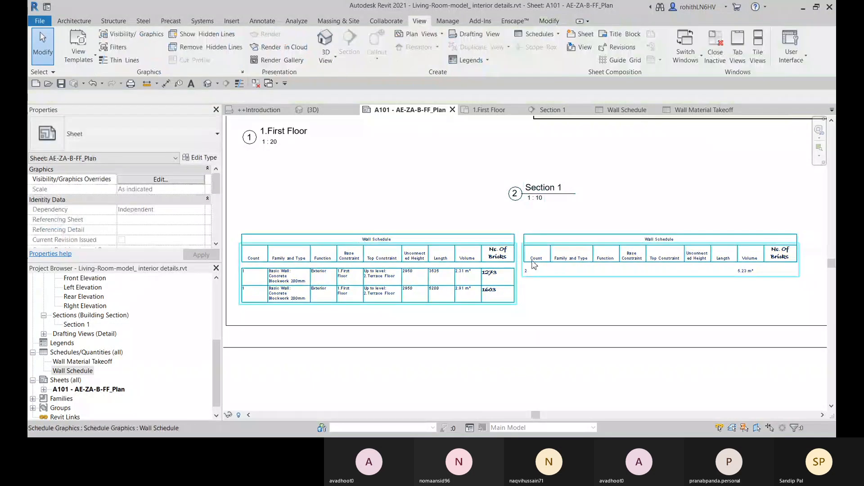
Narrow the Count column of the Wall Schedule and shift the split schedule slightly higher on the sheet
left_click(534, 265)
left_click_drag(543, 267, 541, 274)
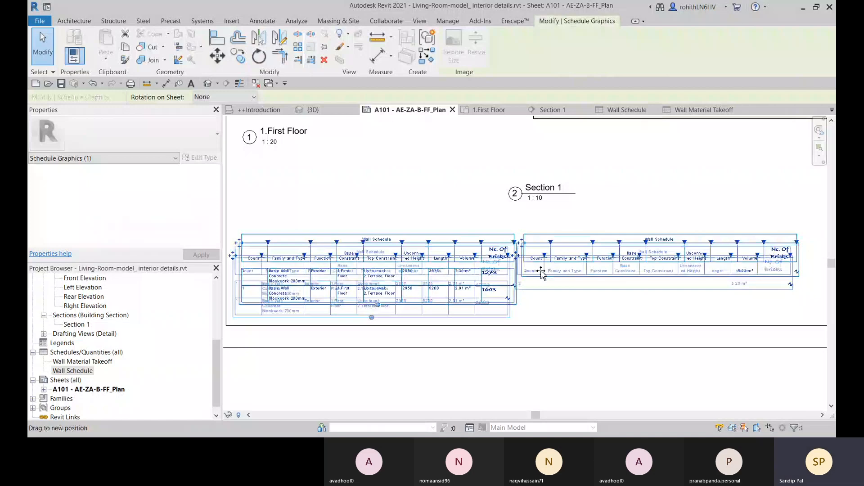
left_click_drag(541, 273, 538, 245)
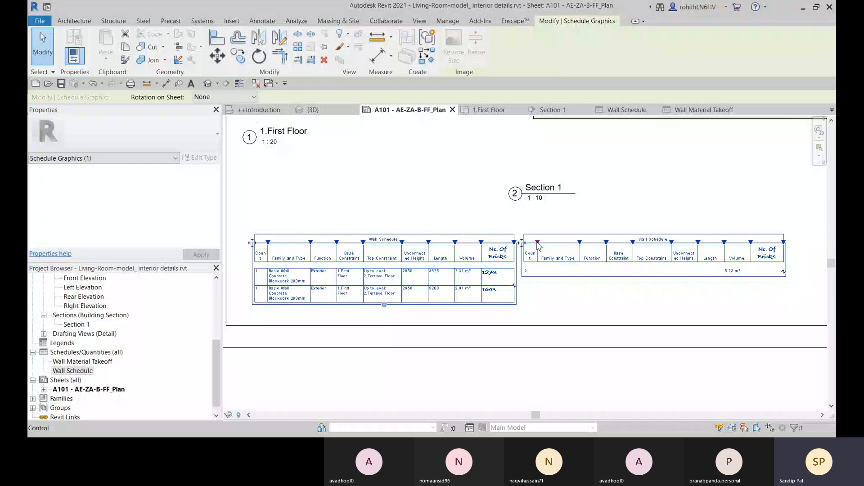
left_click_drag(538, 245, 527, 238)
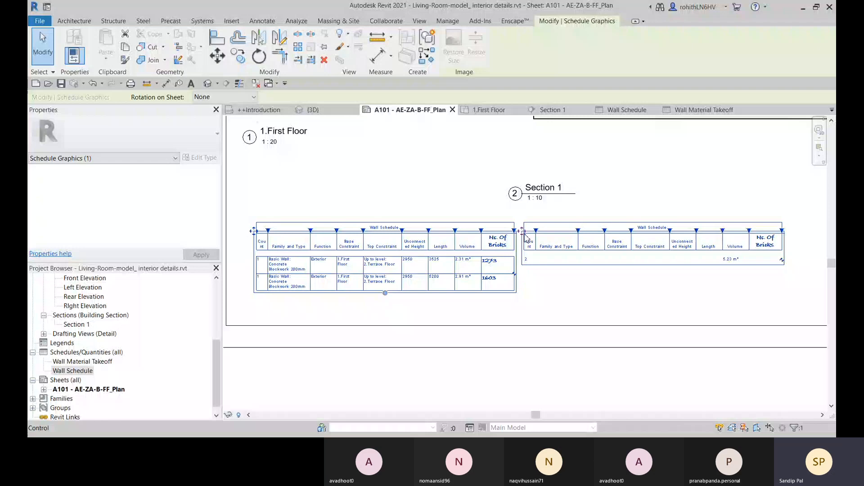
Rejoin the Wall Schedule segments and split the table again, shortening the first segment so each segment holds one wall row
left_click_drag(527, 238, 259, 238)
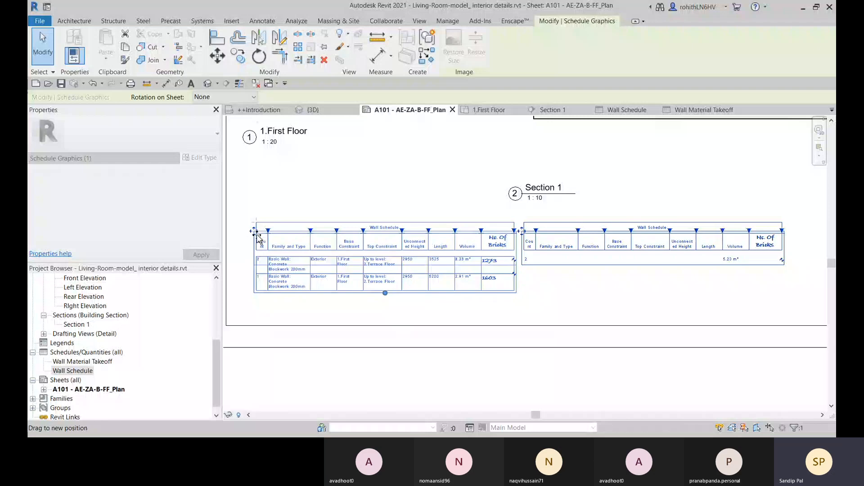
left_click_drag(521, 232, 256, 238)
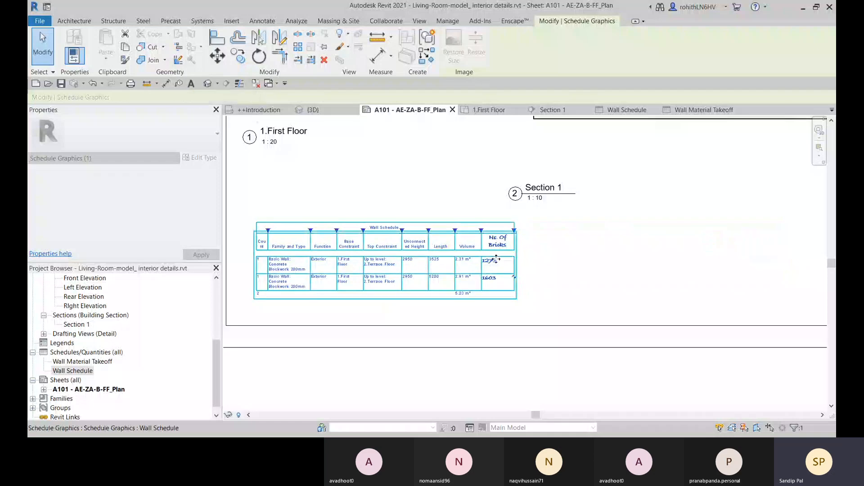
left_click(515, 278)
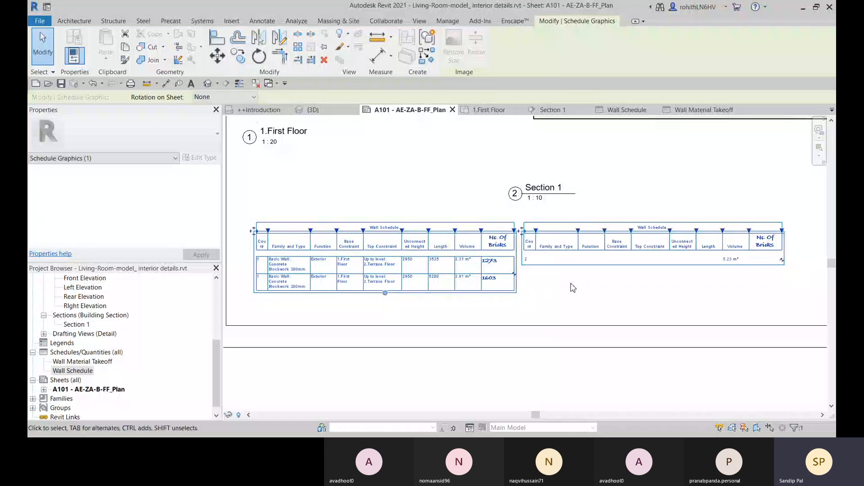
scroll(573, 288, "down", 2)
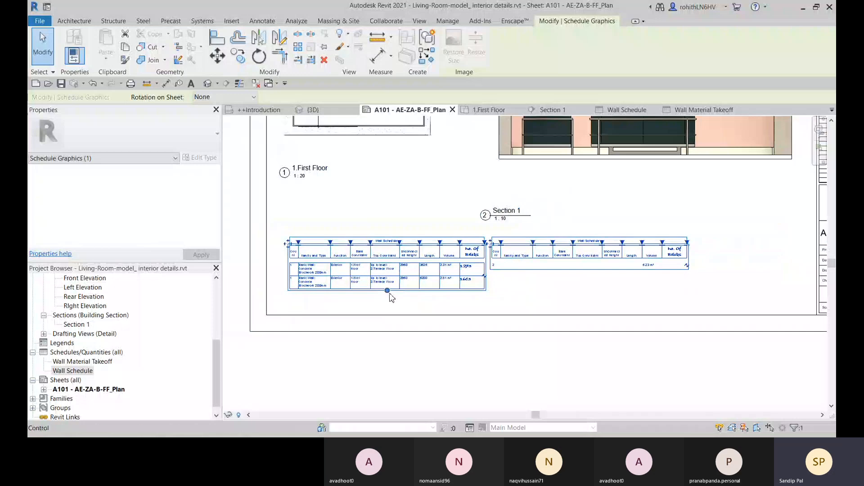
left_click_drag(388, 291, 387, 280)
middle_click_drag(588, 273, 594, 271)
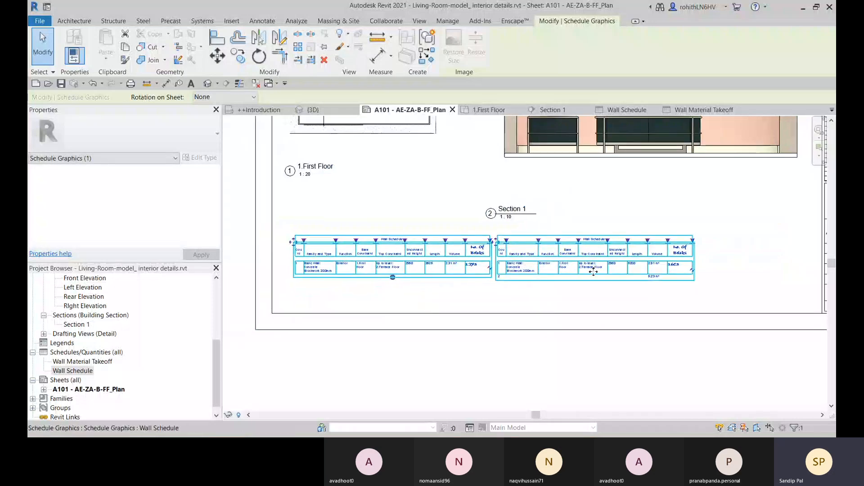
Merge the second Wall Schedule segment back into the first so the sheet carries one complete table
scroll(507, 266, "up", 2)
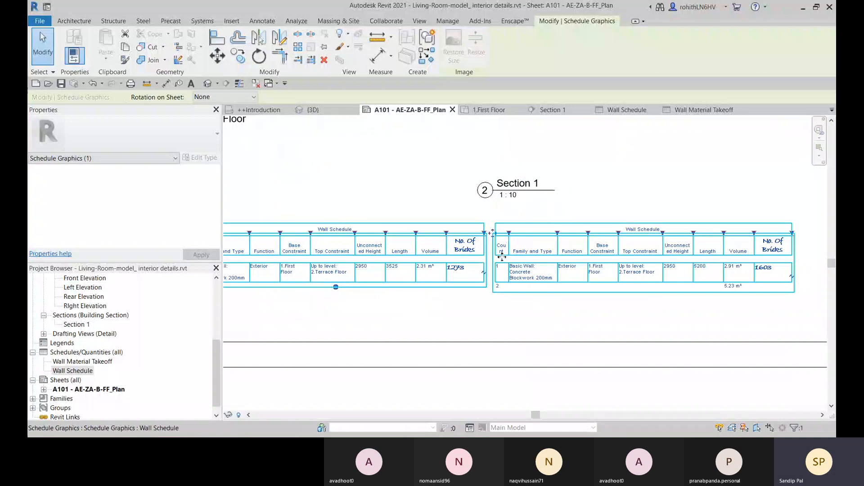
scroll(502, 257, "up", 1)
middle_click_drag(502, 252, 621, 219)
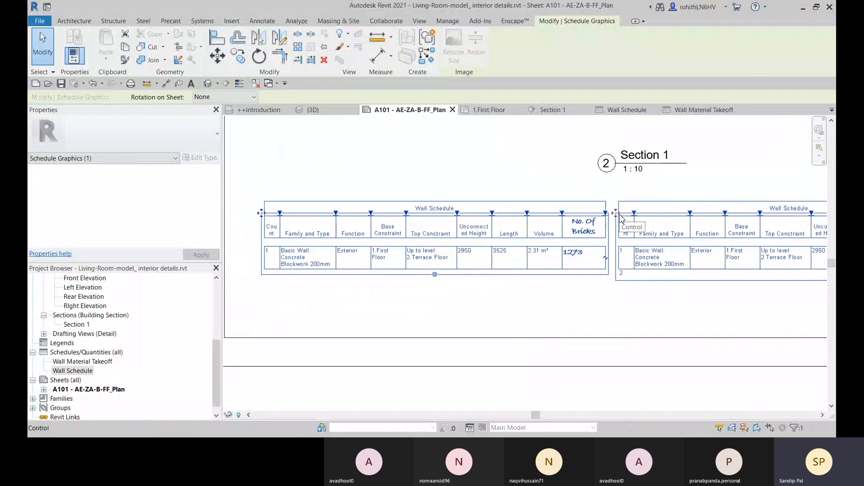
left_click_drag(620, 218, 265, 213)
scroll(600, 254, "down", 1)
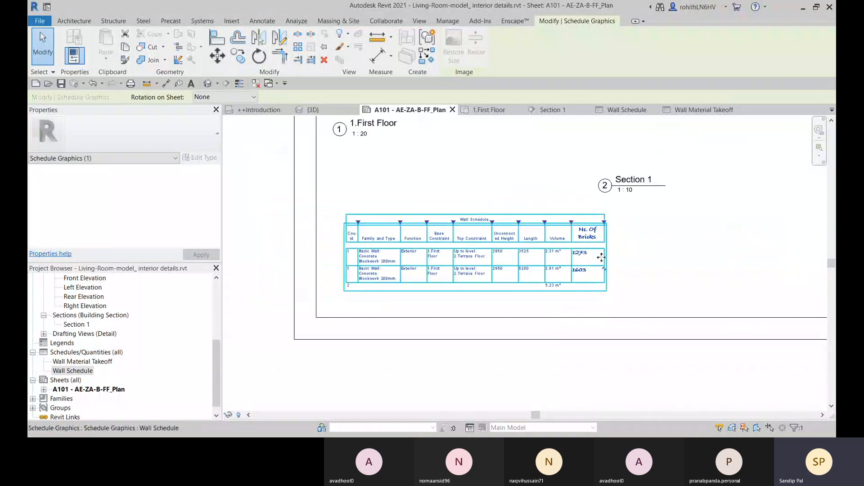
scroll(562, 275, "down", 1)
scroll(568, 261, "down", 1)
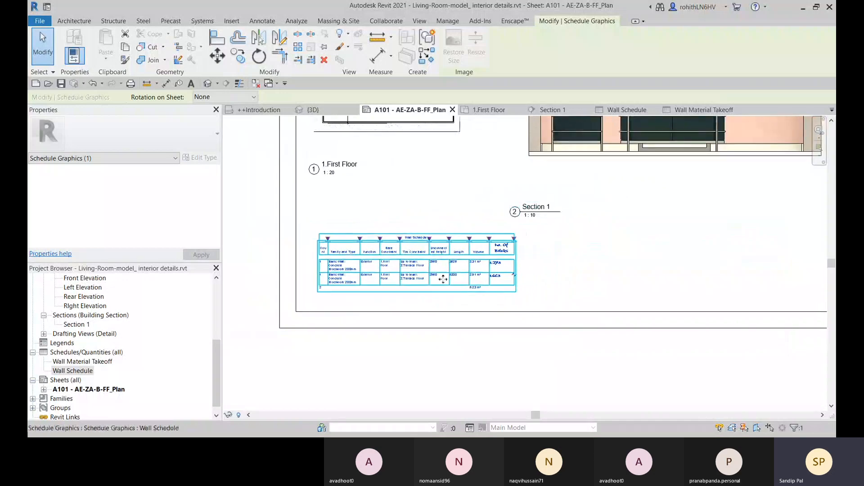
left_click(550, 281)
middle_click_drag(526, 287, 504, 304)
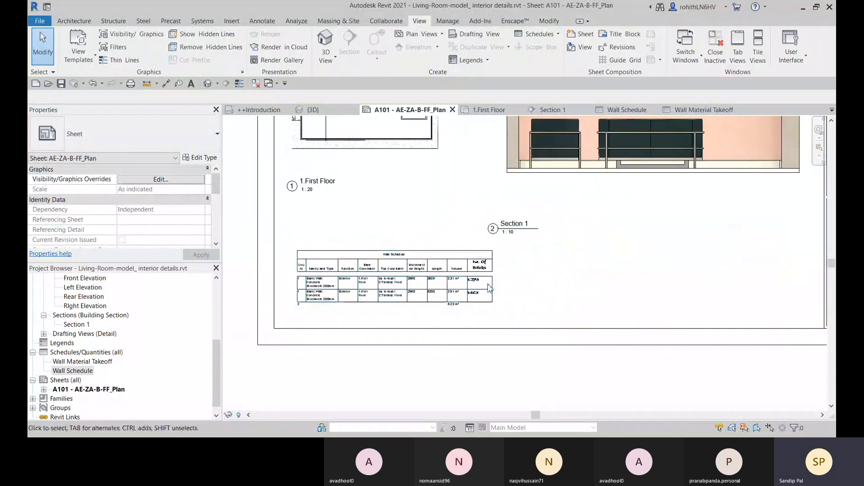
scroll(531, 286, "down", 2)
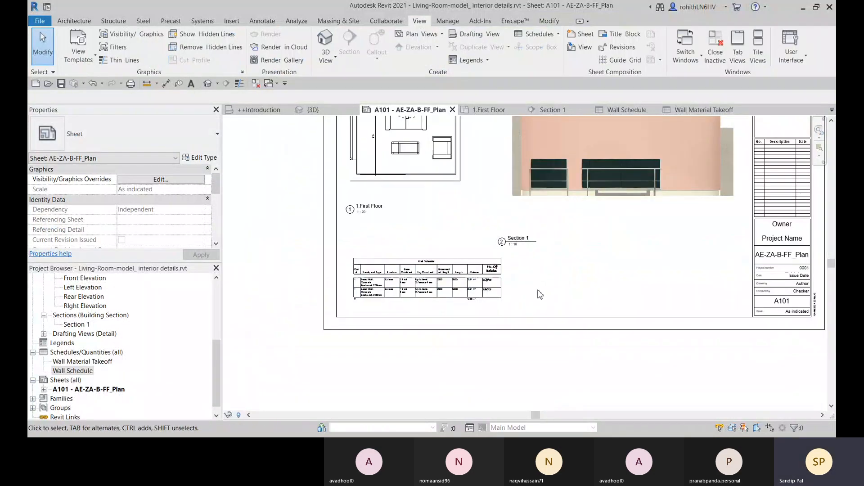
scroll(541, 294, "down", 1)
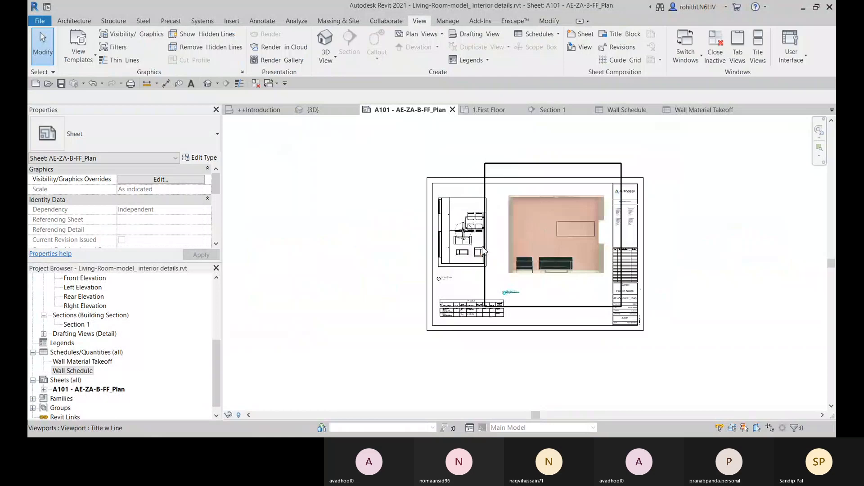